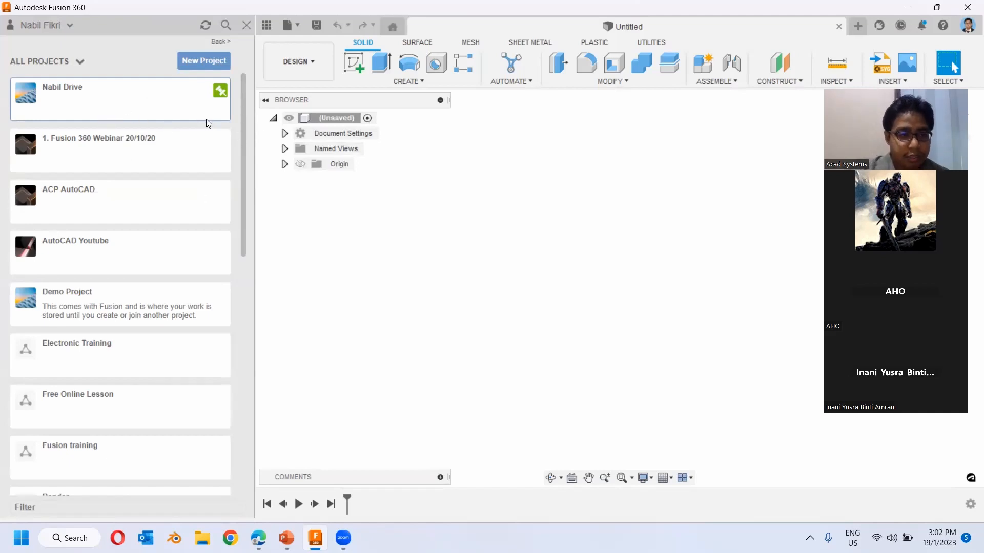
- Create a new project named FOL in the data list and open it
scroll(183, 161, down, 4)
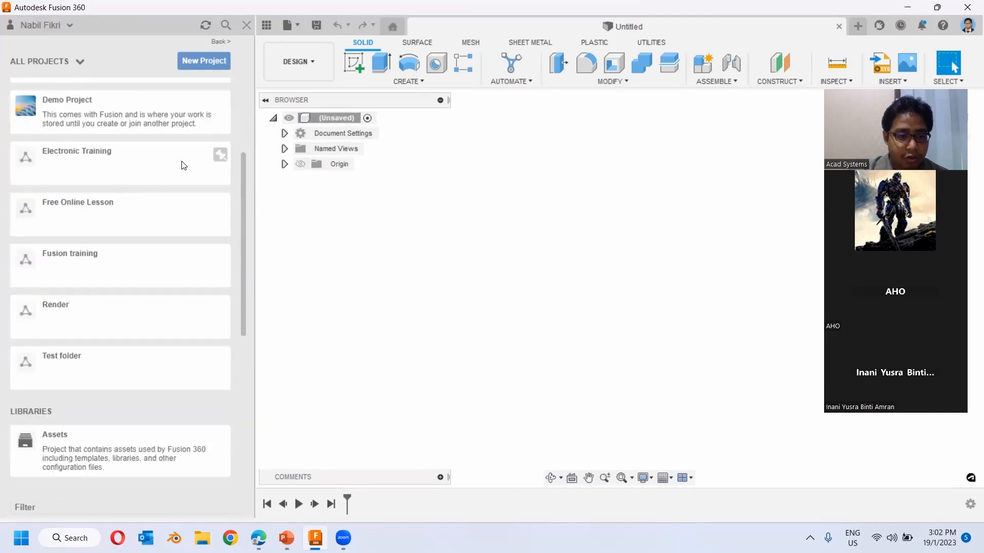
scroll(180, 159, up, 5)
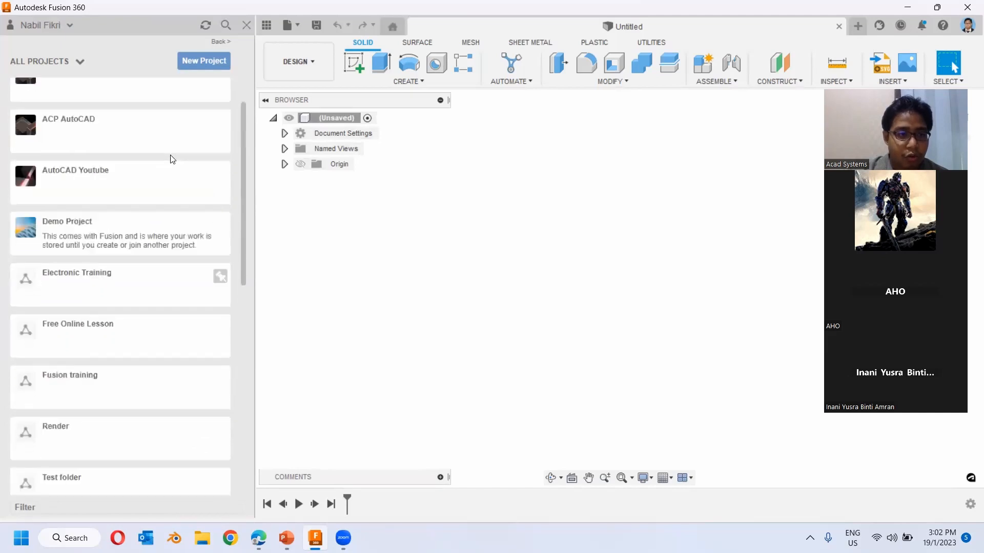
click(197, 62)
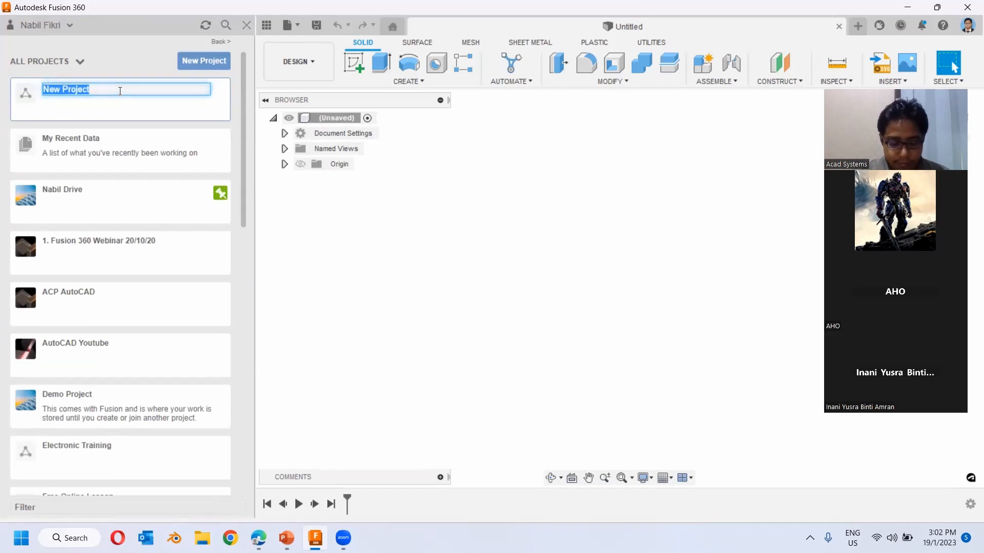
text(FOL)
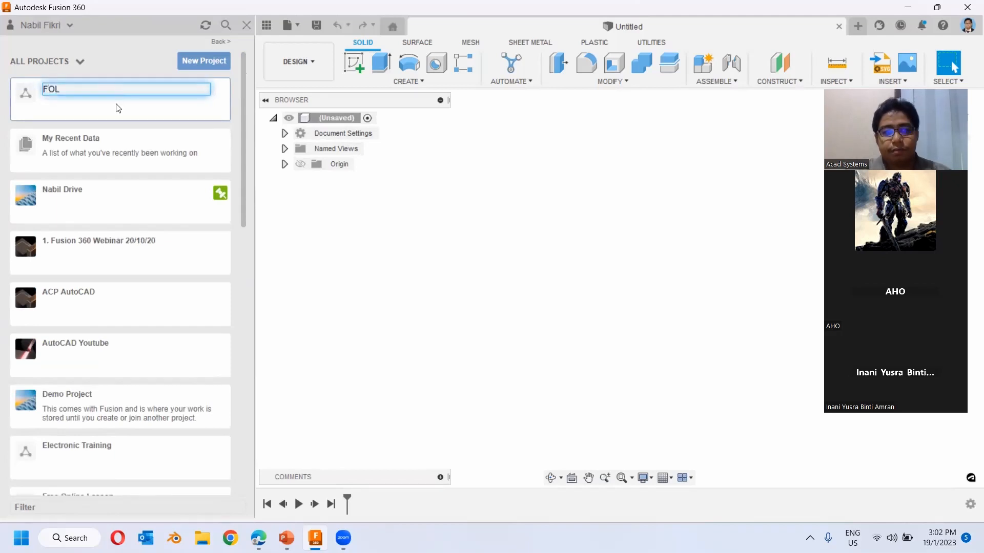
key(Return)
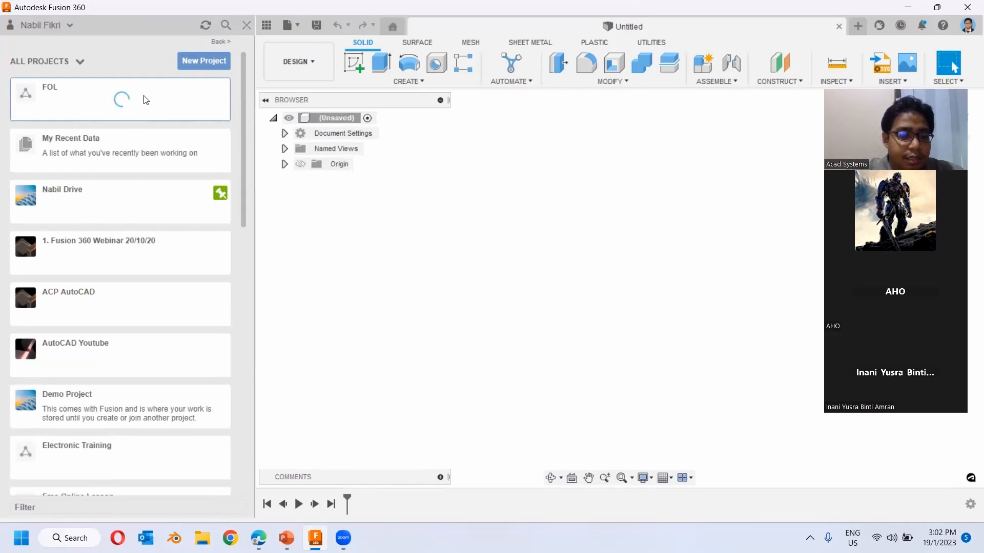
scroll(138, 100, down, 8)
click(64, 114)
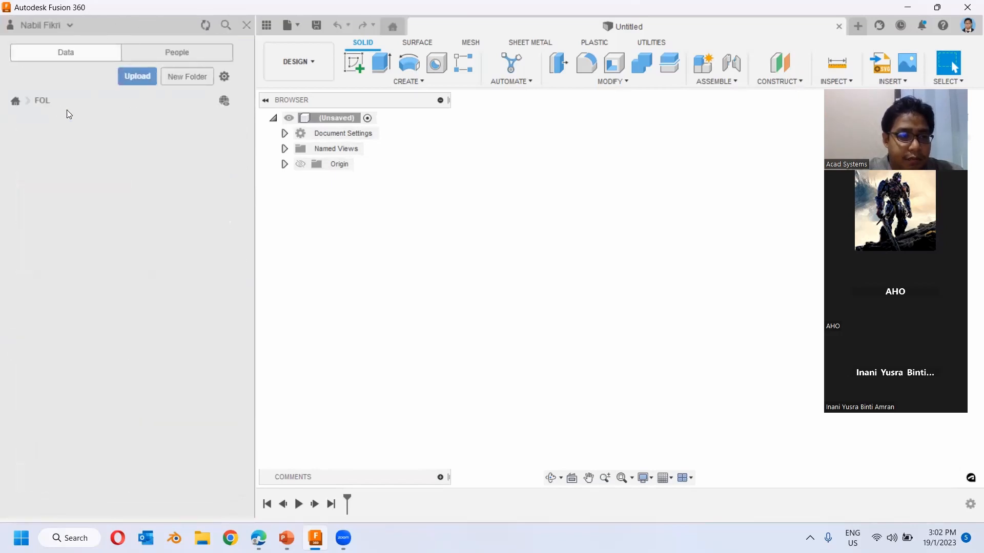
- Create a folder named Pump inside the FOL project and open it
click(187, 78)
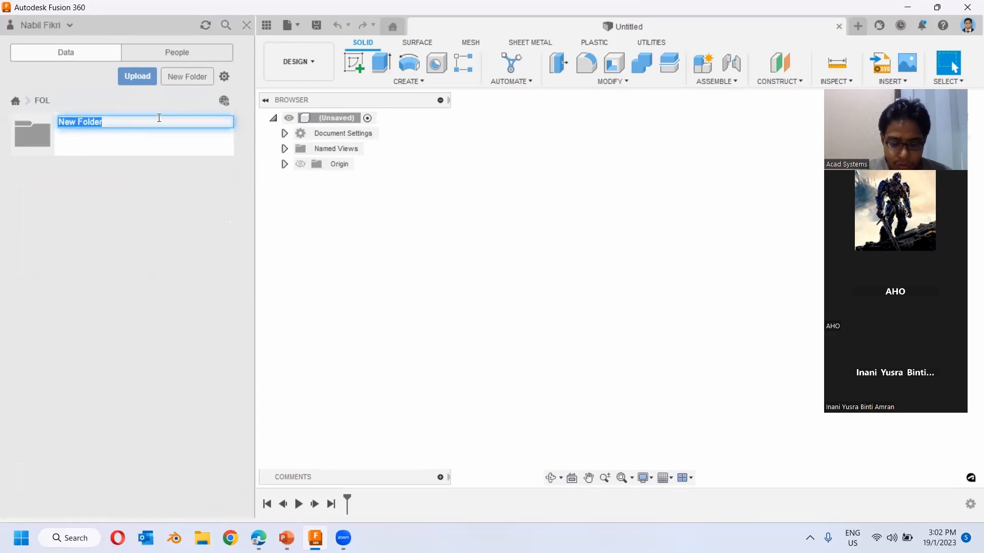
text(Pump)
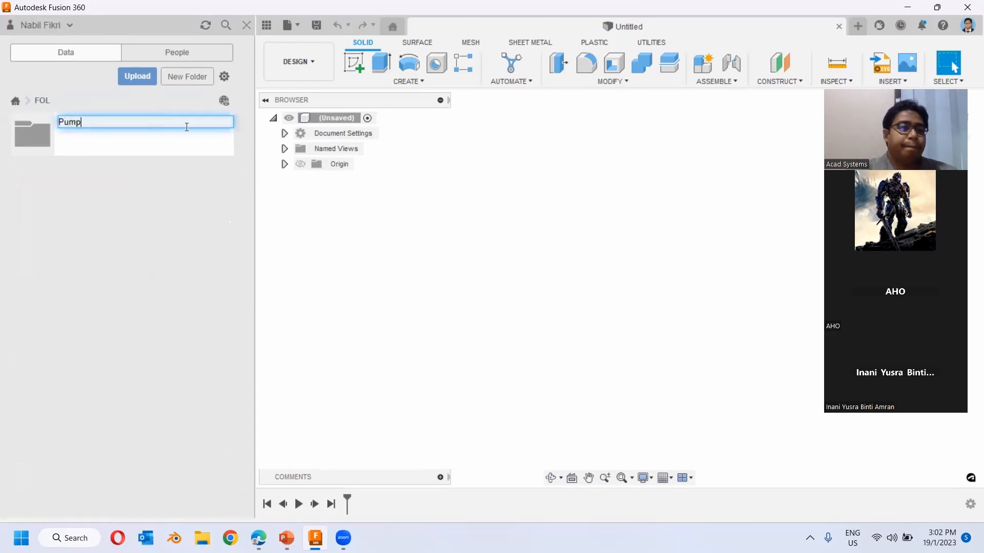
key(Return)
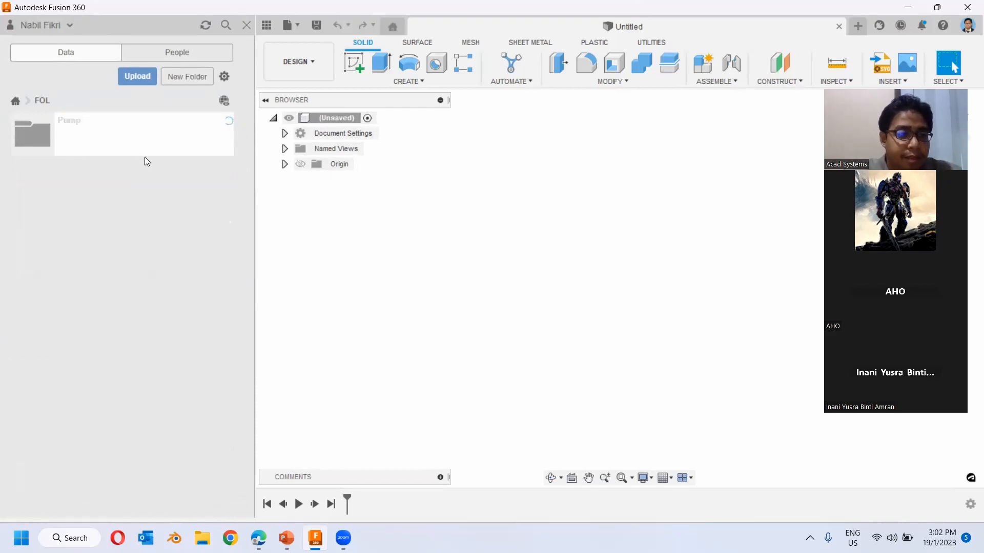
double_click(156, 140)
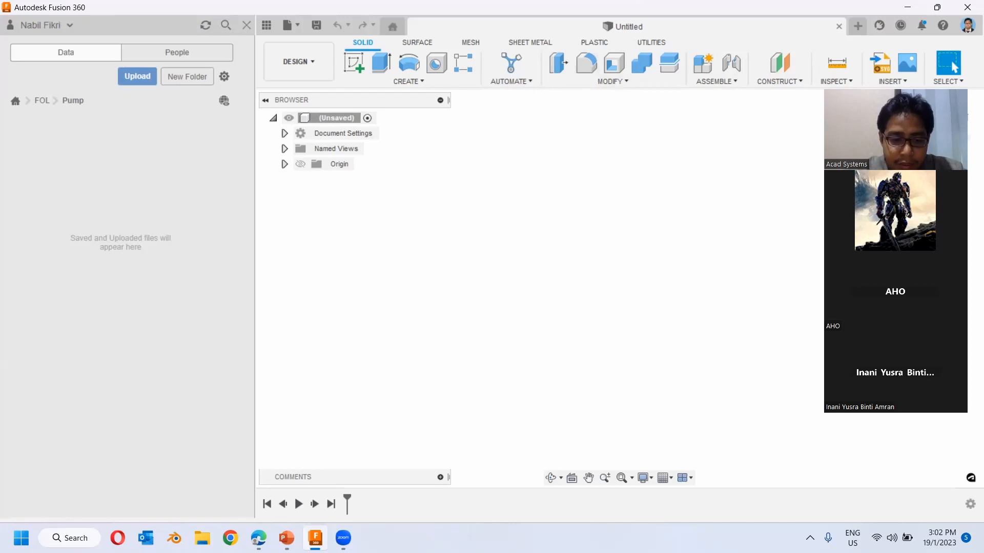
- Check the Creating 3D slide in PowerPoint, return to Fusion 360 and start a sketch on the front origin plane
click(287, 539)
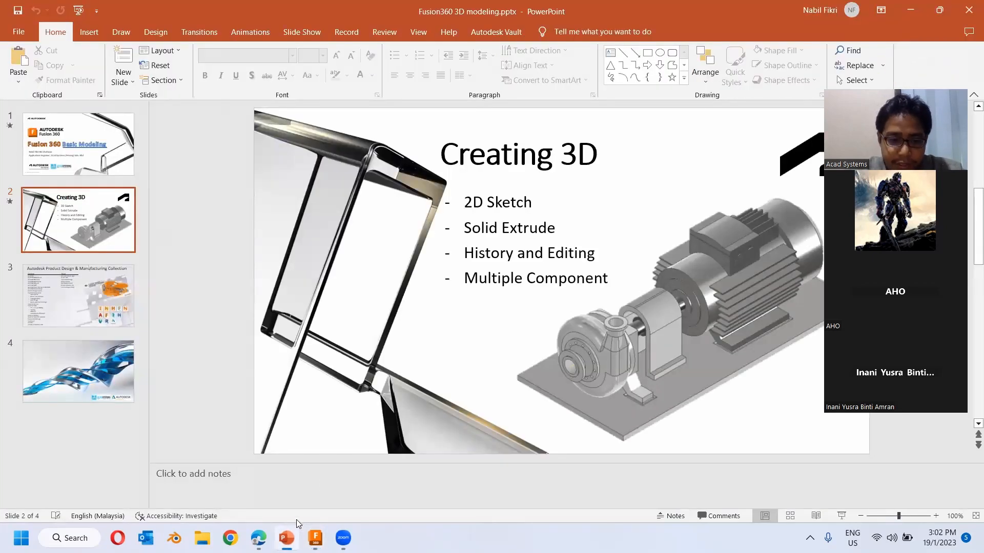
click(315, 538)
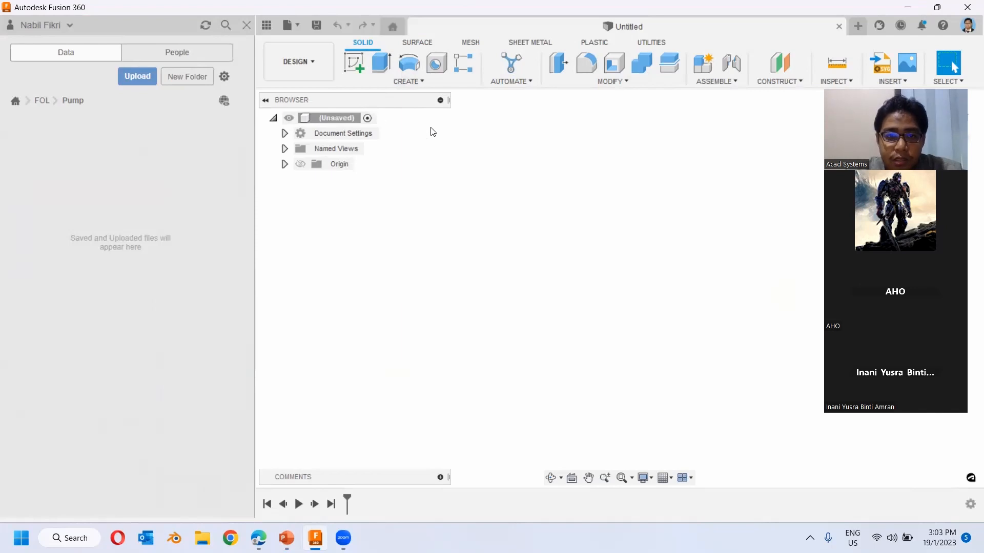
click(351, 65)
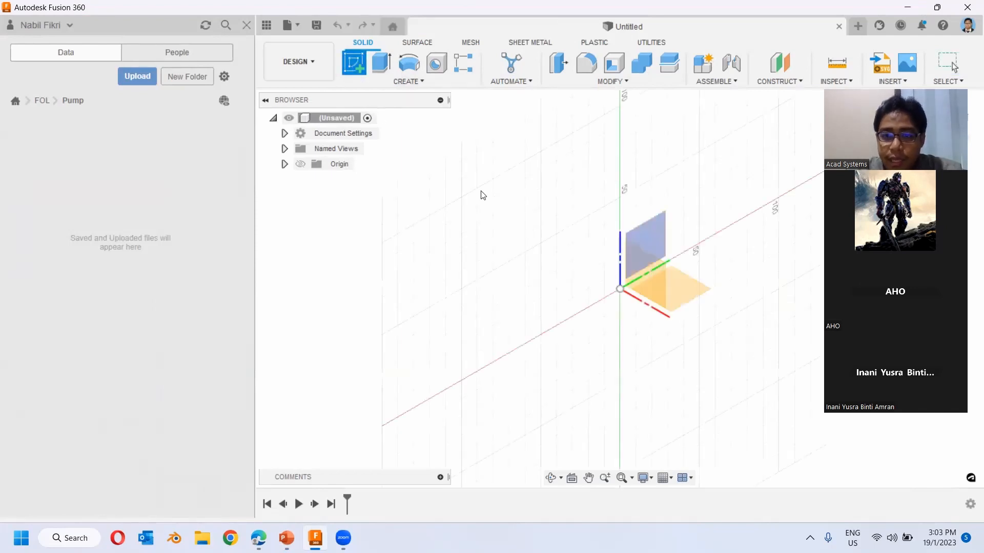
click(642, 263)
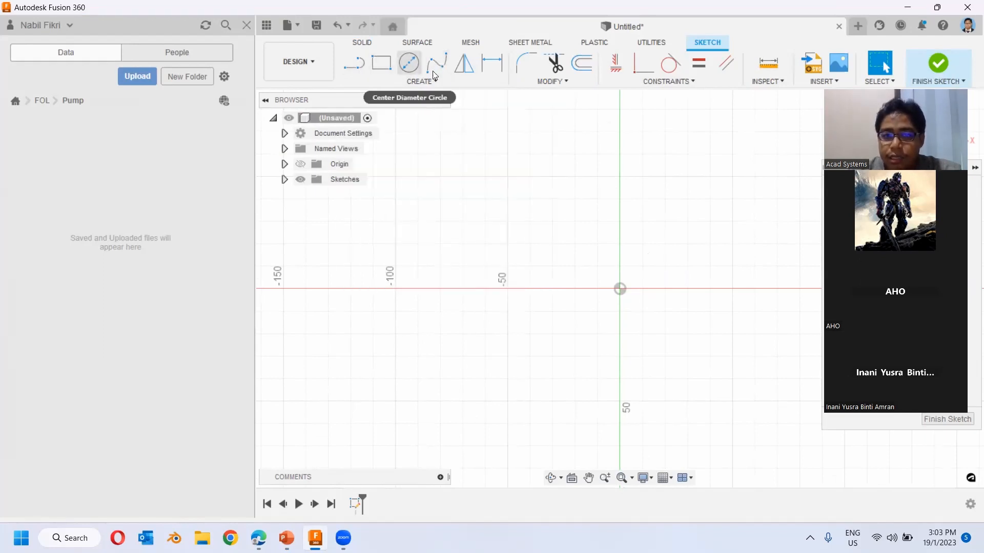
- Hide the project data list and sketch a 100 mm diameter circle centred on the origin
middle_drag(659, 228, 538, 215)
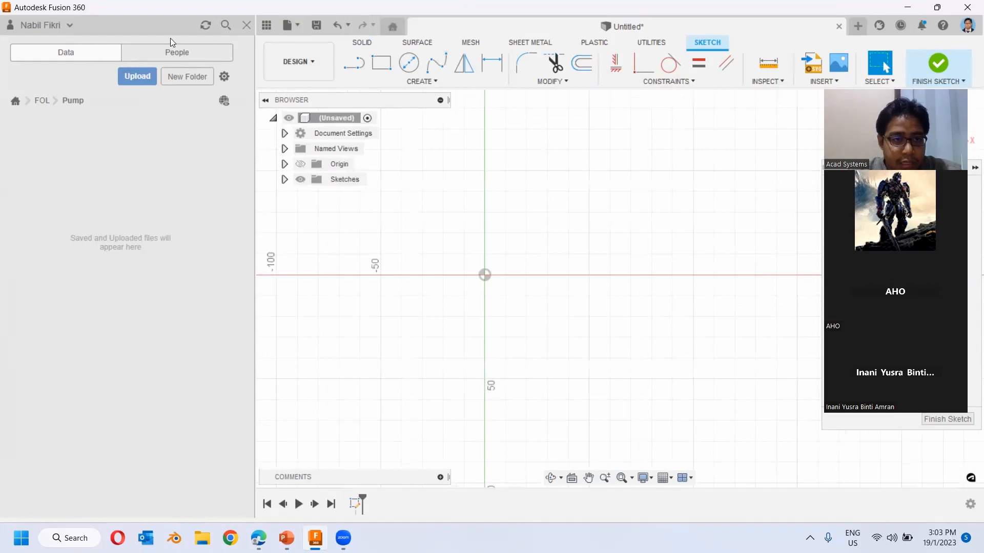
click(266, 25)
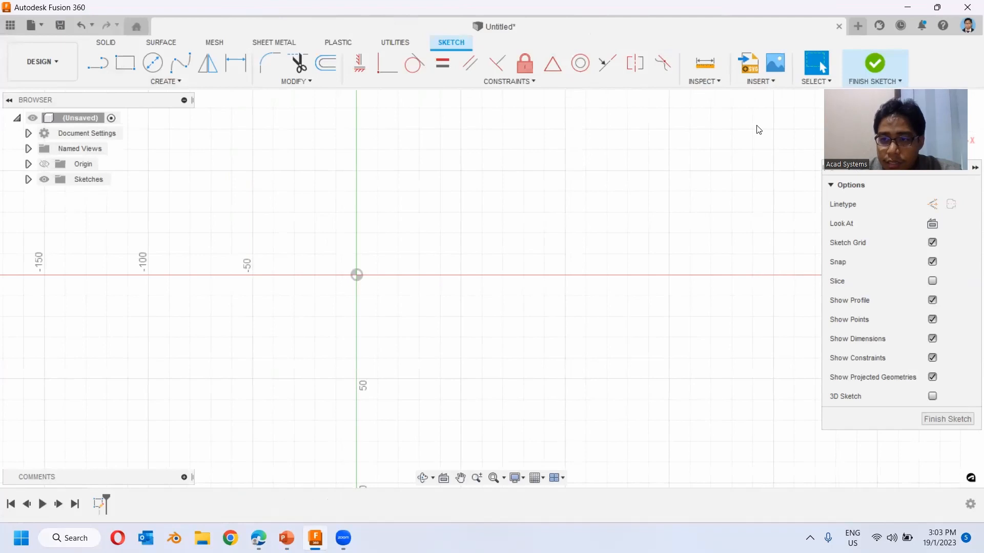
click(157, 71)
click(357, 275)
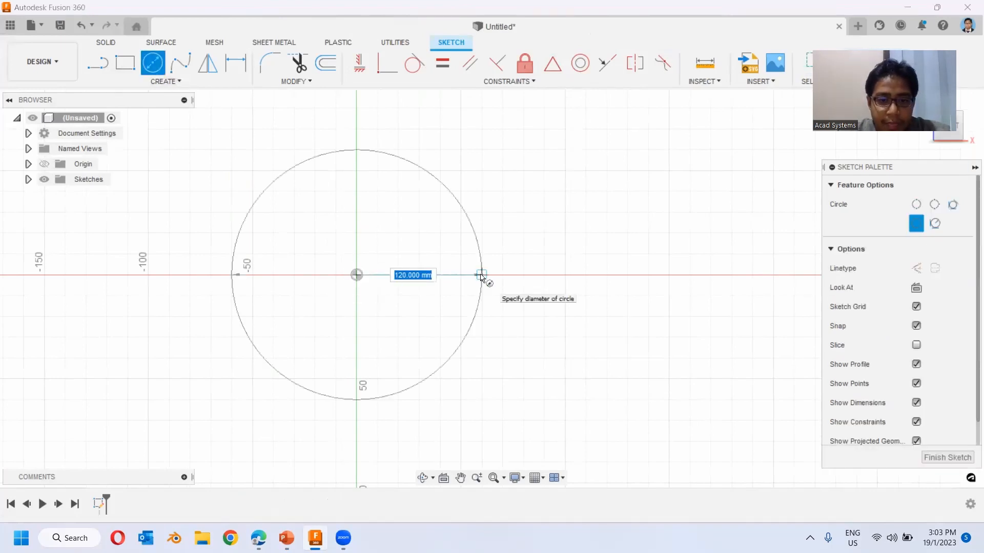
text(100)
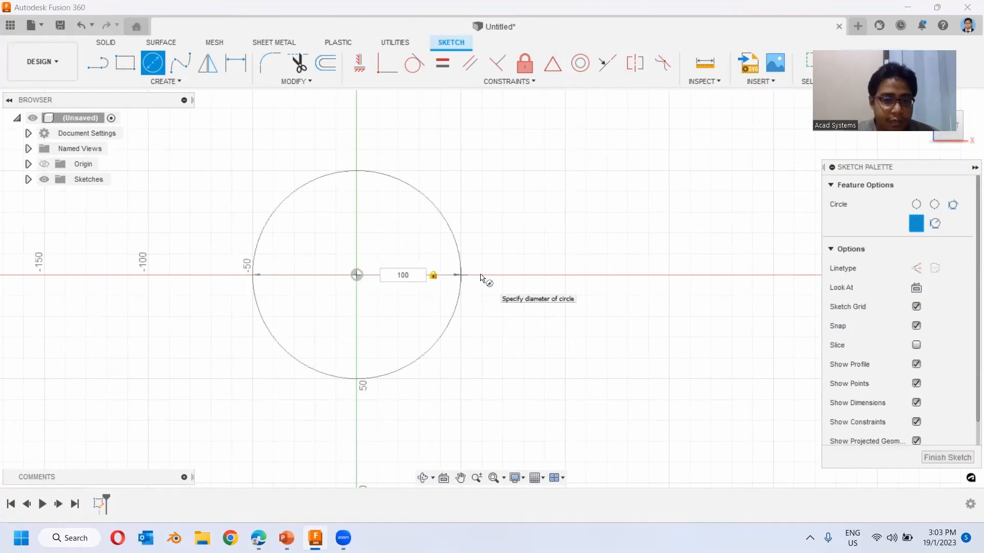
key(Return)
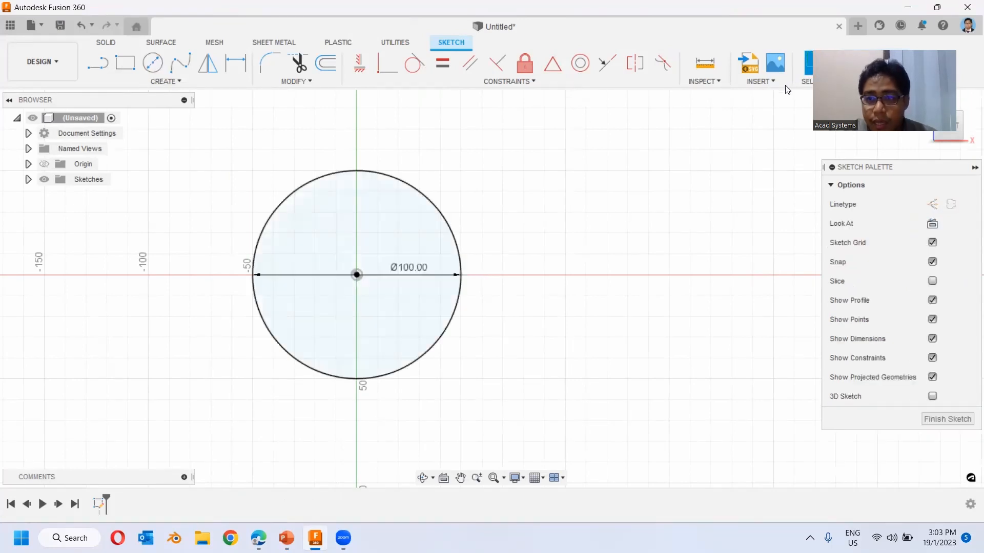
- Sketch a small undimensioned circle to the upper left of the 100 mm circle
middle_drag(374, 201, 523, 215)
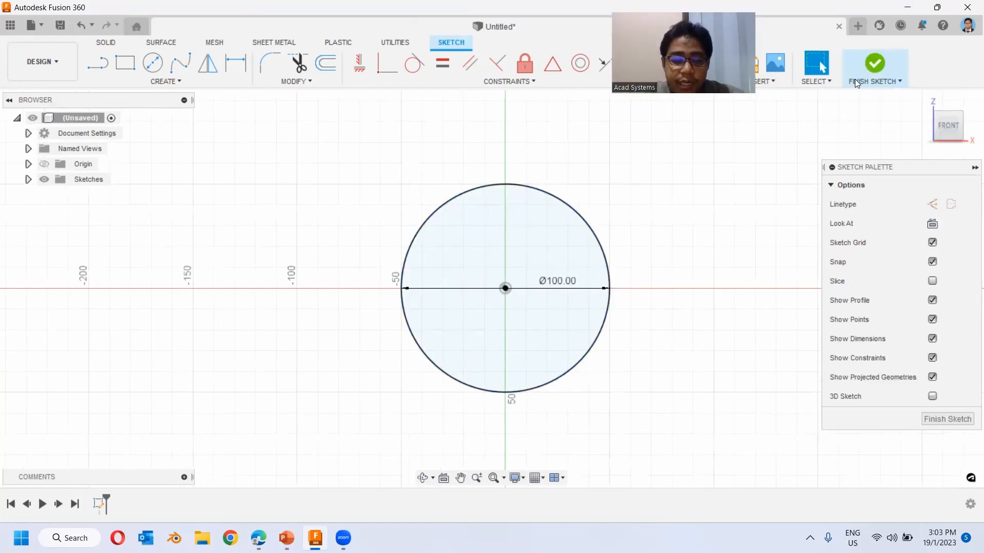
click(154, 66)
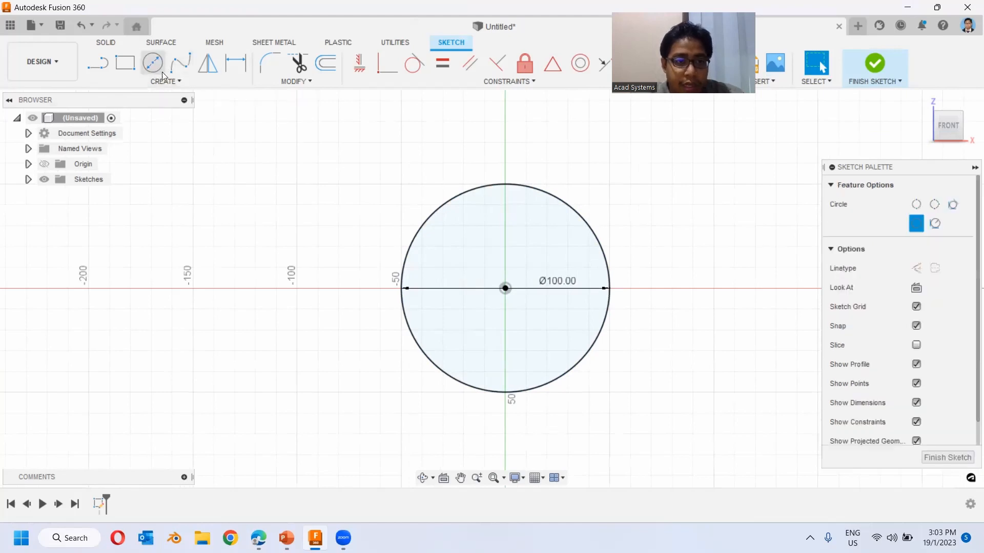
click(310, 212)
click(328, 197)
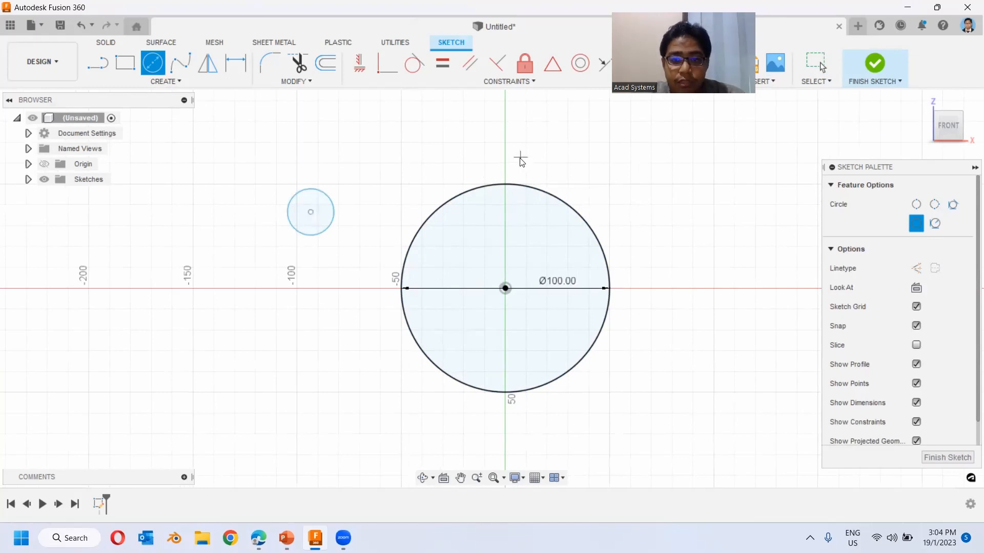
key(Escape)
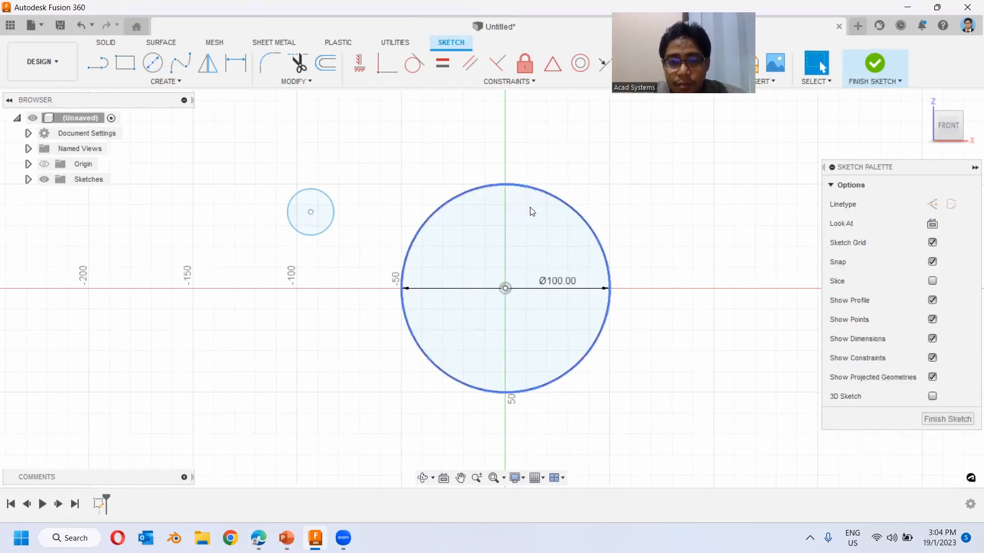
- Enlarge the undimensioned small circle freehand to about 50 mm in diameter and shift it slightly up and to the left
click(587, 226)
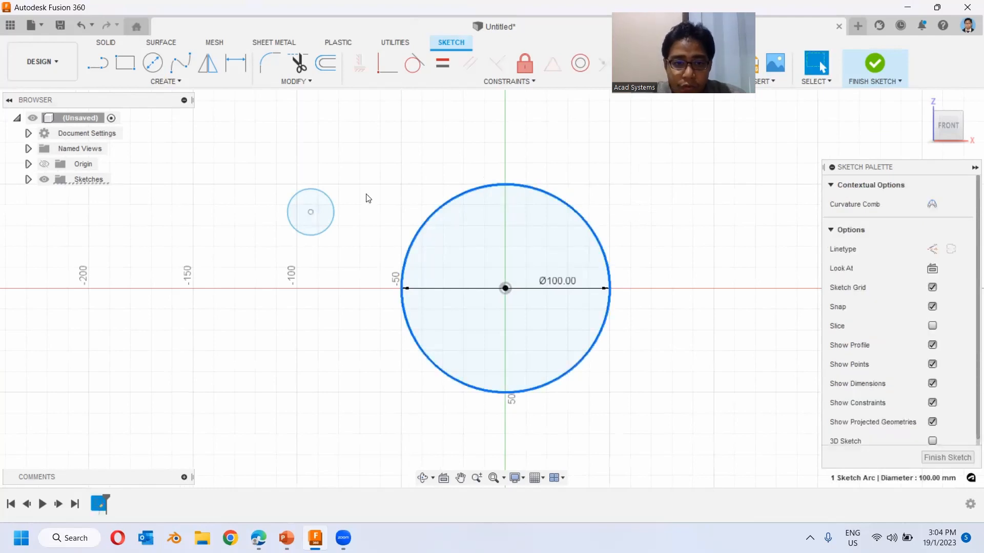
click(363, 212)
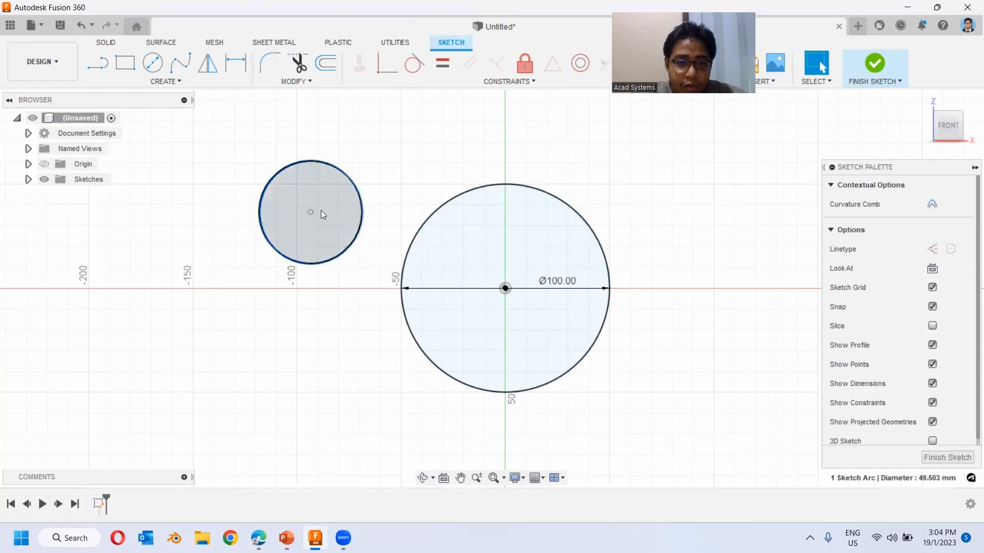
mouse_move(310, 212)
mouse_down()
mouse_move(282, 211)
mouse_move(299, 198)
mouse_up()
mouse_move(347, 219)
mouse_down()
mouse_move(360, 245)
mouse_move(339, 231)
mouse_up()
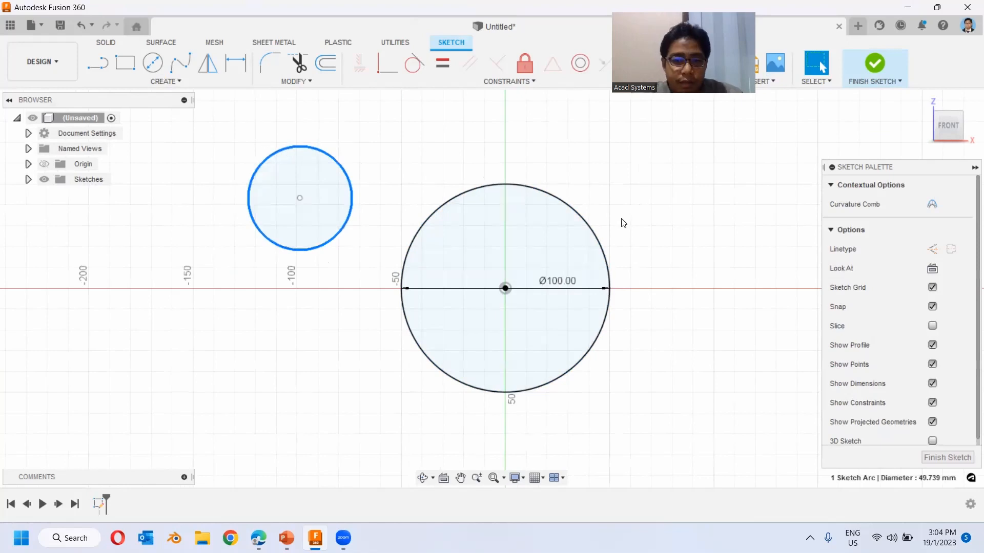
click(582, 219)
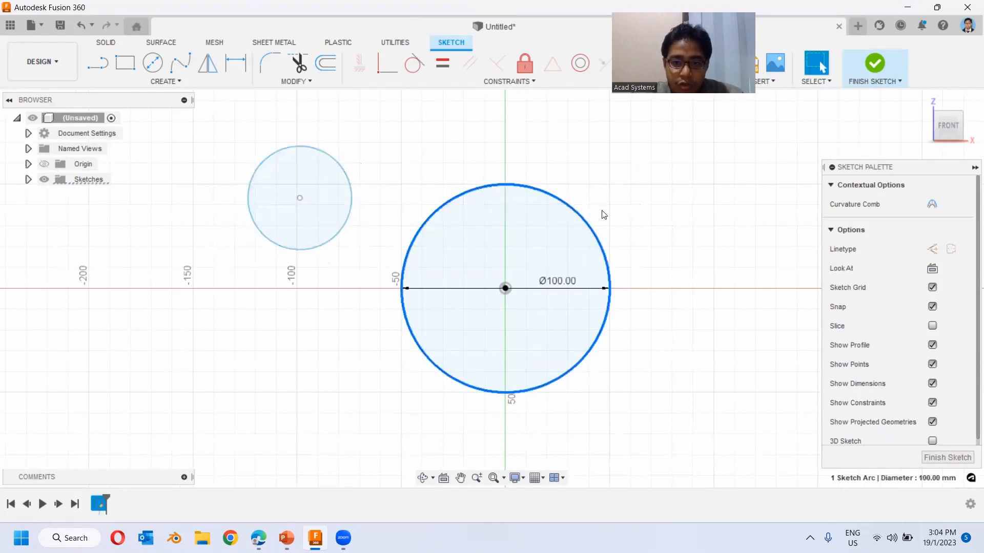
click(467, 138)
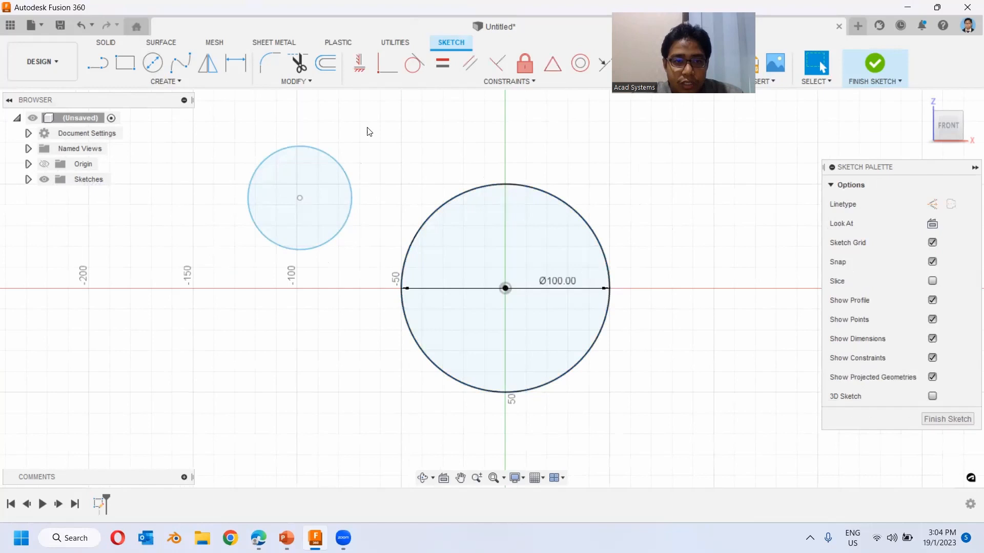
- Dimension the small circle's diameter as 50 mm
click(234, 65)
click(341, 171)
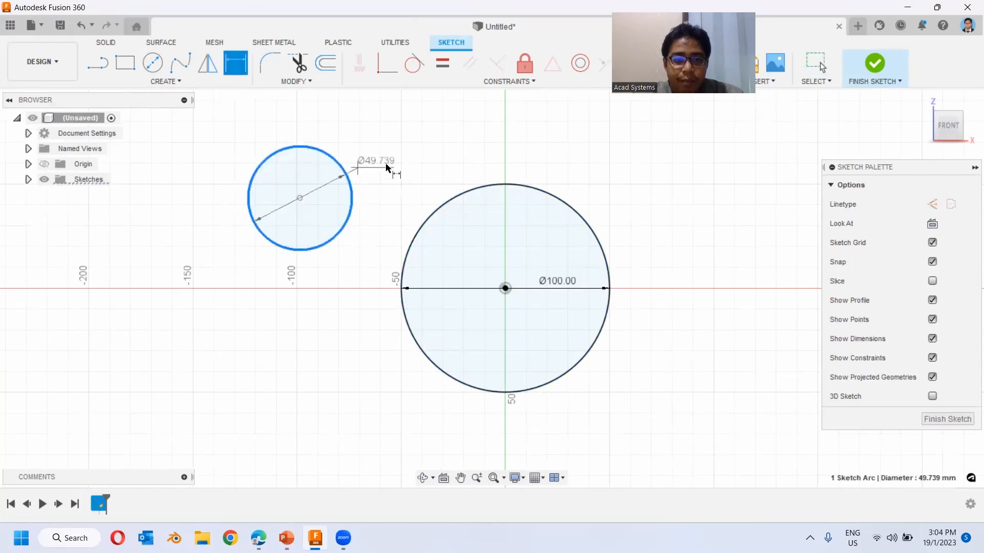
click(389, 165)
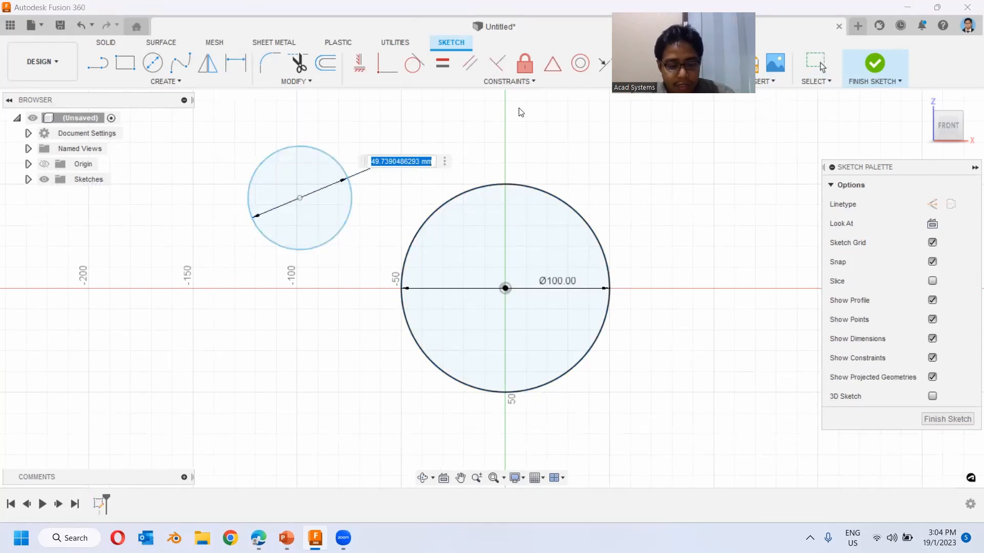
text(50)
key(Return)
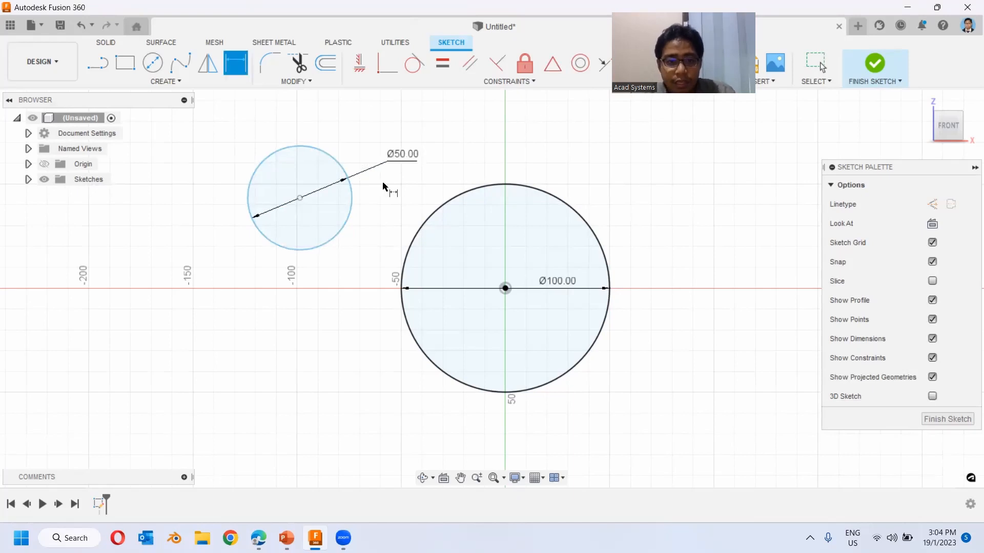
key(Escape)
- Move the 50 mm circle up and to the right and dimension its horizontal centre distance from the origin as 80 mm
mouse_move(333, 164)
mouse_down()
mouse_move(361, 170)
mouse_move(348, 157)
mouse_up()
click(236, 63)
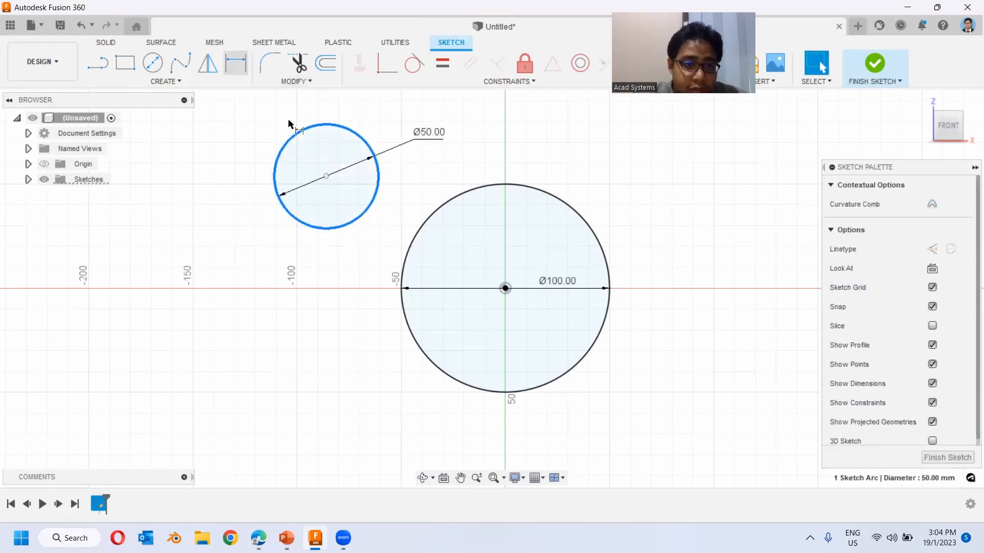
click(505, 288)
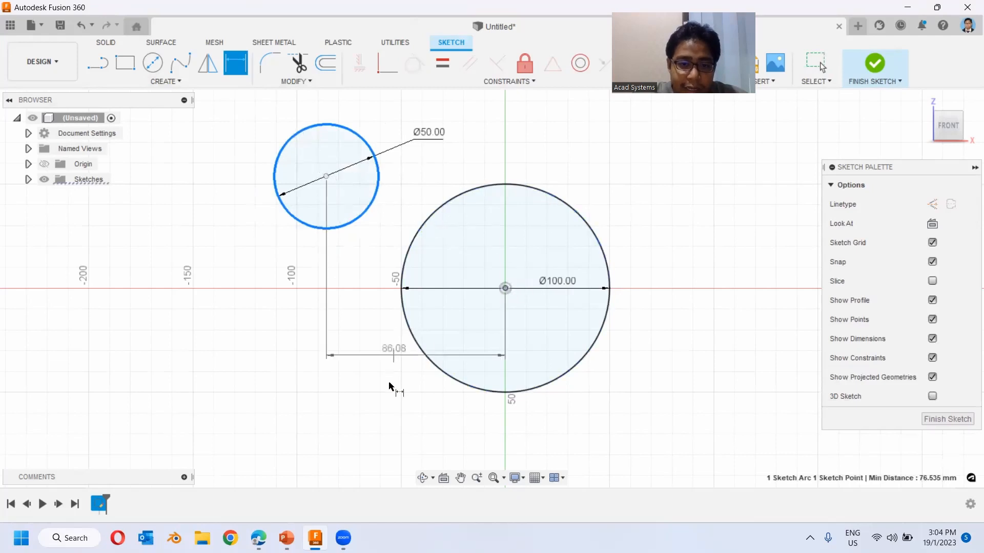
click(402, 432)
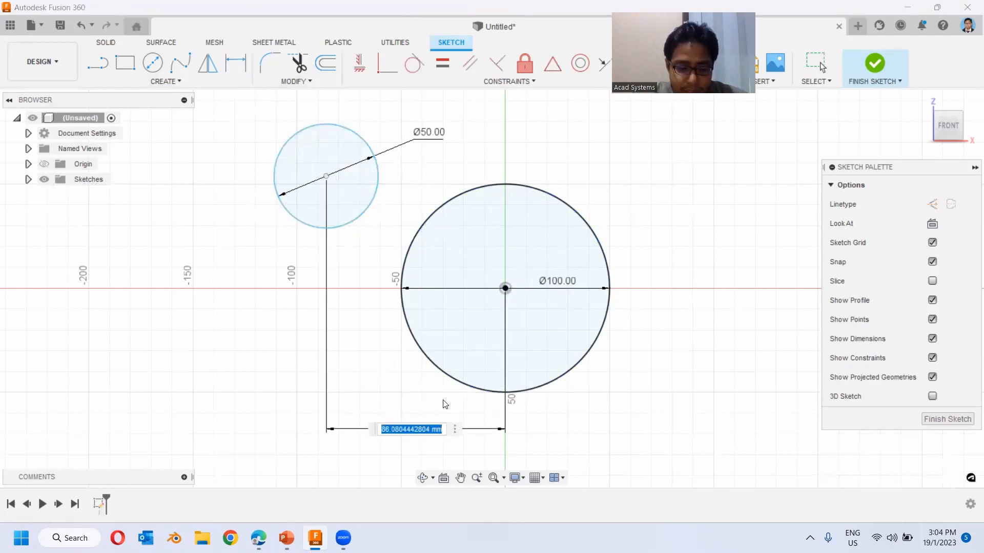
text(80)
key(Return)
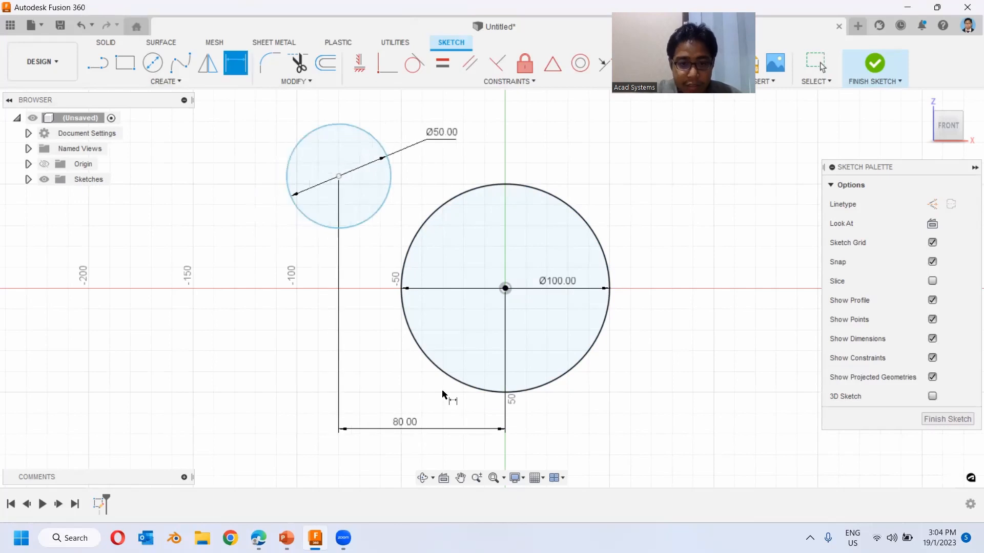
- Try to move the 100 mm circle and its centre away from the origin
key(Escape)
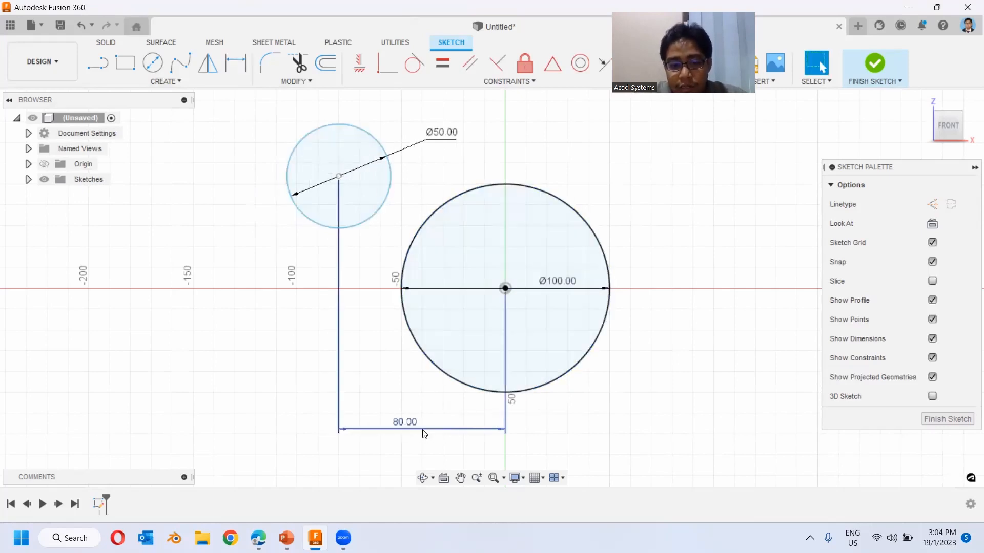
click(478, 257)
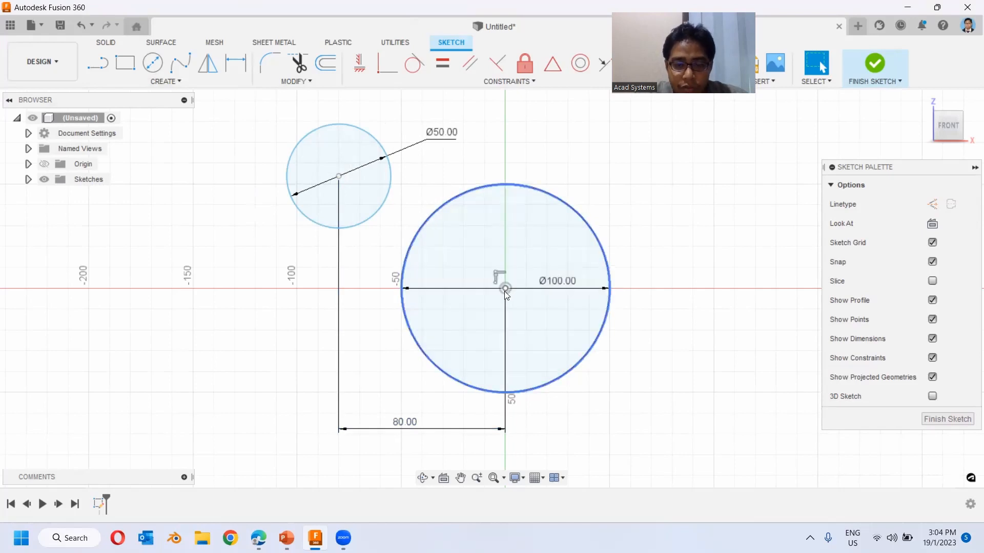
drag(489, 272, 551, 326)
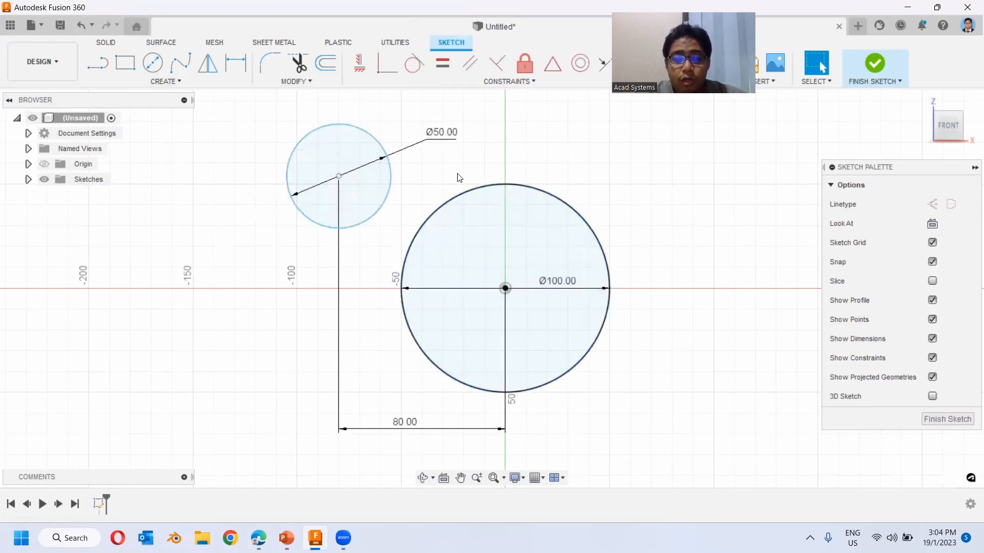
- Move the 50 mm circle vertically so its centre lies about 56 mm above the origin
mouse_move(338, 177)
mouse_down()
mouse_move(419, 94)
mouse_move(260, 167)
mouse_move(397, 173)
mouse_up()
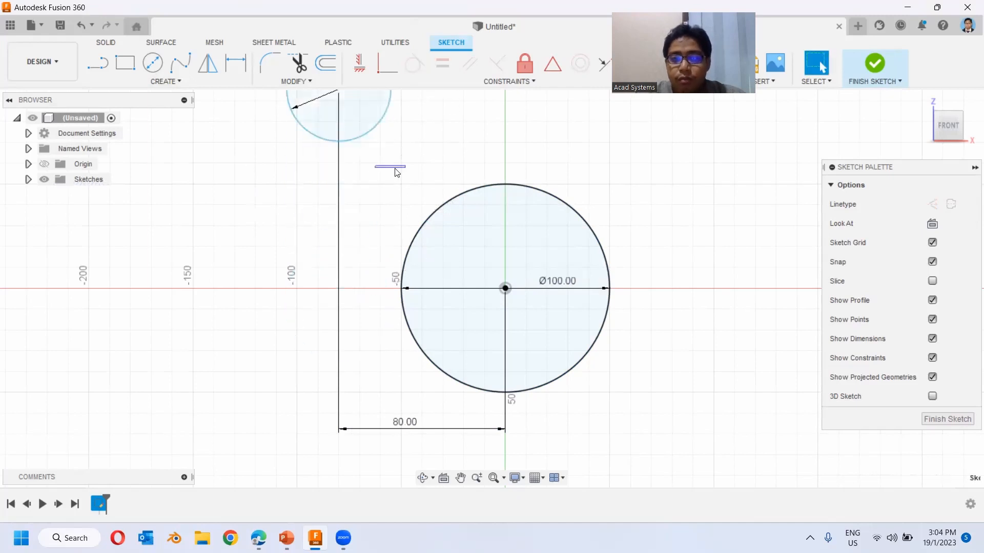
scroll(375, 193, down, 1)
scroll(378, 200, up, 2)
scroll(378, 200, down, 3)
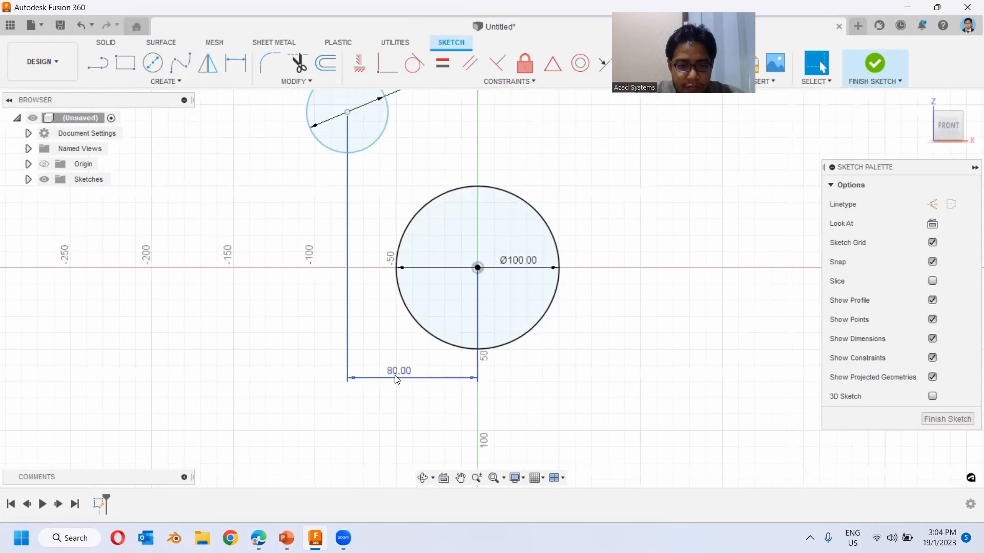
scroll(395, 376, up, 1)
scroll(336, 146, down, 2)
middle_drag(347, 212, 355, 270)
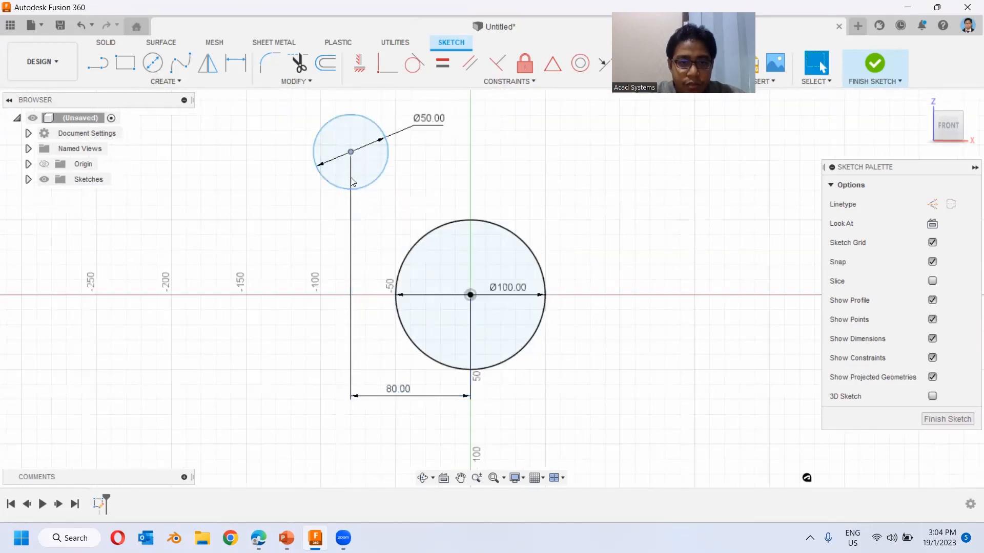
drag(350, 152, 463, 141)
mouse_move(351, 207)
mouse_down()
mouse_move(359, 190)
mouse_move(354, 220)
mouse_move(351, 211)
mouse_up()
key(d)
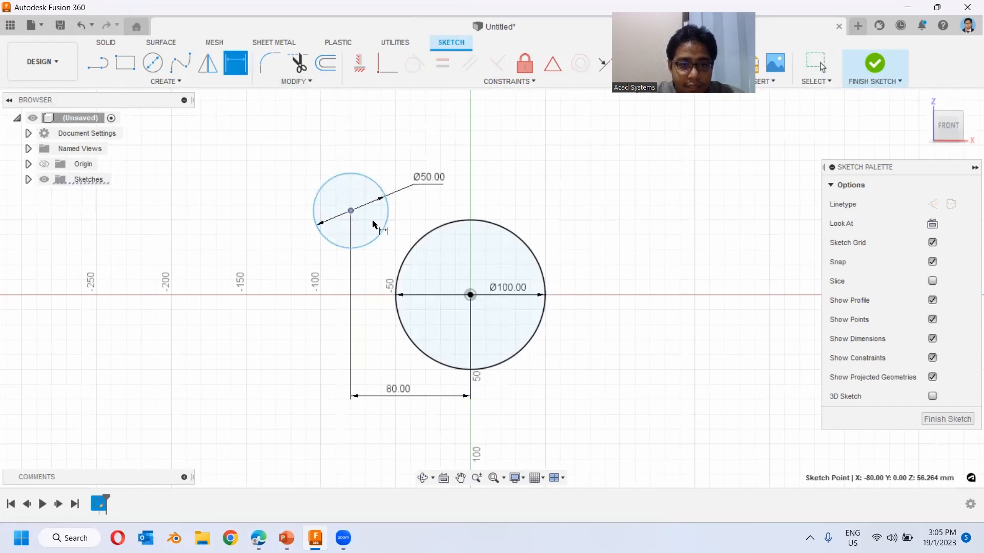
click(469, 296)
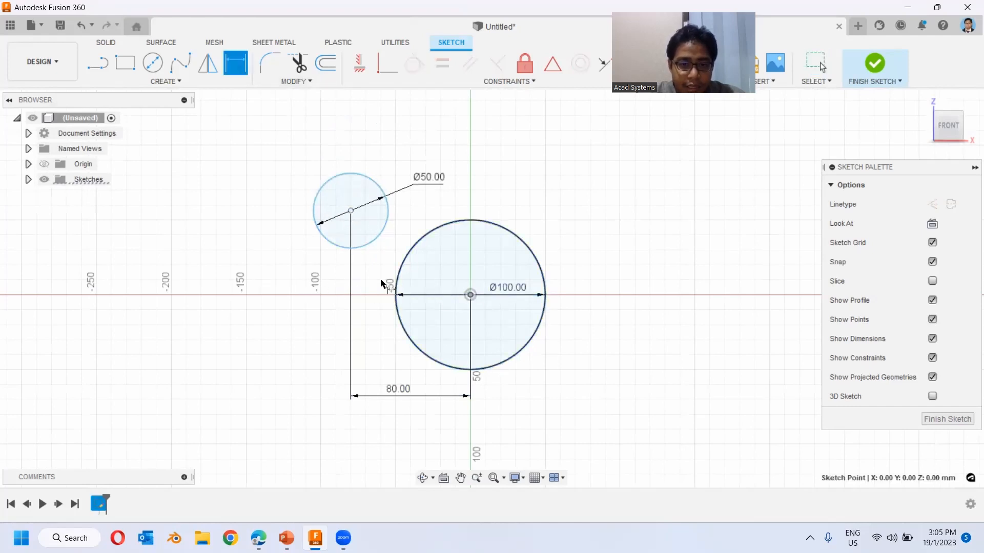
click(350, 211)
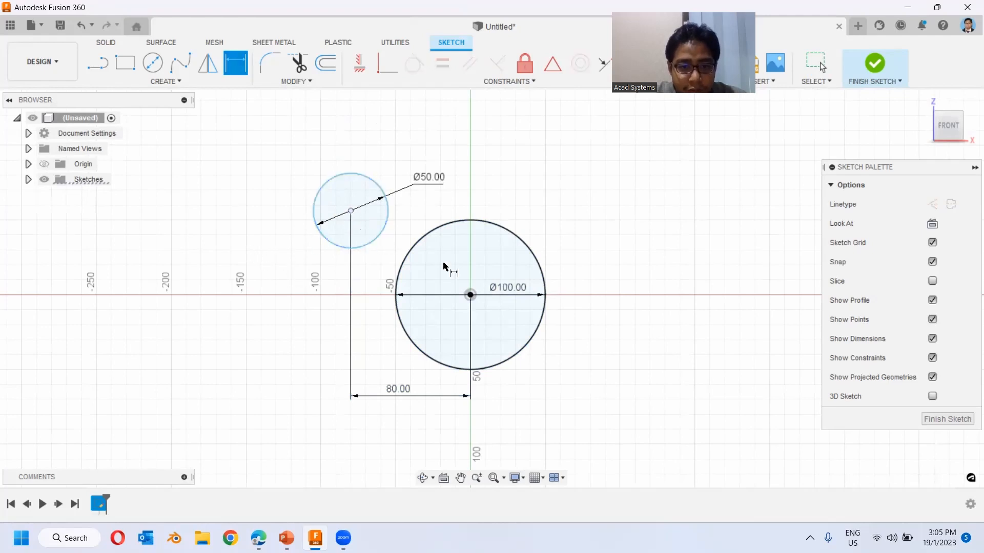
click(455, 222)
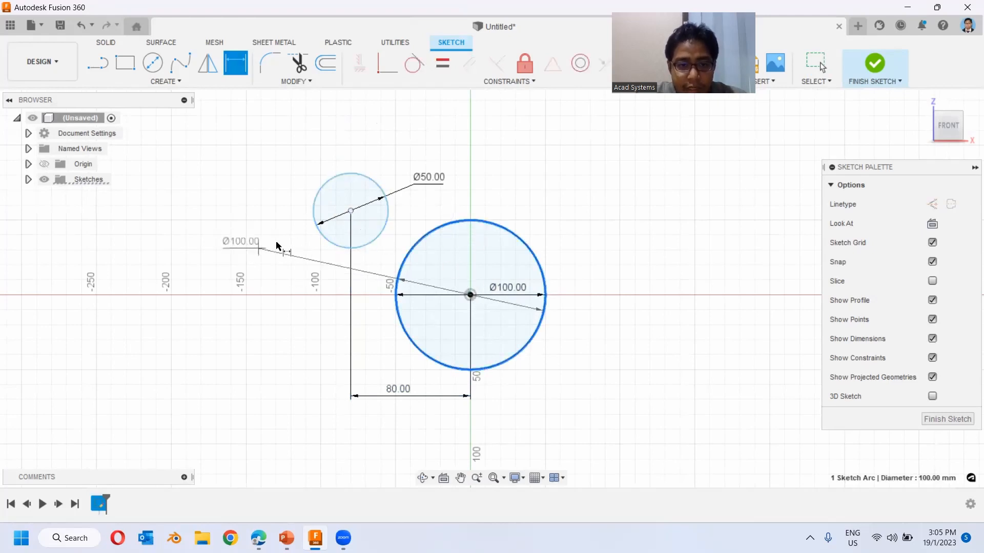
key(Escape)
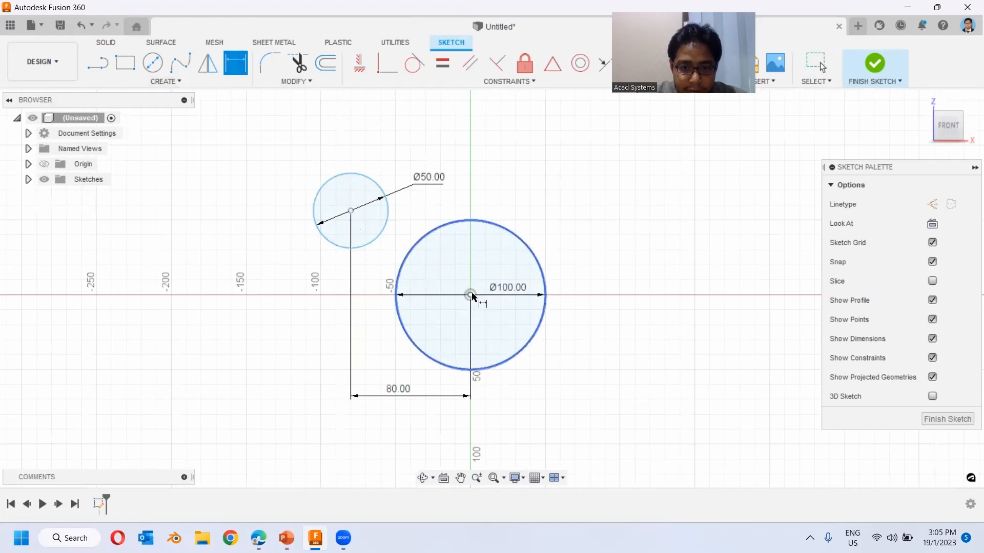
- Dimension the vertical distance between the origin and the 50 mm circle's centre as 50 mm
click(470, 295)
click(350, 210)
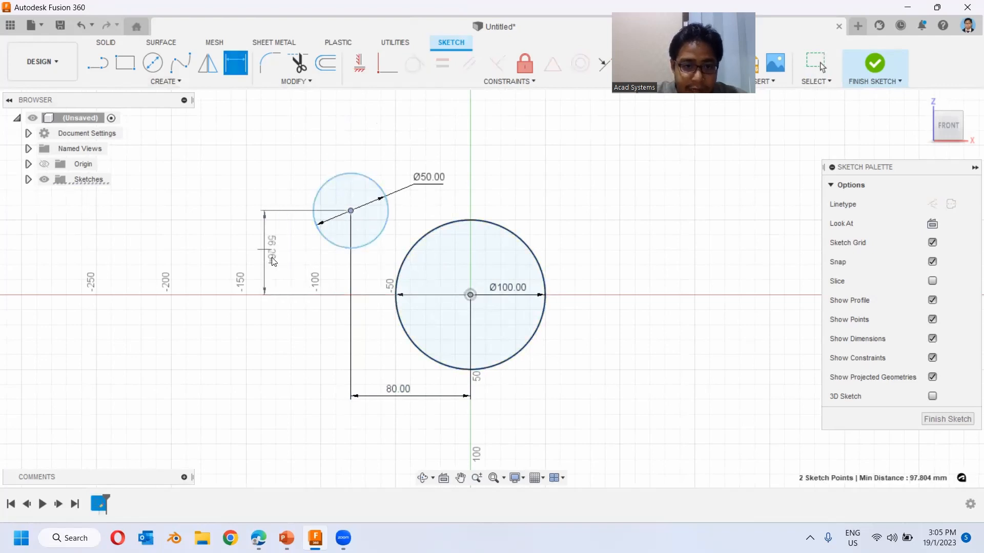
click(264, 256)
text(50)
key(Return)
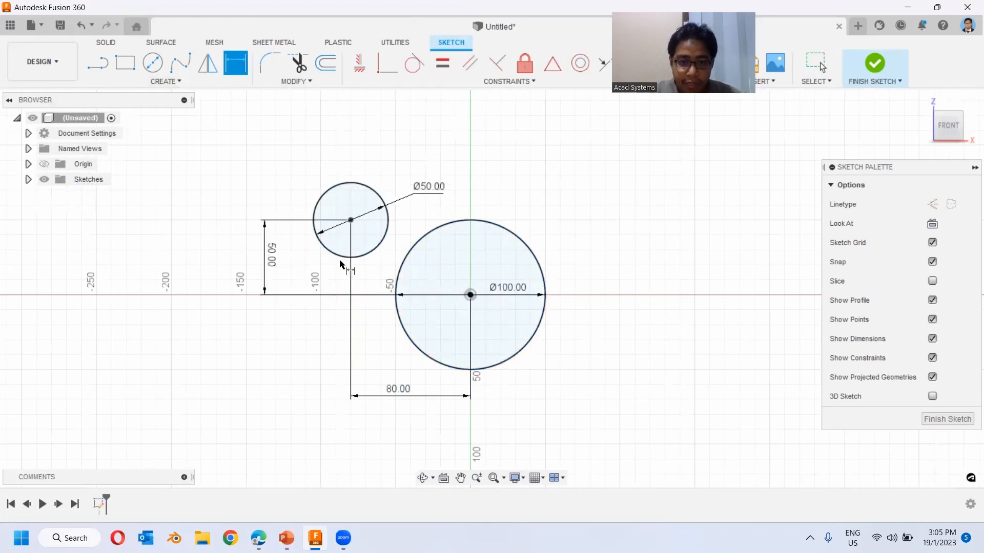
key(Escape)
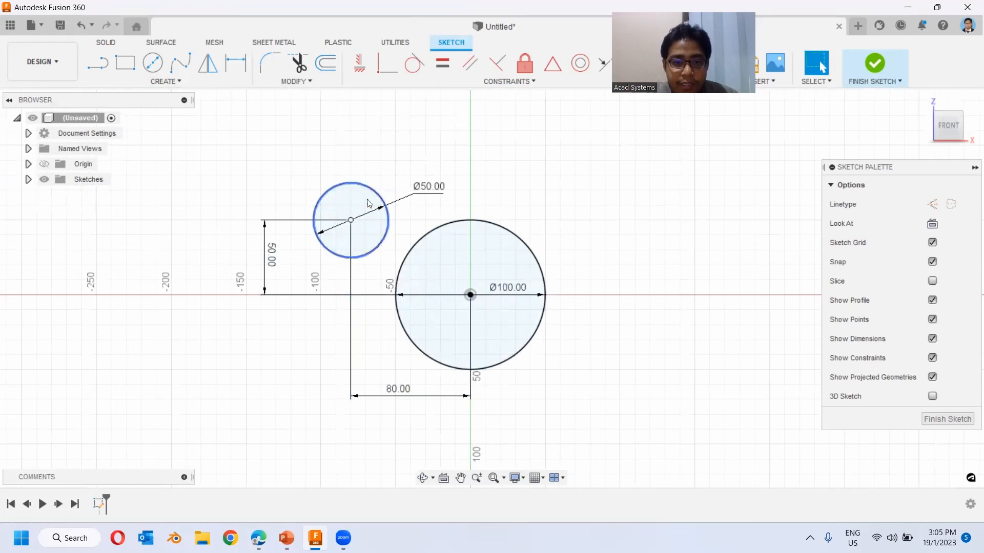
- Try to move the 50 mm and 100 mm circles by their edges
click(356, 184)
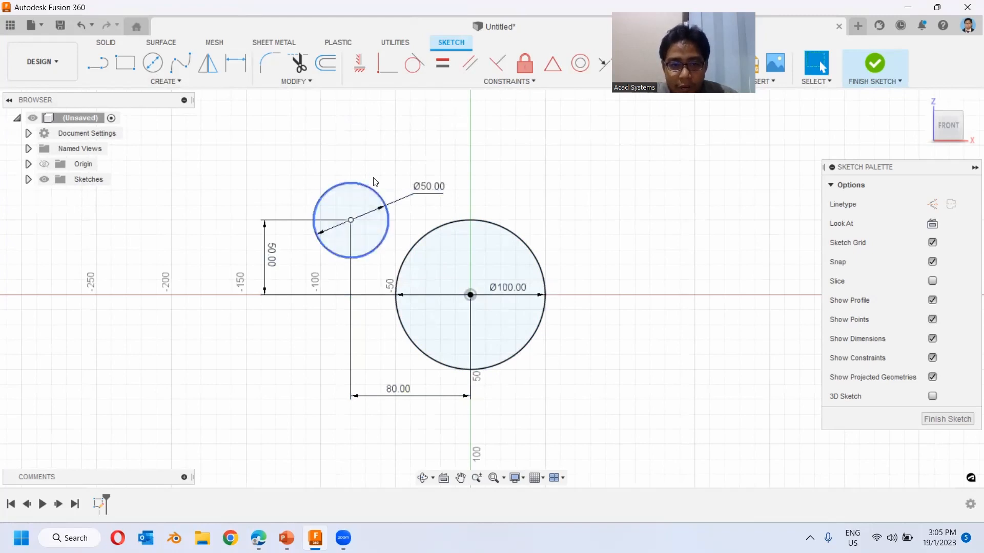
click(395, 223)
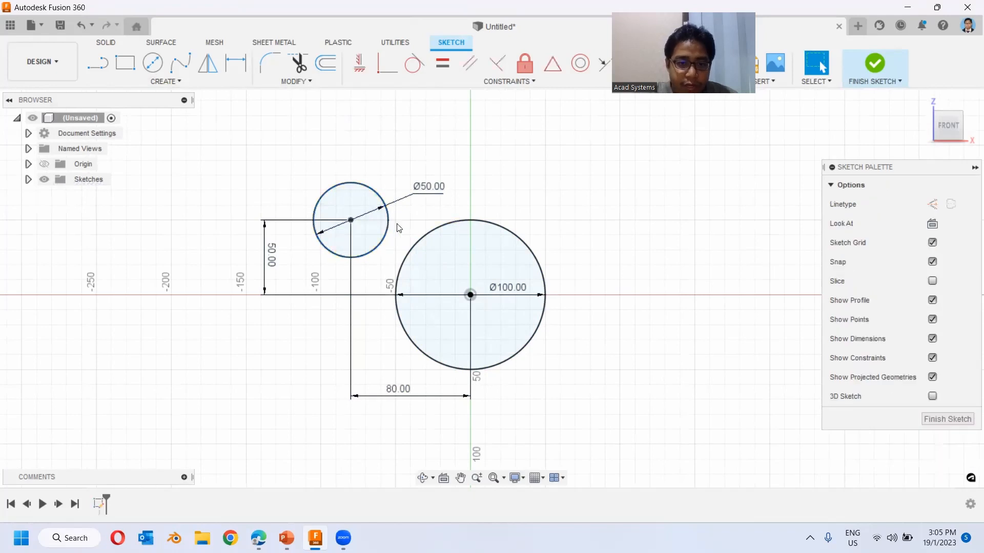
click(465, 220)
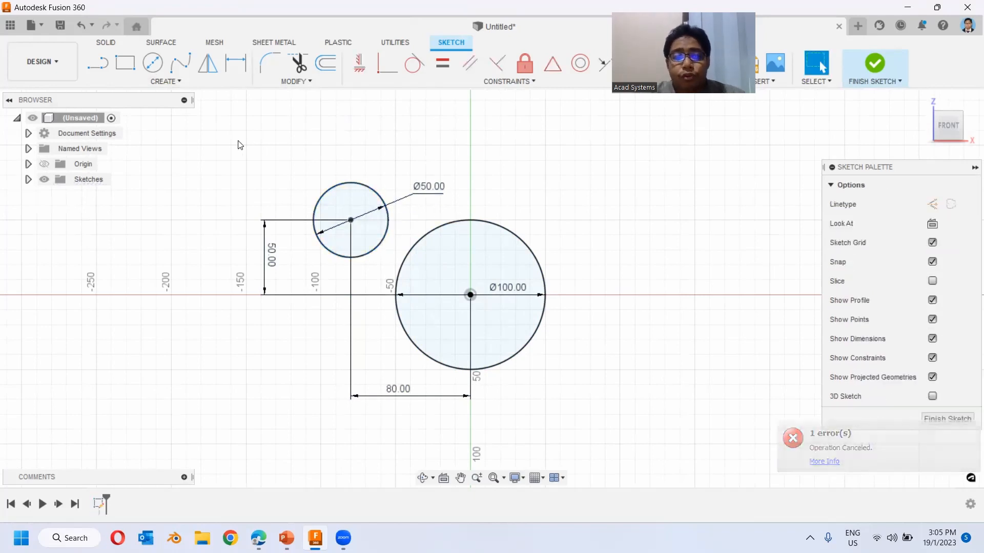
- Delete the 50 mm circle with its dimensions and finish the sketch
mouse_move(220, 152)
mouse_down()
mouse_move(371, 364)
mouse_move(405, 451)
mouse_move(220, 164)
mouse_up()
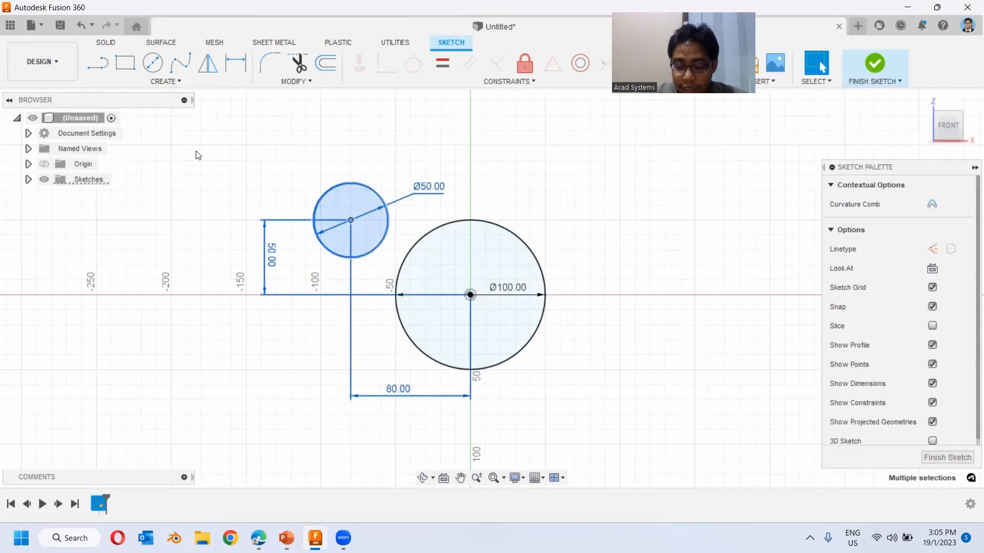
key(Delete)
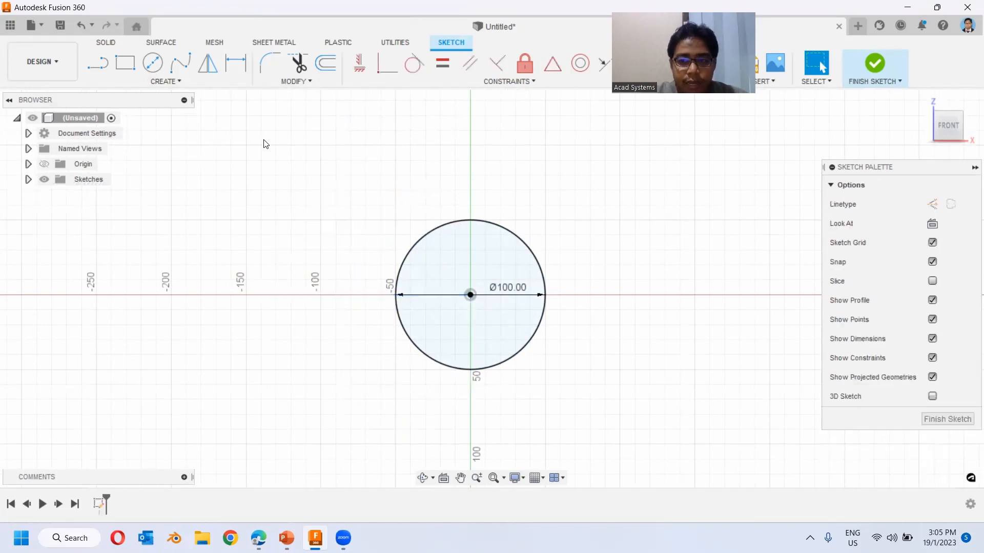
click(872, 63)
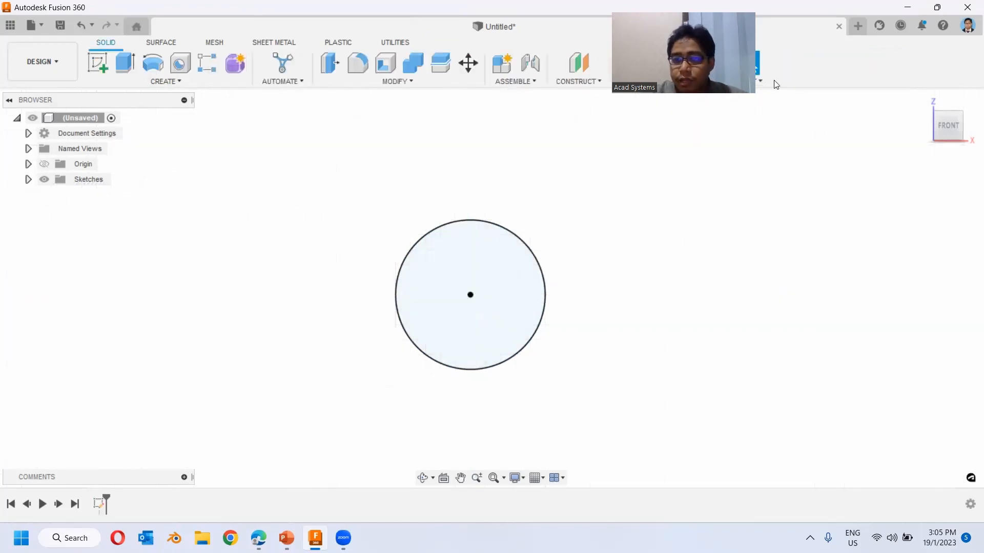
double_click(97, 502)
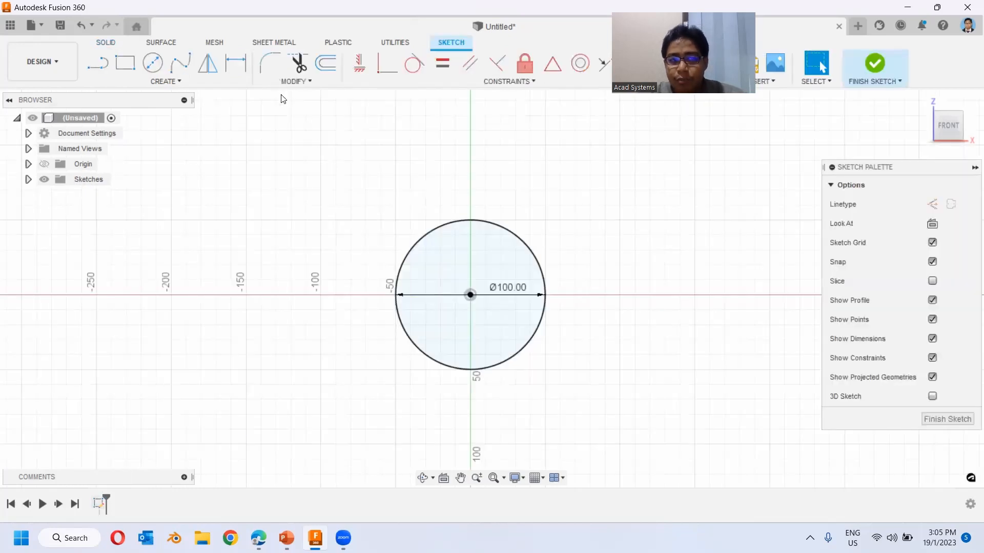
click(876, 66)
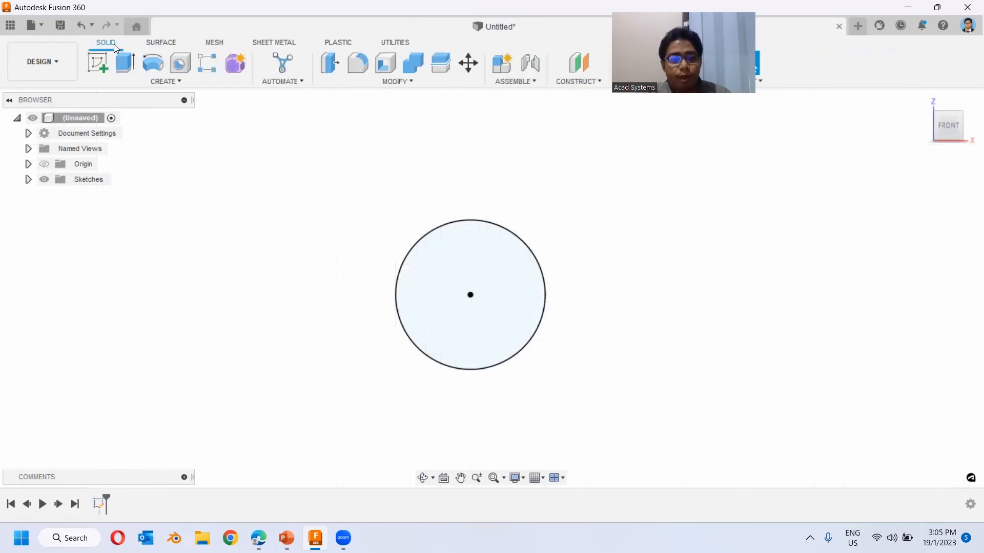
- Set up an extrusion of the 100 mm circle with a distance of 100 mm
mouse_move(541, 175)
shift+middle_down()
mouse_move(544, 186)
mouse_move(509, 204)
mouse_move(520, 197)
mouse_move(515, 260)
shift+middle_up()
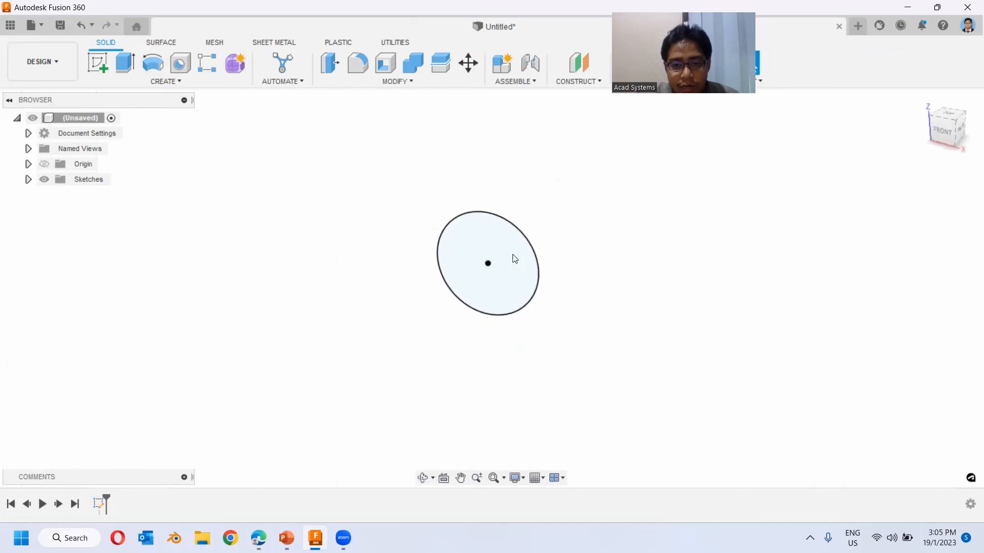
click(129, 66)
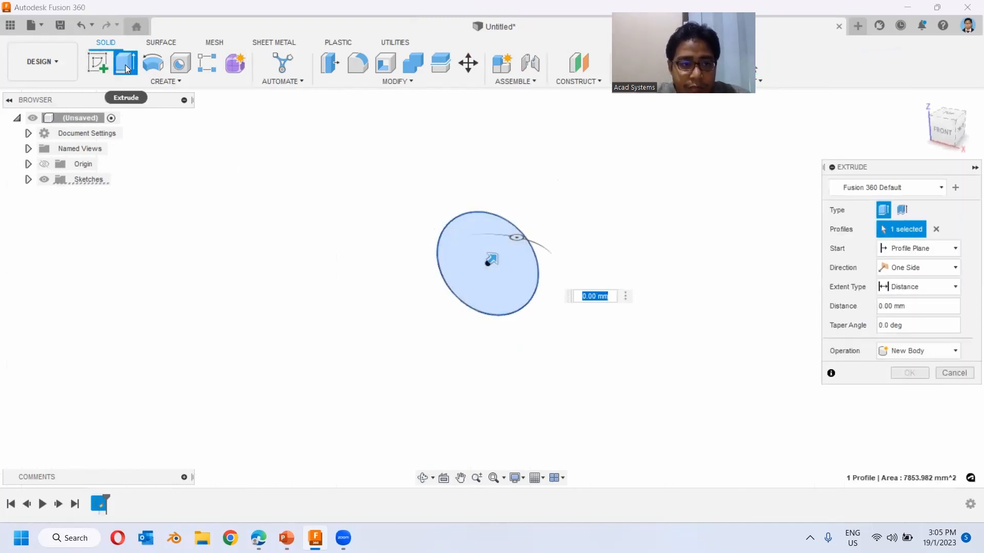
click(918, 307)
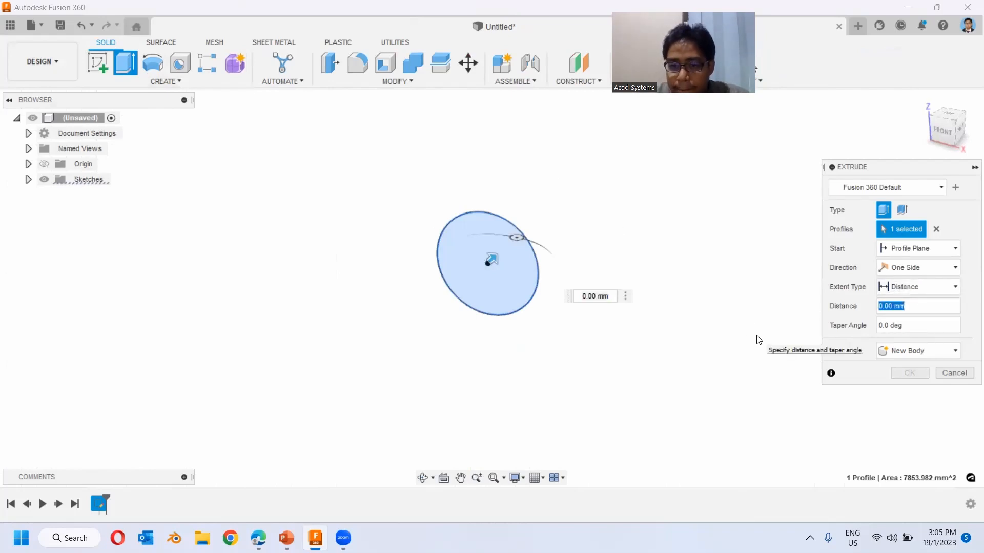
drag(491, 259, 564, 212)
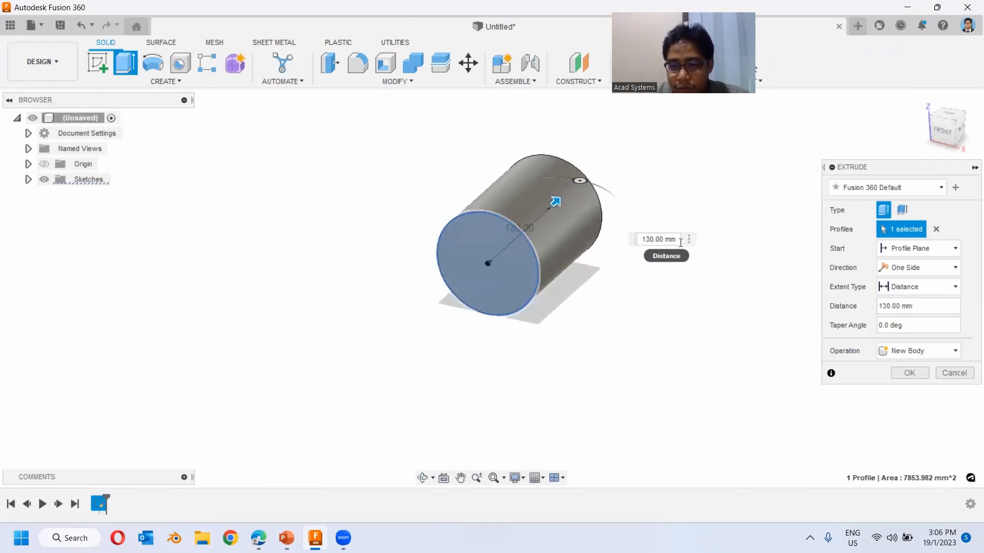
drag(679, 241, 641, 242)
text(1)
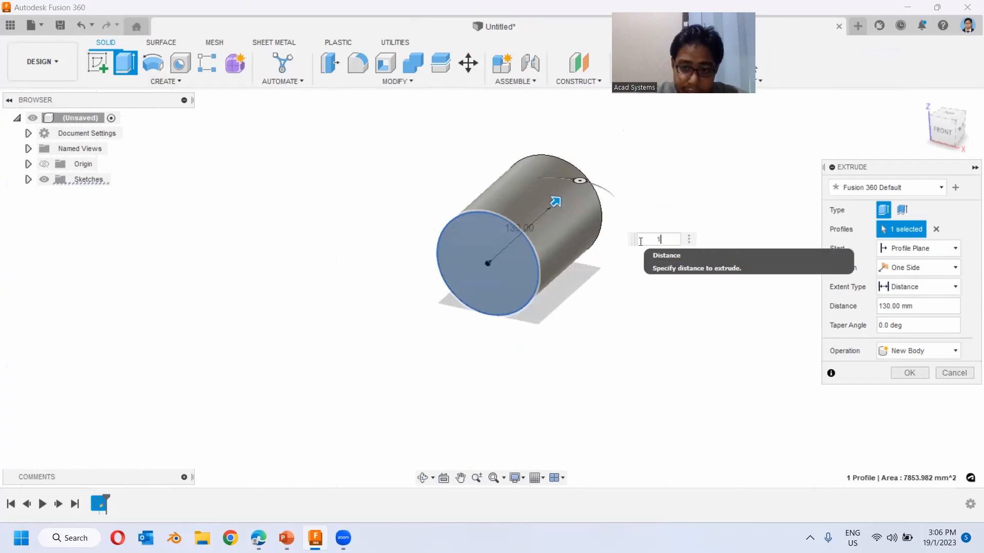
text(00)
key(Return)
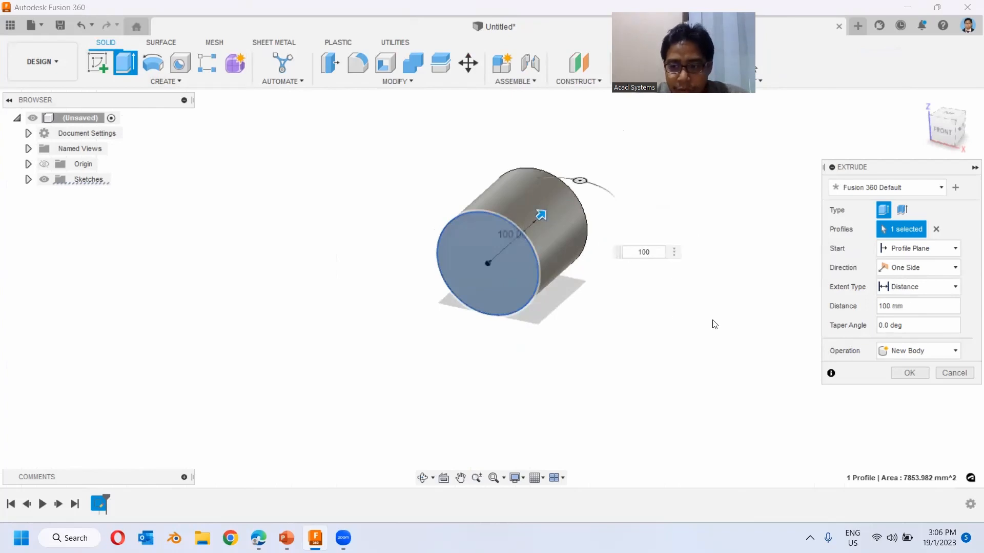
- Set the extrusion's operation to New Component and create the cylinder
click(914, 350)
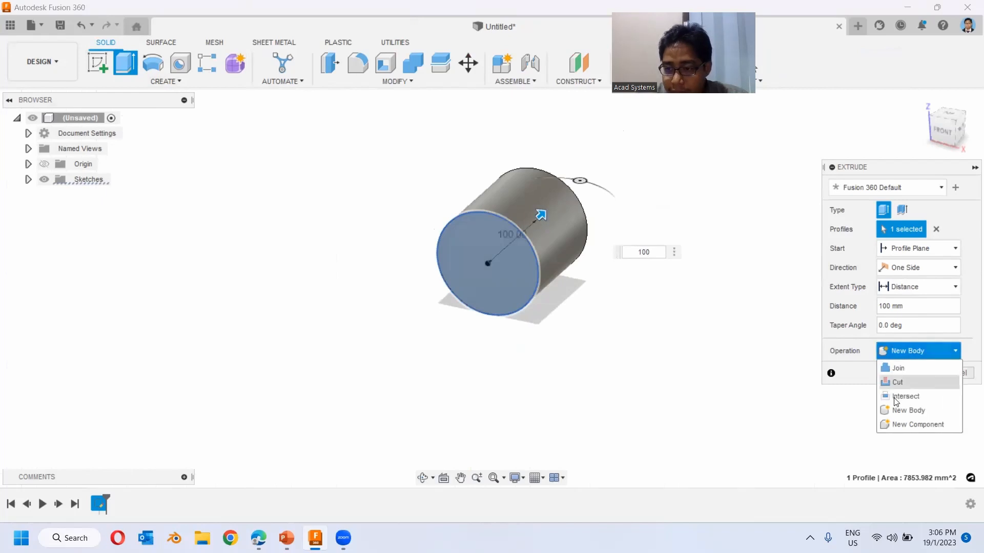
click(903, 425)
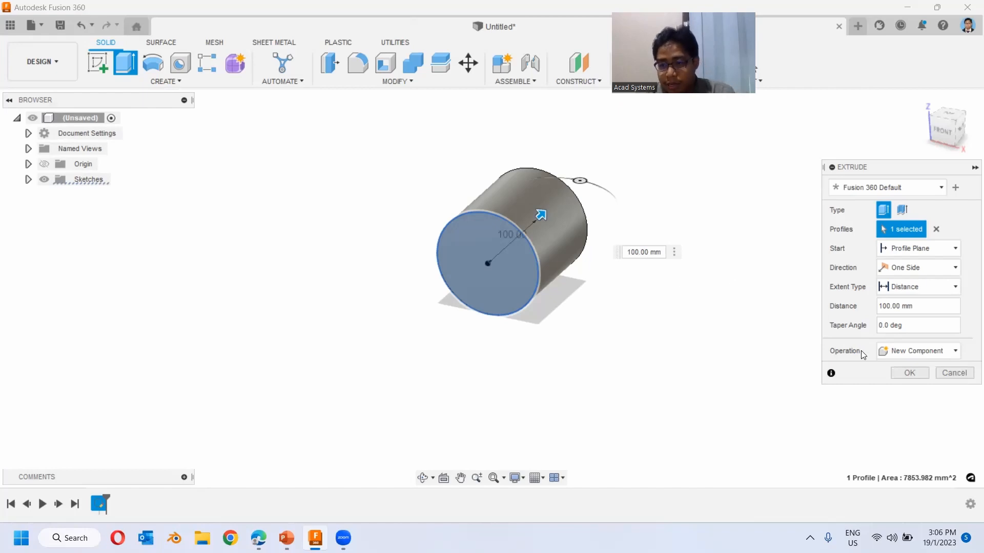
click(905, 374)
mouse_move(566, 237)
shift+middle_down()
mouse_move(499, 231)
mouse_move(528, 247)
mouse_move(498, 312)
shift+middle_up()
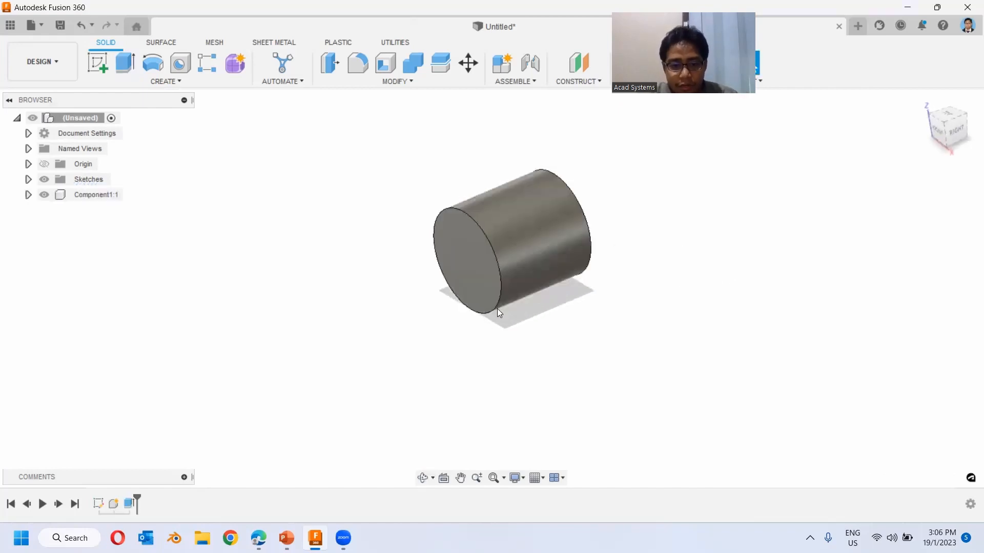
- Reopen and finish the circle sketch unchanged, and edit the cylinder's extrusion to a distance greater than 100 mm
double_click(101, 507)
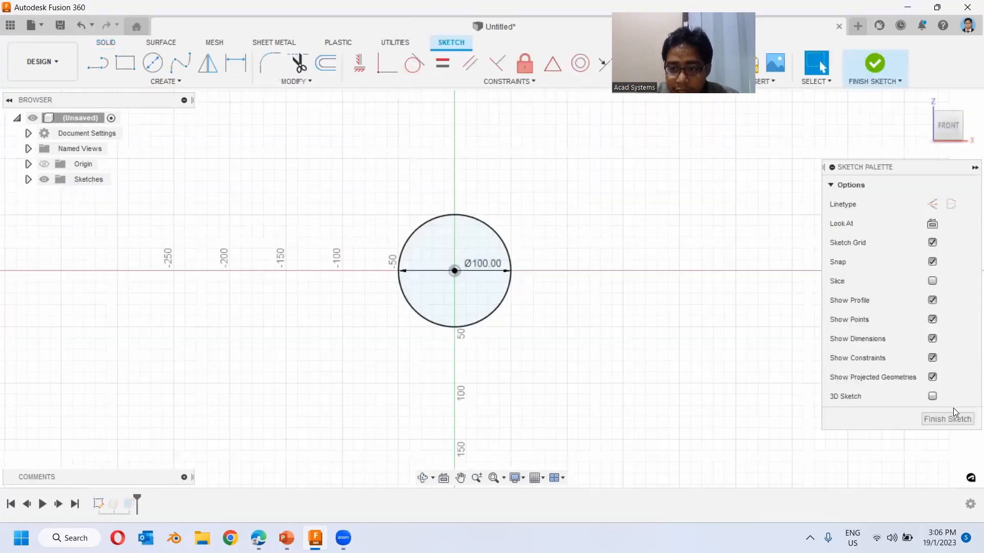
click(952, 418)
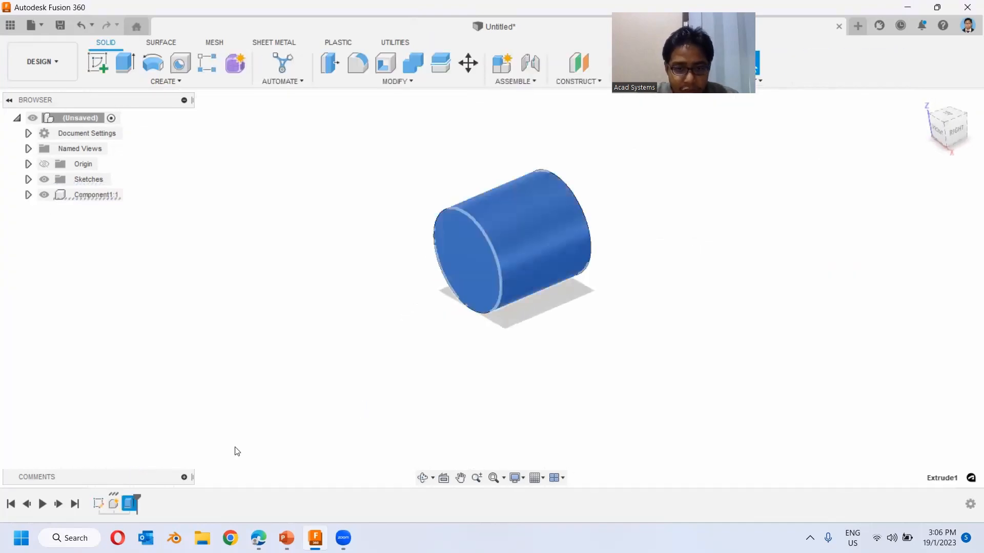
click(884, 310)
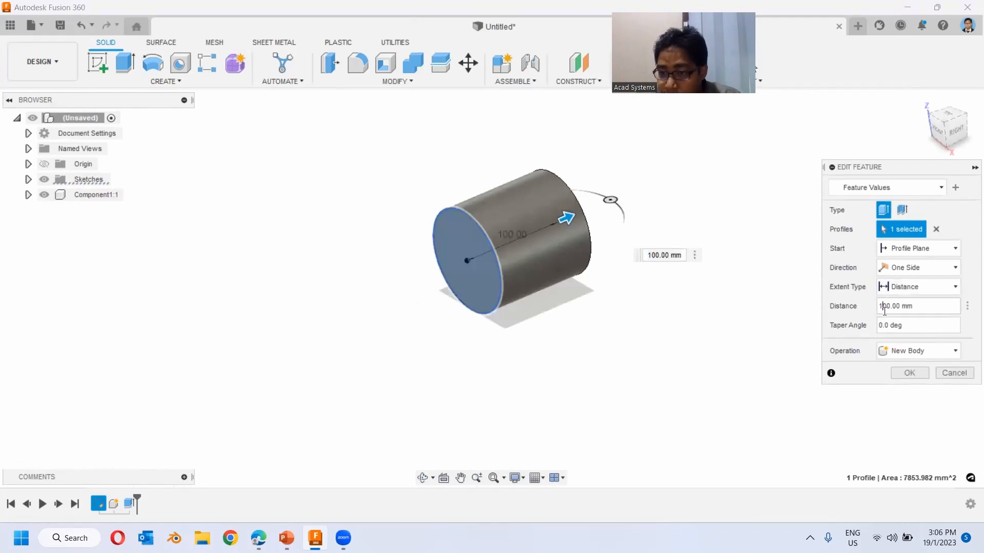
key(Return)
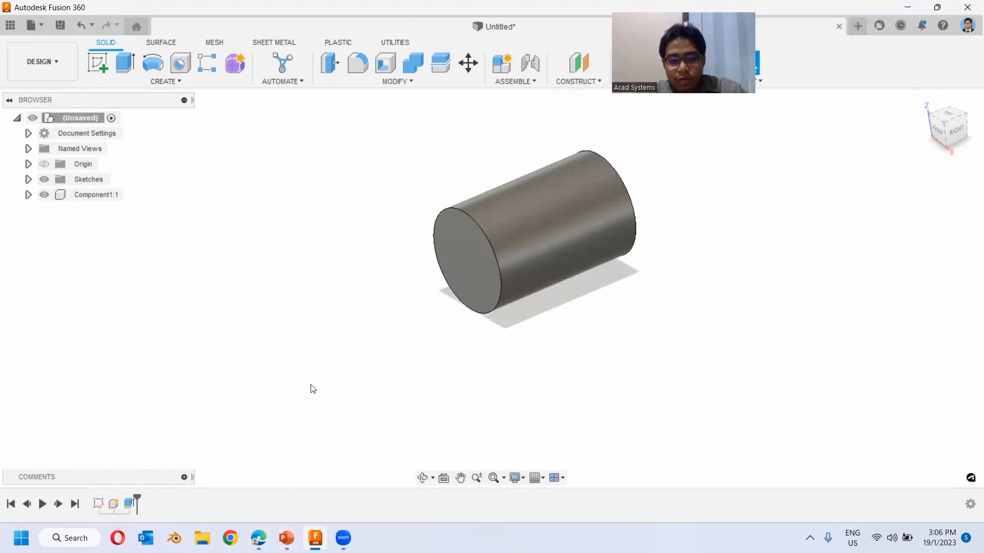
- Switch to the PowerPoint presentation to examine the pump illustration, and return to the cylinder model in Fusion 360
click(286, 538)
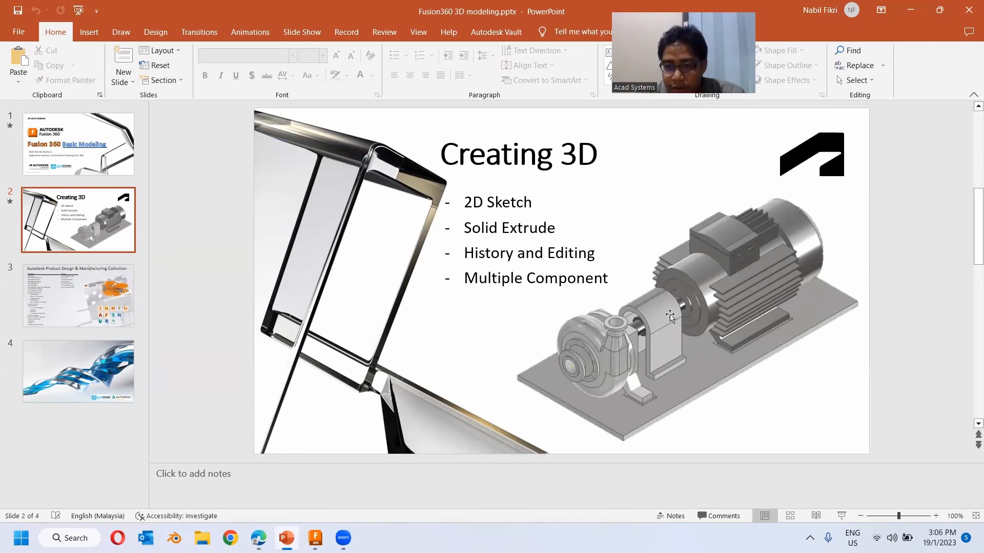
key(alt+Tab)
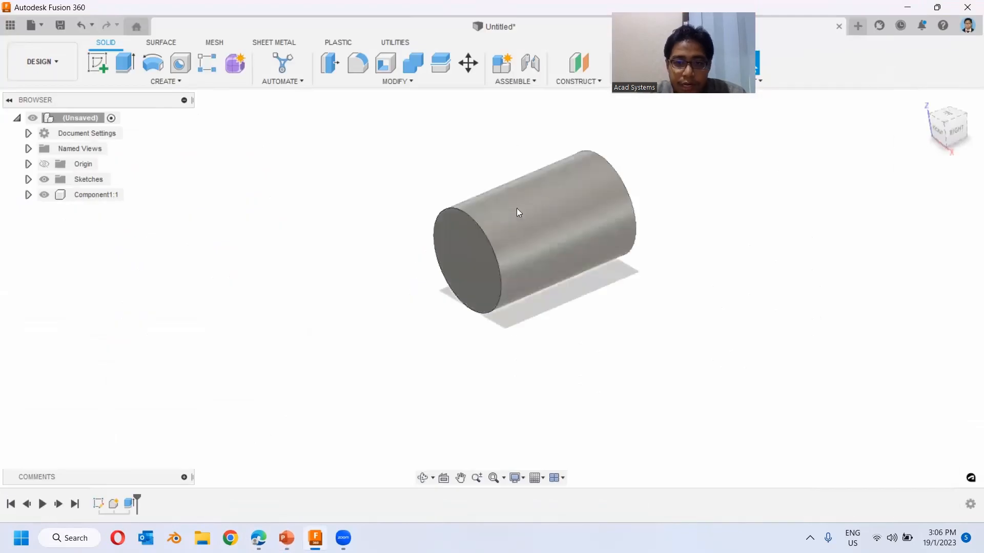
middle_drag(472, 178, 429, 198)
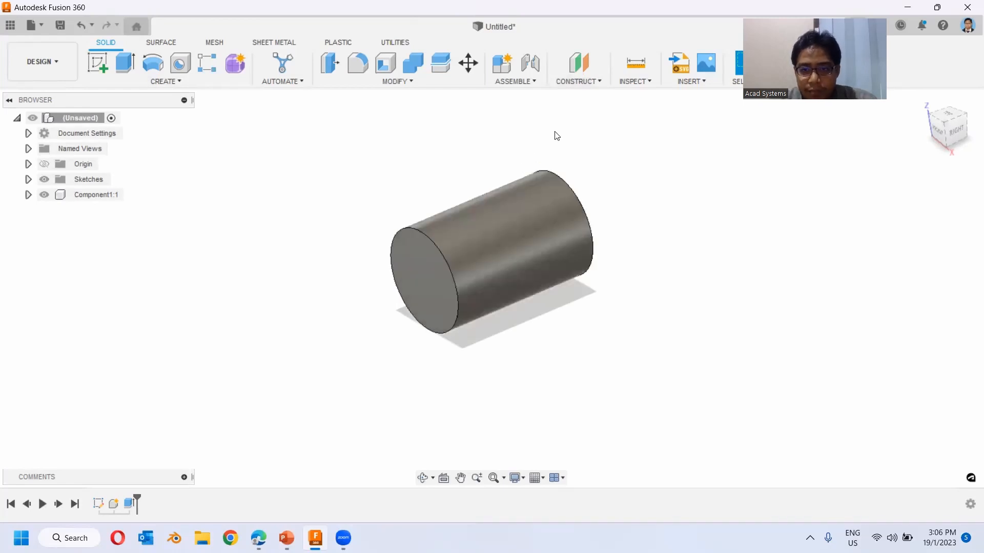
- Construct a midplane between the two circular end faces of the cylinder
click(600, 81)
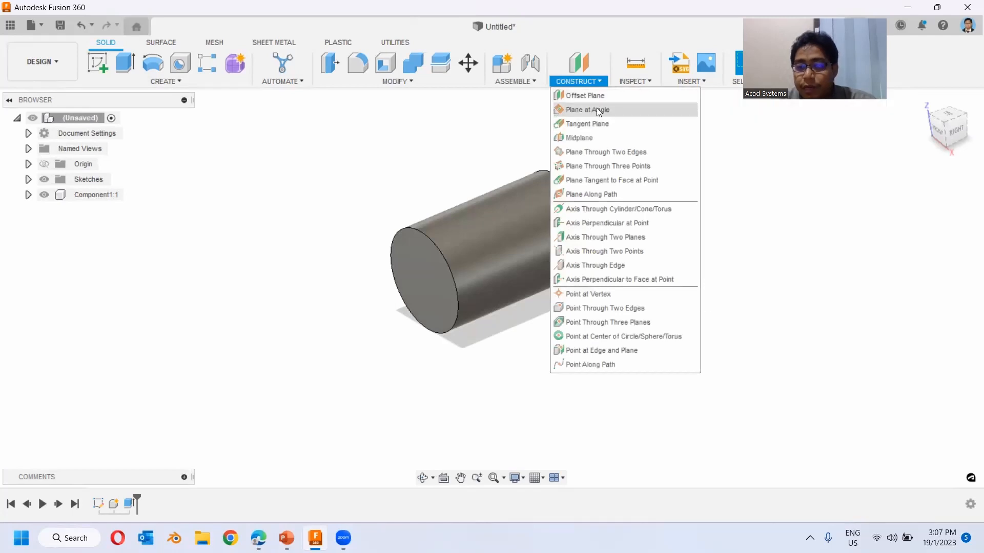
click(586, 138)
click(406, 260)
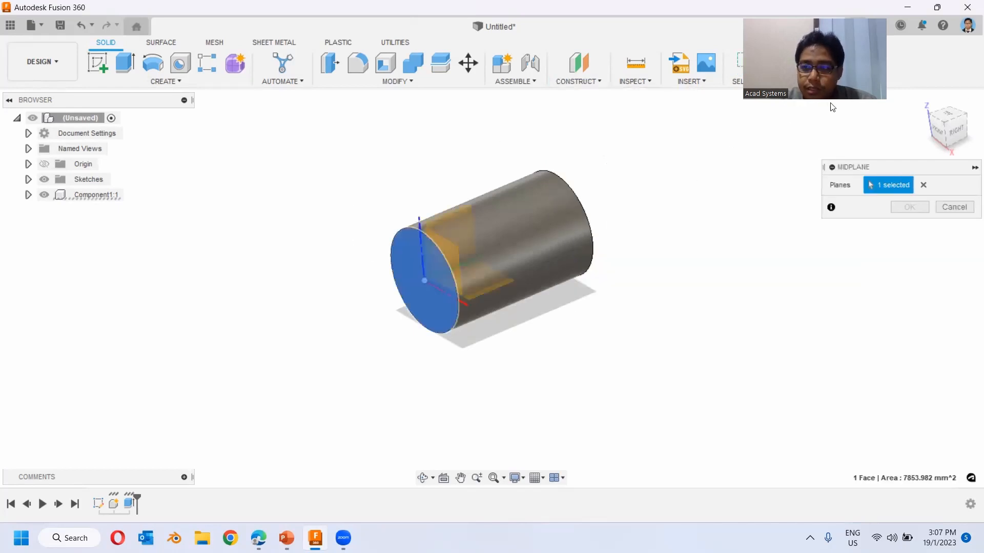
click(969, 104)
click(649, 296)
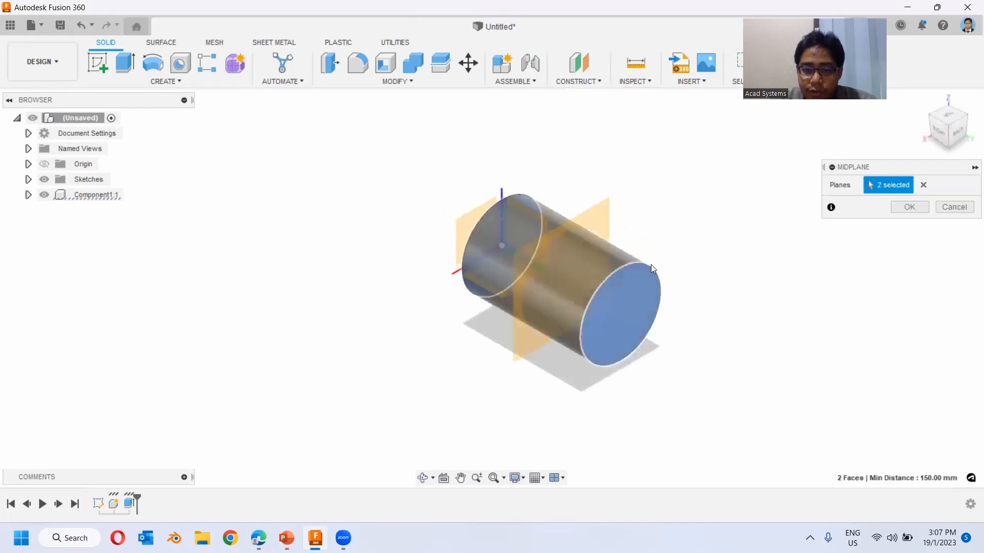
click(907, 206)
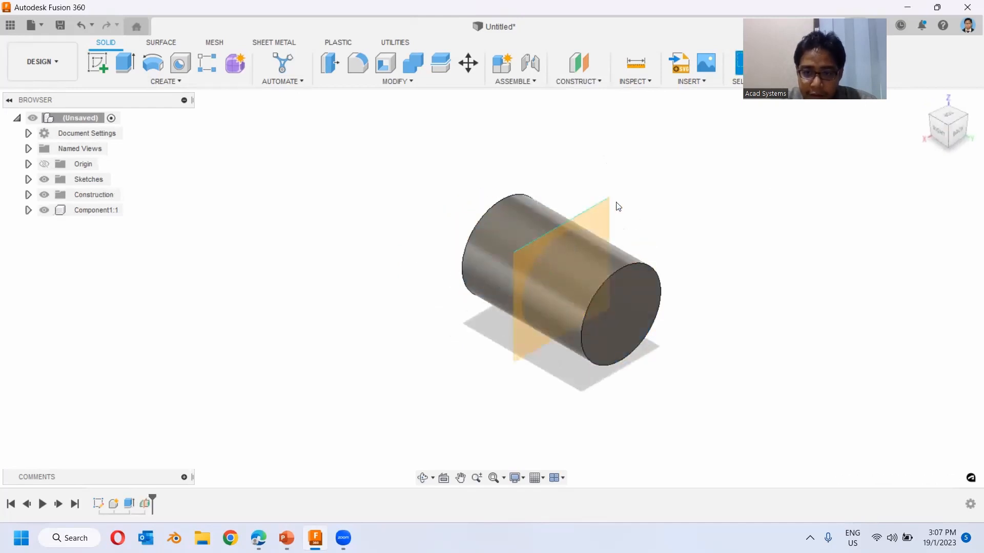
- Start a sketch on the midplane and draw a center rectangle at the origin, 180 mm wide and 2 mm high
click(931, 115)
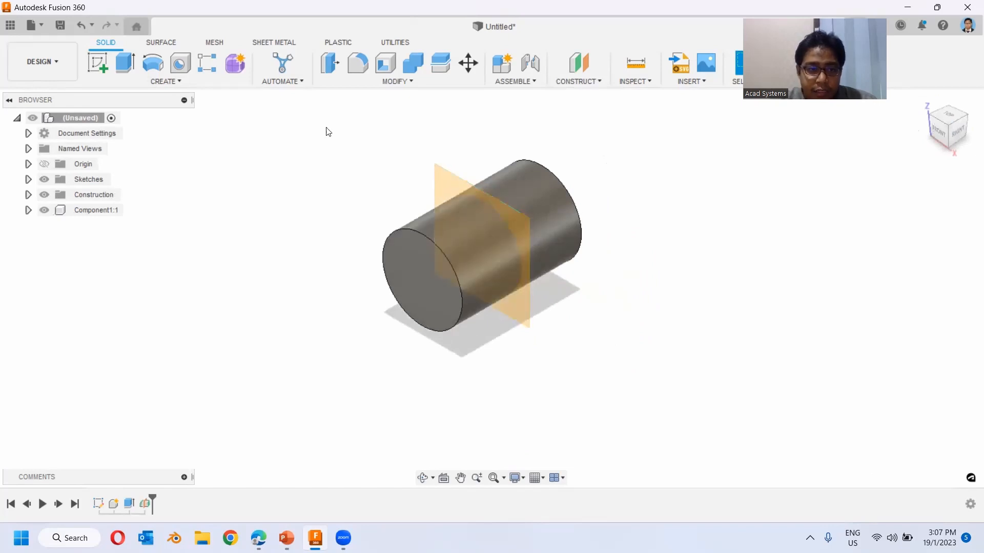
click(92, 66)
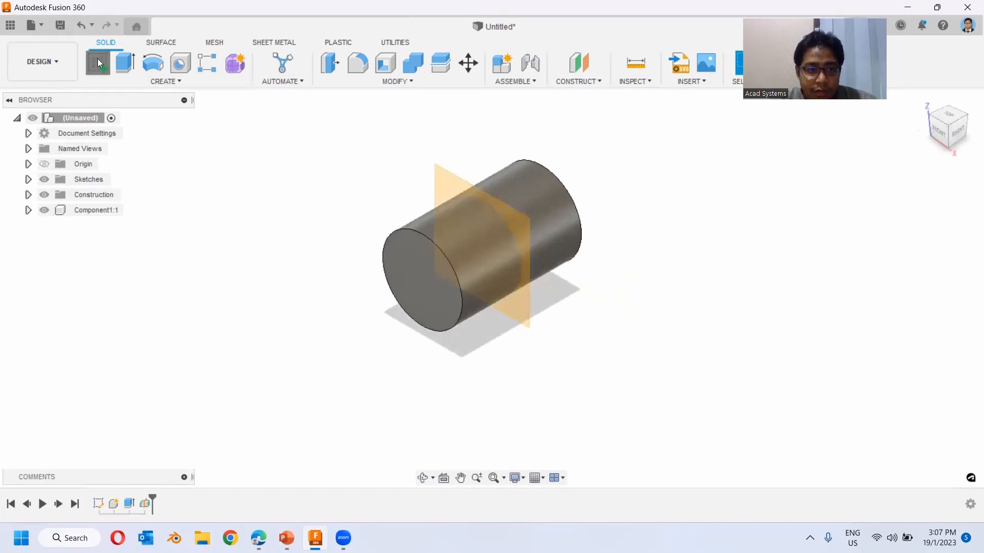
click(436, 181)
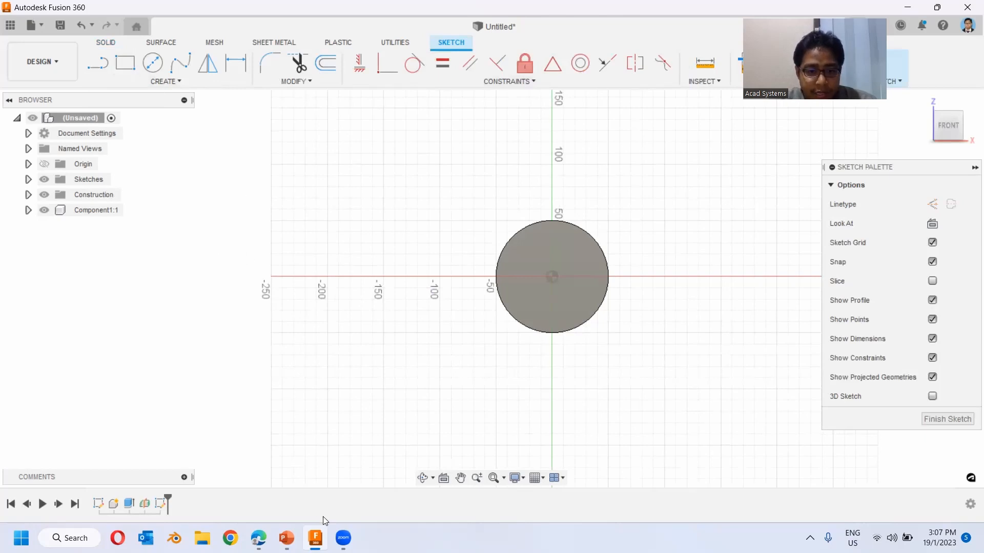
click(167, 80)
mouse_move(152, 121)
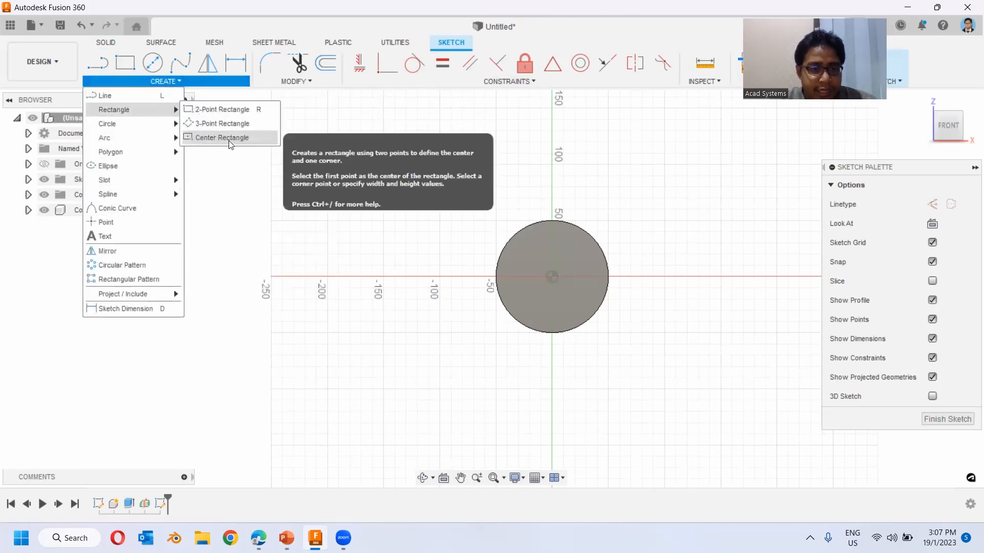
click(243, 139)
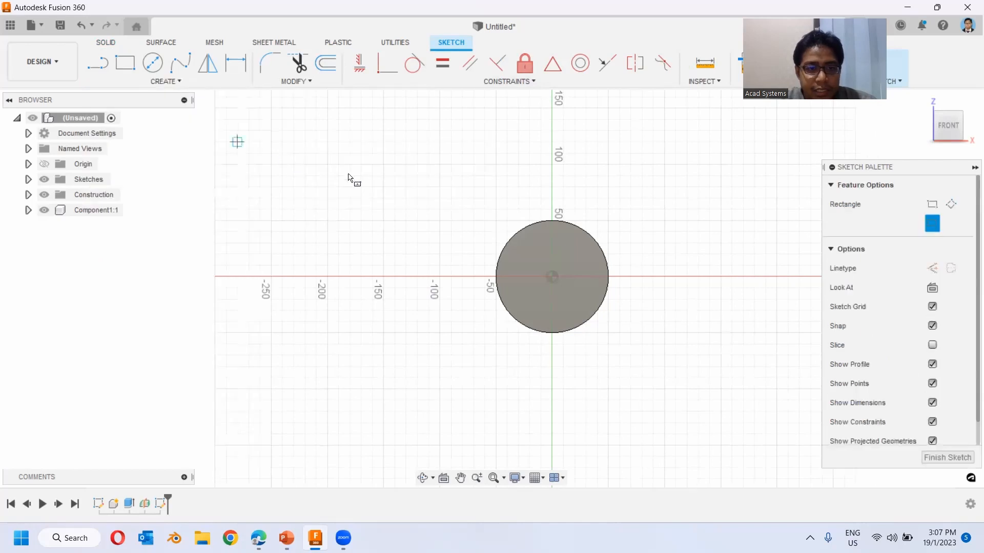
click(552, 276)
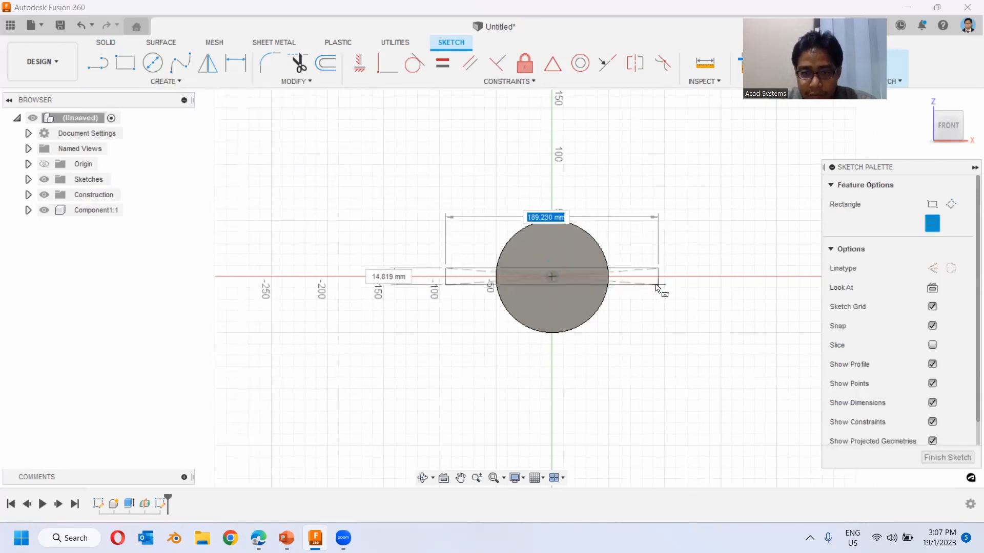
text(180)
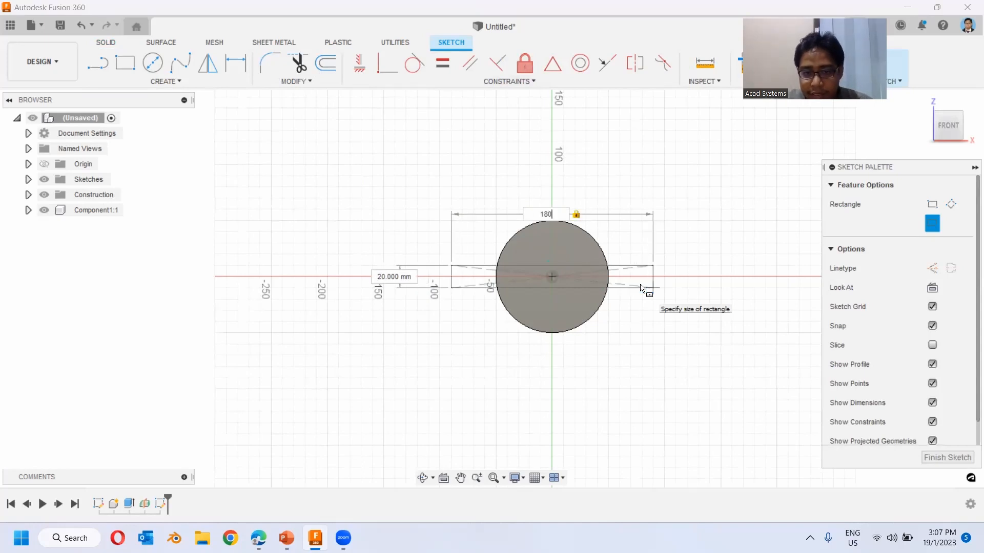
key(Tab)
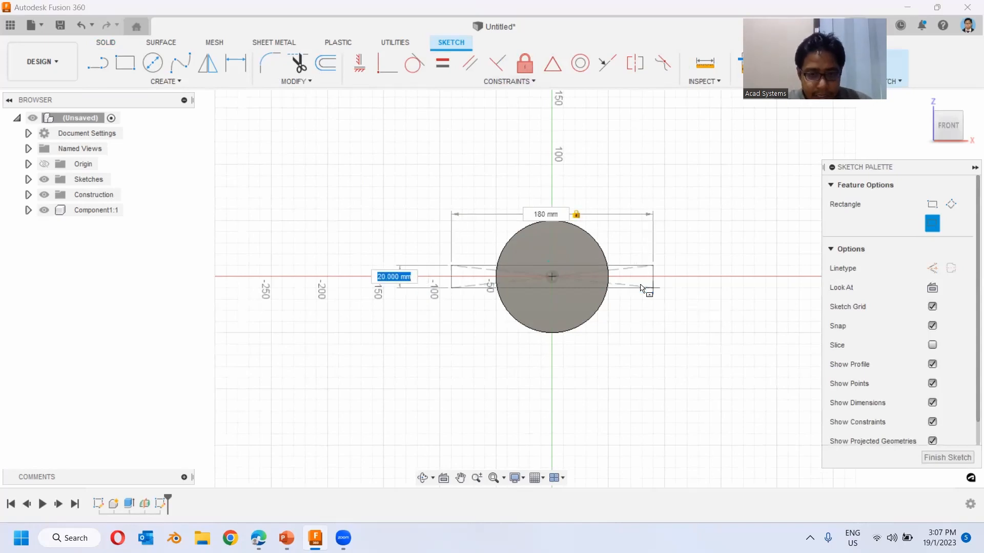
text(2)
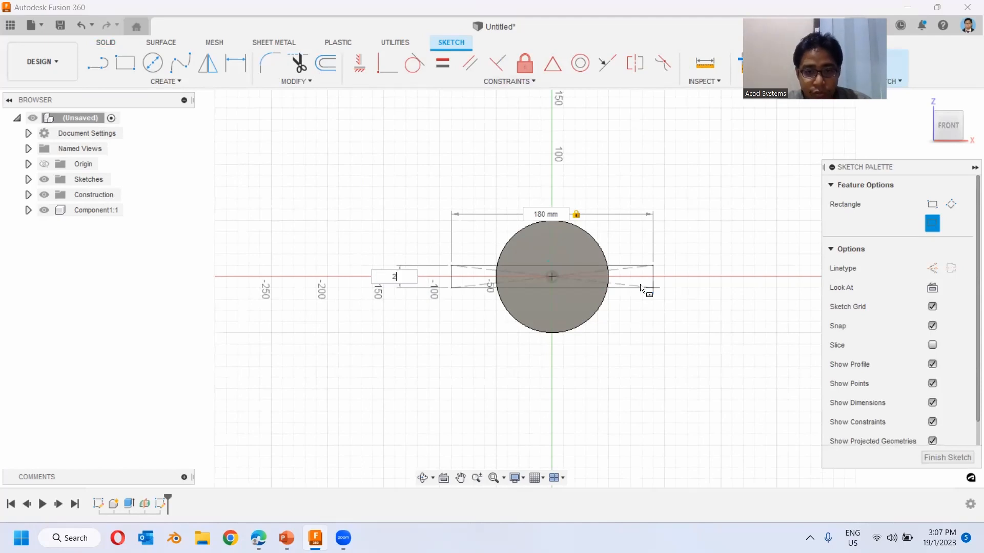
key(Return)
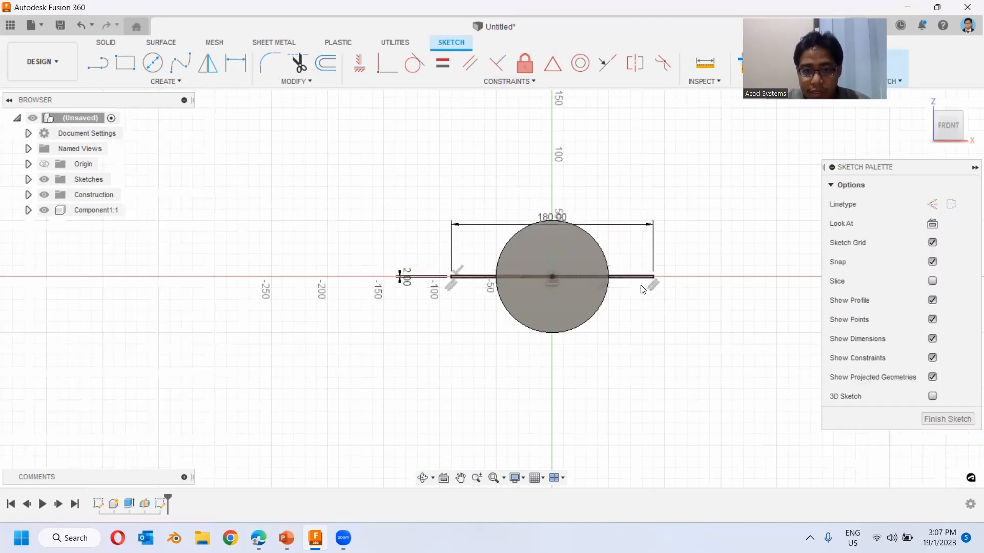
- Check the thin rectangle's position against the cylinder and finish the sketch
scroll(590, 274, down, 2)
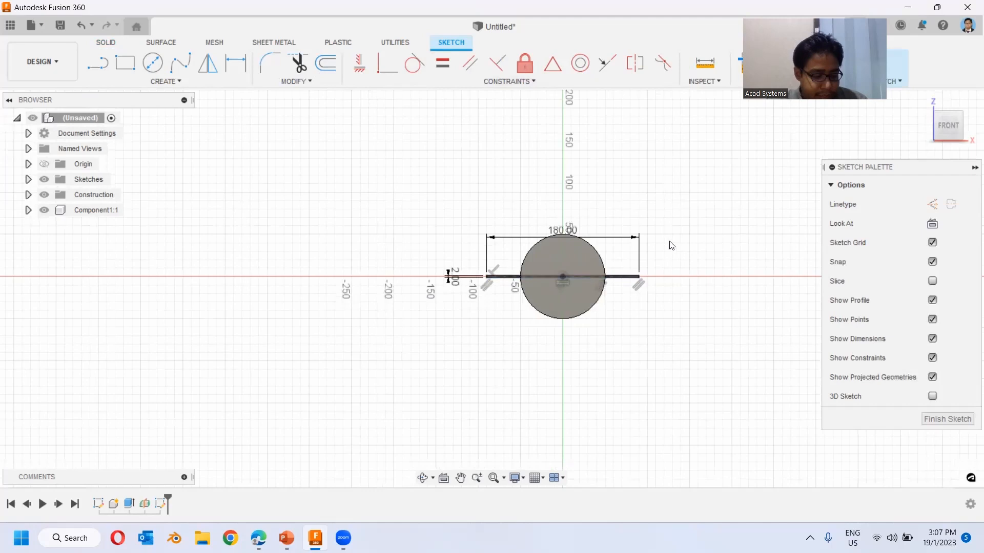
shift+middle_drag(687, 235, 574, 277)
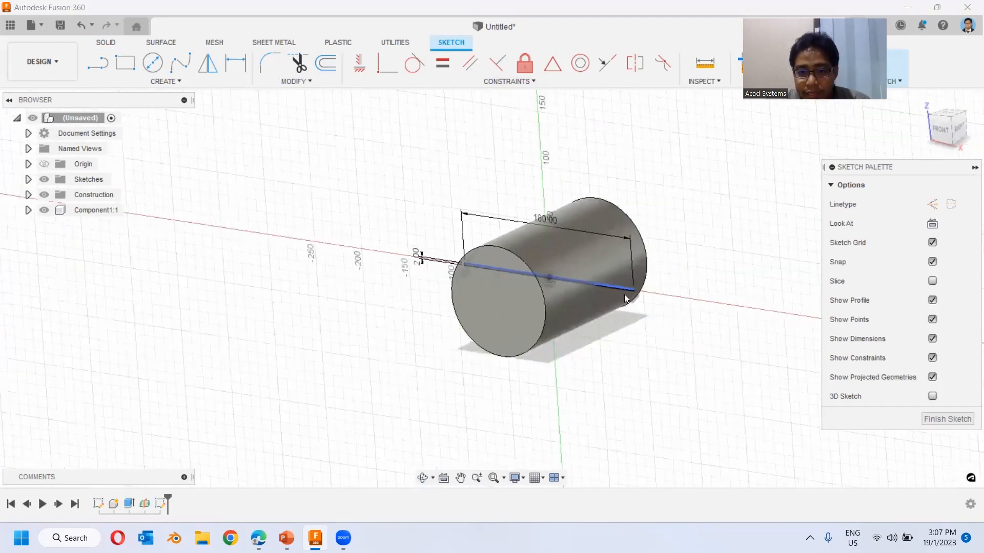
scroll(624, 294, up, 3)
scroll(721, 198, down, 2)
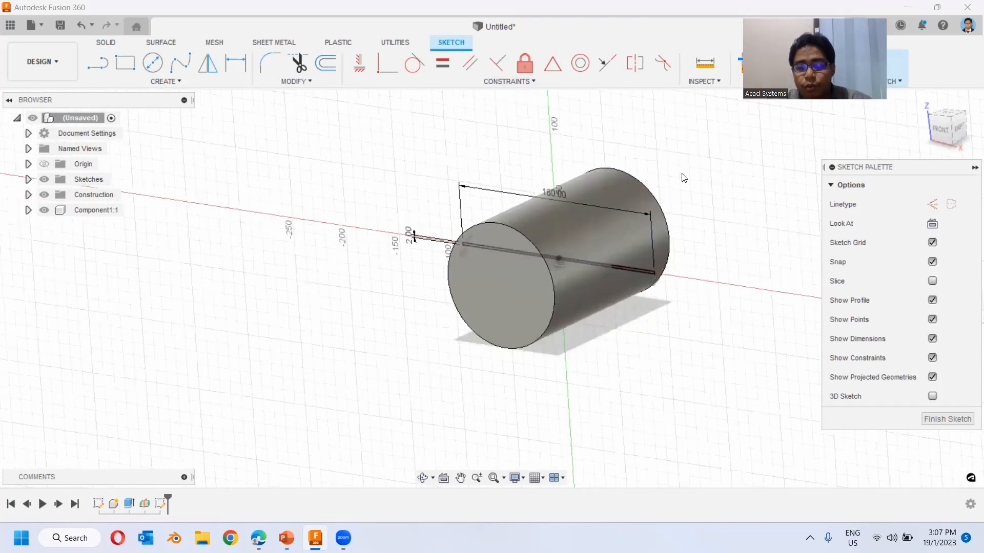
middle_drag(684, 177, 678, 206)
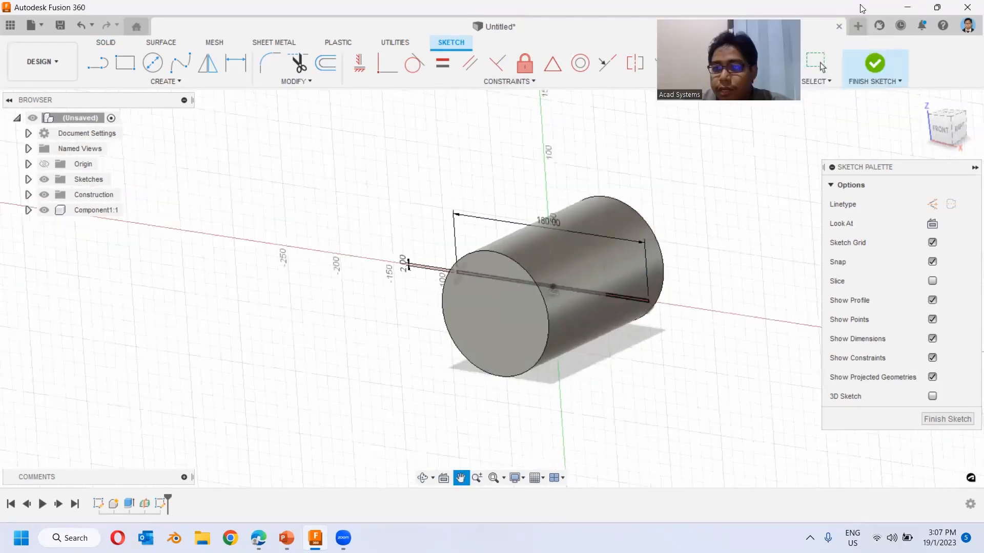
click(875, 74)
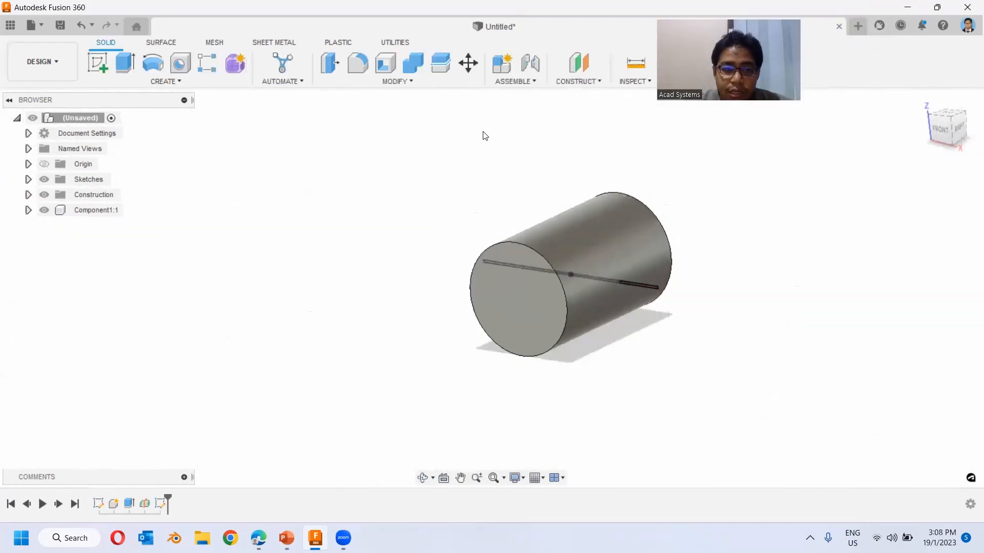
- Extrude the thin rectangle 60 mm to one side as a cut through the cylinder
scroll(635, 282, up, 3)
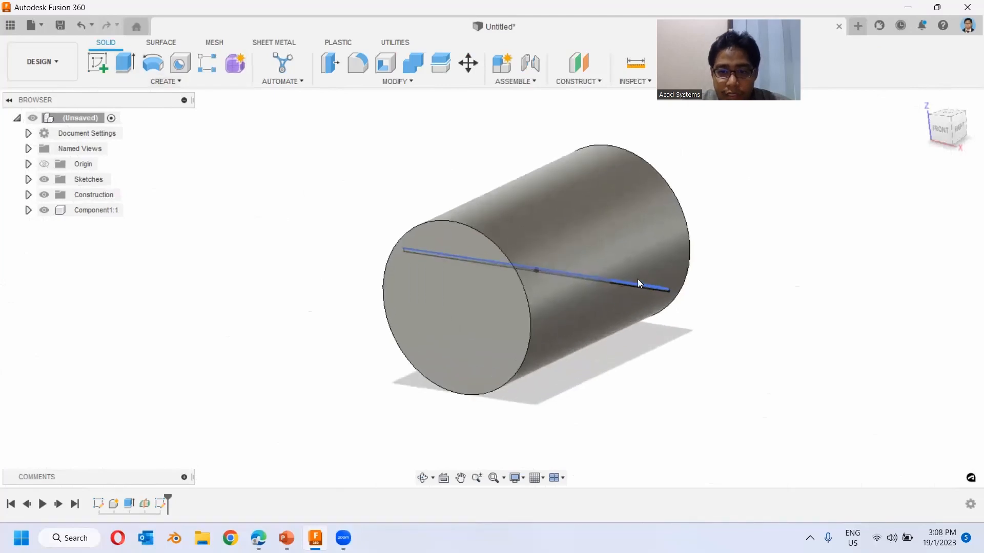
click(123, 67)
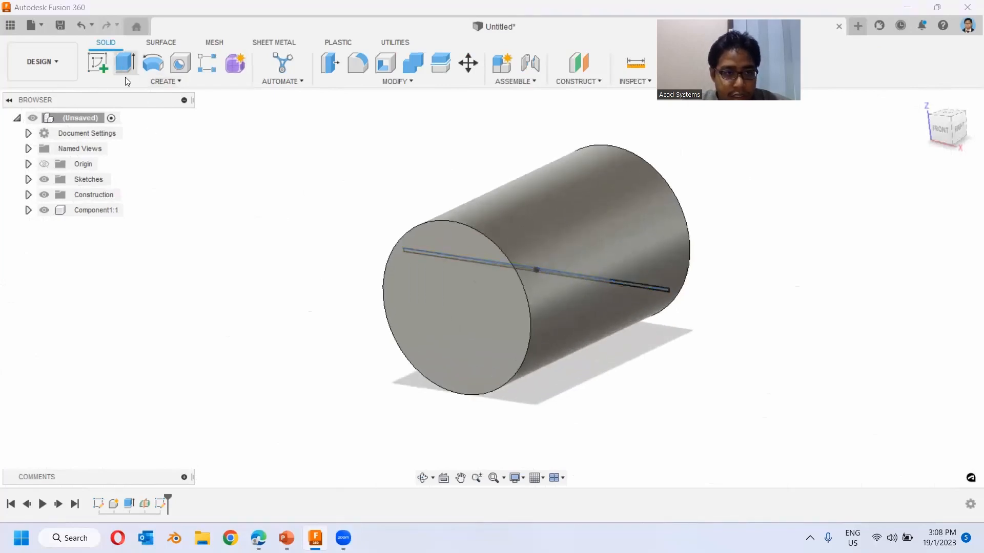
drag(533, 272, 467, 304)
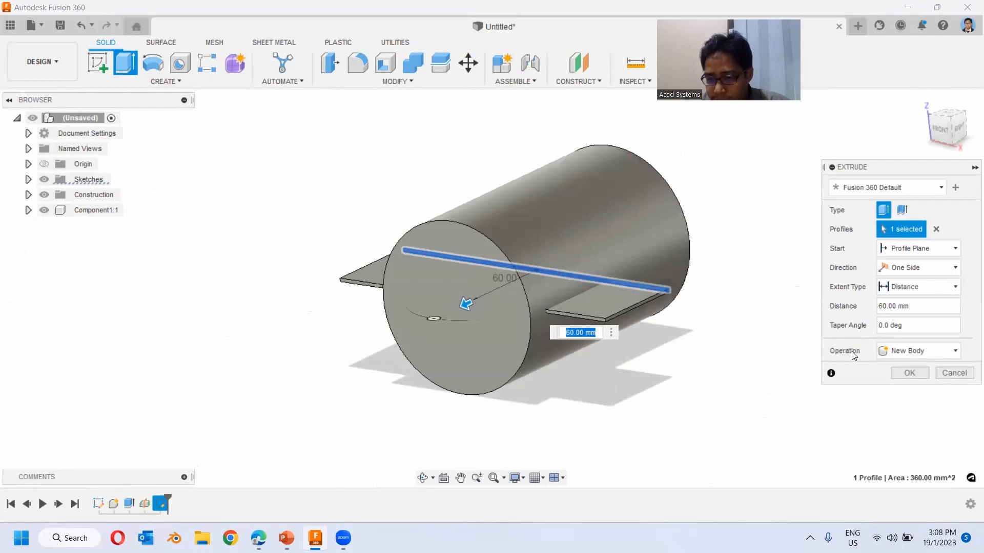
click(891, 351)
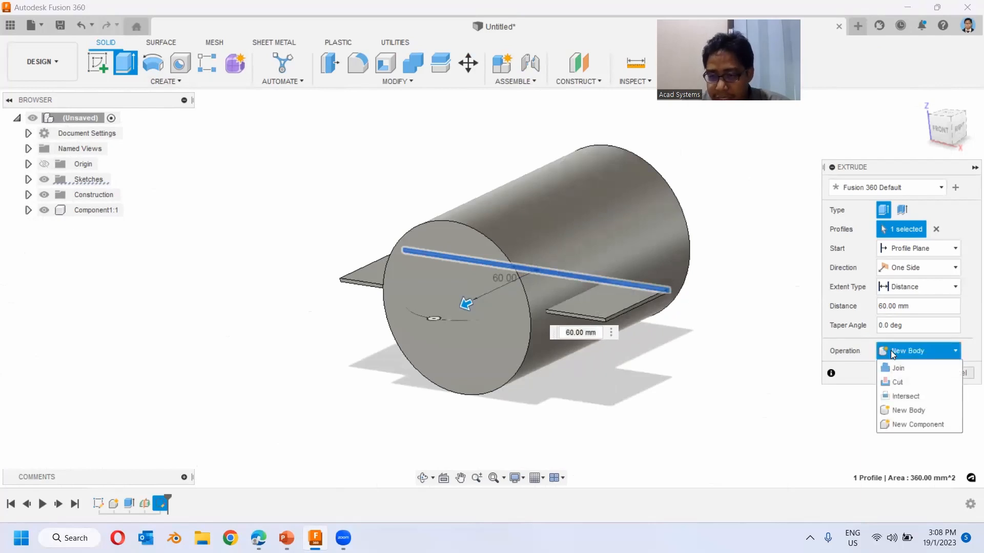
click(897, 382)
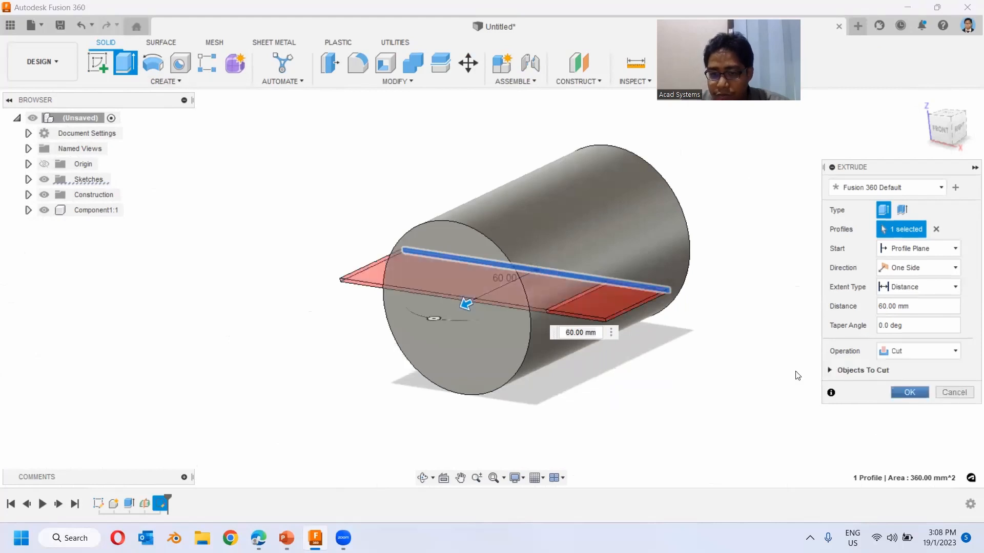
click(908, 391)
- Inspect the slot cut in the cylinder's side and undo the cut extrusion
mouse_move(689, 341)
shift+middle_down()
mouse_move(650, 336)
mouse_move(659, 341)
shift+middle_up()
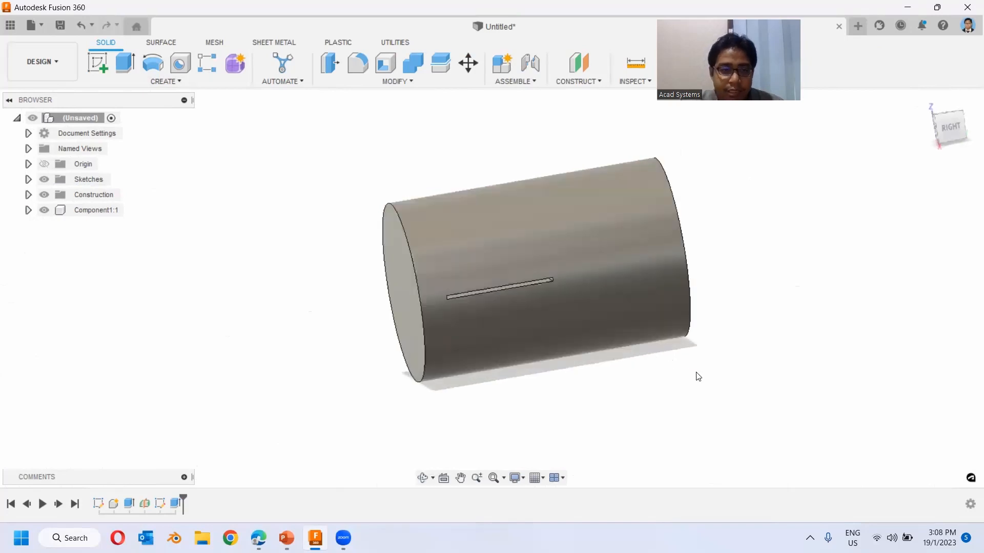
shift+middle_drag(695, 373, 723, 378)
click(84, 26)
- Extrude the thin rectangle symmetrically with a distance of 50 mm and join it to the cylinder as a fin
click(125, 63)
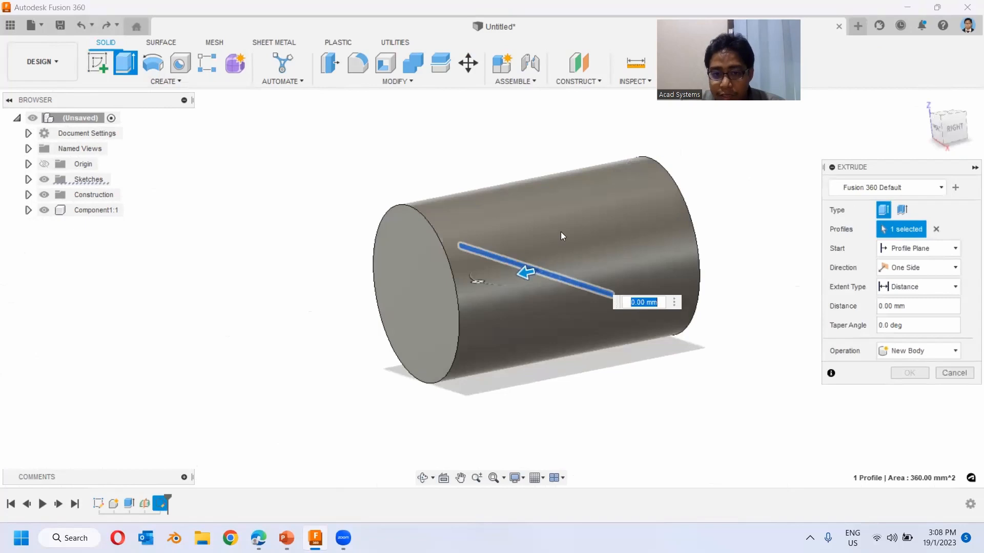
click(924, 352)
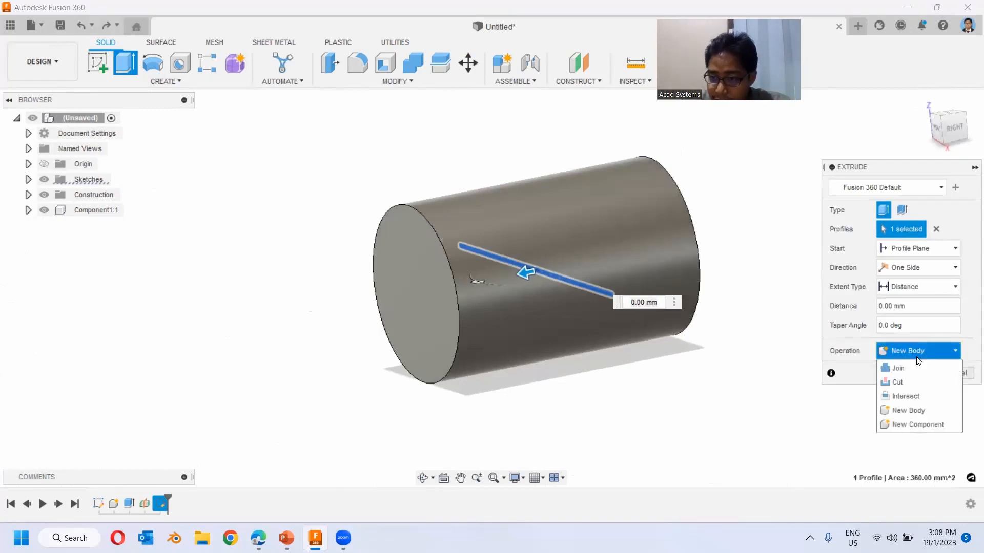
click(897, 367)
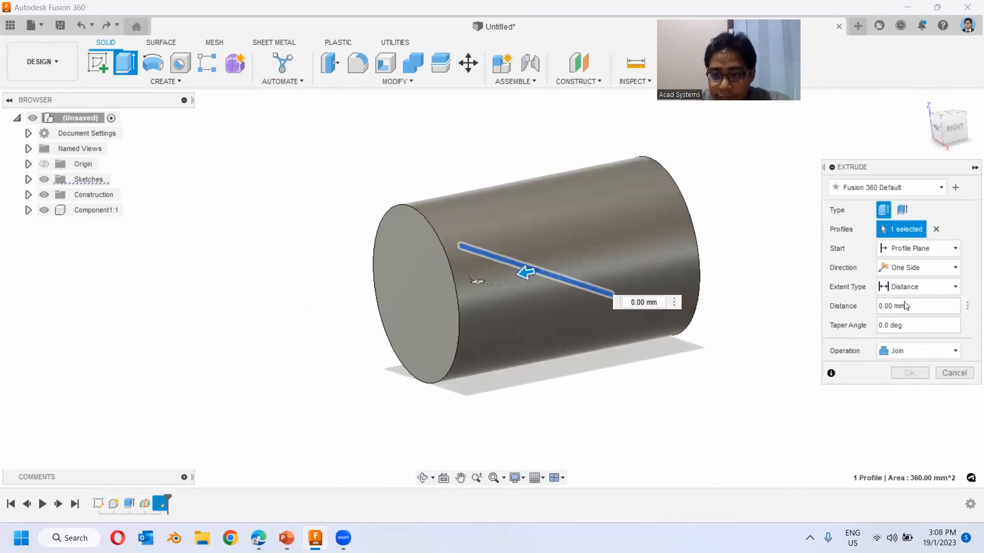
drag(499, 285, 451, 294)
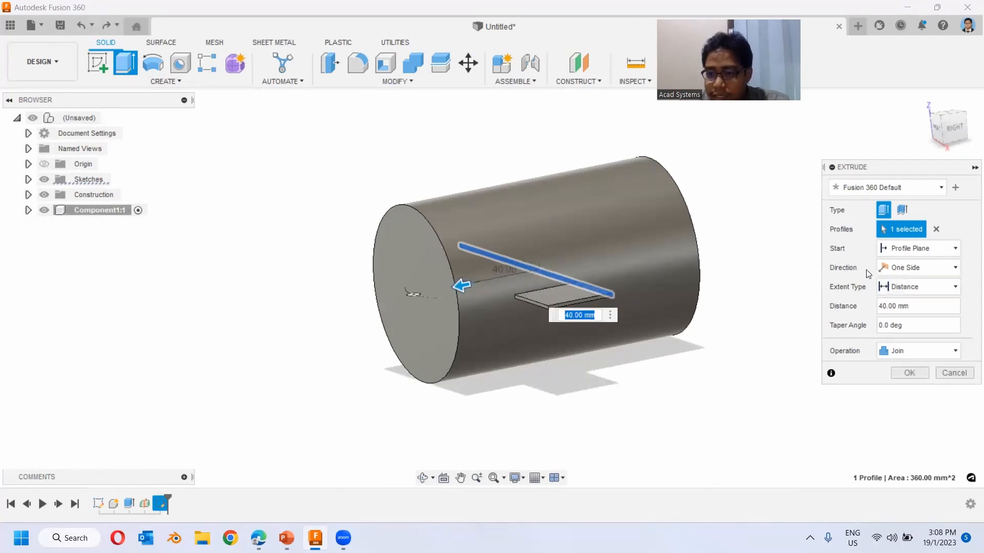
click(914, 267)
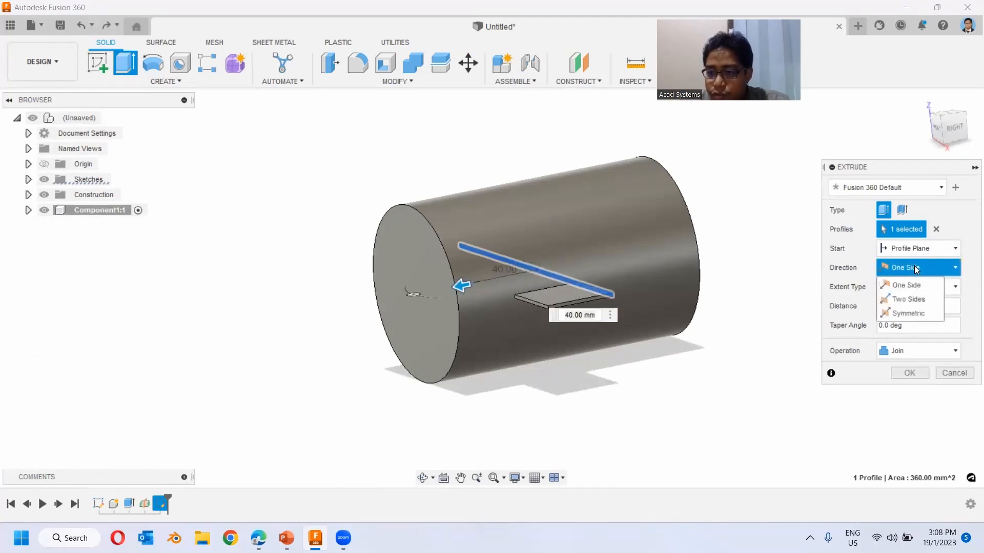
click(914, 313)
mouse_move(462, 285)
mouse_down()
mouse_move(481, 283)
mouse_move(444, 288)
mouse_up()
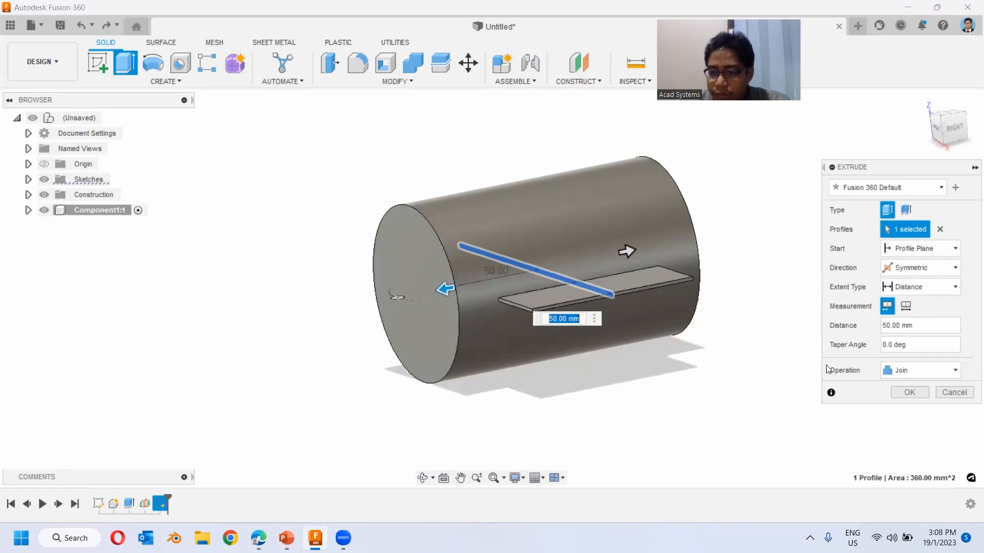
click(908, 393)
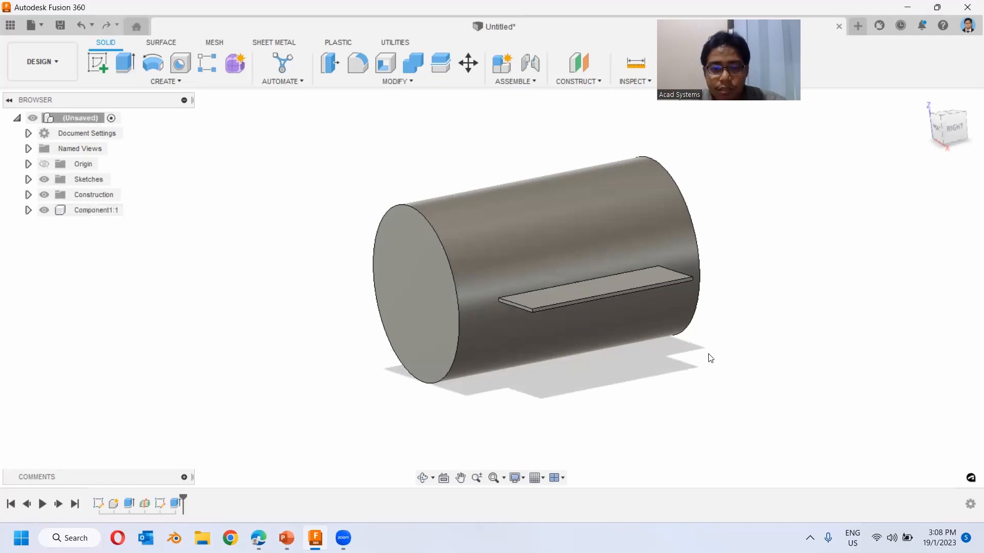
shift+middle_drag(640, 345, 663, 298)
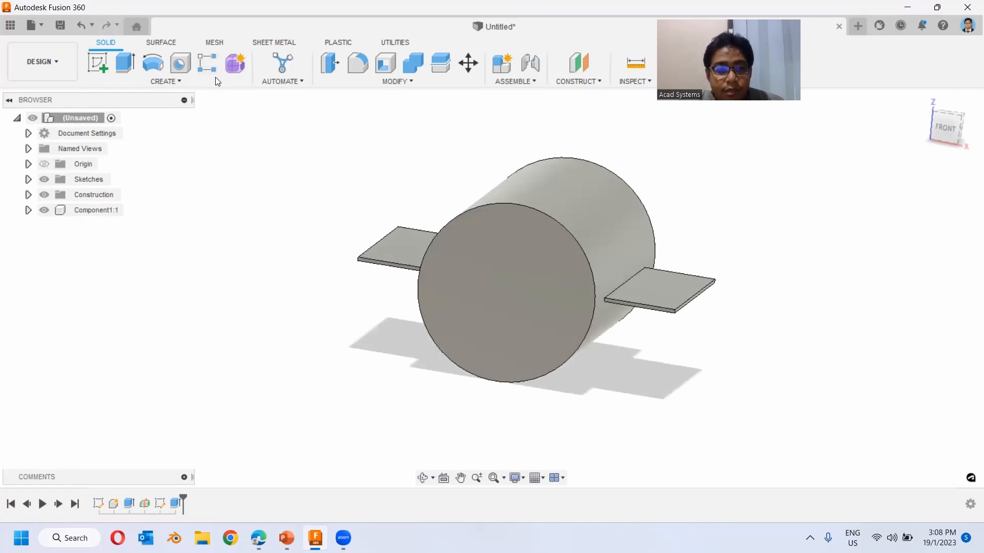
click(209, 66)
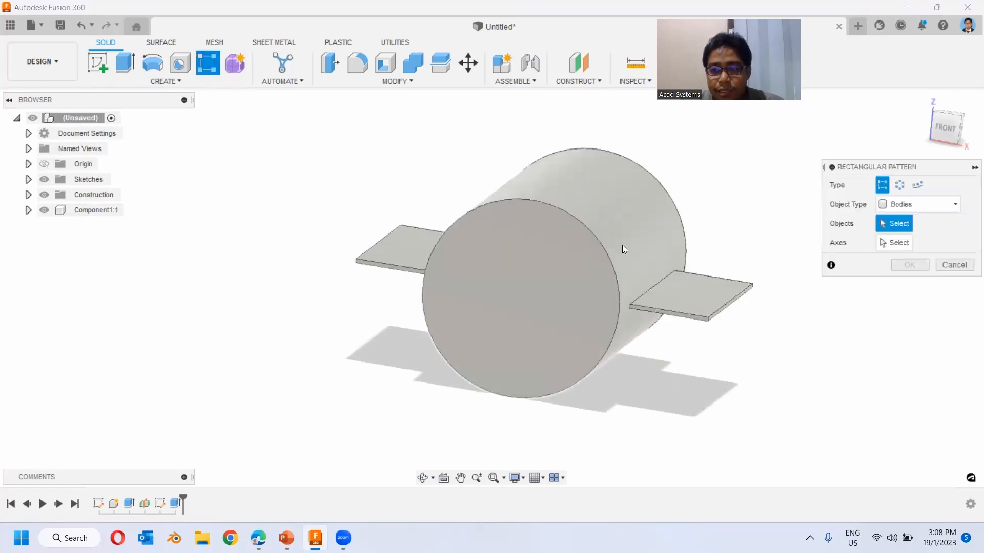
scroll(755, 179, up, 2)
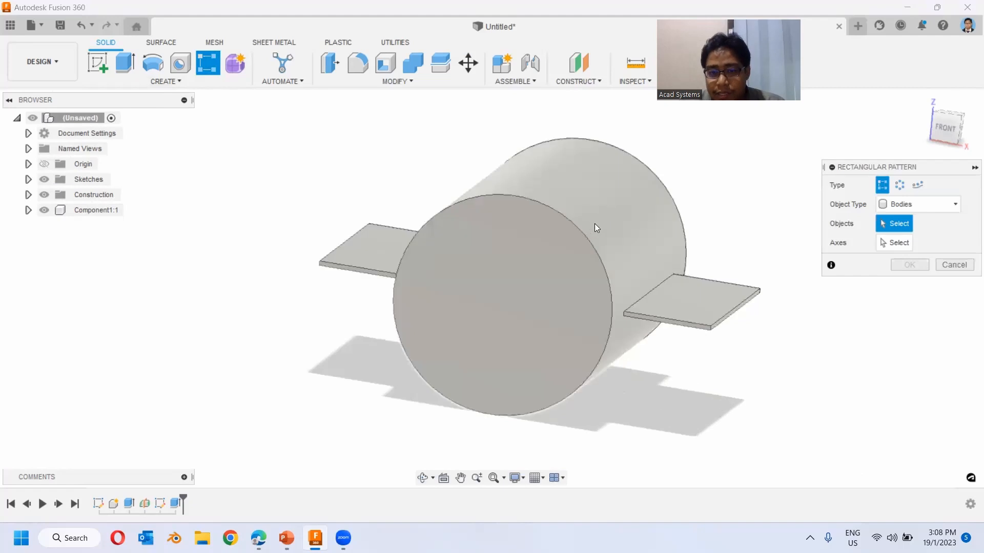
click(627, 220)
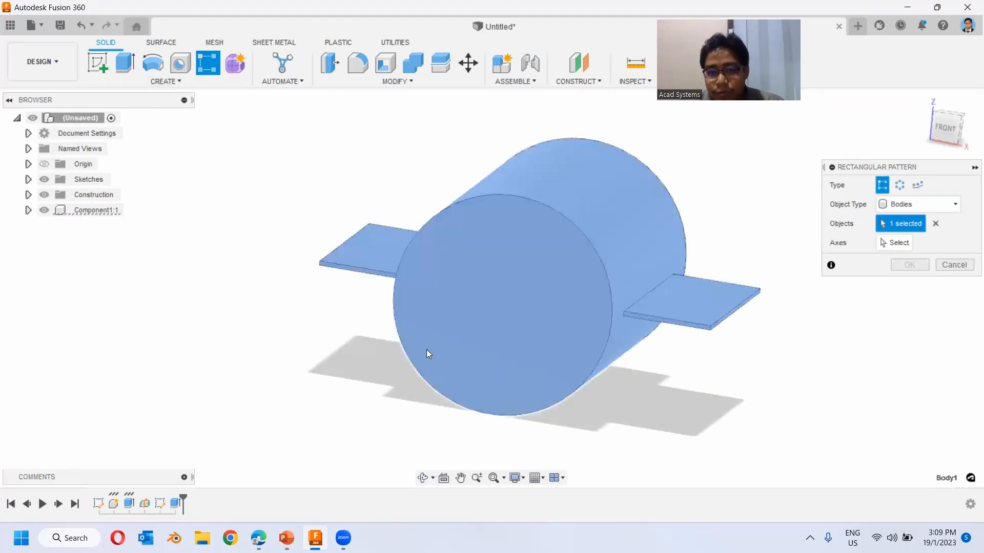
click(954, 265)
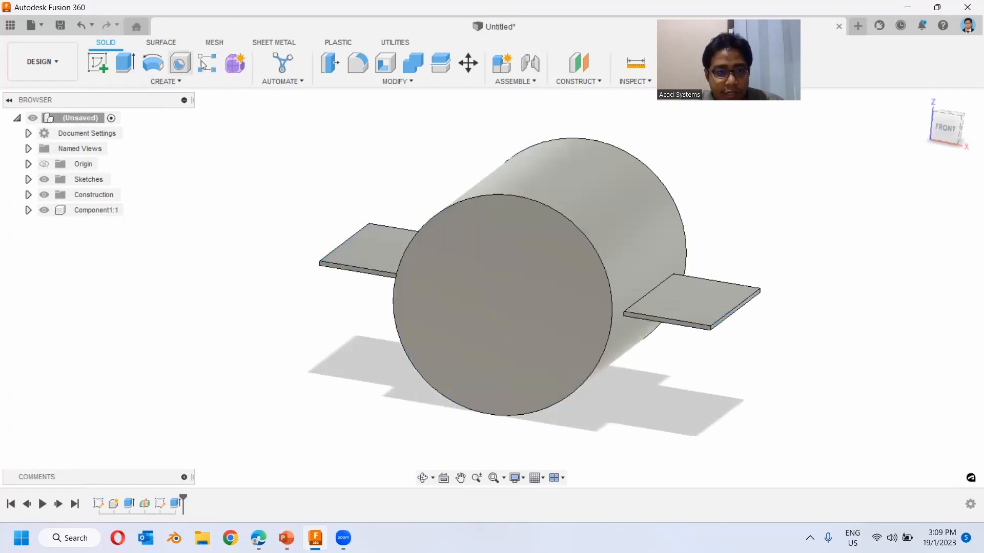
- Start a rectangular pattern with the object type set to Features and select the fin extrusion as its object
click(208, 63)
click(429, 304)
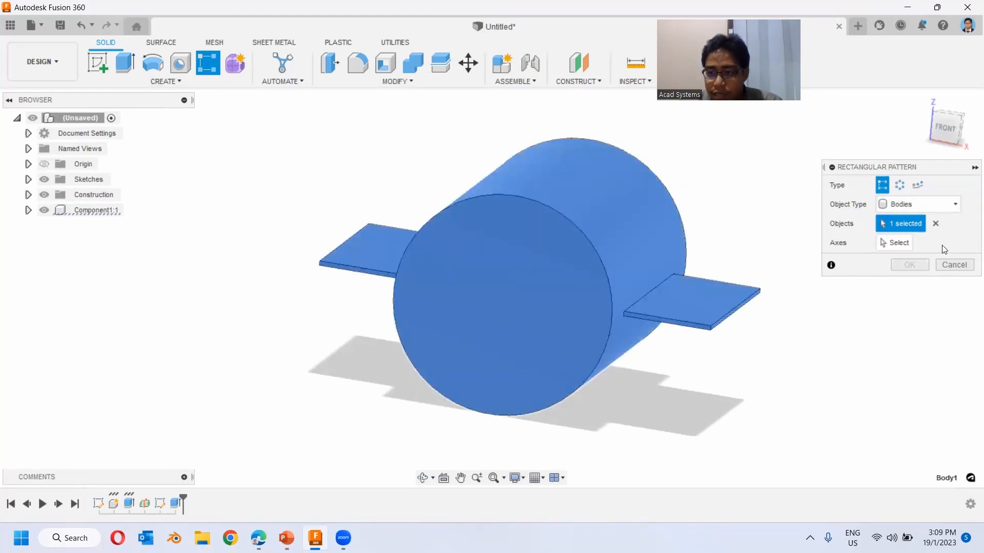
click(913, 204)
click(907, 253)
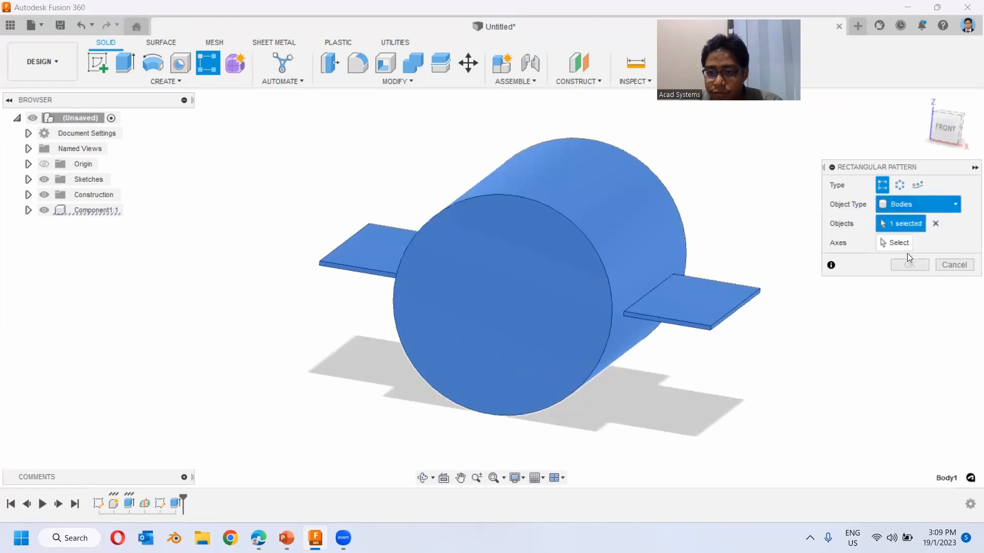
click(710, 297)
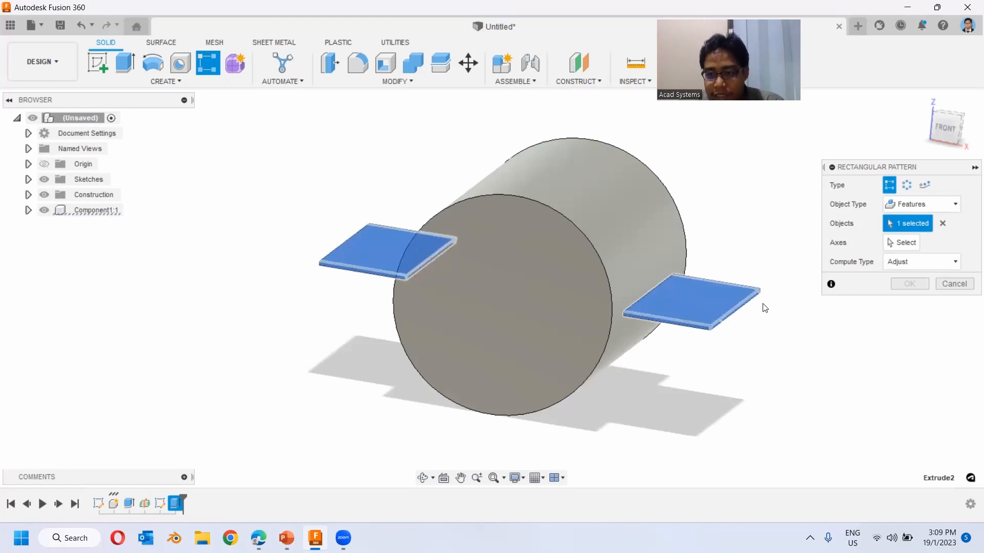
- Pick the short vertical edge at the fin's outer corner as the pattern axis
shift+middle_drag(764, 306, 731, 299)
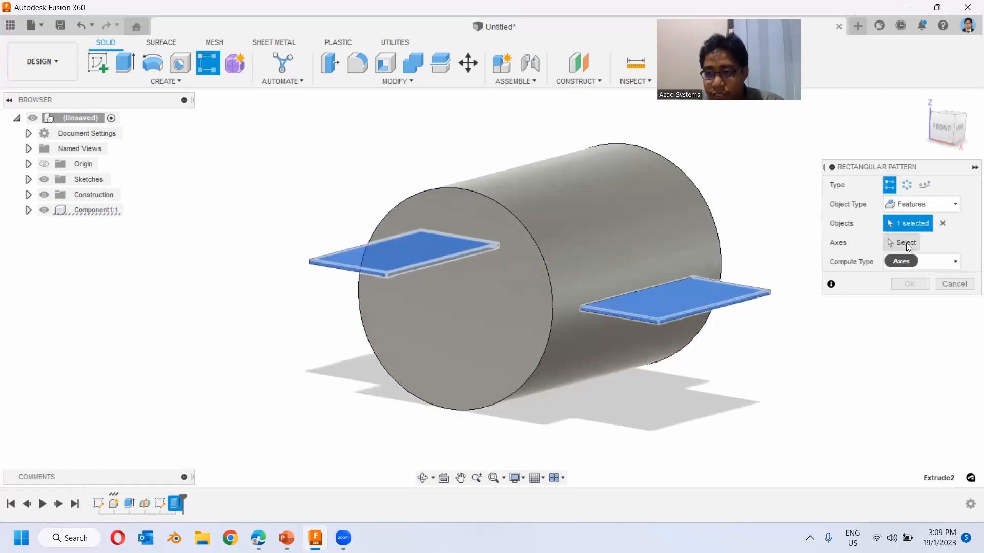
scroll(800, 285, up, 2)
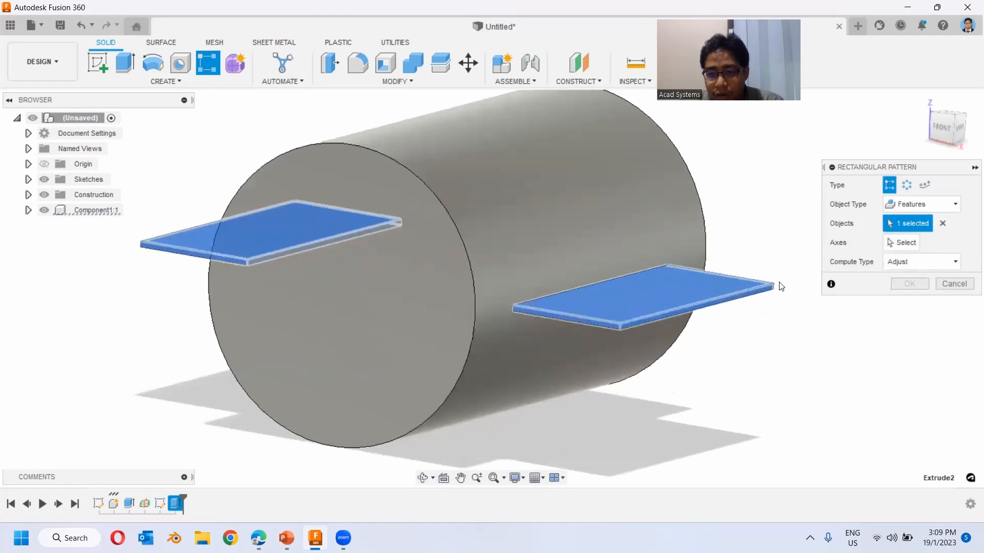
scroll(781, 286, up, 3)
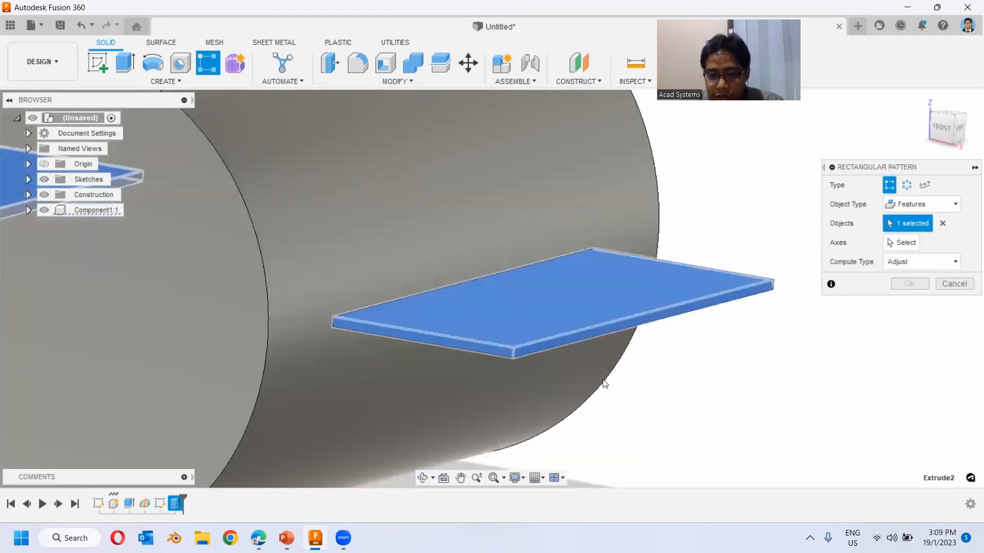
scroll(472, 361, up, 4)
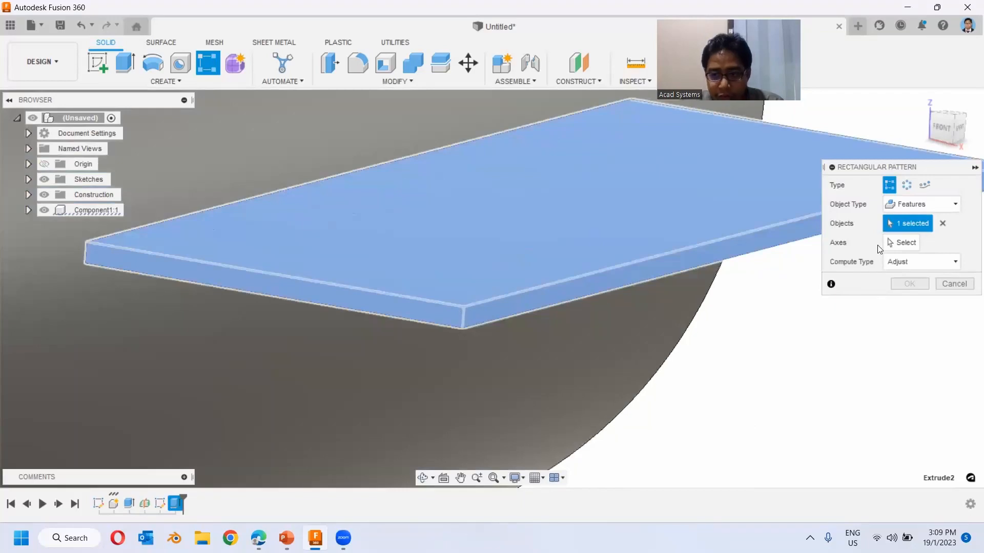
click(903, 243)
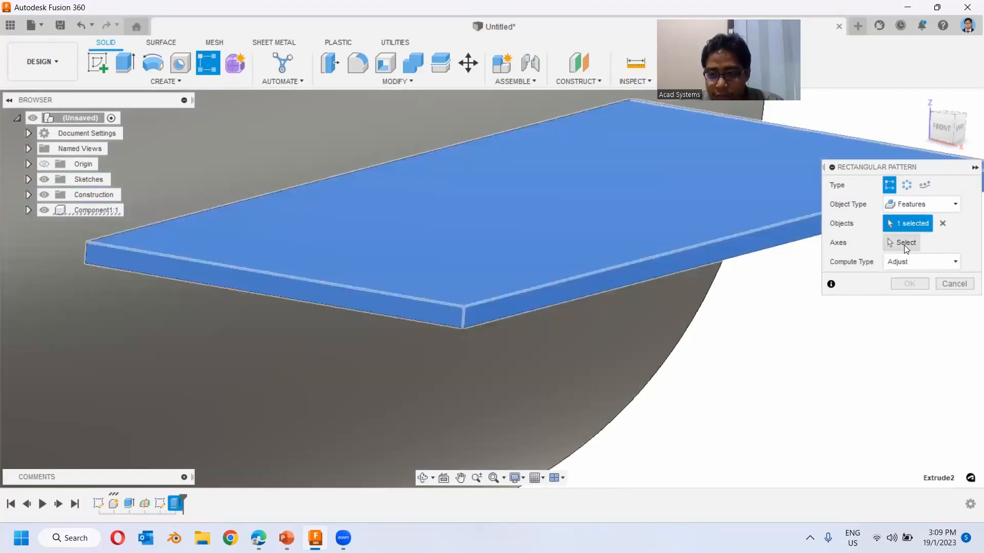
click(463, 323)
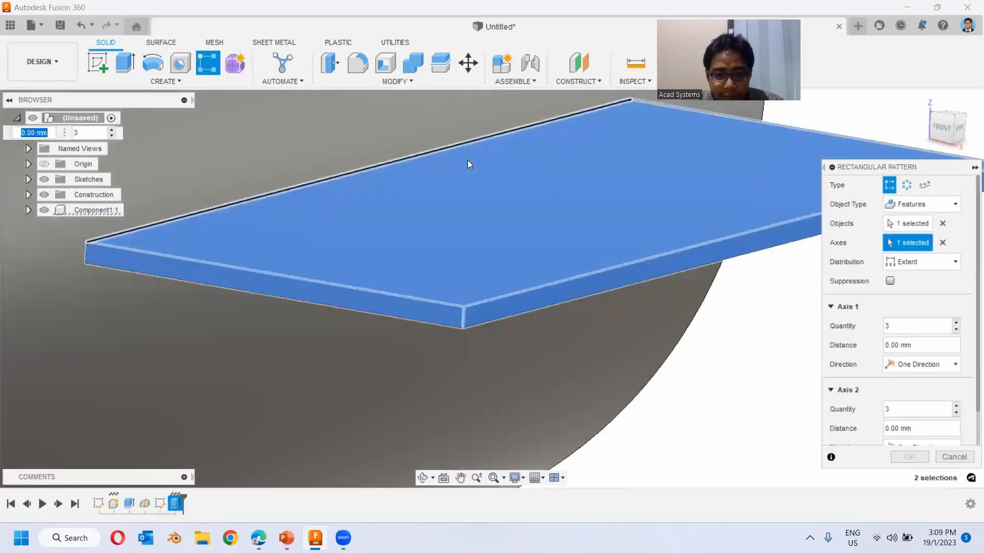
- Extend the fin pattern 40 mm downward and set its quantity to 9
scroll(471, 334, down, 10)
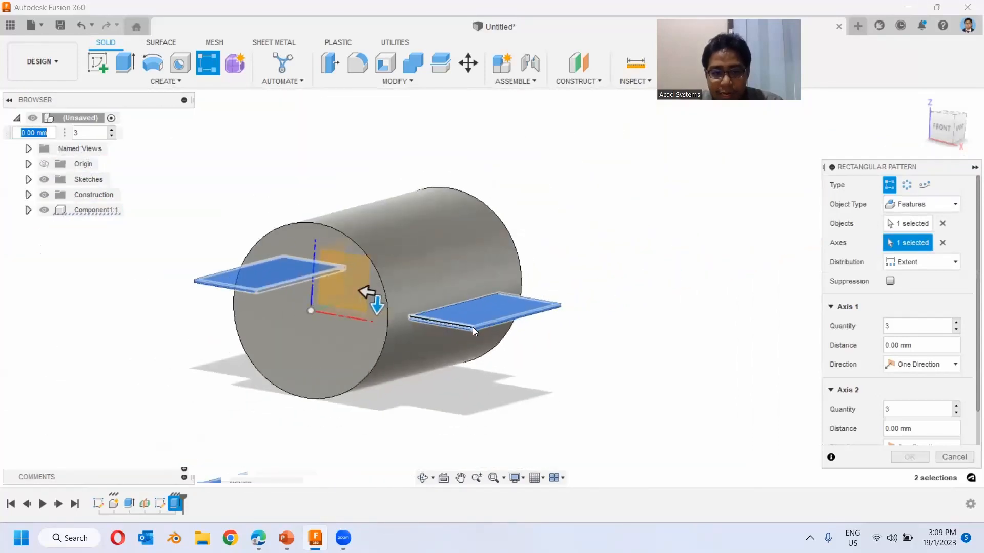
drag(377, 306, 372, 399)
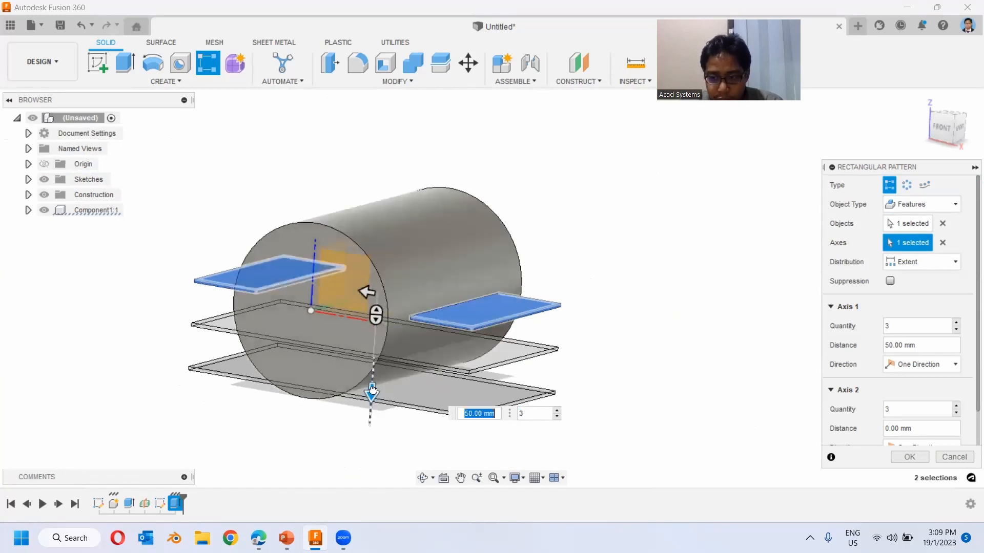
drag(372, 390, 373, 375)
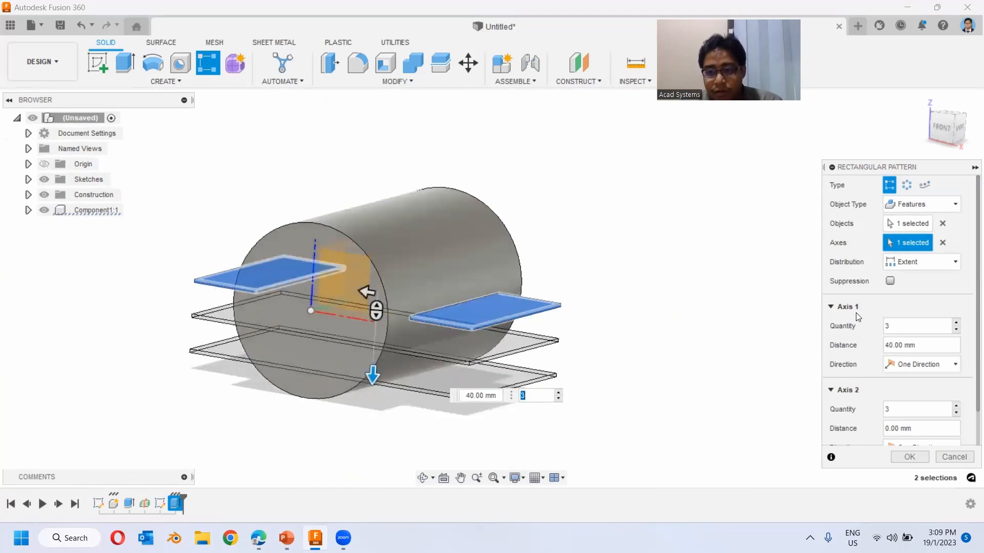
click(889, 330)
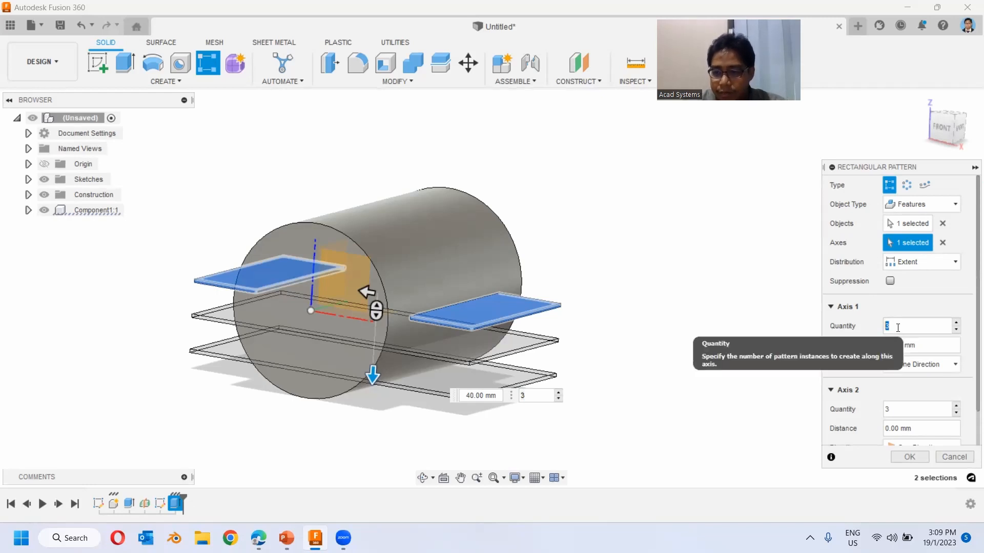
text(9)
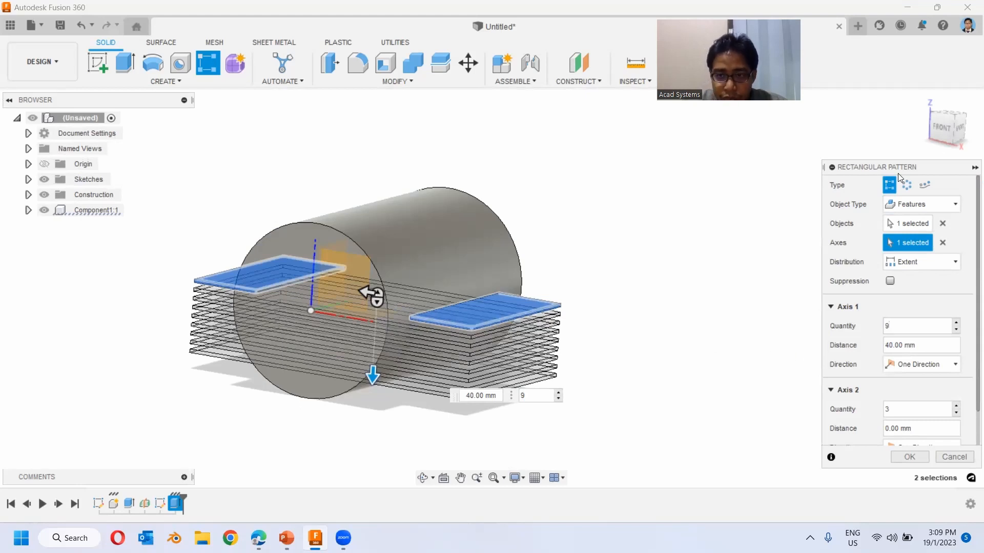
- Set the fin pattern's direction to Symmetric and check the fin layout against the cylinder from the front
click(942, 124)
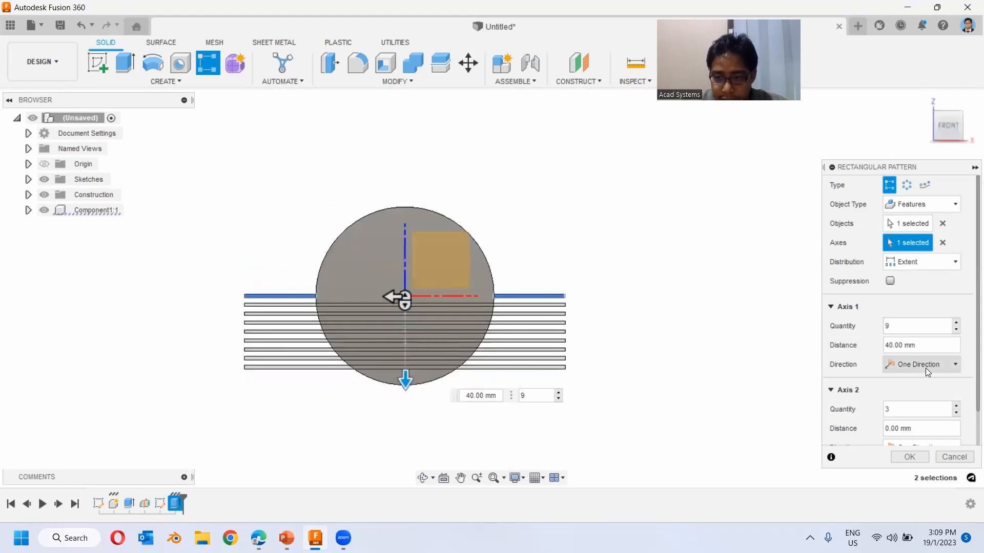
click(917, 365)
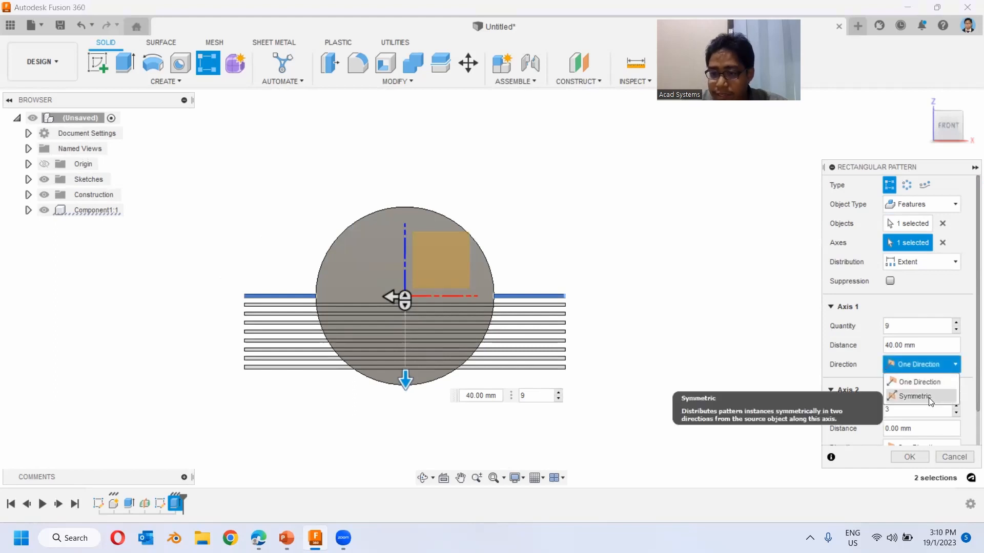
click(929, 398)
scroll(637, 321, down, 5)
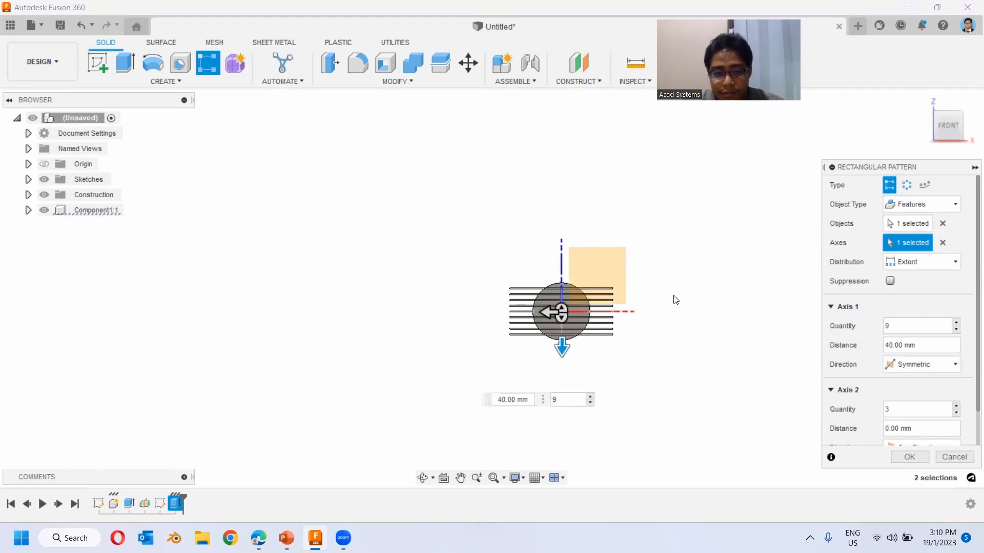
mouse_move(689, 286)
shift+middle_down()
mouse_move(645, 299)
mouse_move(681, 292)
shift+middle_up()
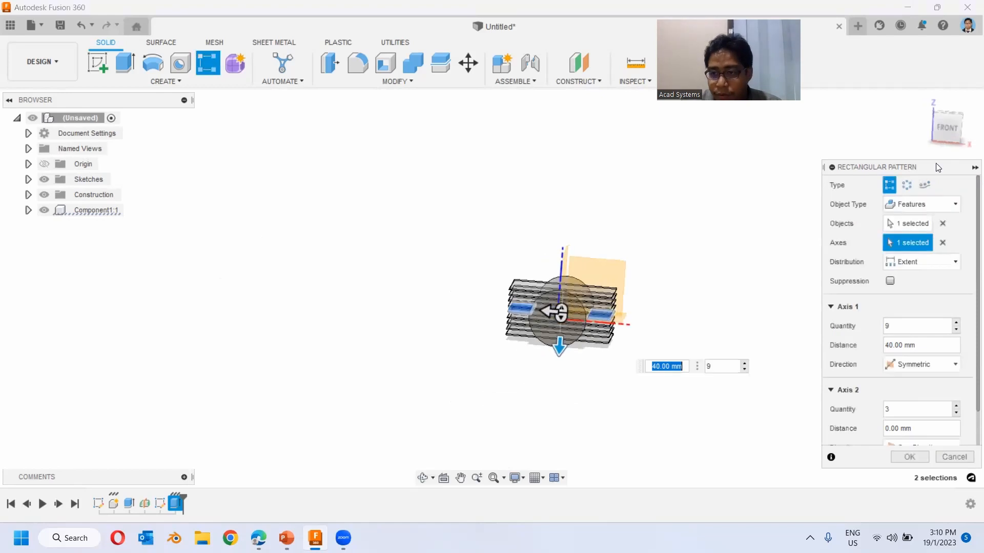
click(946, 131)
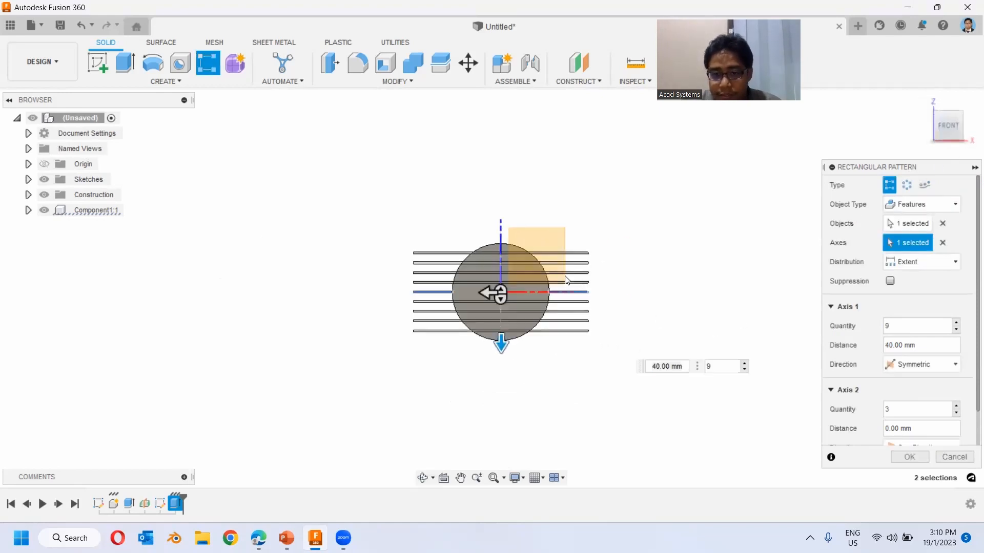
scroll(608, 272, up, 3)
scroll(661, 272, down, 3)
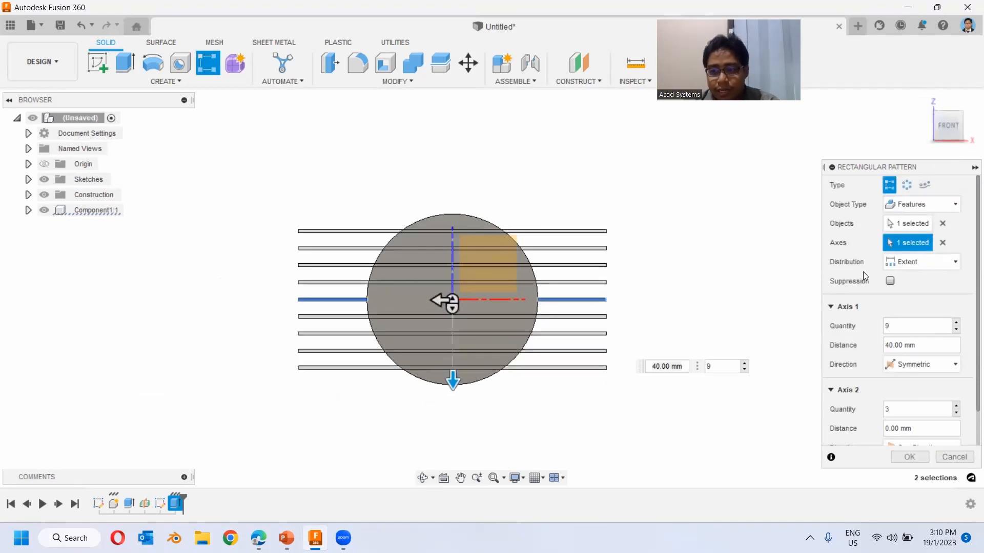
- Change the pattern distribution to Spacing with a distance of 7 mm and create the fin pattern
click(917, 264)
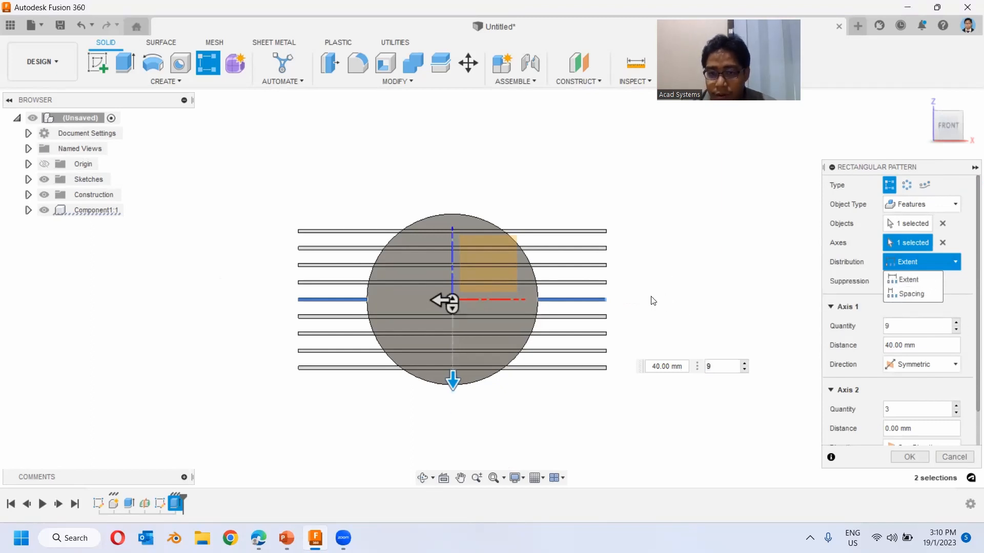
scroll(591, 288, up, 3)
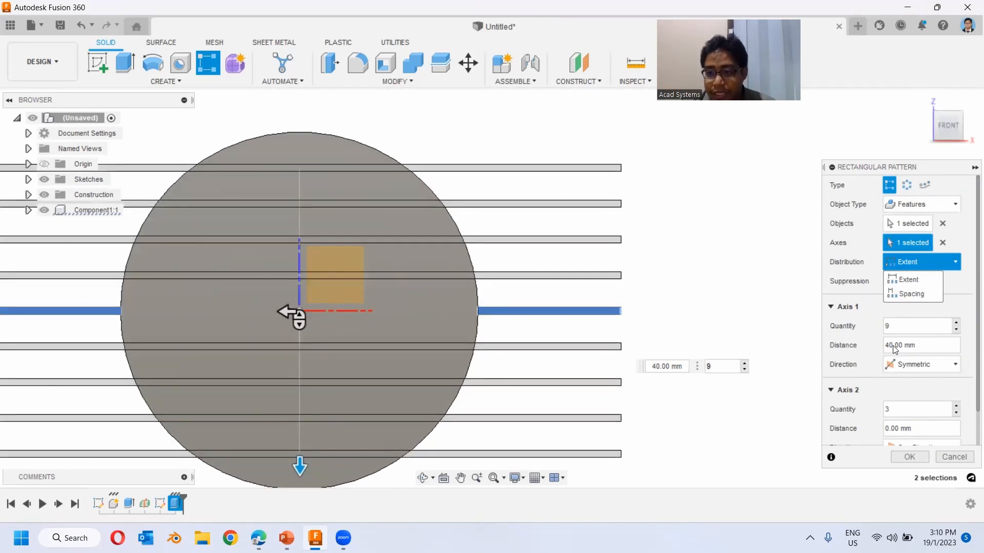
click(912, 294)
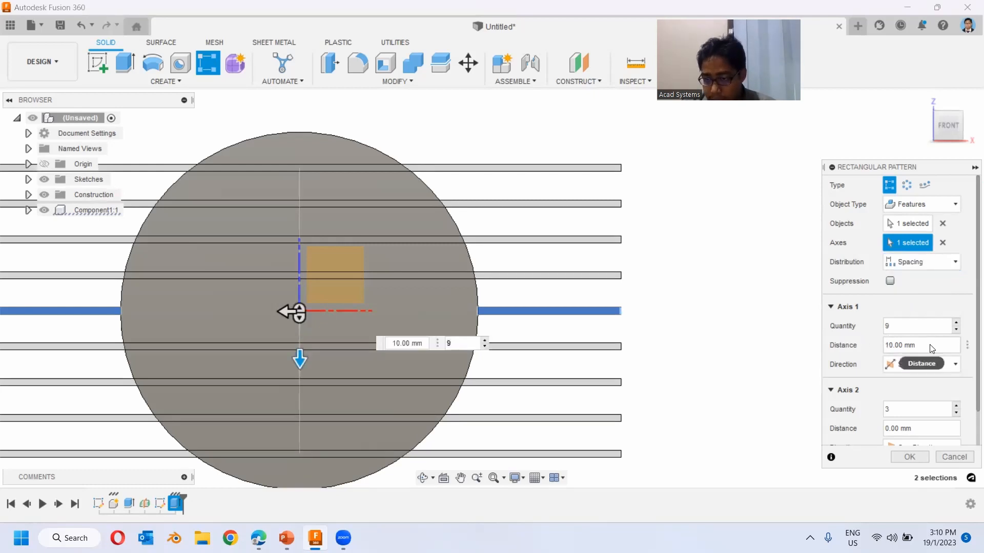
drag(938, 344, 820, 348)
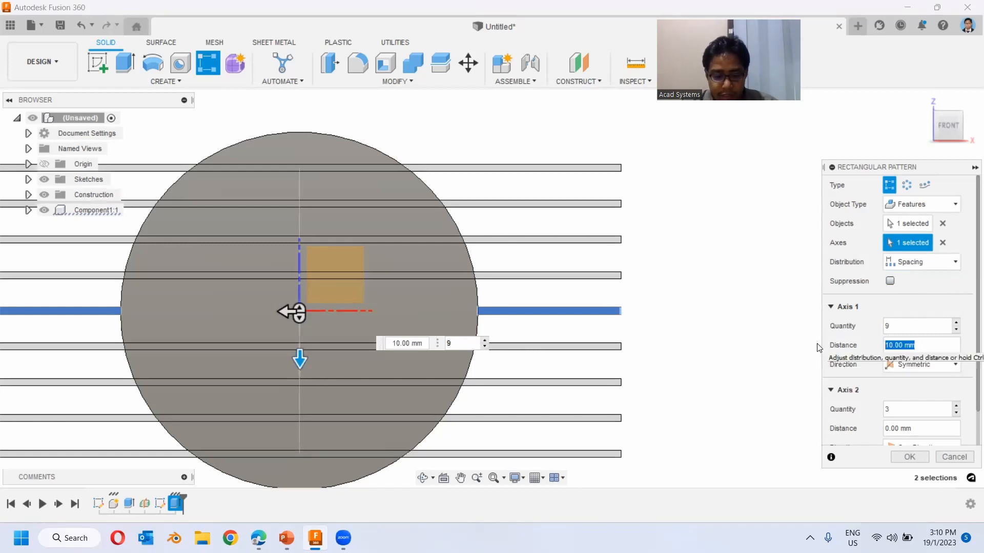
text(7)
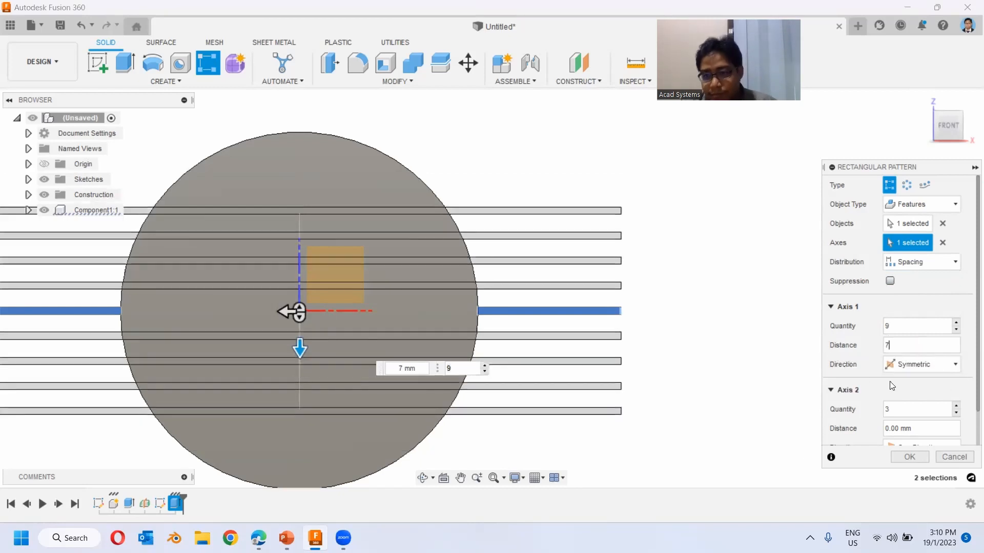
click(902, 455)
- Examine the finned cylinder from several angles and compare it with the pump image on the PowerPoint slide
shift+middle_drag(745, 359, 596, 346)
scroll(596, 347, down, 3)
shift+middle_drag(505, 306, 517, 359)
scroll(802, 253, down, 1)
click(939, 128)
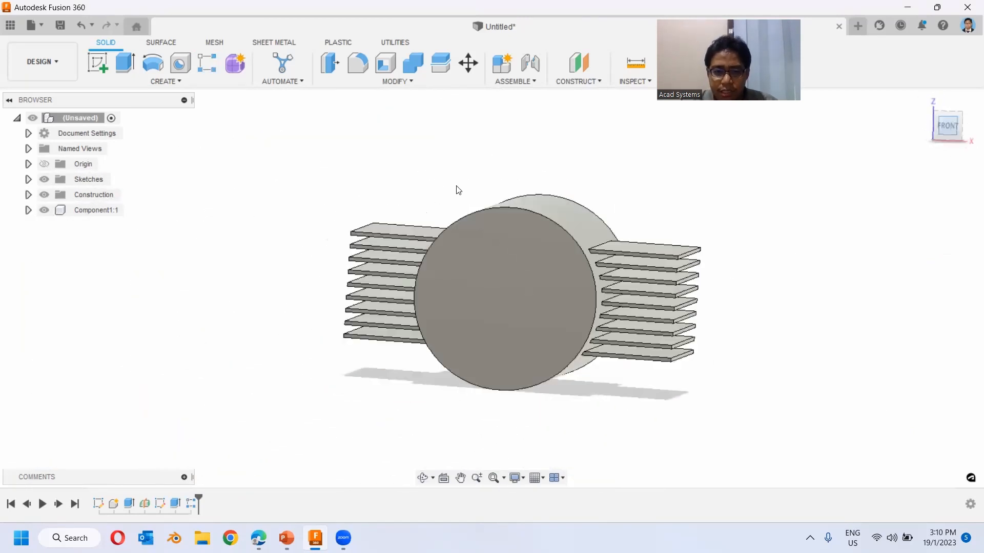
click(286, 538)
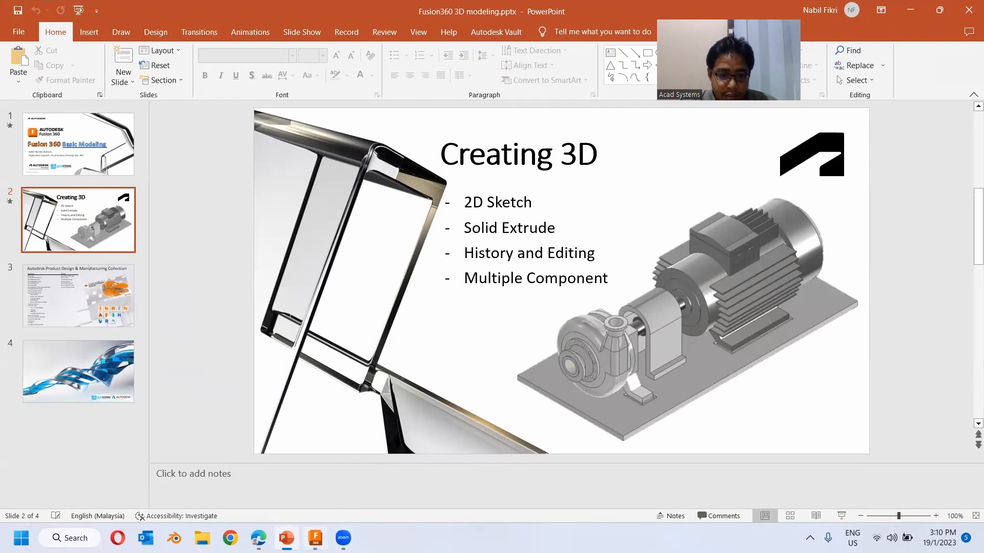
click(315, 538)
- Start a new sketch on the cylinder's circular front face
shift+middle_drag(264, 245, 274, 259)
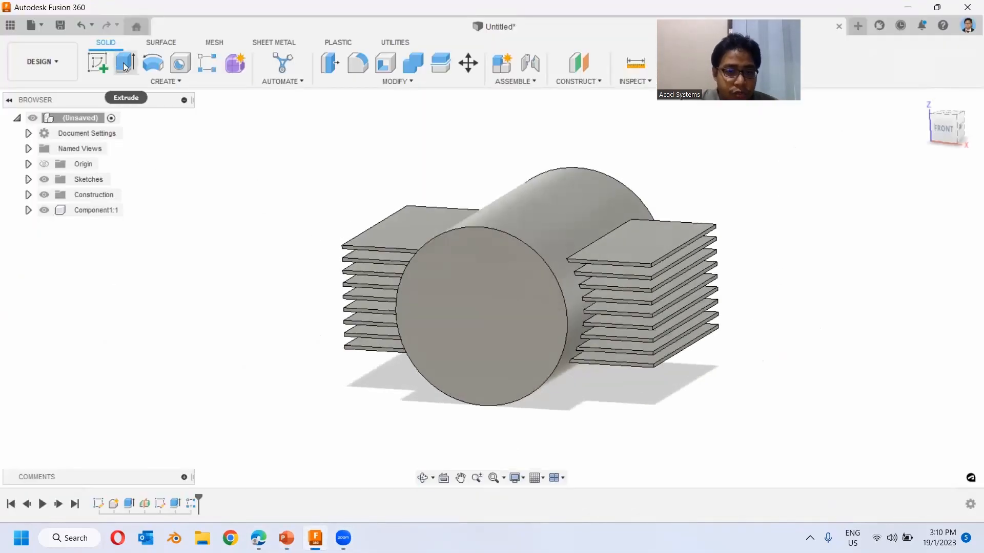
click(96, 64)
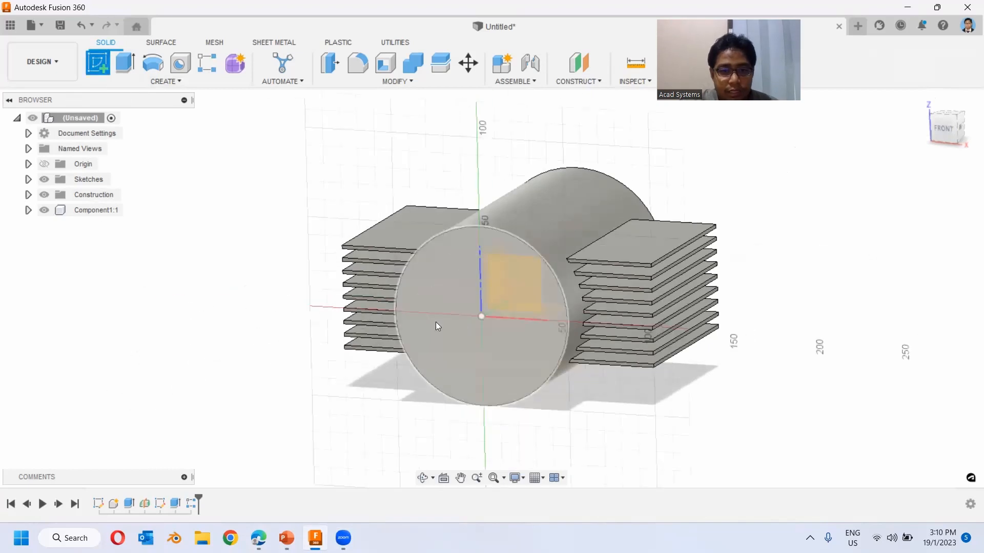
click(538, 341)
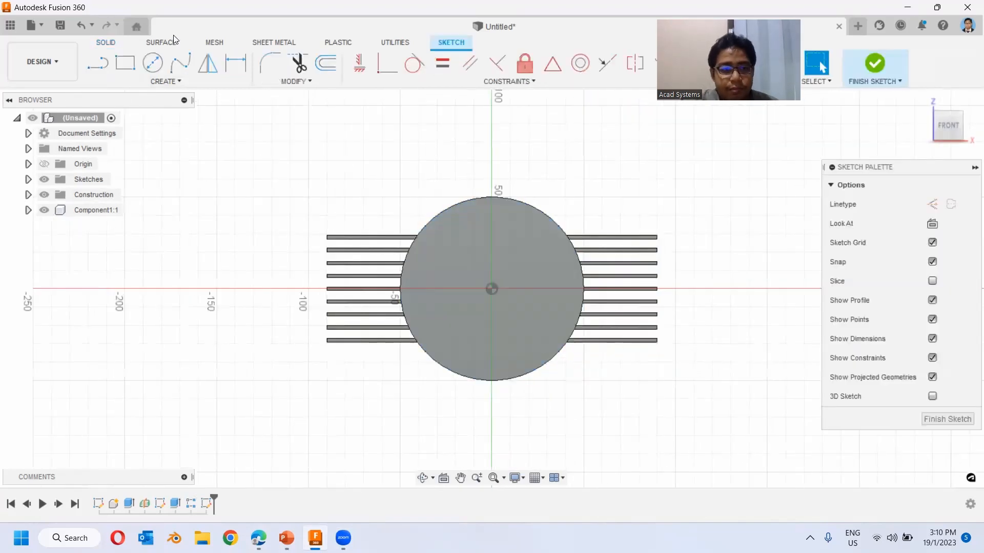
- Draw a 150 mm diameter circle centred on the cylinder's front face
click(157, 67)
click(491, 288)
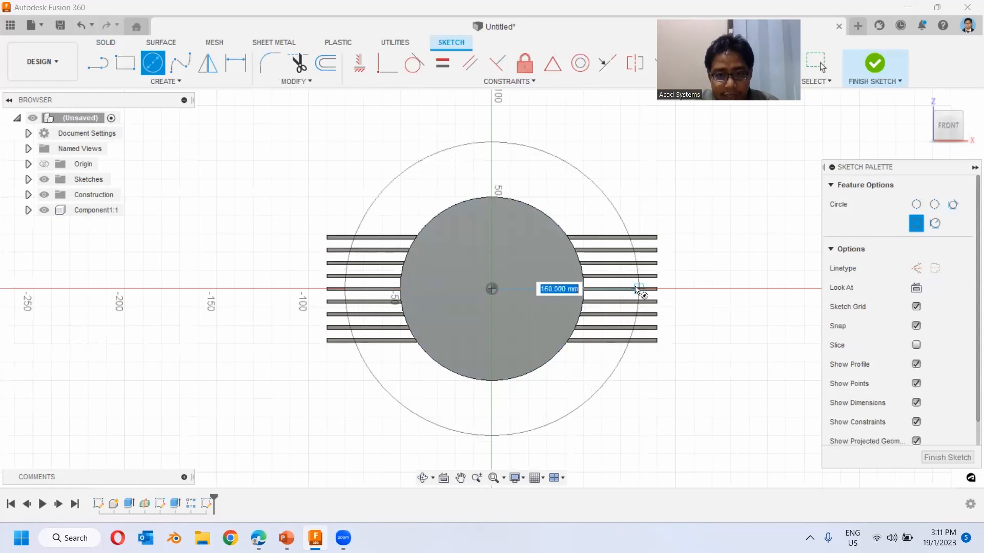
text(150)
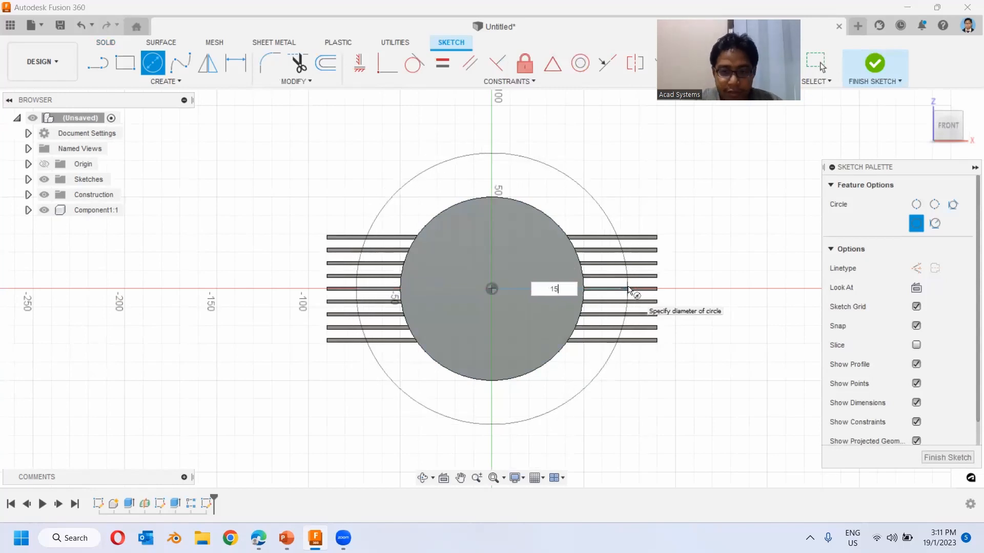
key(Return)
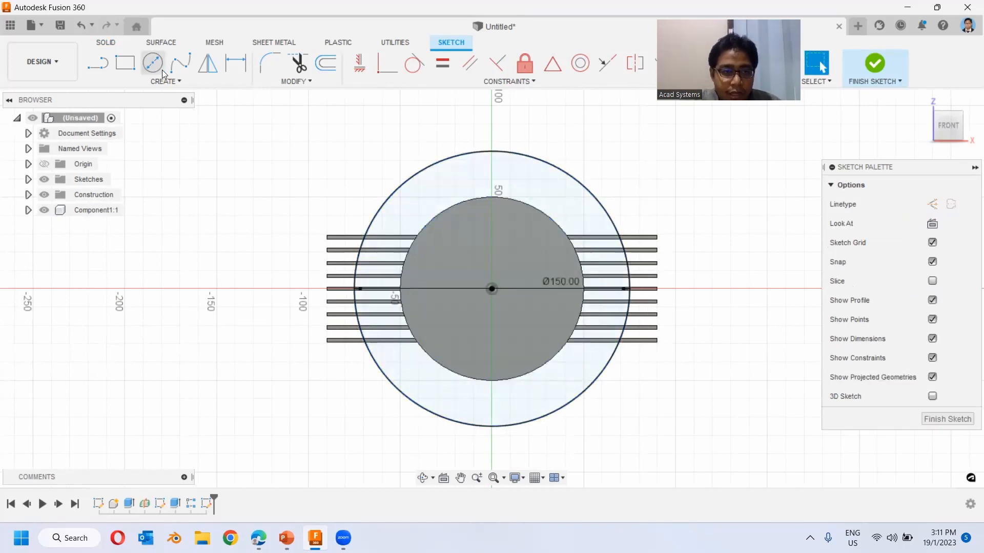
- Add a larger concentric circle that encloses the fins completely and finish the sketch
click(153, 63)
click(492, 289)
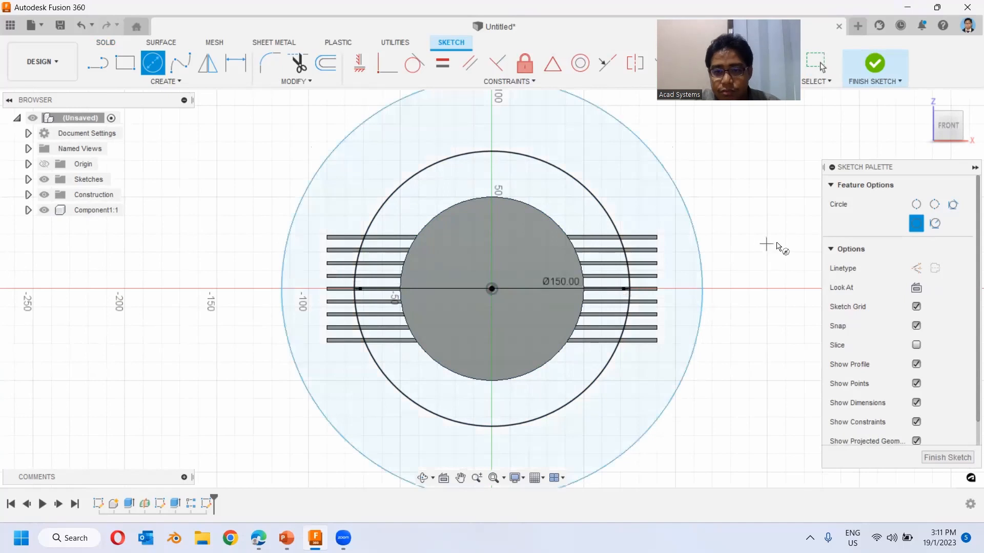
key(Escape)
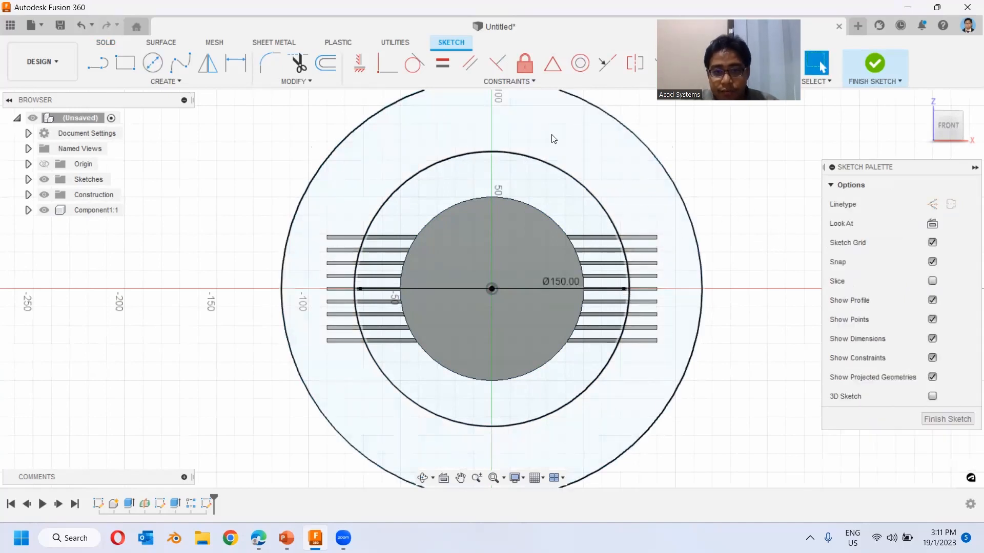
mouse_move(774, 211)
shift+middle_down()
mouse_move(758, 270)
mouse_move(714, 233)
mouse_move(588, 264)
shift+middle_up()
click(875, 63)
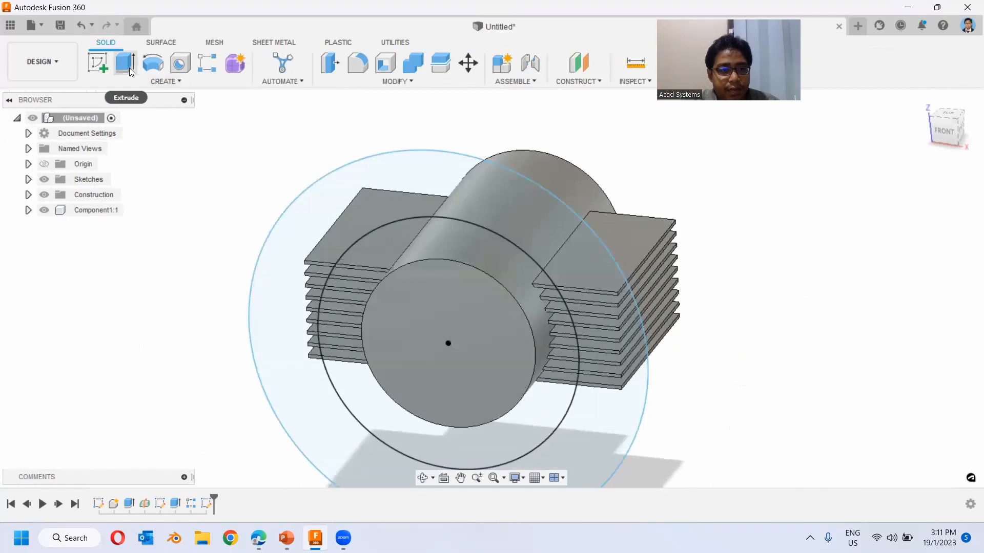
- Extrude the ring between the two circles backwards over the fins at a distance of -60 mm
click(128, 66)
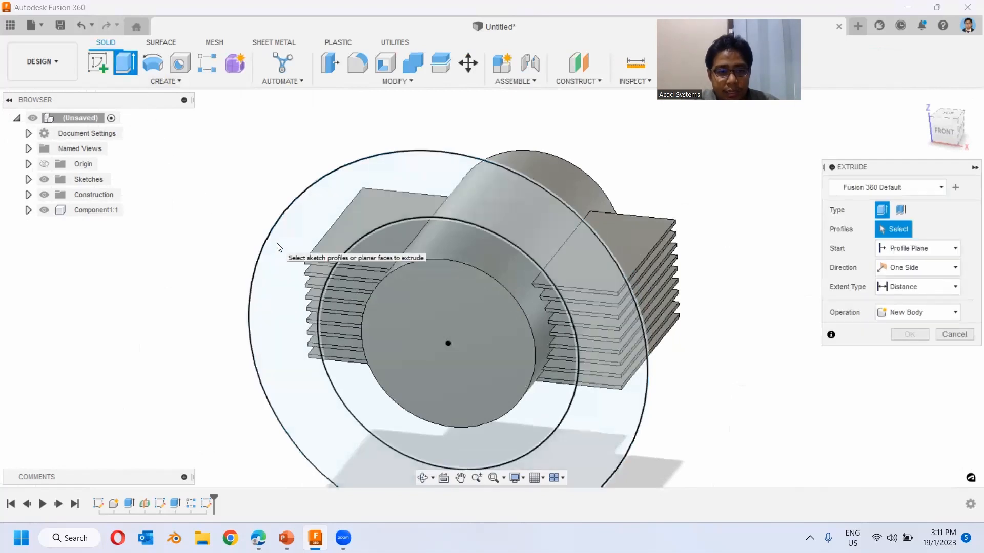
click(314, 251)
middle_drag(641, 367, 571, 259)
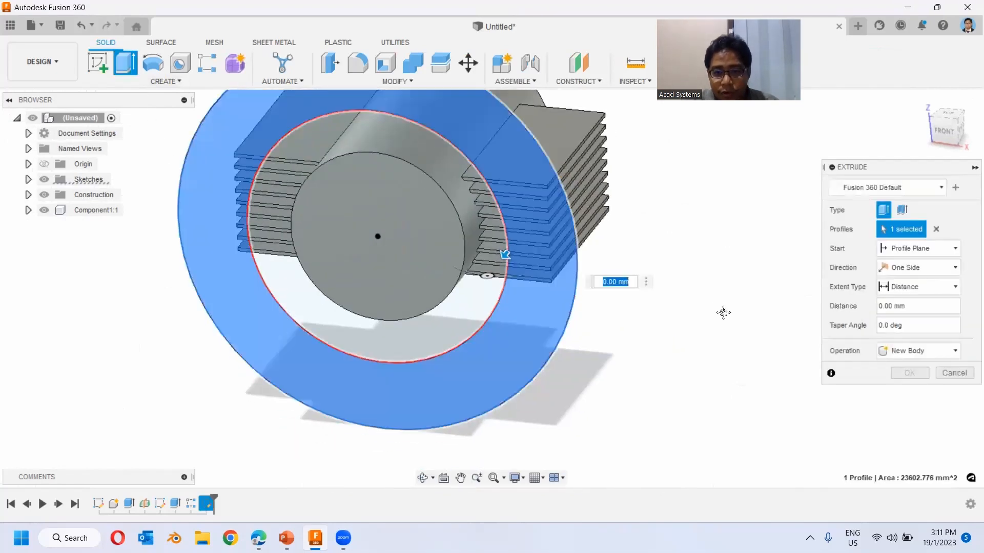
middle_drag(723, 312, 746, 346)
drag(529, 287, 576, 238)
shift+middle_drag(713, 328, 653, 246)
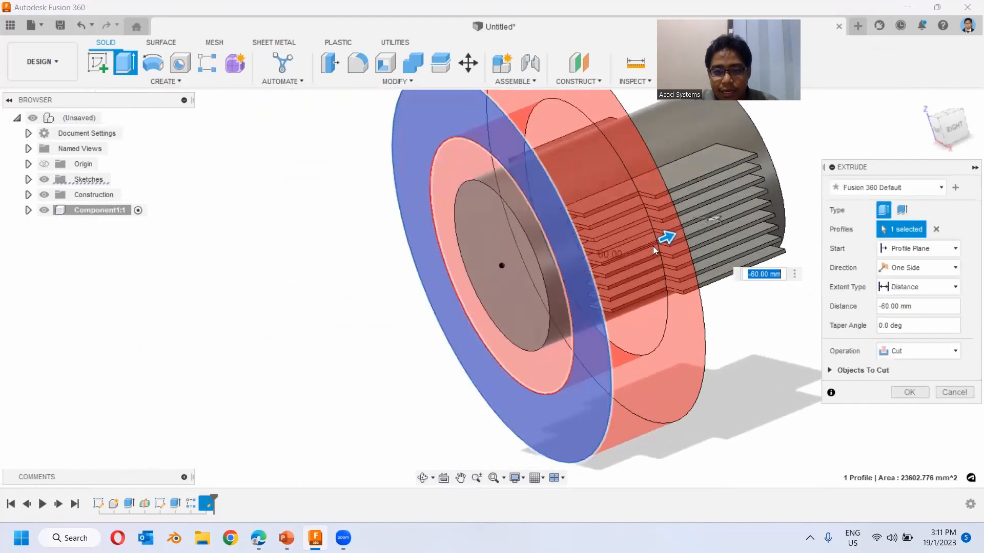
scroll(547, 293, up, 2)
scroll(547, 293, down, 2)
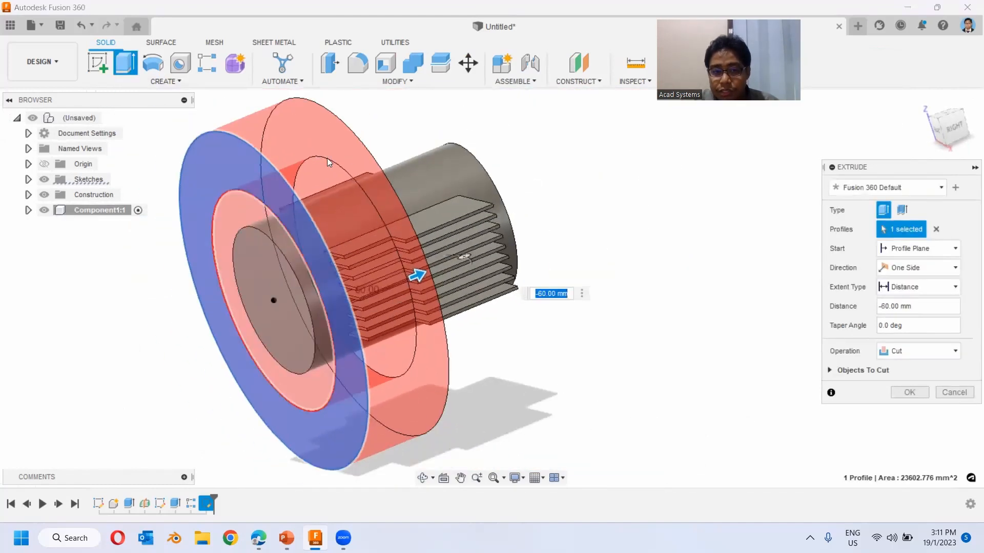
- Preview the ring extrusion with the Join operation and return it to Cut
click(900, 351)
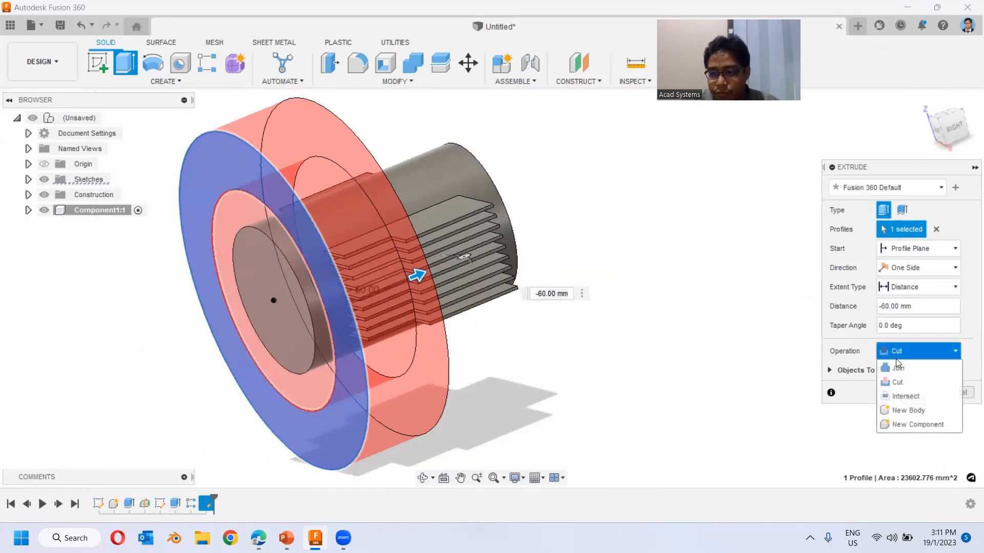
click(897, 365)
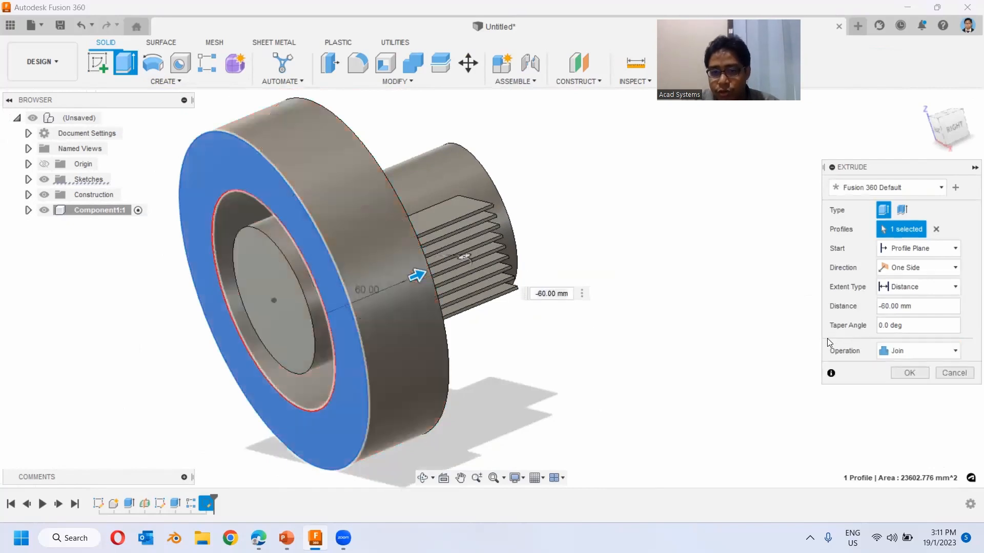
click(937, 349)
click(890, 383)
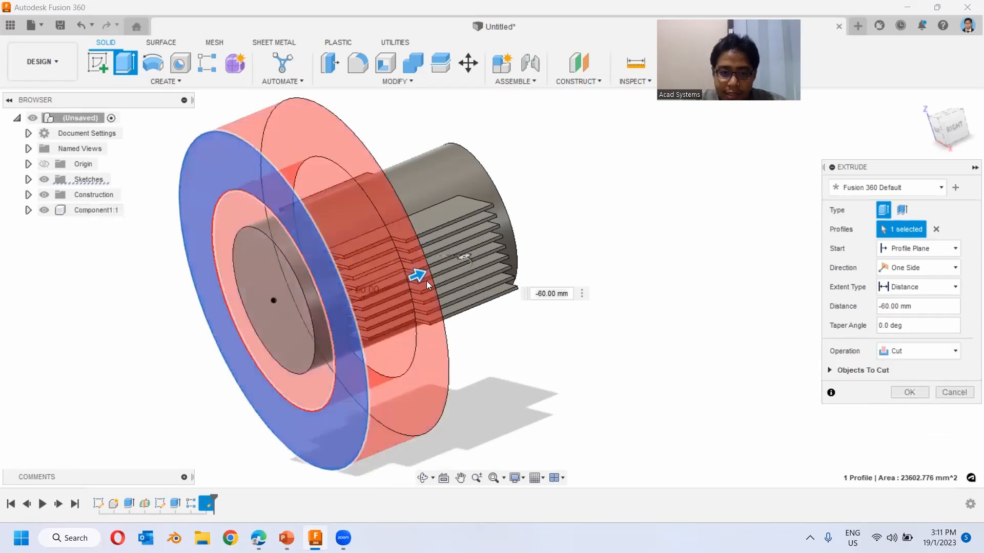
- Extend the ring cut to -170 mm, create it to trim the fin ends, and inspect the fins from several angles
drag(427, 281, 575, 237)
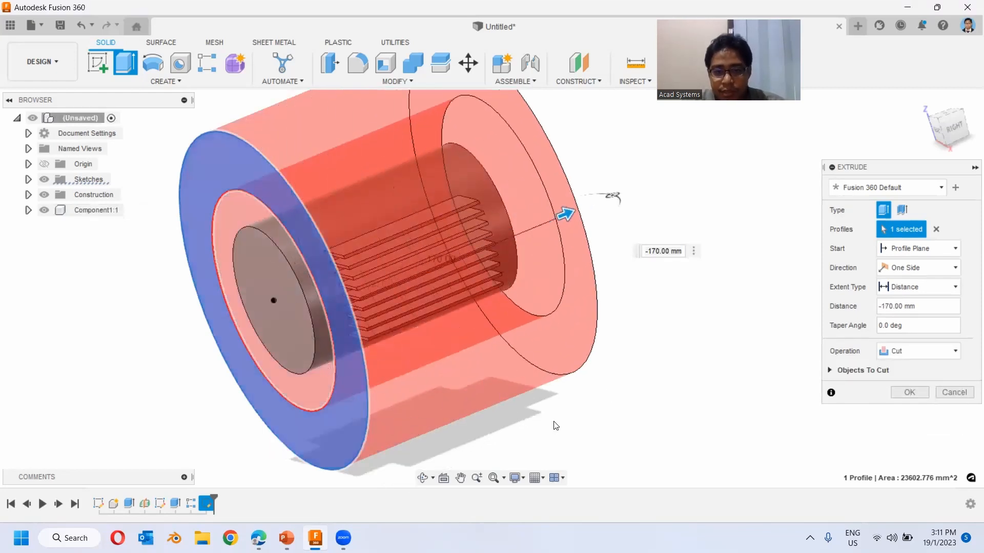
click(904, 399)
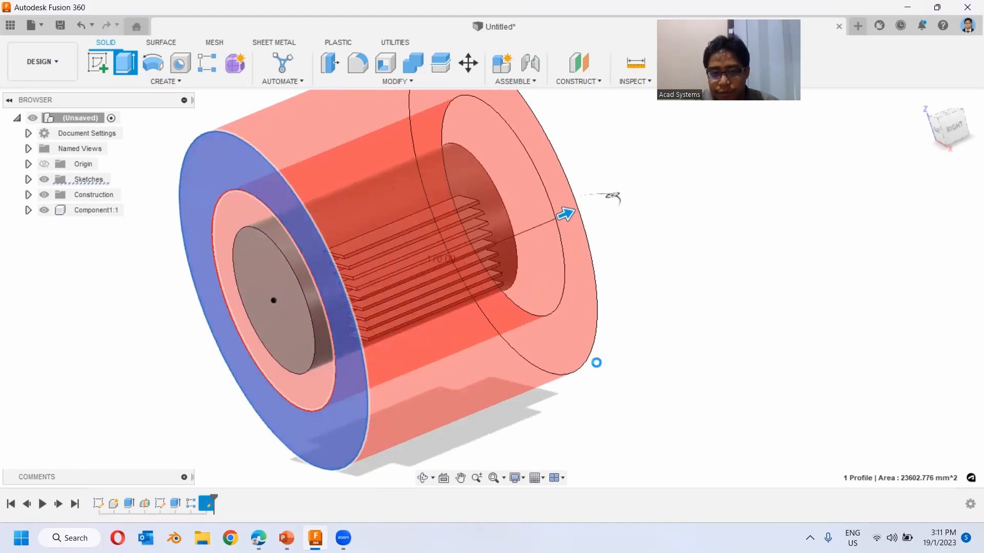
shift+middle_drag(445, 312, 515, 287)
shift+middle_drag(443, 219, 486, 307)
click(409, 185)
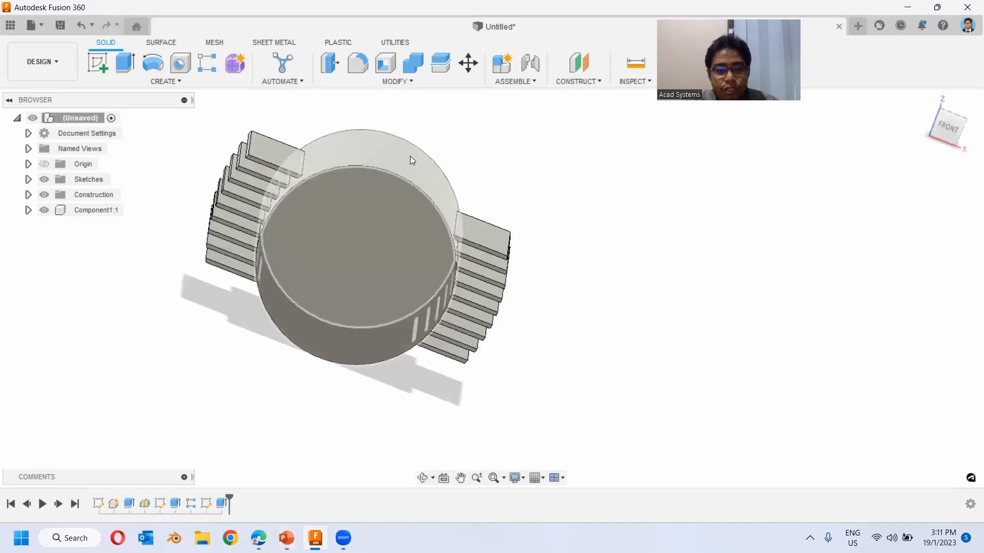
shift+middle_drag(376, 152, 359, 259)
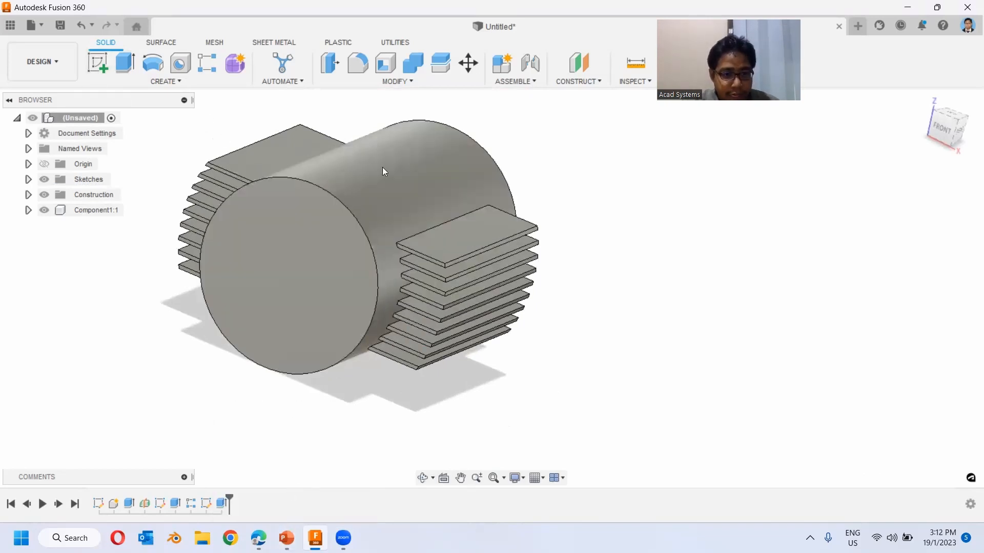
- Compare the model with the pump image on the PowerPoint slide and review the available construction plane types
key(alt+Tab)
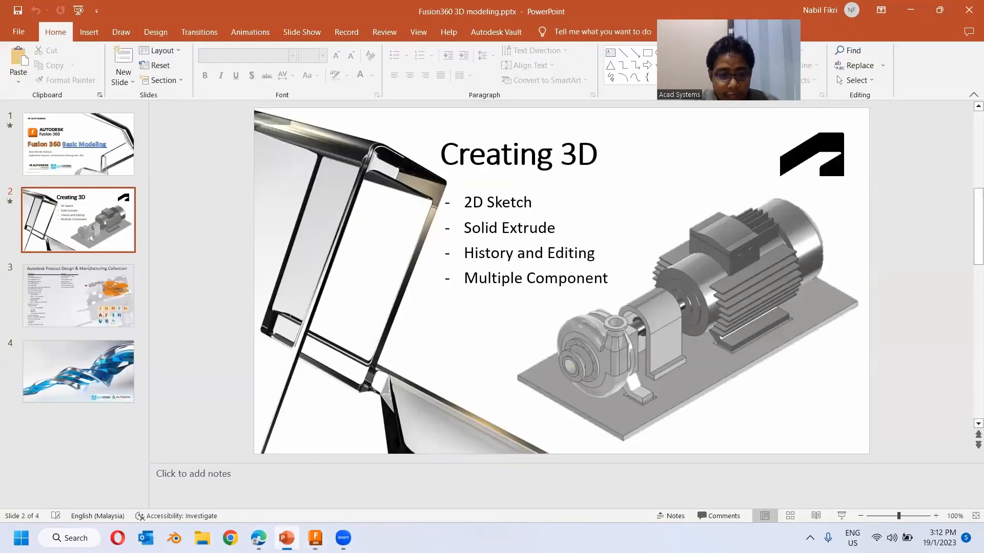
key(alt+Tab)
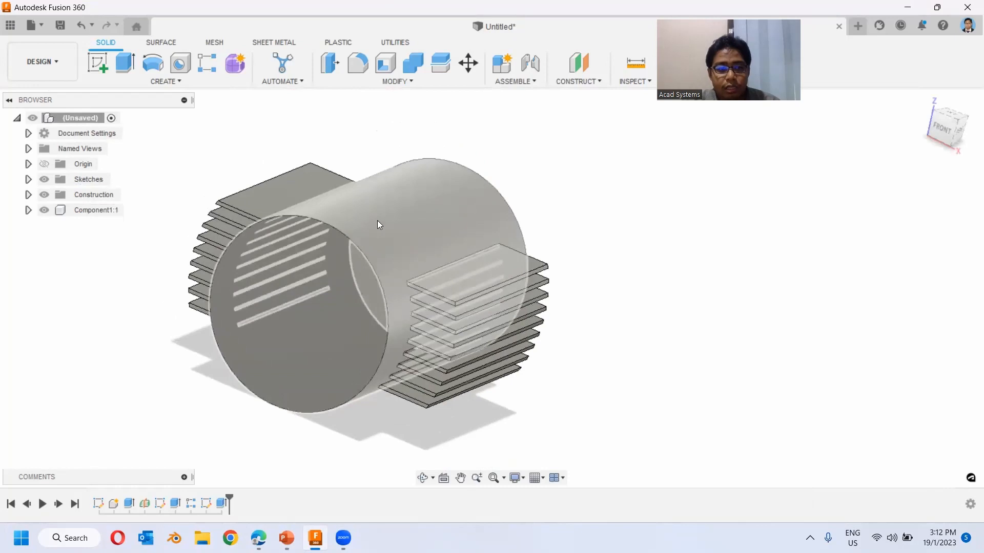
click(589, 81)
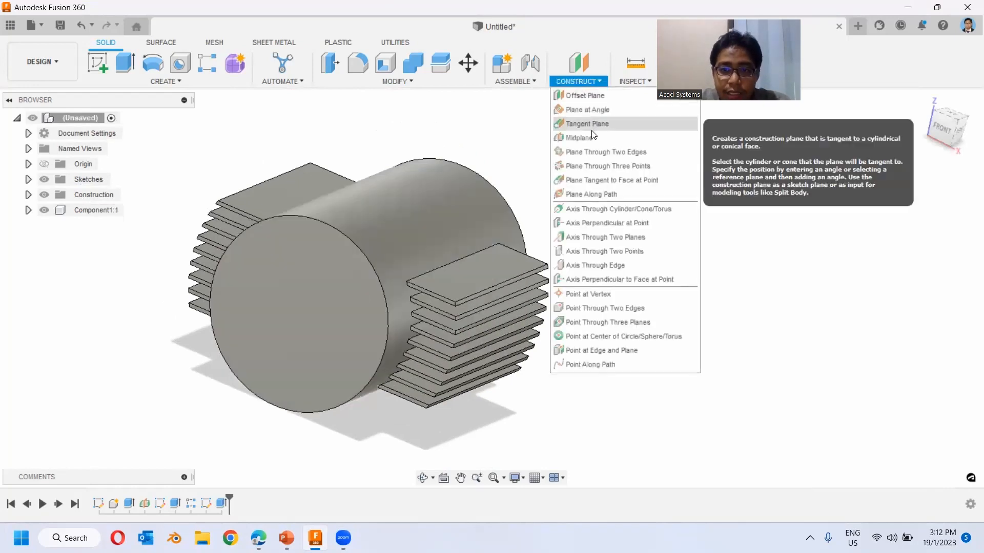
click(464, 141)
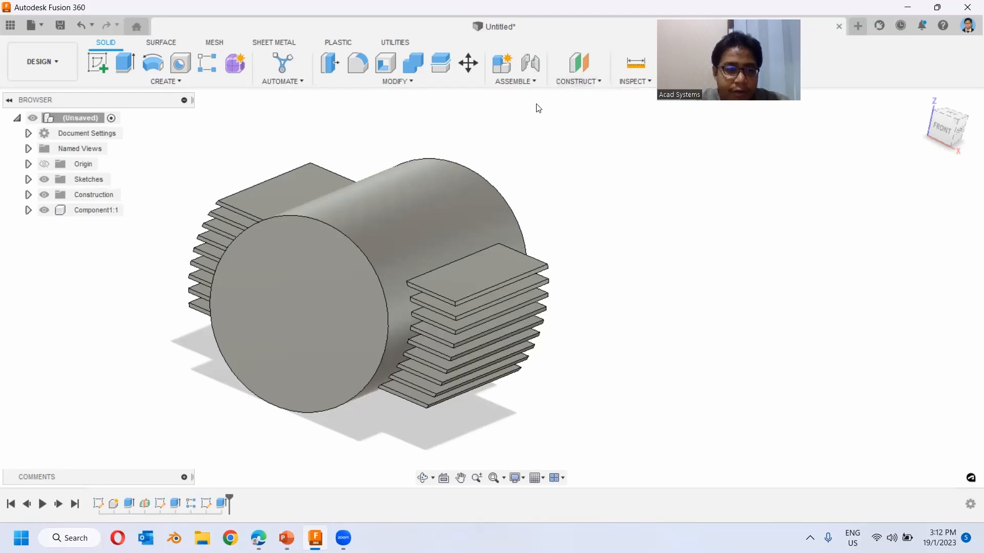
- Show the existing construction plane Plane1 and start a new sketch on it
click(88, 199)
click(28, 195)
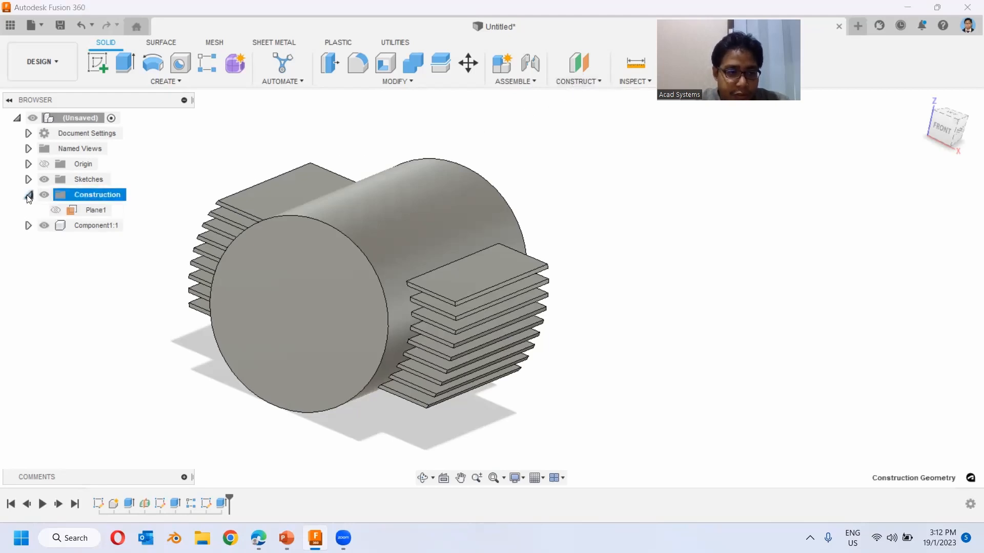
click(91, 211)
click(109, 317)
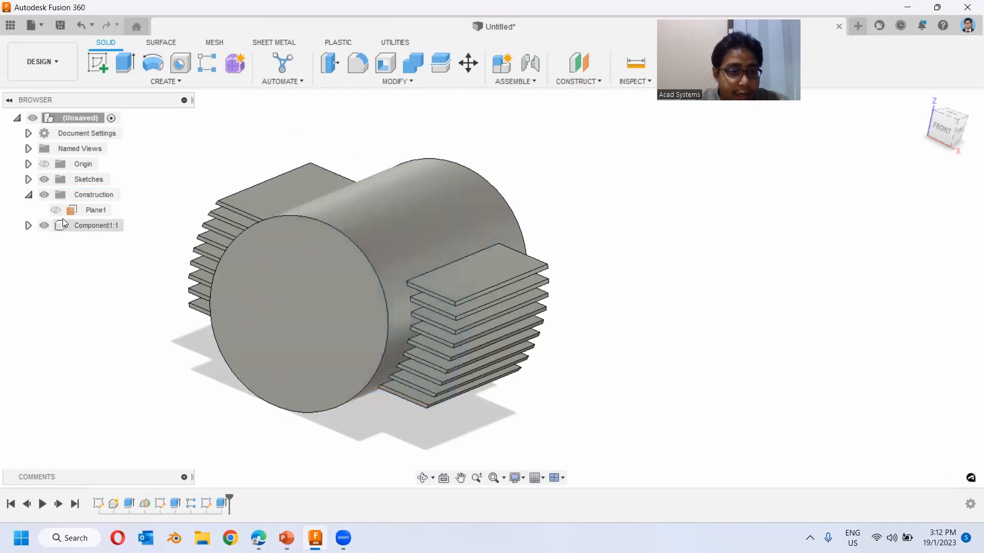
click(56, 210)
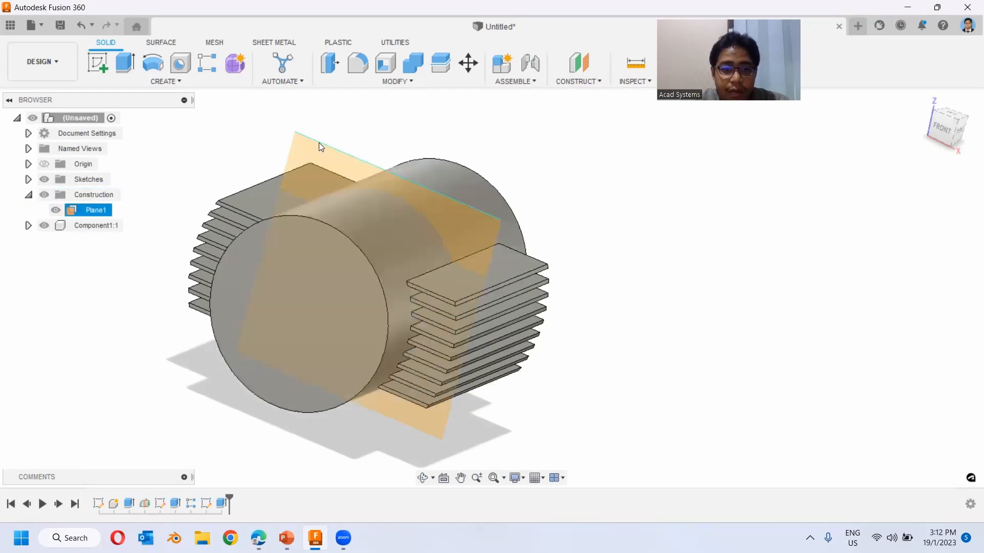
middle_drag(237, 142, 306, 189)
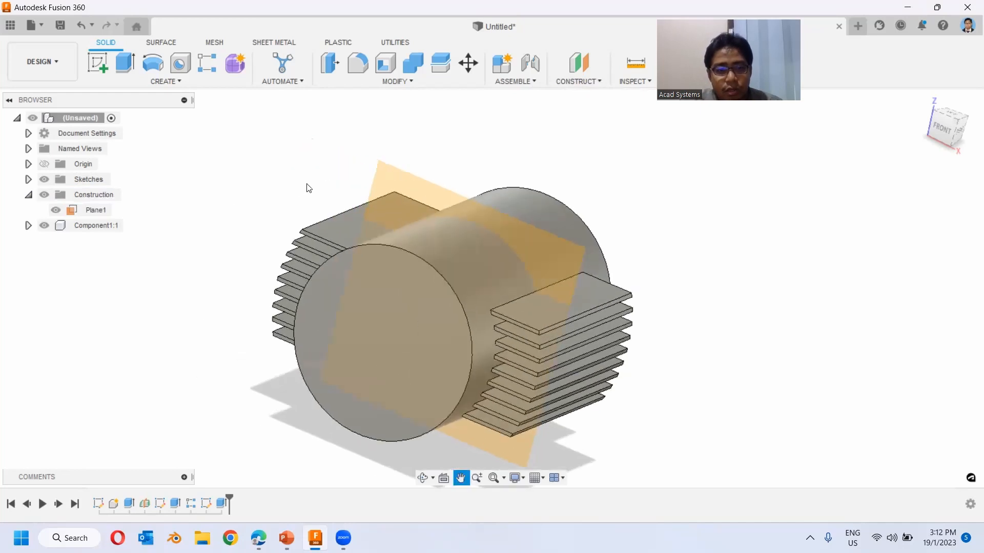
click(101, 65)
click(377, 166)
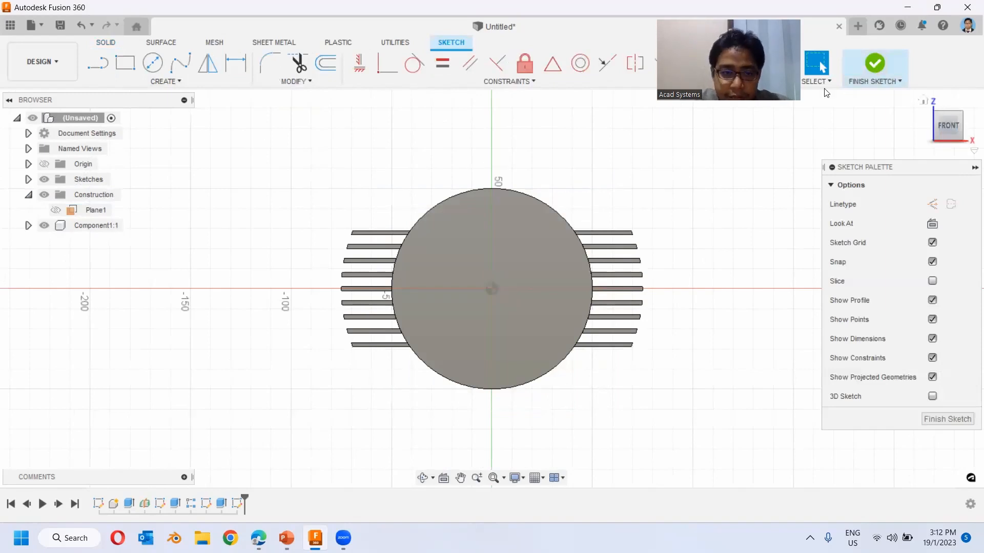
- Sketch a 70 mm wide, 30 mm high center rectangle centred on the cylinder's topmost point and finish the sketch
click(166, 81)
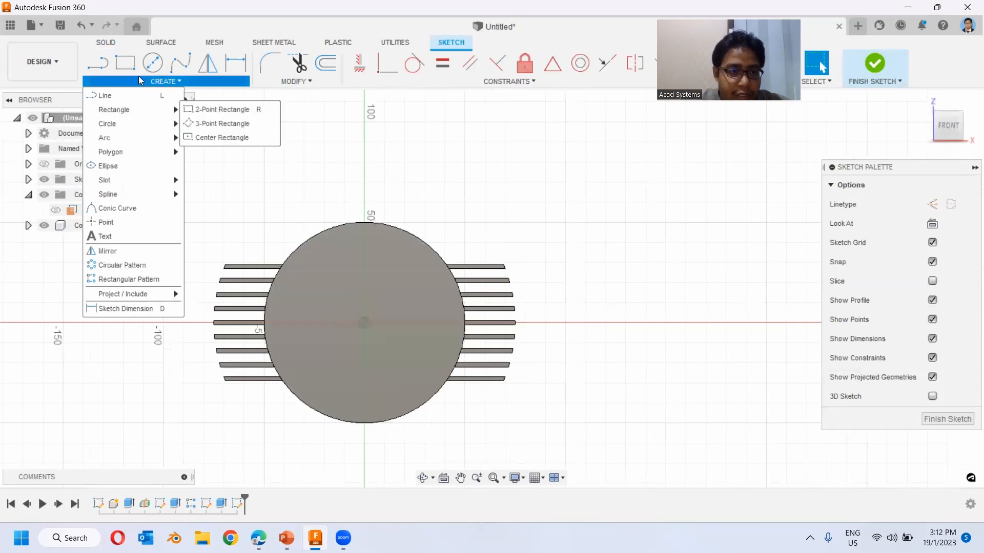
mouse_move(170, 115)
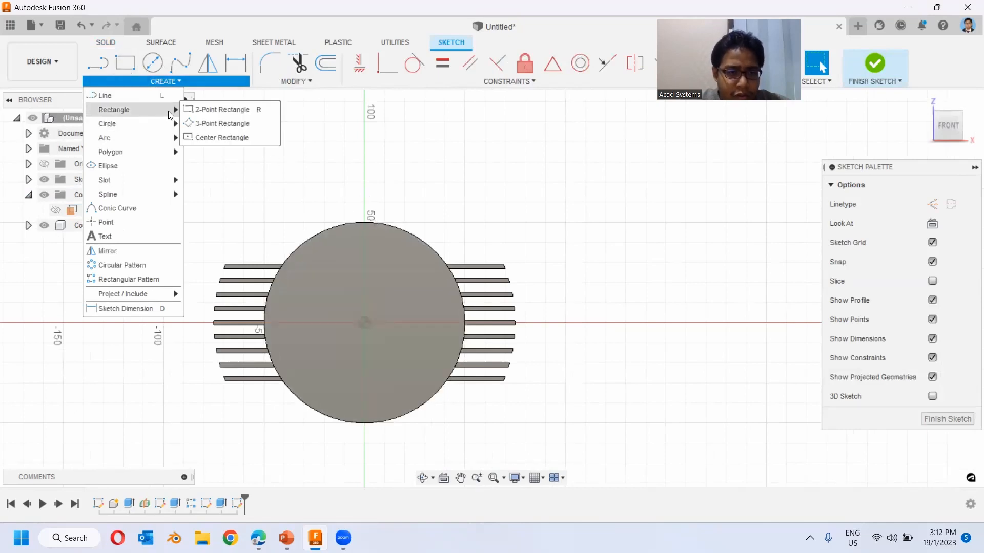
click(205, 137)
click(364, 223)
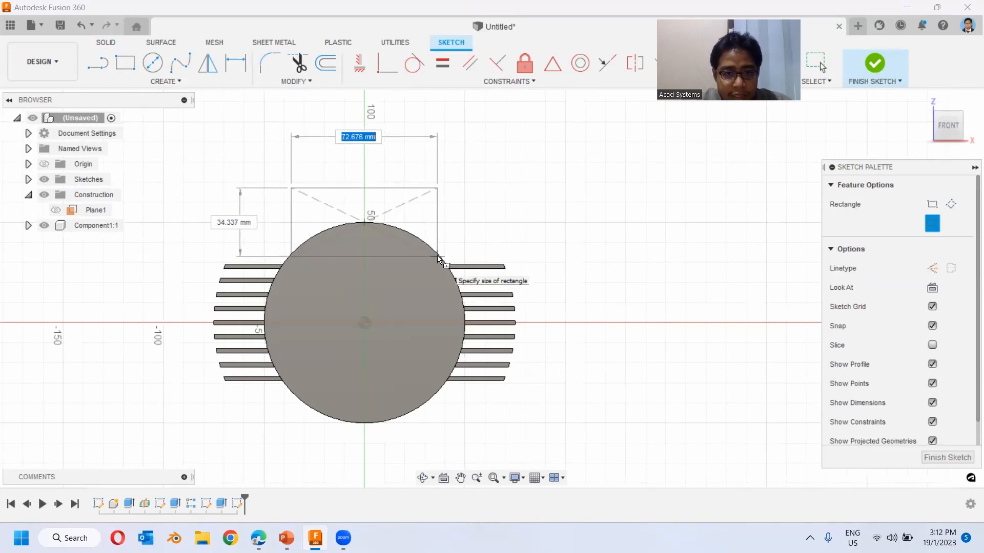
text(70)
key(Tab)
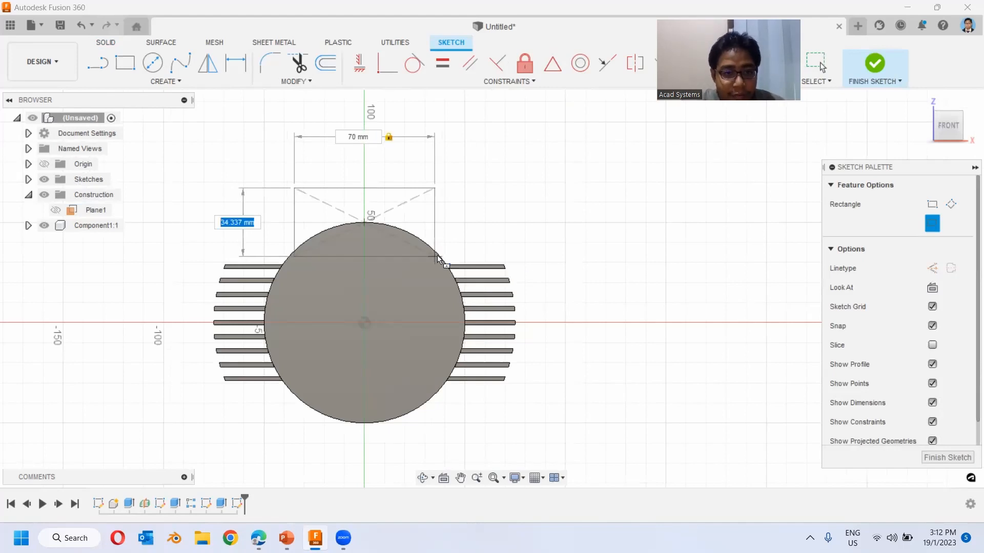
text(30)
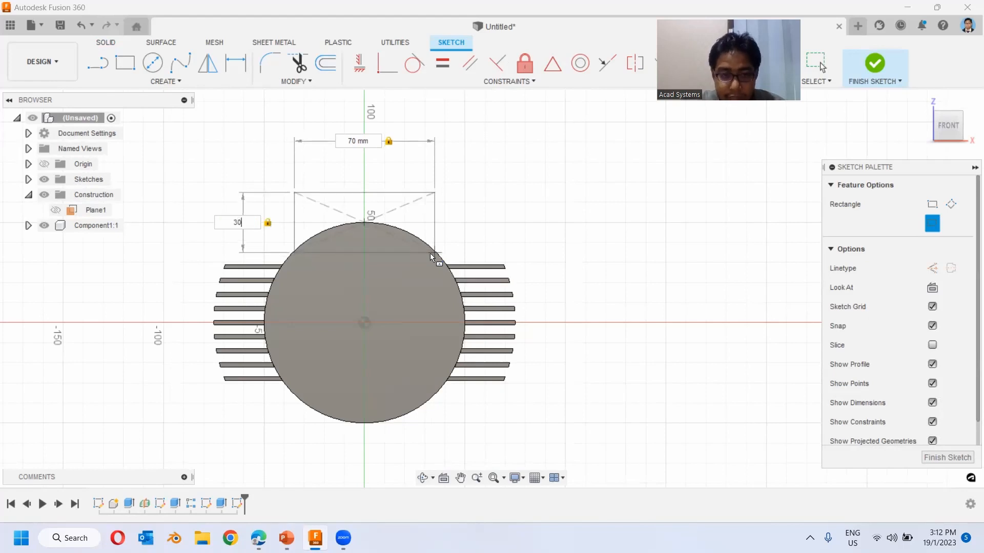
key(Return)
key(Escape)
scroll(431, 255, down, 2)
scroll(433, 252, up, 6)
scroll(433, 250, down, 4)
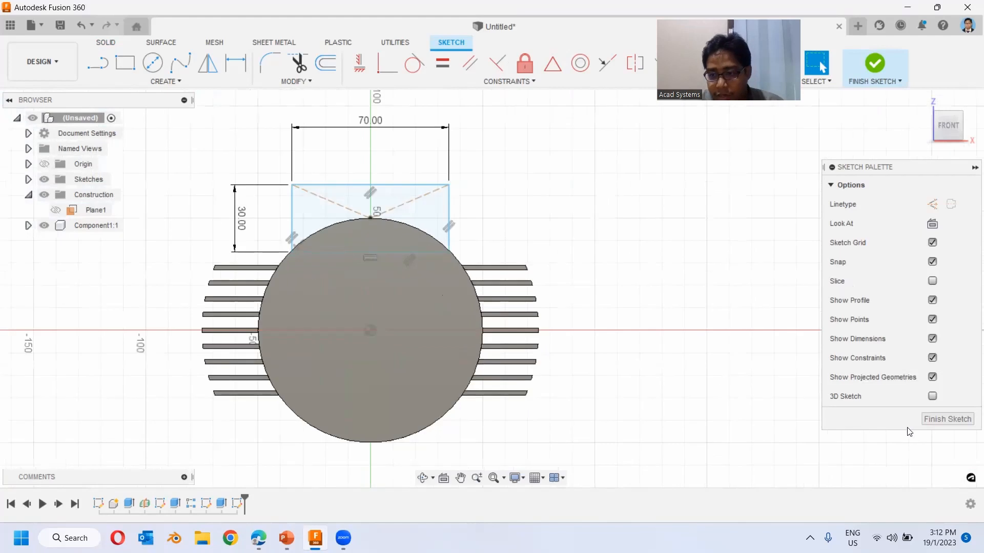
click(944, 419)
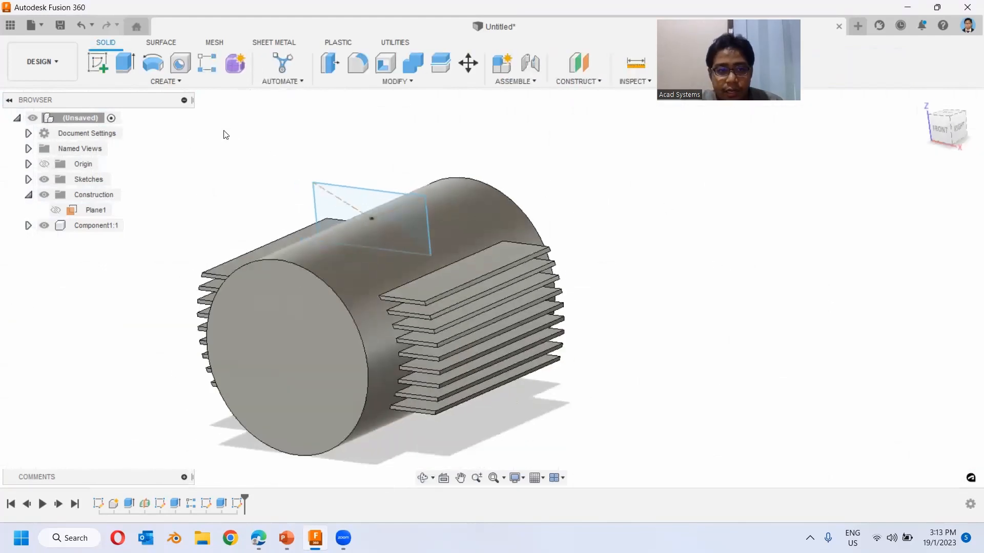
- Extrude the rectangle symmetrically 30 mm to each side and join it to the motor cylinder as the top box
click(125, 64)
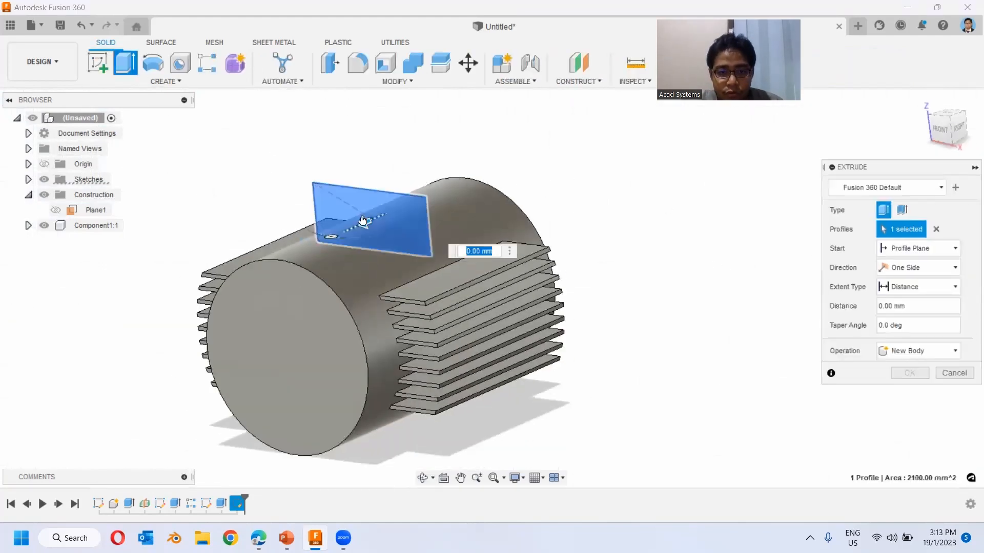
text(30)
click(938, 287)
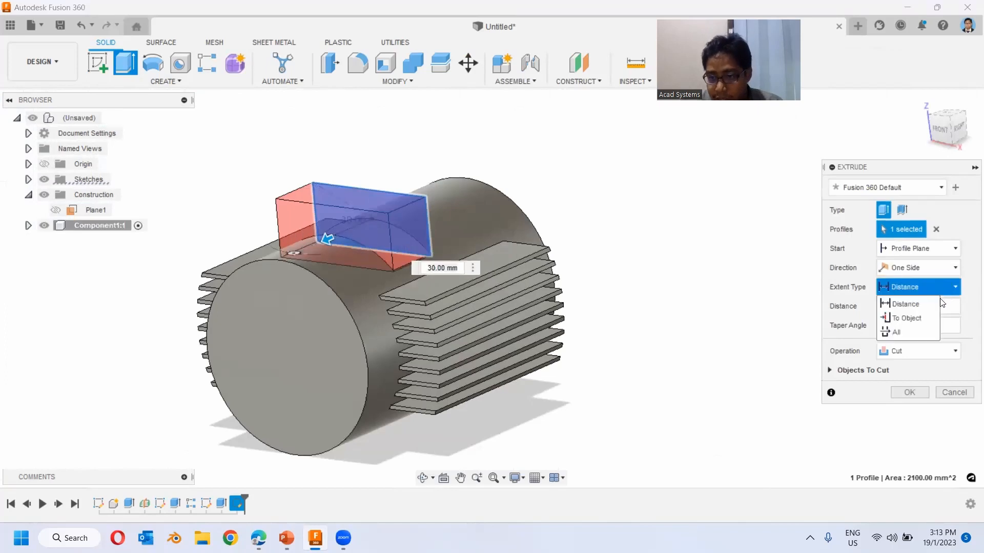
click(939, 267)
click(902, 314)
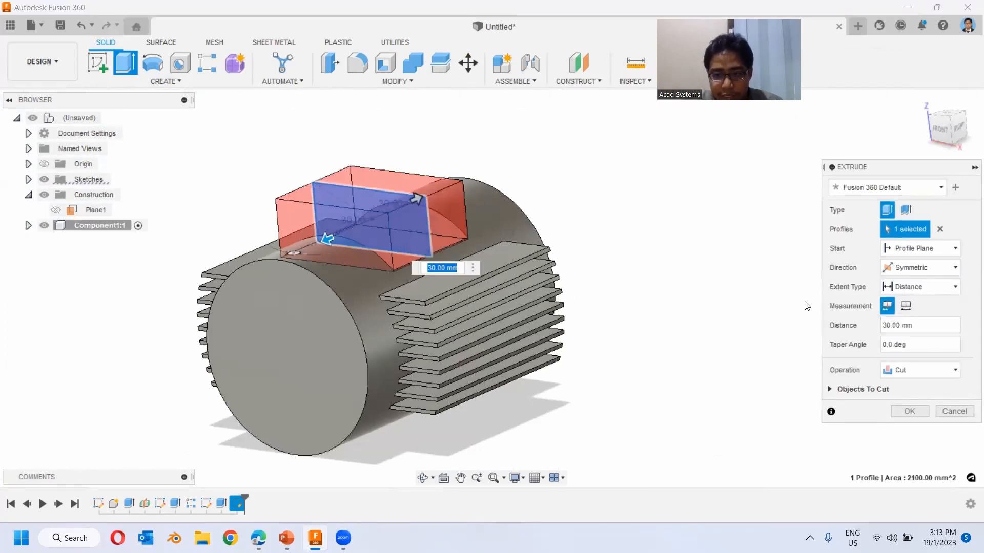
click(923, 370)
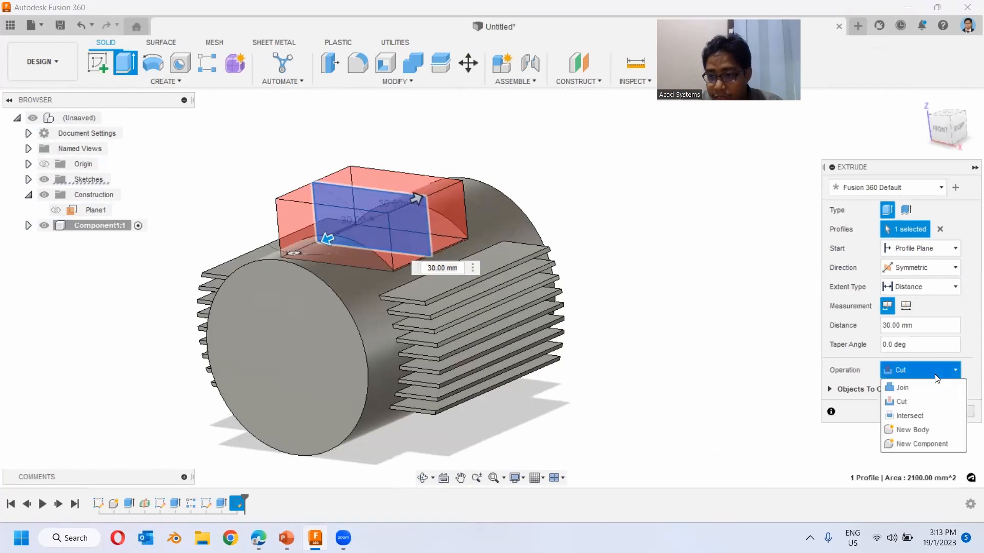
click(899, 387)
shift+middle_drag(579, 292, 479, 235)
click(910, 392)
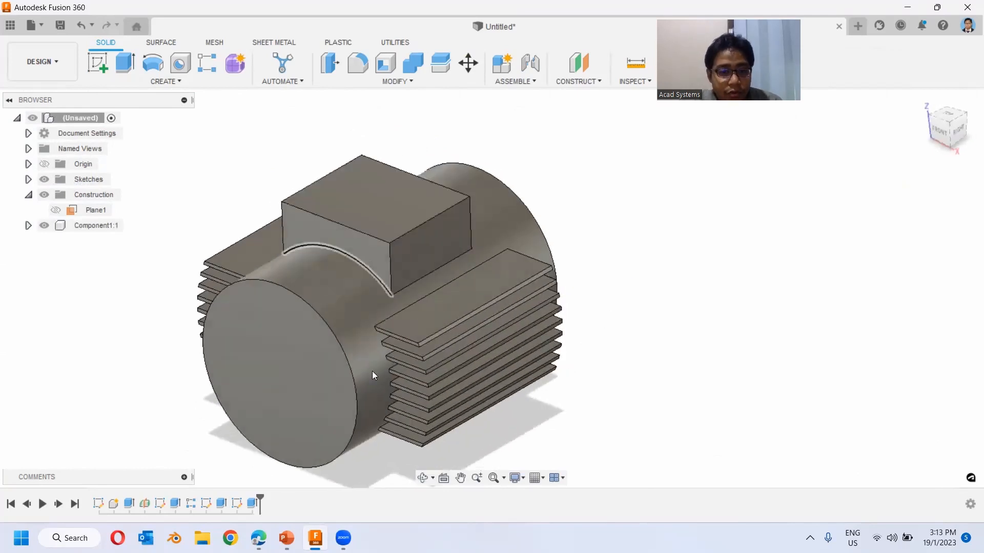
- Sketch a 60 mm by 50 mm center rectangle centred on the box's top face and finish the sketch
middle_drag(364, 215, 397, 231)
click(103, 66)
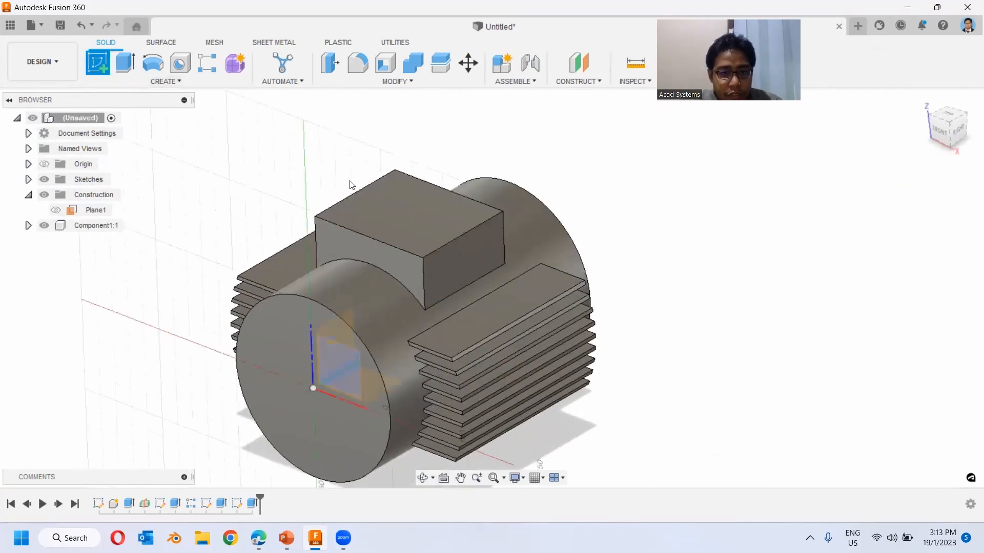
click(462, 220)
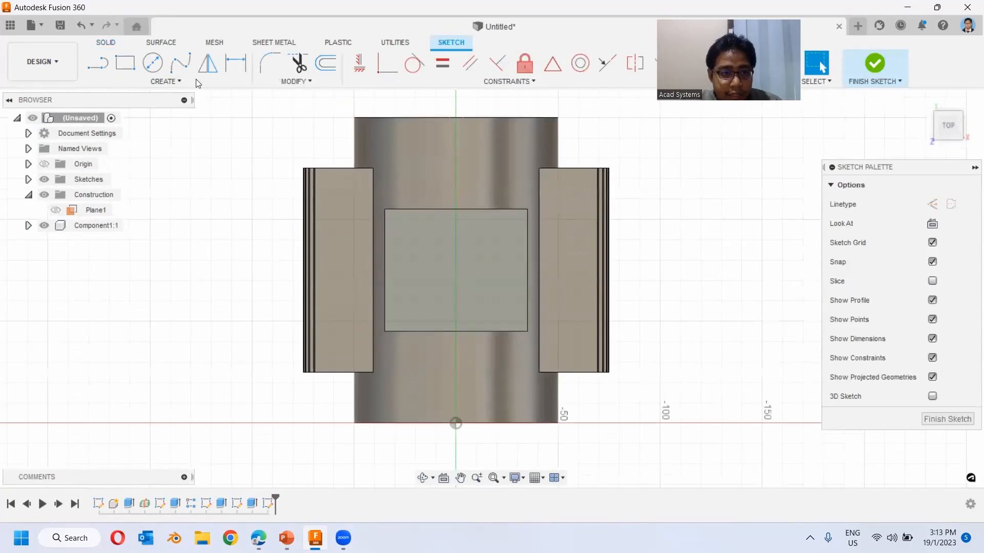
click(166, 82)
mouse_move(169, 112)
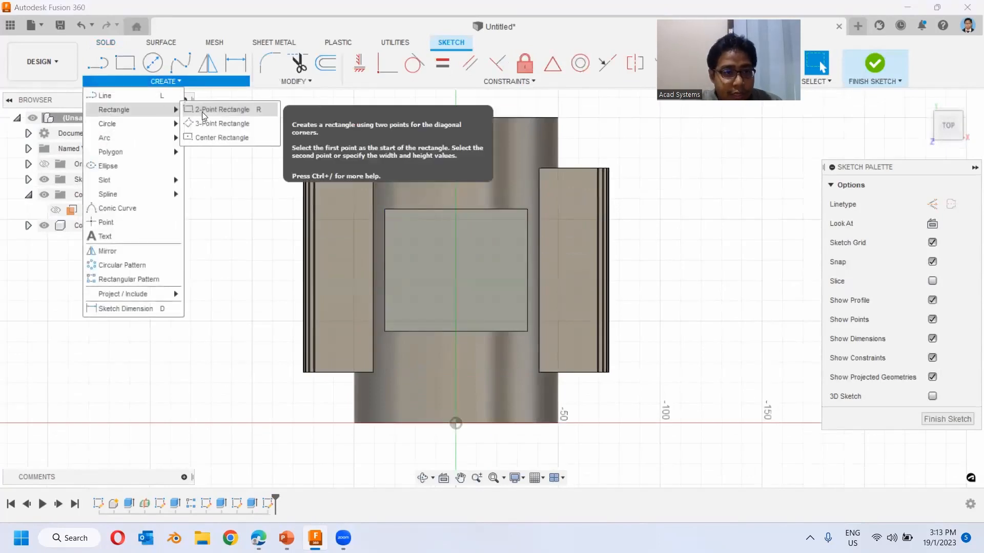
click(226, 137)
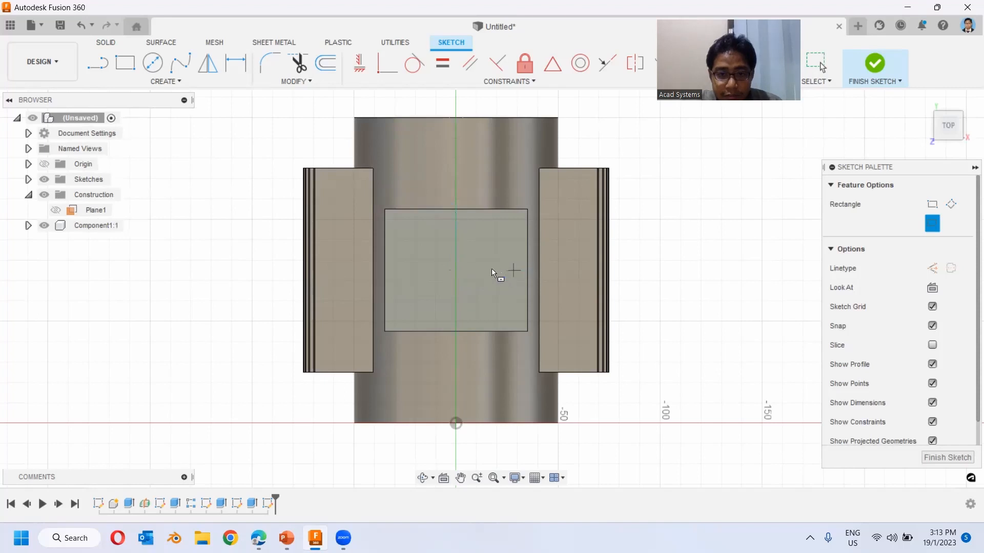
click(456, 270)
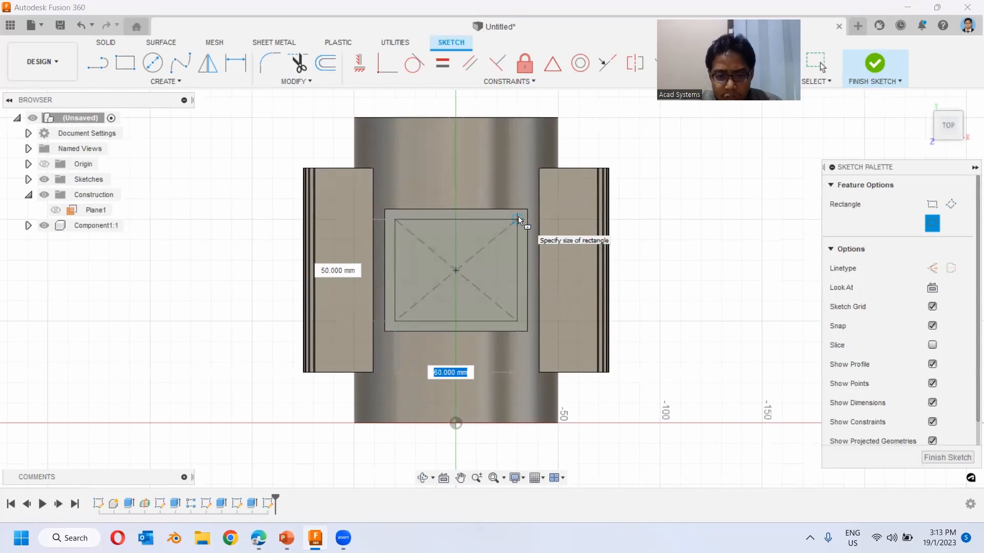
click(518, 216)
click(878, 71)
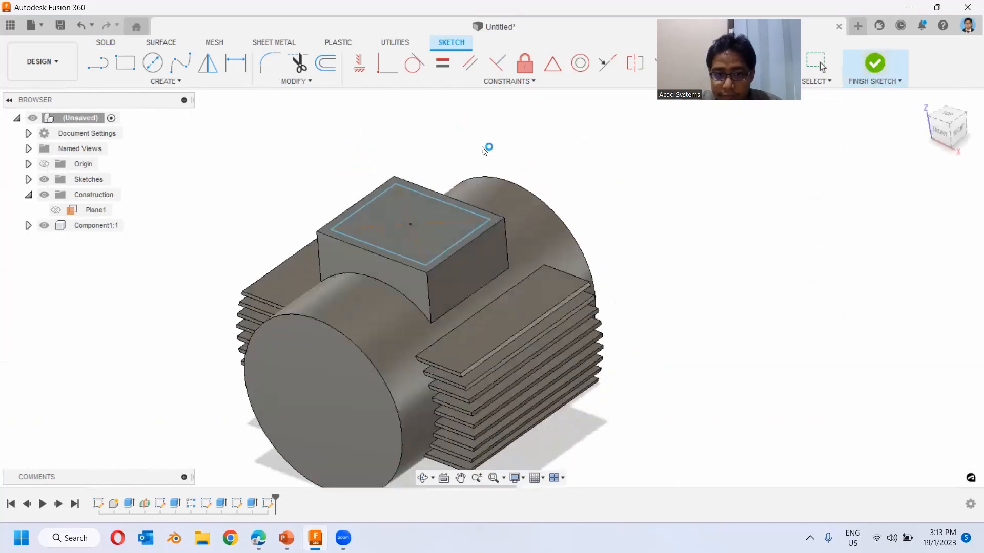
- Extrude the 60 mm by 50 mm rectangle upward 5 mm and join it to the box
key(e)
click(390, 210)
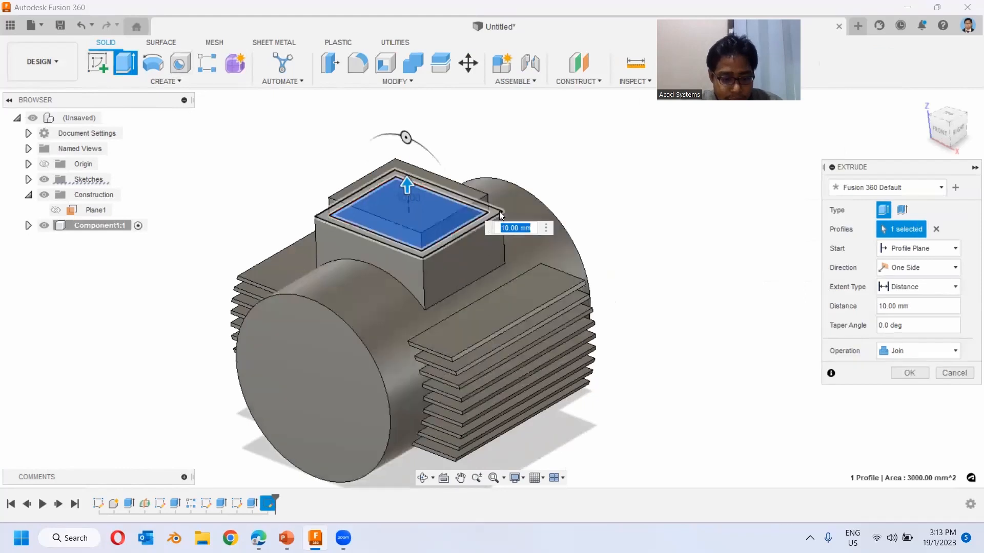
text(5)
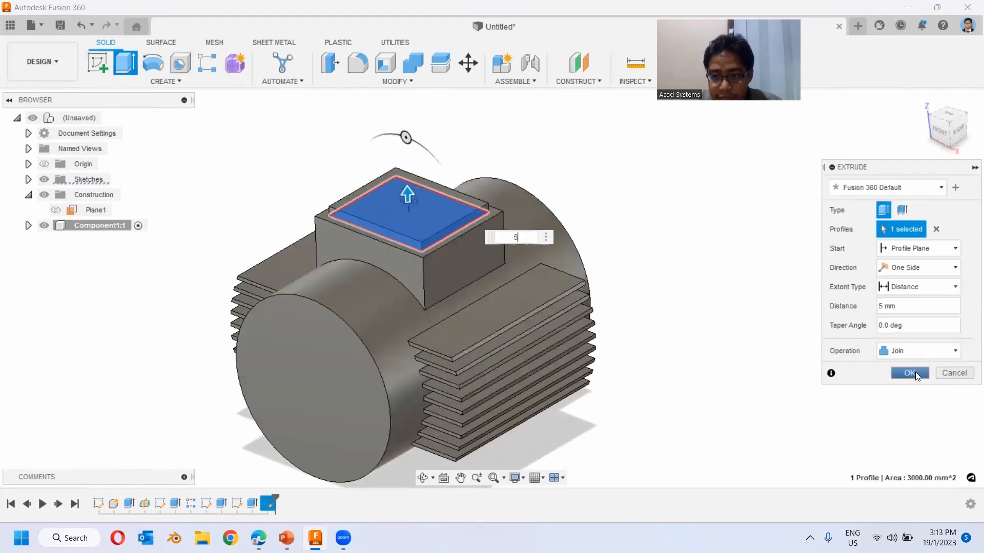
click(911, 373)
- Sketch a 70 mm by 60 mm center rectangle centred on the raised pad's top face and finish the sketch
click(98, 63)
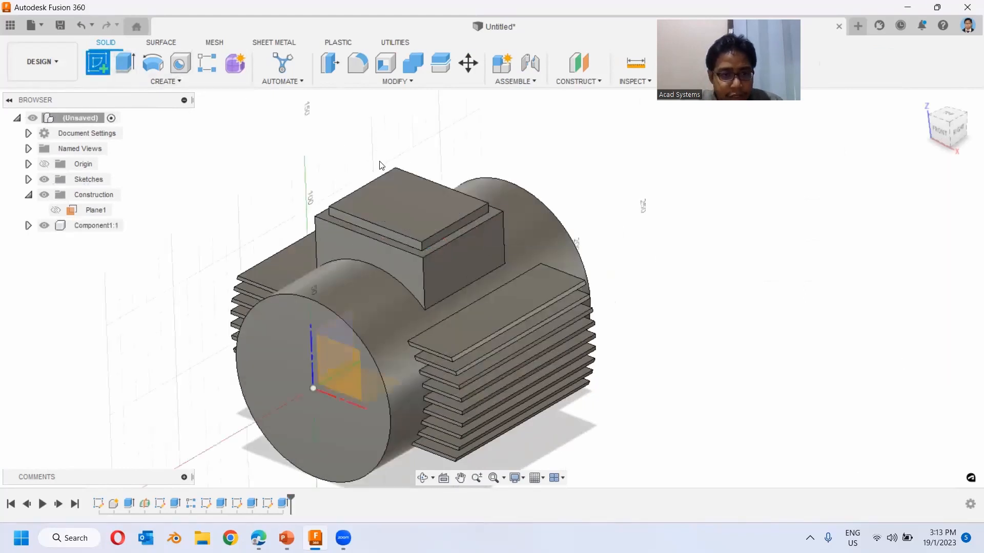
click(405, 193)
key(r)
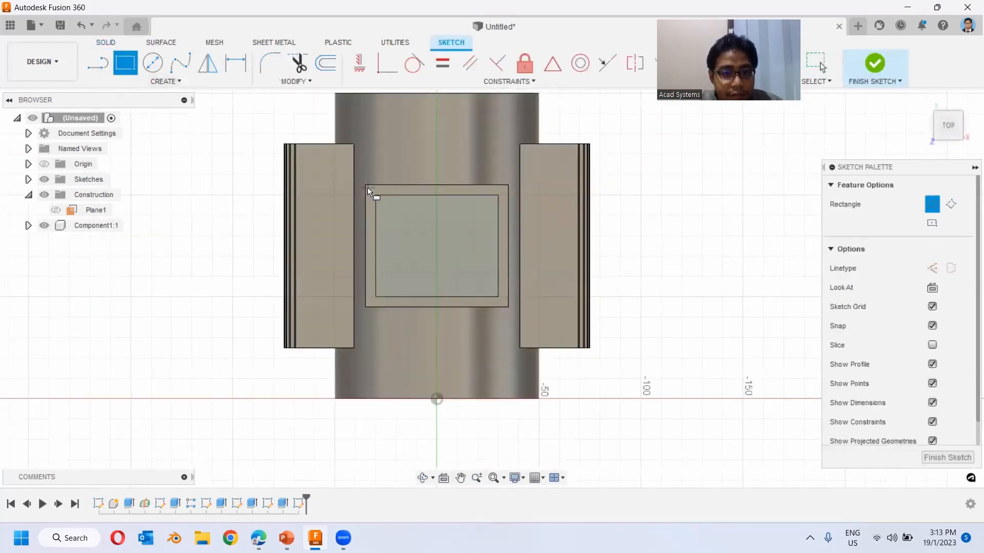
click(163, 82)
mouse_move(154, 110)
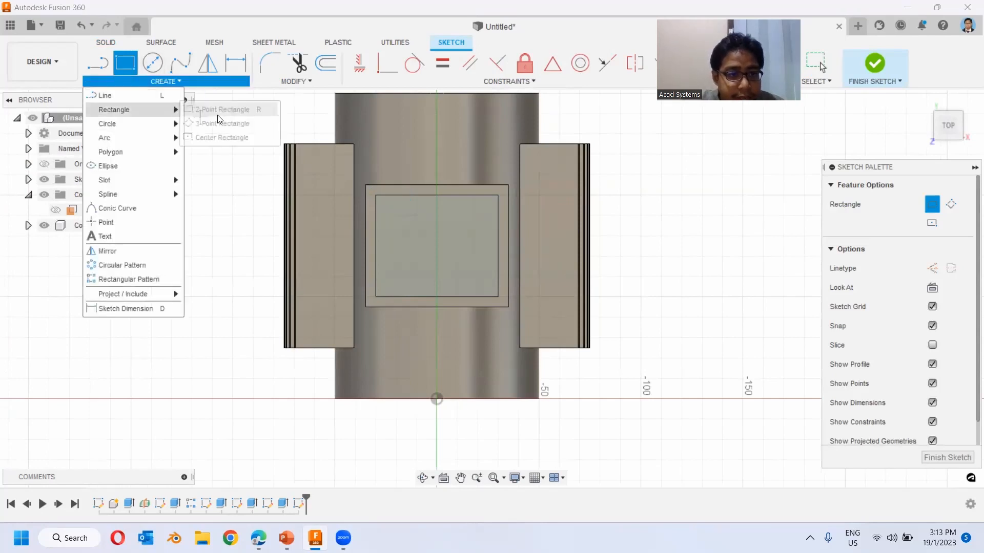
click(219, 139)
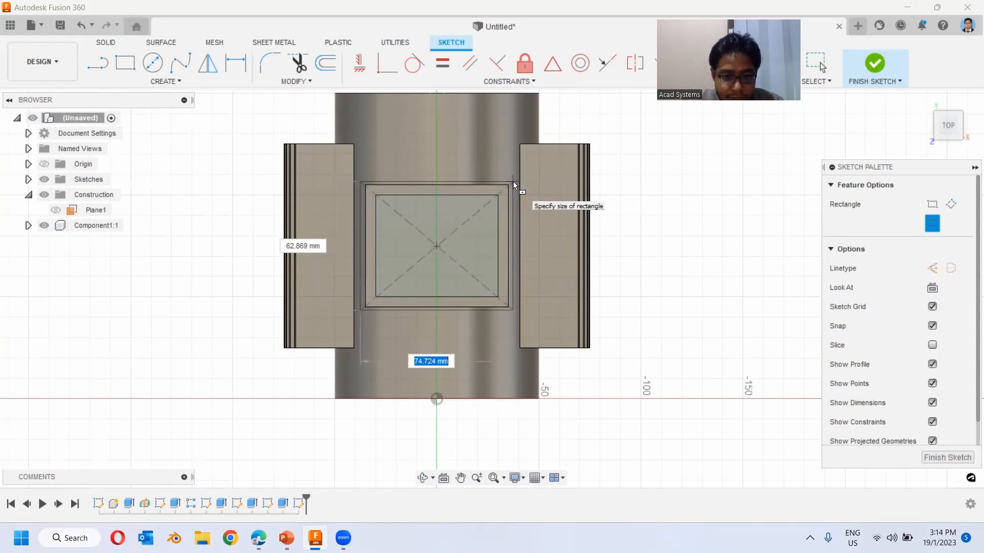
text(0)
key(Tab)
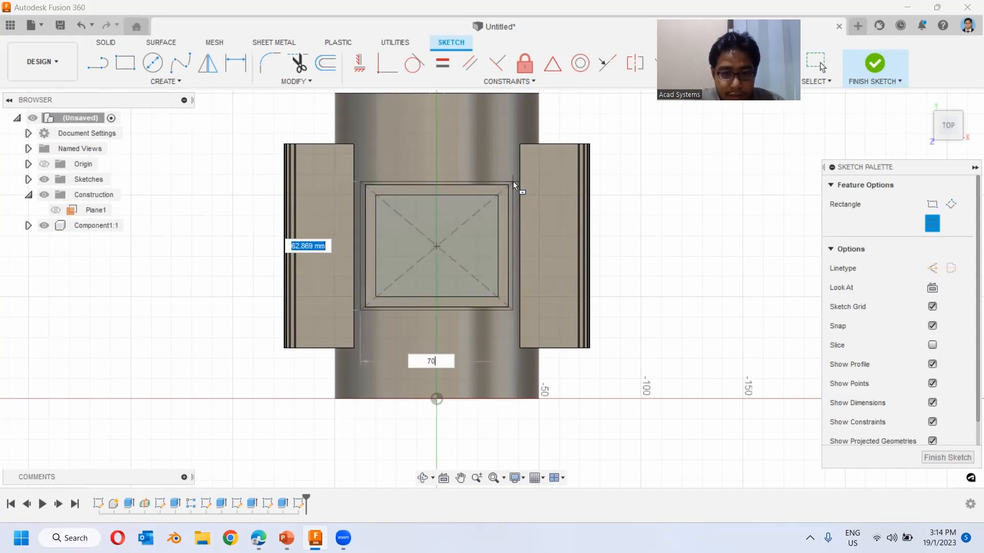
key(Tab)
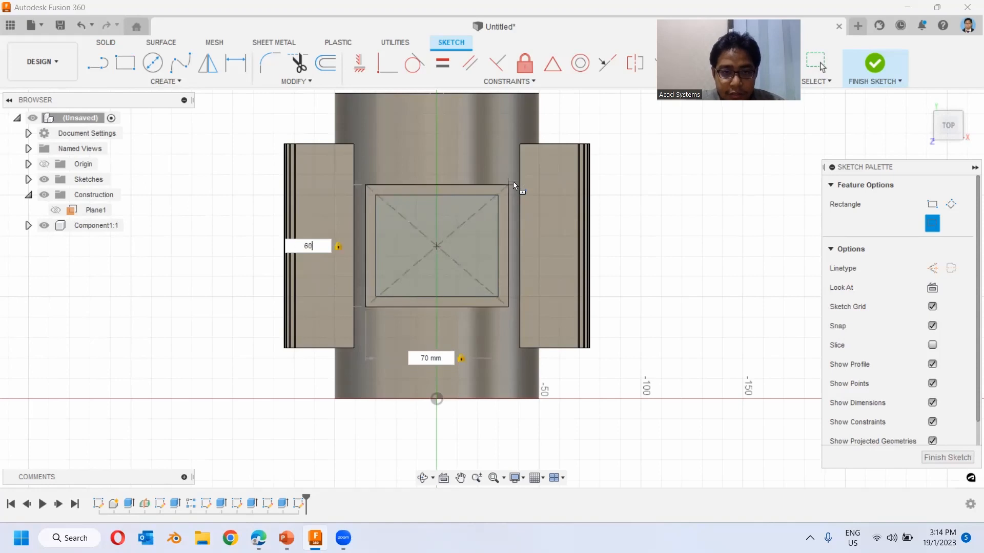
key(Return)
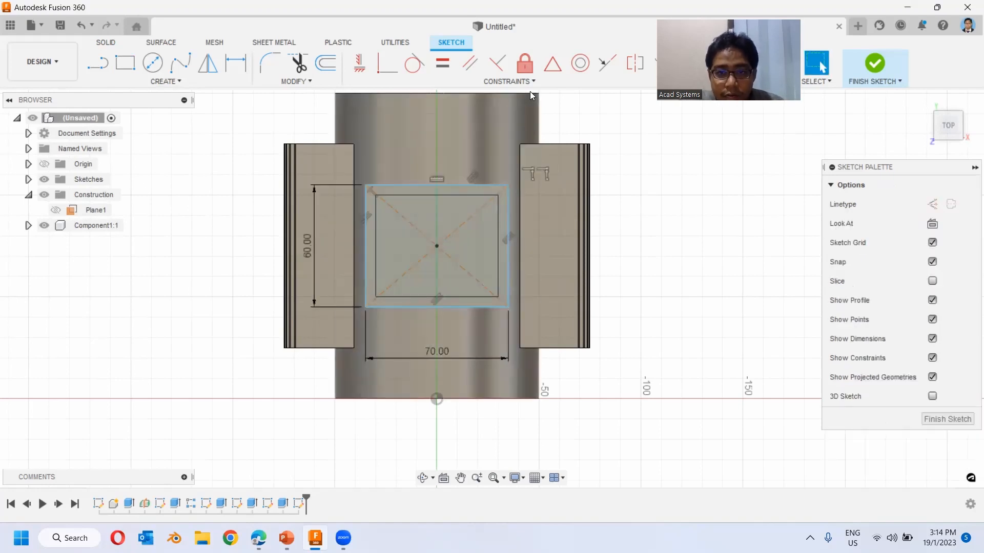
mouse_move(490, 152)
shift+middle_down()
mouse_move(505, 184)
mouse_move(567, 246)
mouse_move(531, 261)
mouse_move(513, 257)
shift+middle_up()
click(883, 69)
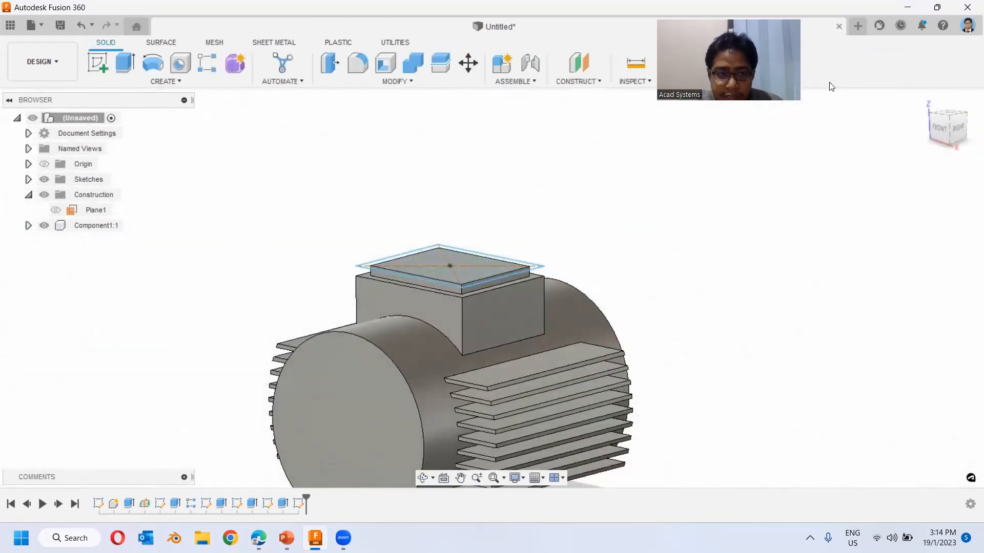
- Extrude both the inner and outer profiles of the new rectangle upward 20 mm, joined to the pad
key(e)
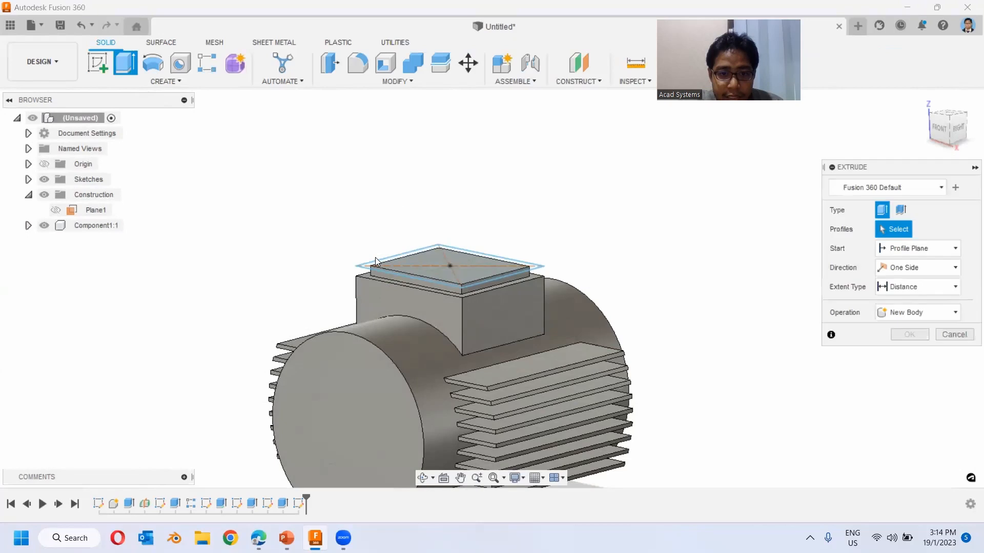
click(388, 263)
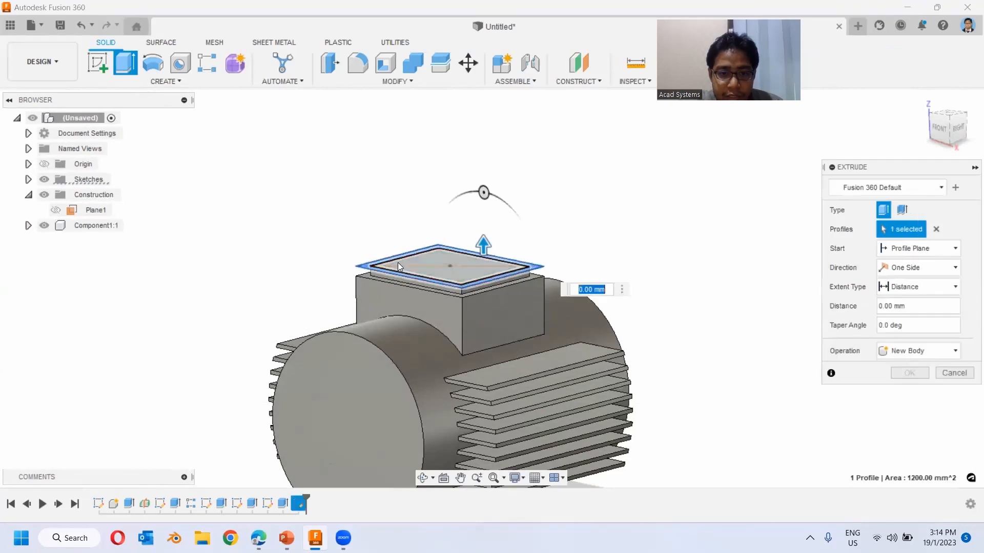
click(398, 263)
drag(449, 253, 453, 210)
shift+middle_drag(631, 183, 698, 195)
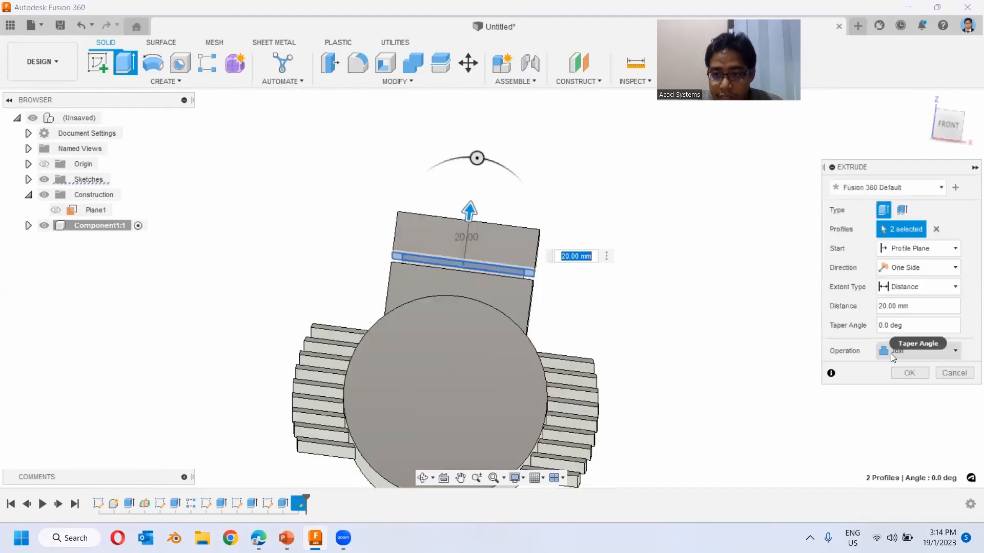
click(904, 373)
- Check the pump image on the PowerPoint slide and start a sketch in Fusion 360 on the upper block's front face
click(286, 538)
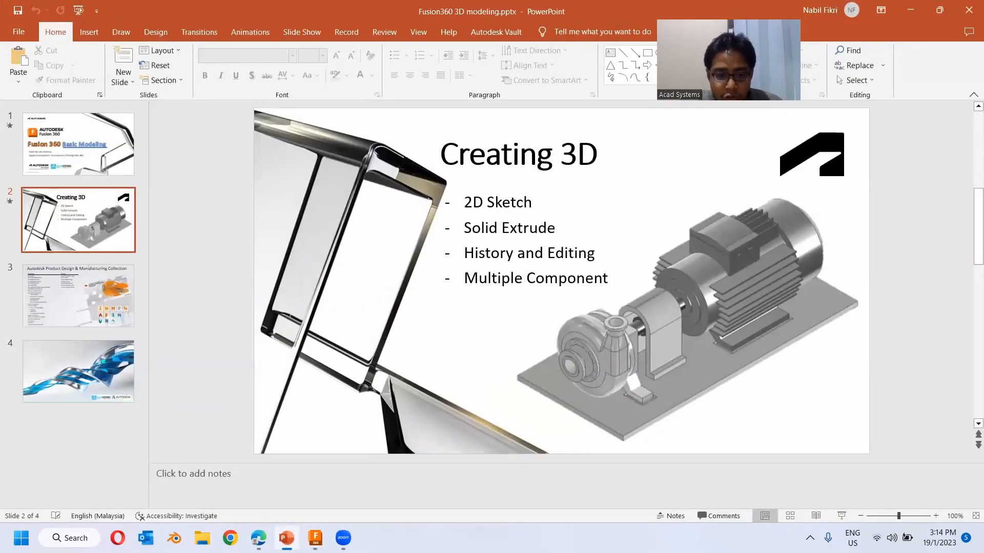
click(315, 538)
click(98, 60)
click(504, 233)
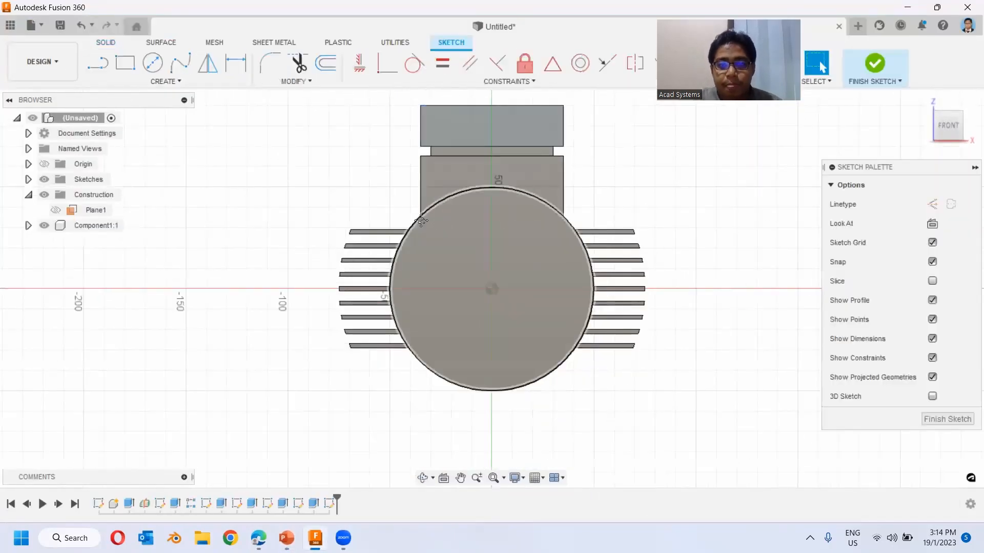
middle_drag(421, 220, 404, 305)
scroll(461, 215, up, 3)
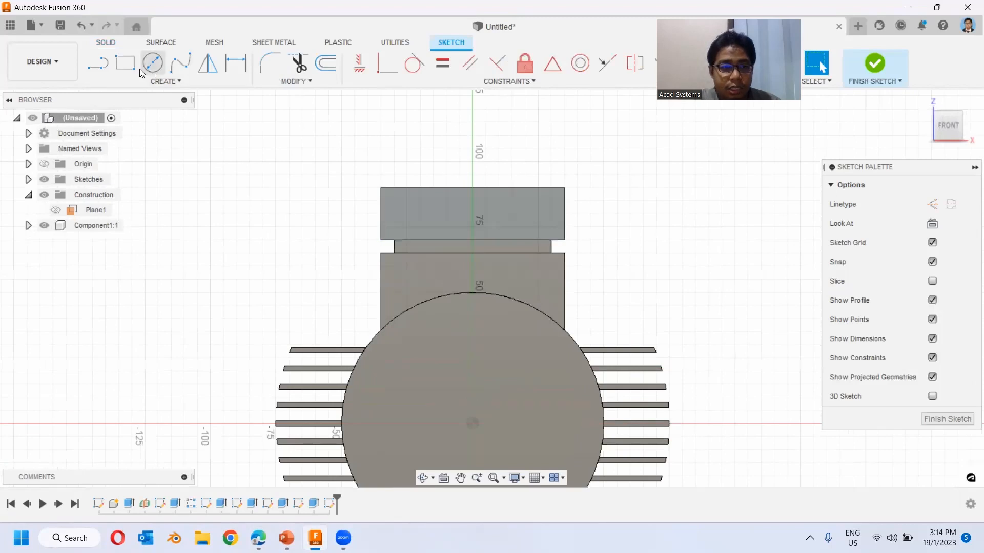
scroll(522, 302, up, 1)
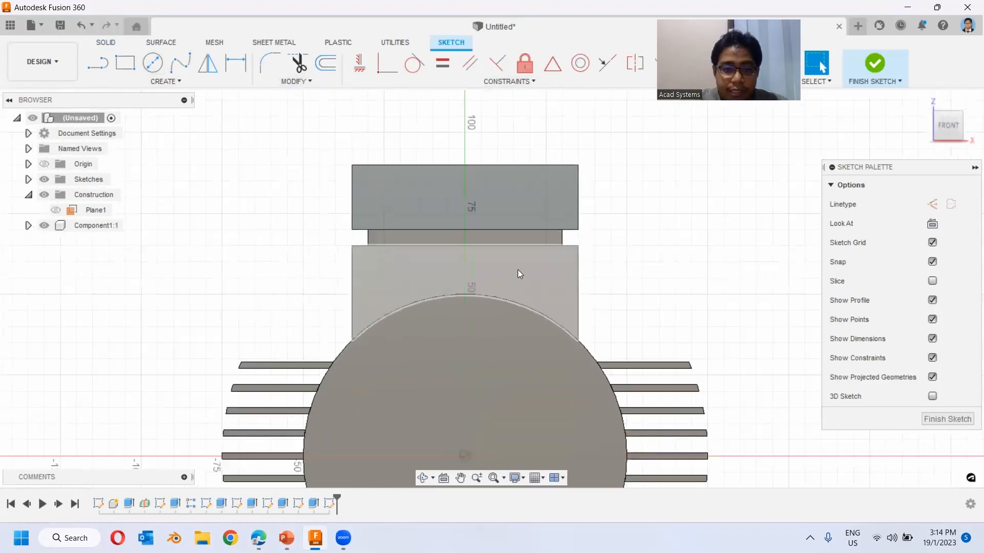
scroll(518, 272, down, 3)
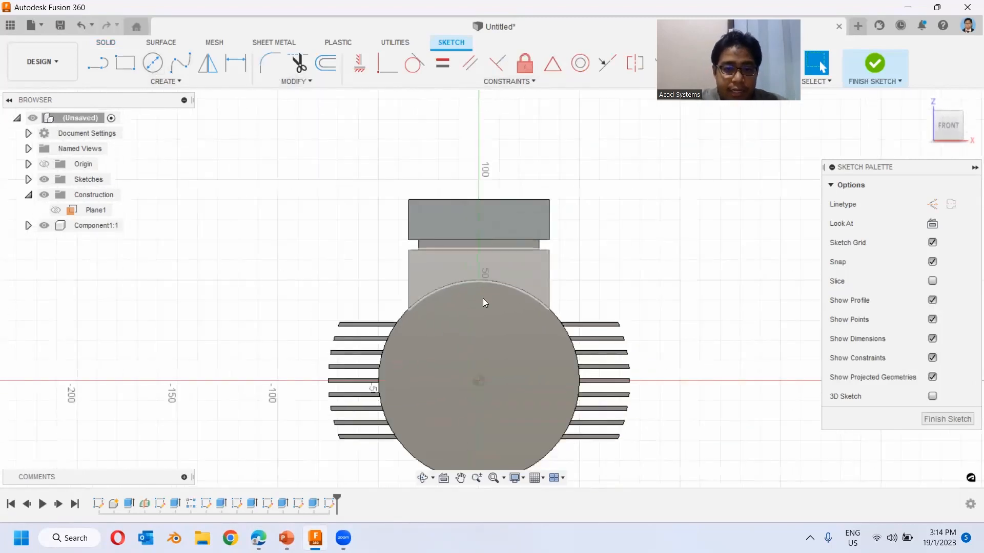
- Sketch a 170 mm diameter circle centred on the motor cylinder's axis
click(152, 62)
click(478, 380)
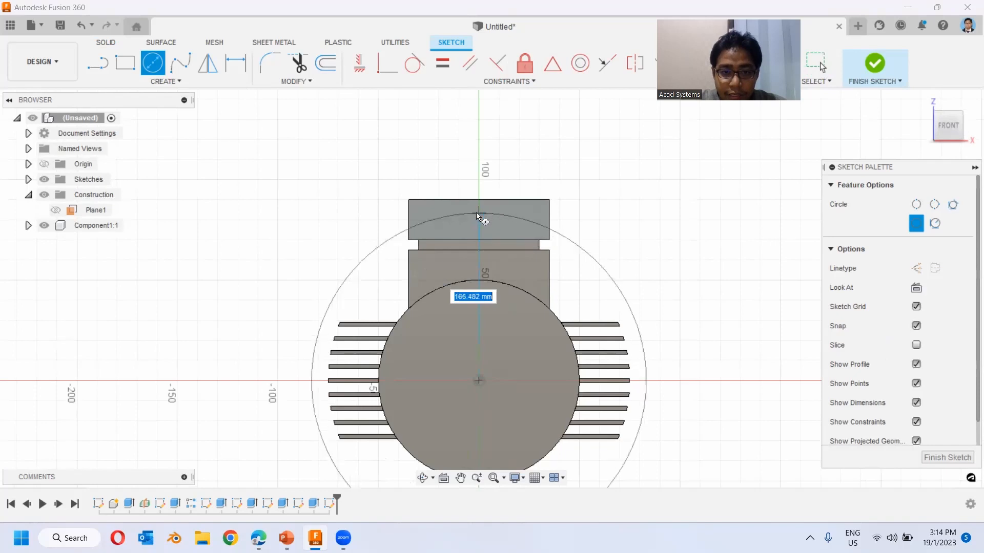
text(170)
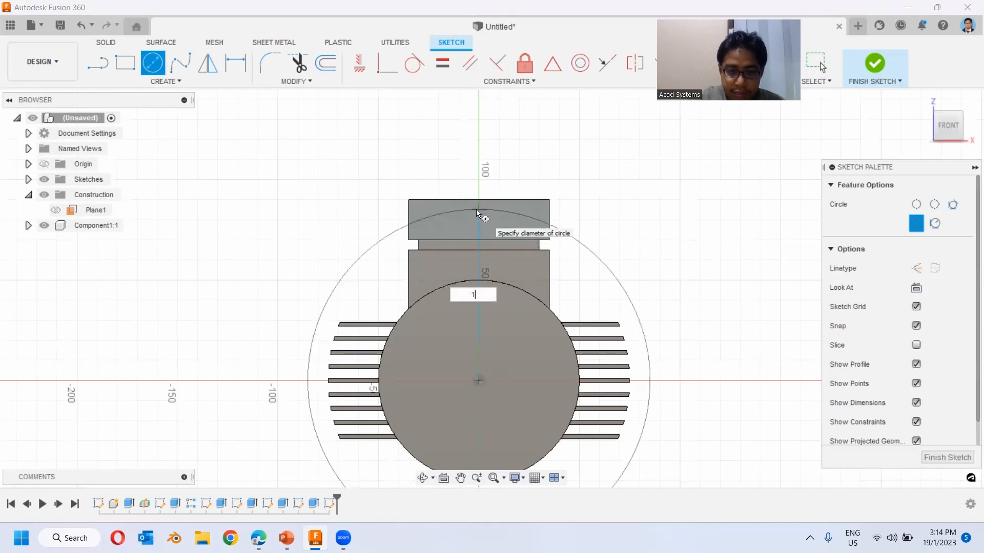
key(Return)
key(Escape)
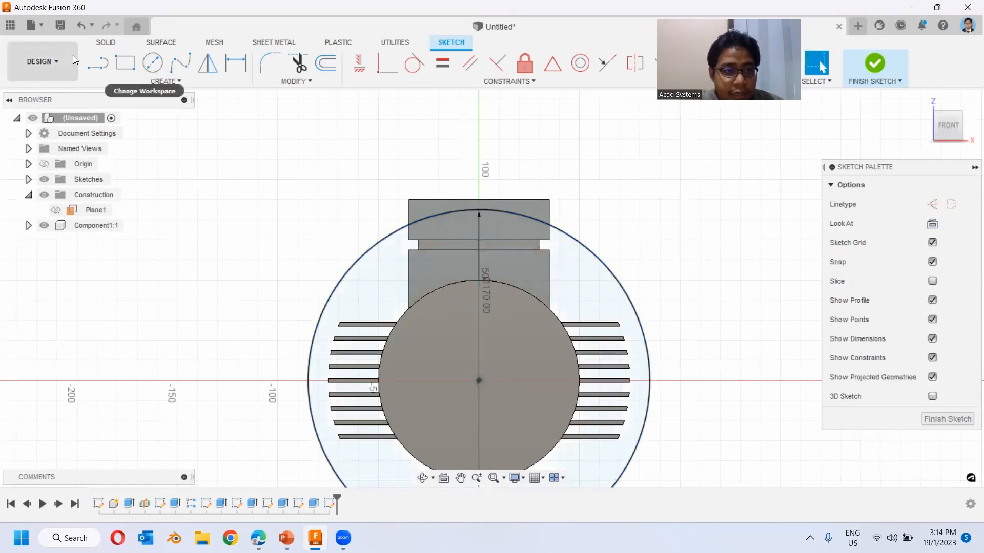
- Draw a horizontal 70 mm line across the upper block's front face, joining the midpoints of its two side edges
click(96, 63)
scroll(426, 210, up, 2)
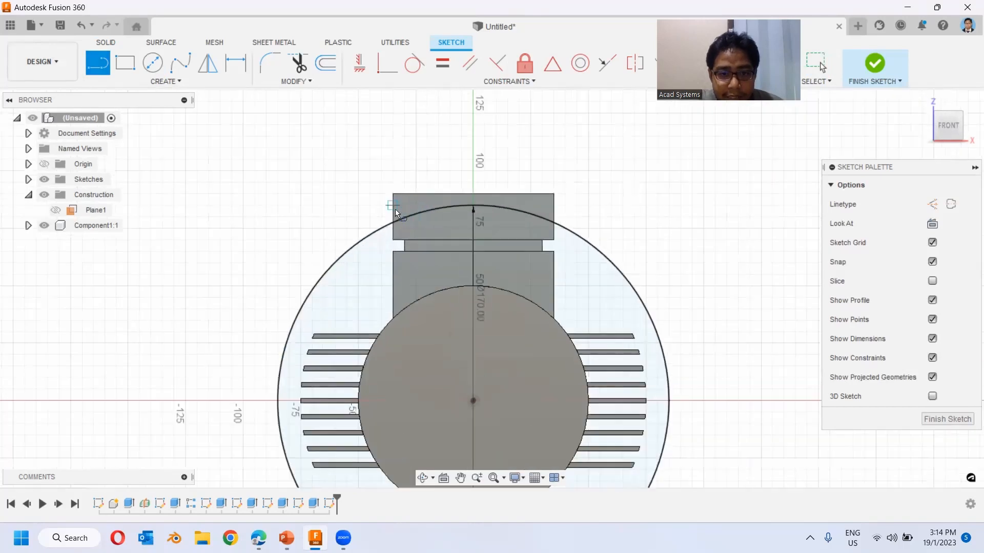
click(395, 213)
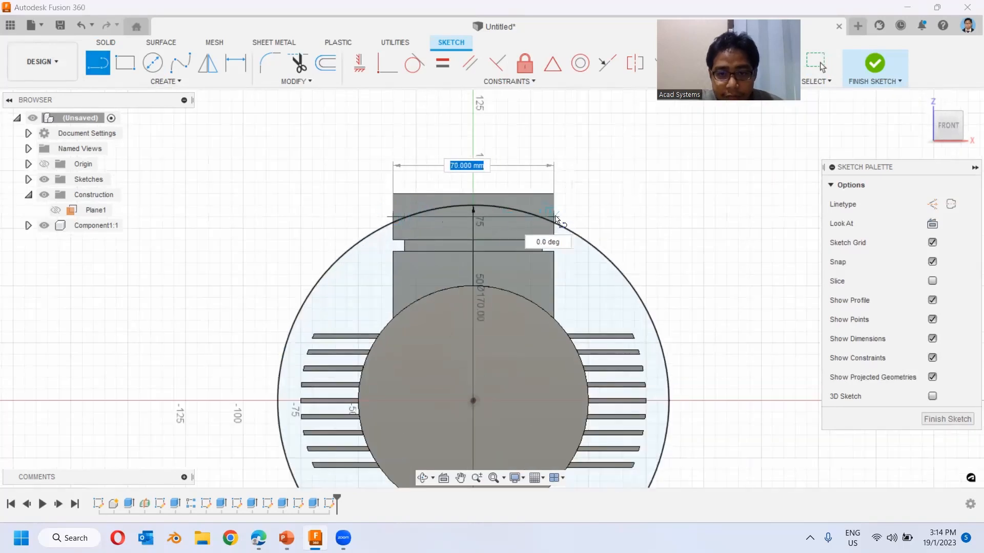
click(574, 198)
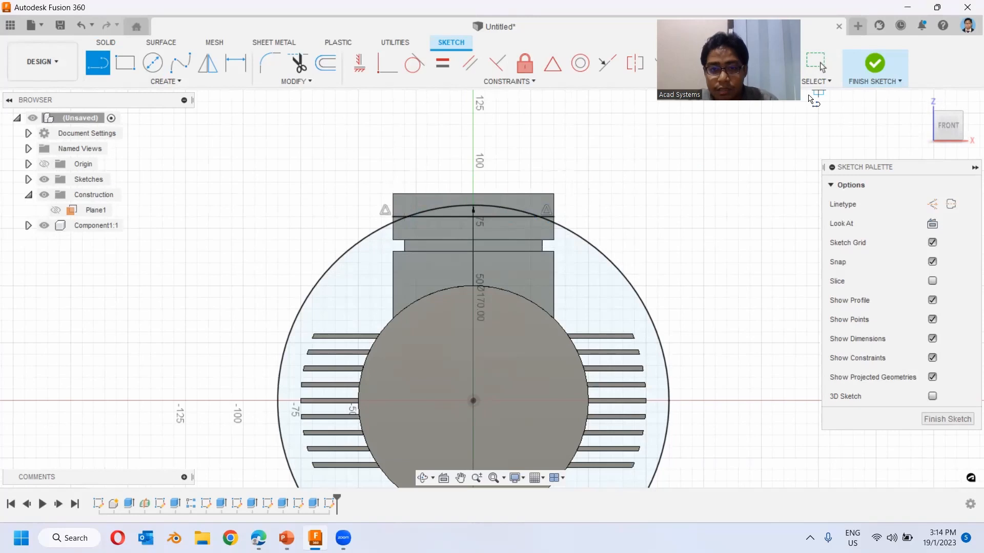
- Outline the upper block's front face above the horizontal line with 10 mm side lines and a line along its top edge, and finish the sketch
click(393, 193)
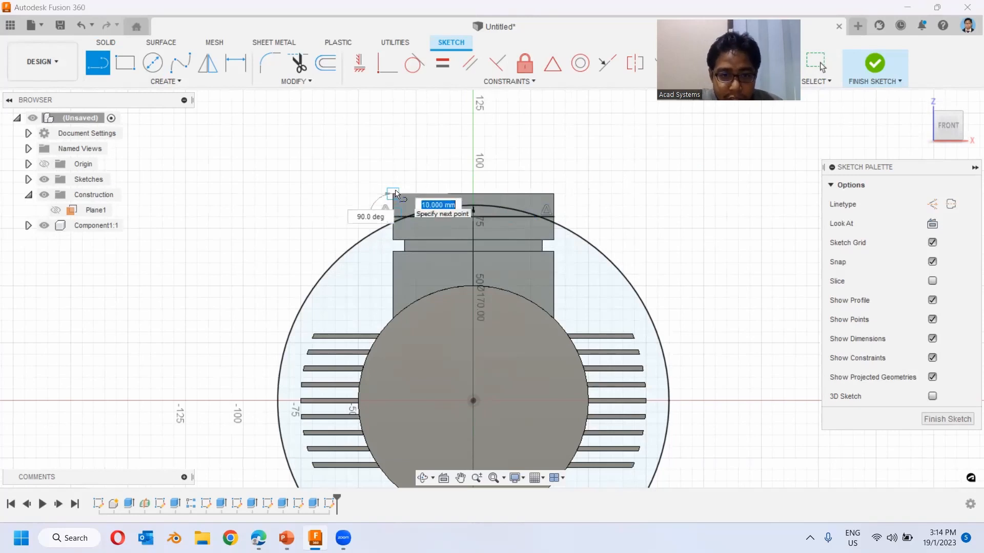
click(554, 193)
click(393, 194)
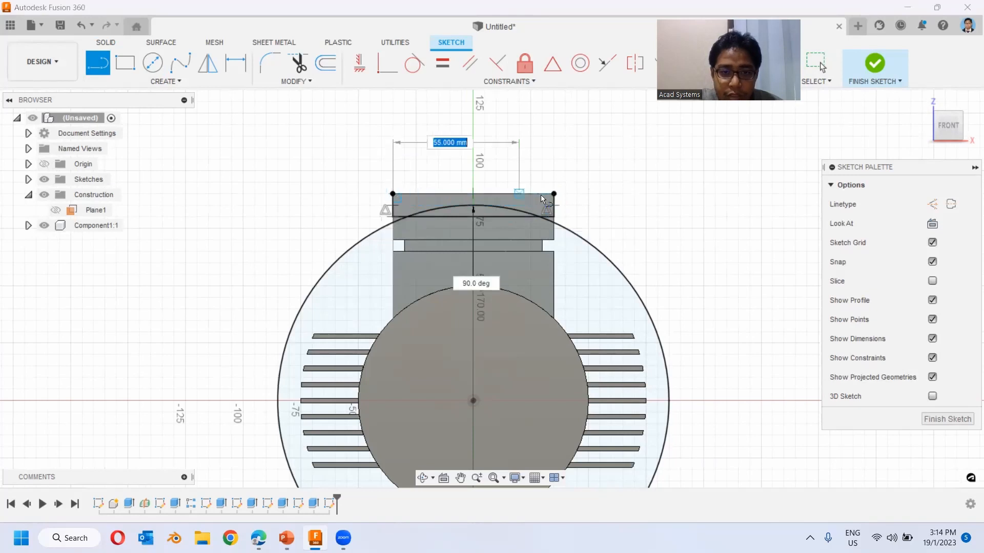
click(554, 194)
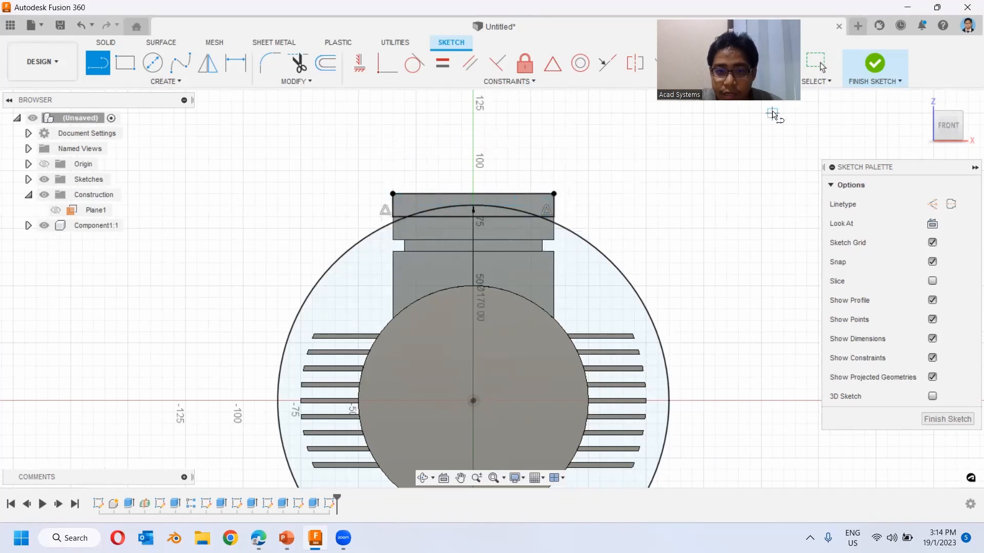
click(875, 64)
shift+middle_drag(593, 246, 394, 251)
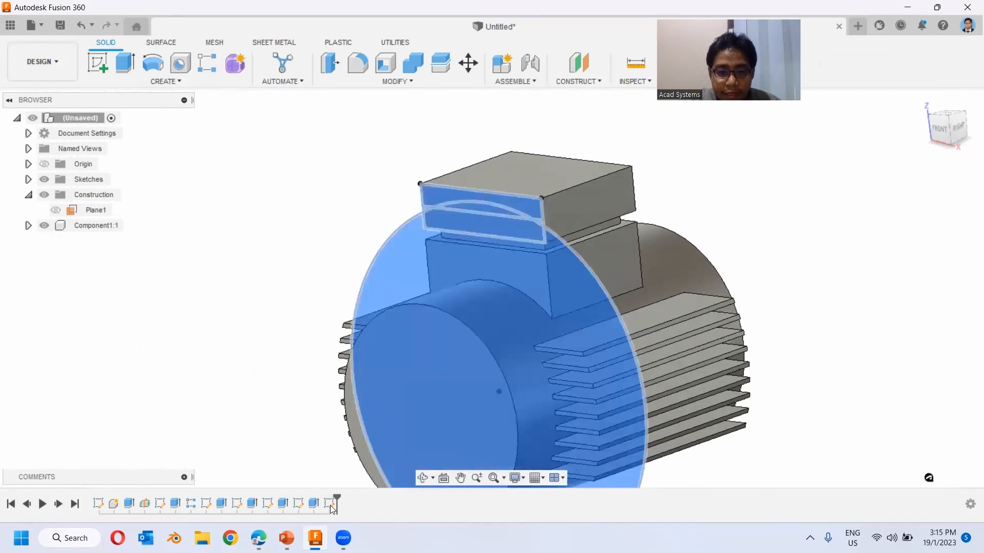
- Reopen the front-face sketch, trim away the part of the 170 mm circle outside the block, and finish the sketch
double_click(330, 505)
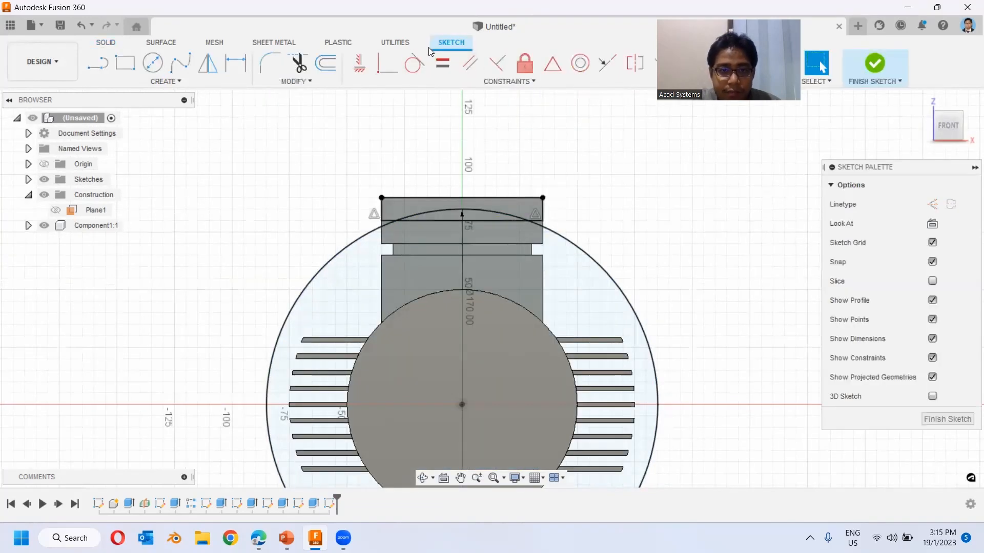
click(298, 62)
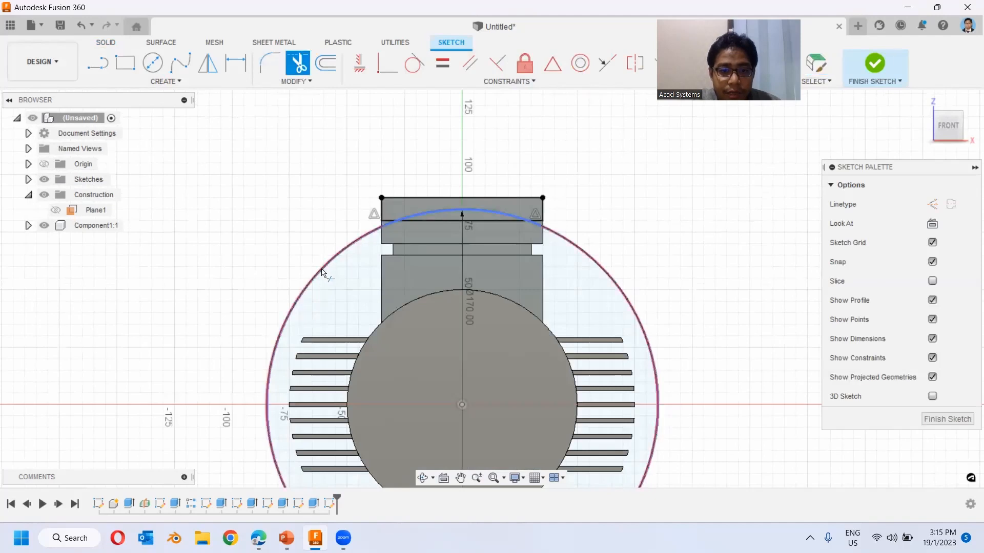
click(322, 272)
click(871, 69)
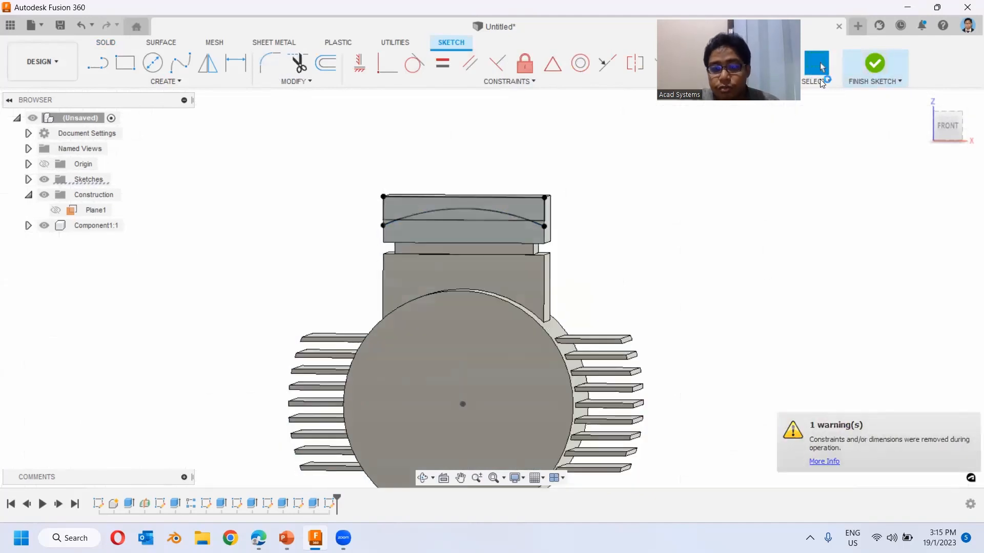
scroll(433, 219, down, 2)
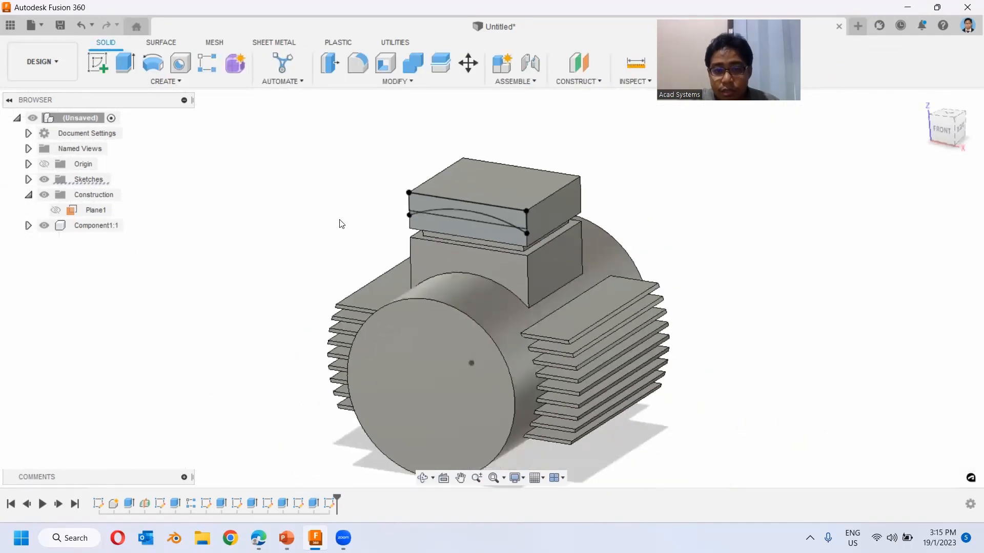
scroll(325, 211, up, 4)
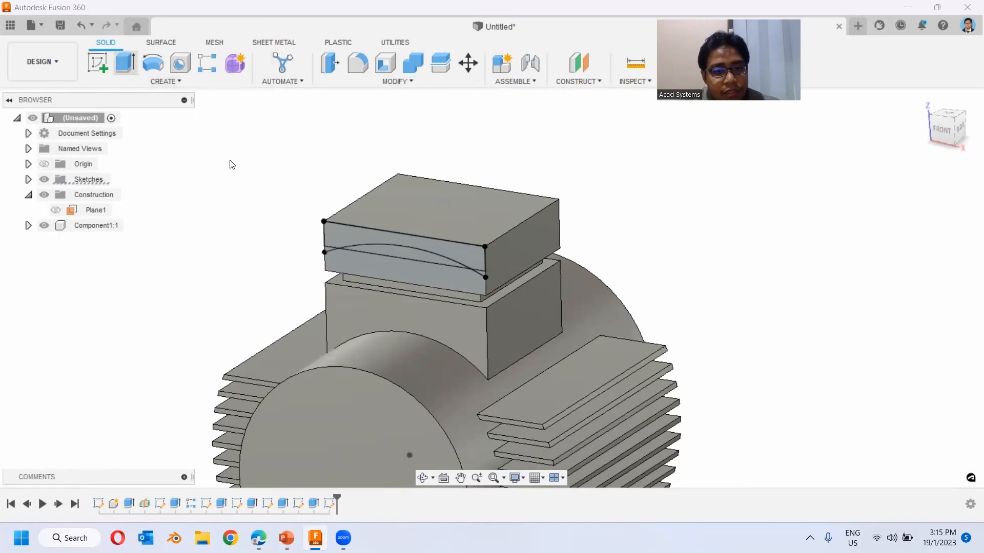
- Extrude the profile above the arc back through the full upper block as a cut, leaving a curved lid
key(e)
click(347, 253)
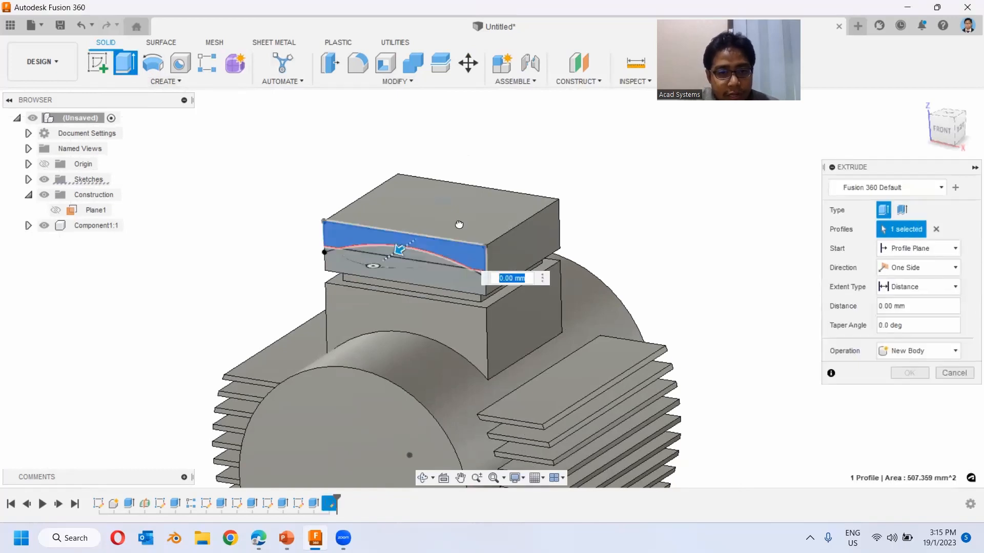
drag(399, 250, 552, 248)
click(907, 393)
shift+middle_drag(621, 287, 687, 329)
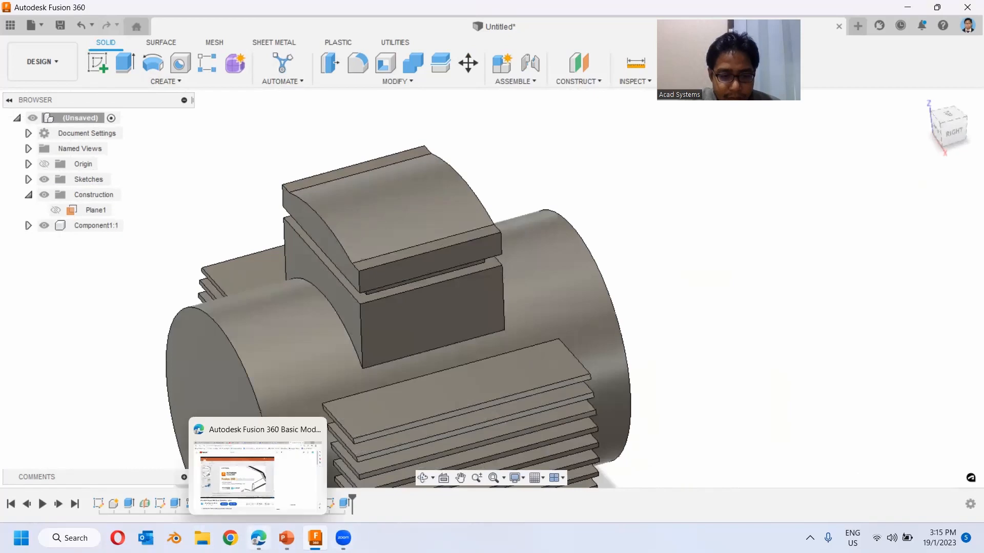
- Check the pump image on the PowerPoint slide and start a sketch in Fusion 360 on the motor cylinder's rear face
click(287, 538)
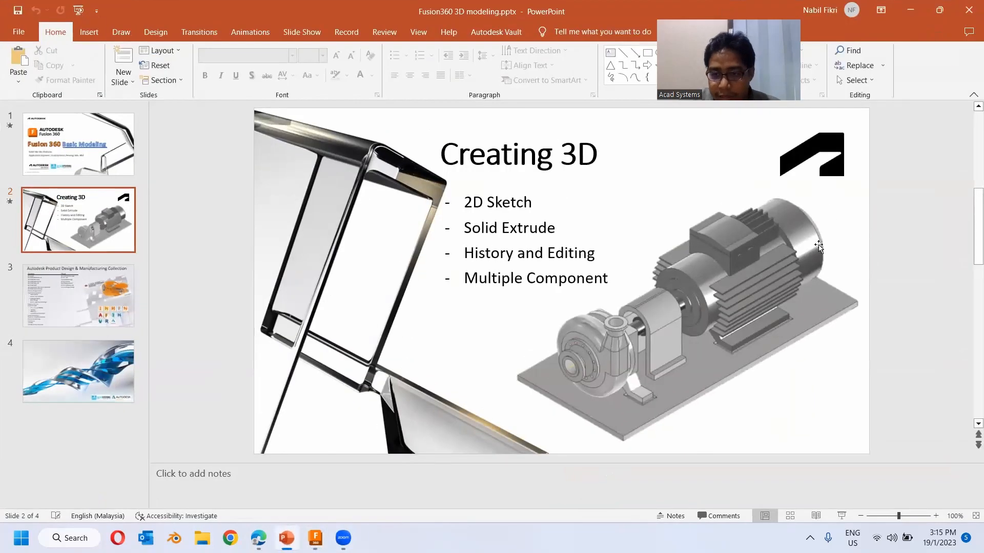
click(315, 538)
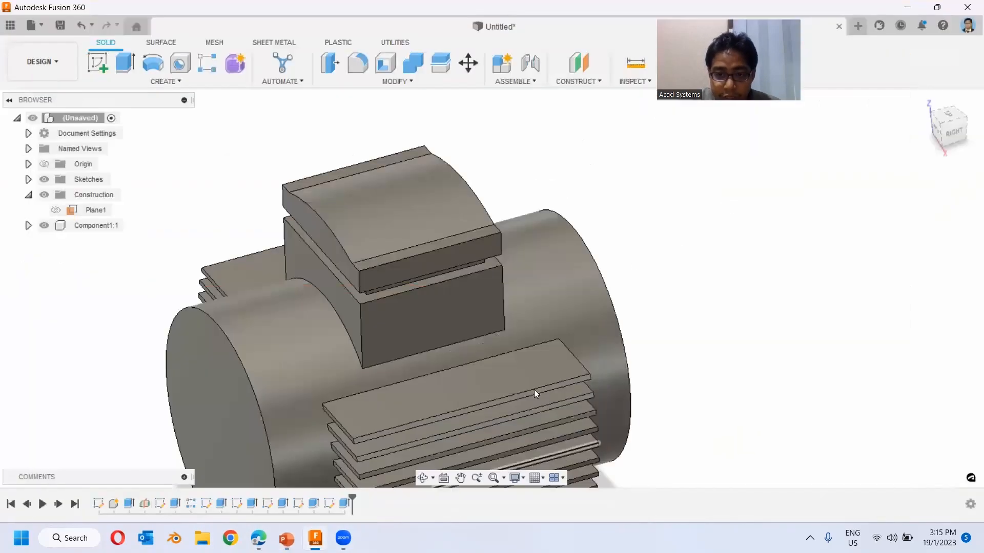
mouse_move(622, 296)
shift+middle_down()
mouse_move(573, 313)
mouse_move(304, 290)
shift+middle_up()
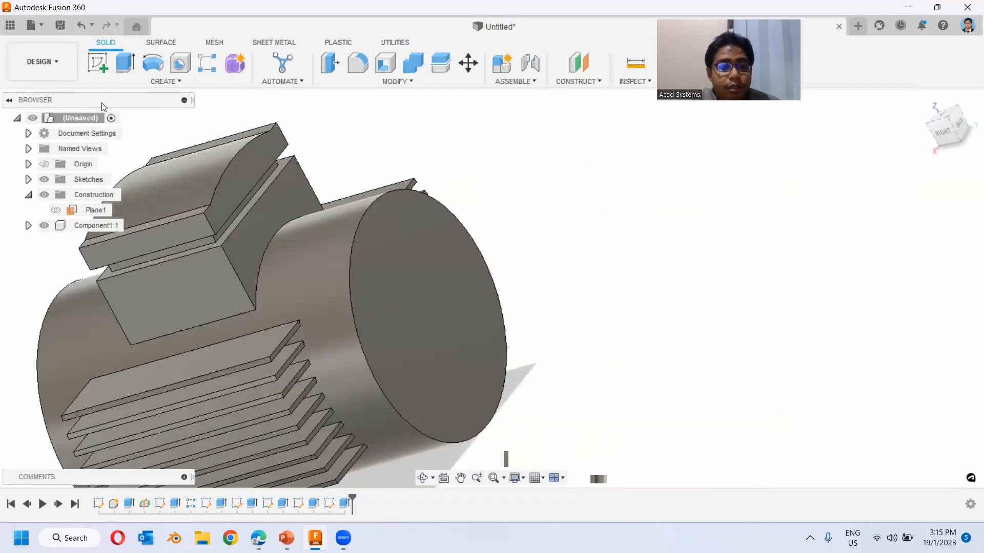
click(421, 292)
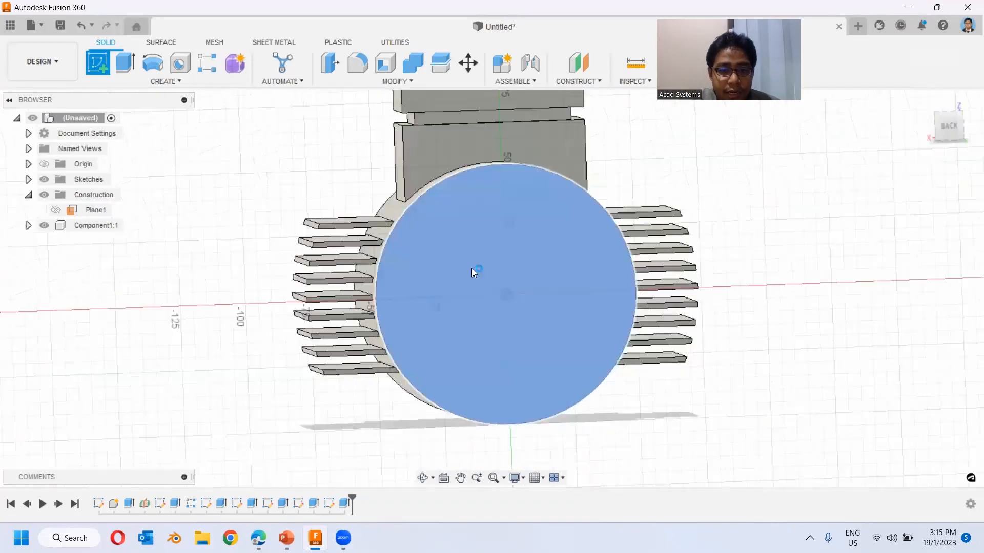
- Sketch a 130 mm diameter circle centred on the motor cylinder's rear face and finish the sketch
click(148, 64)
click(492, 289)
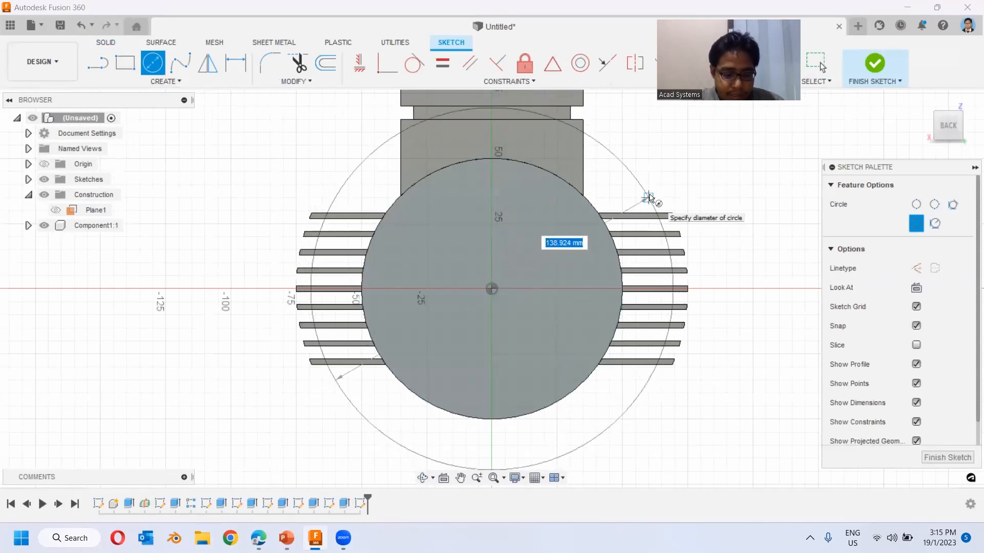
key(Return)
key(Escape)
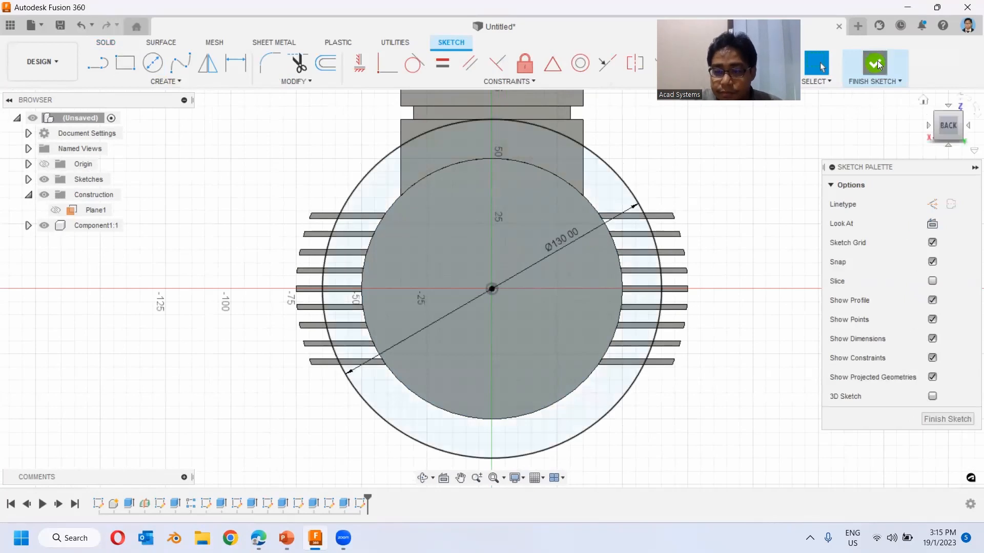
click(875, 63)
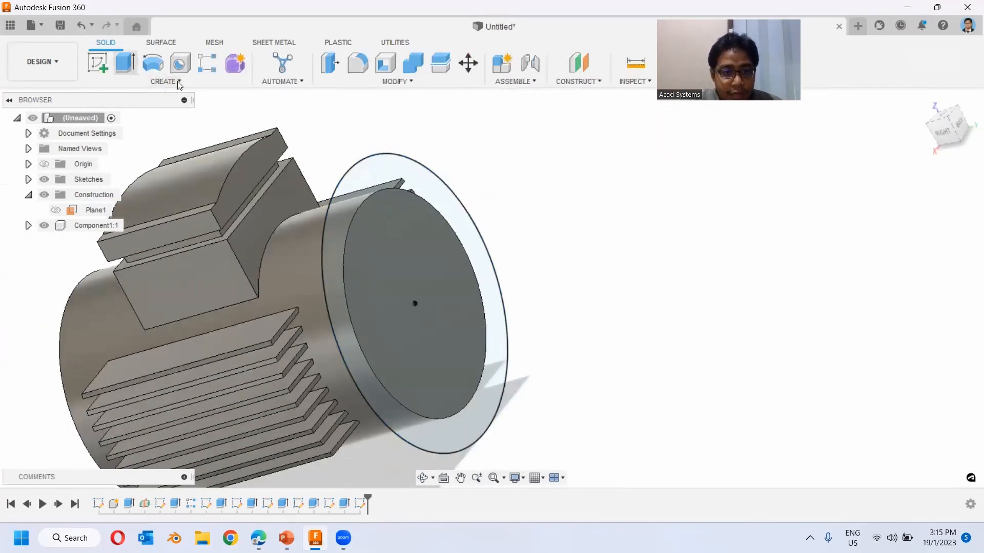
- Extrude the ring and inner circle profiles 40 mm outward from the rear face, joined to the motor body
key(e)
click(361, 220)
click(429, 292)
drag(429, 292, 579, 257)
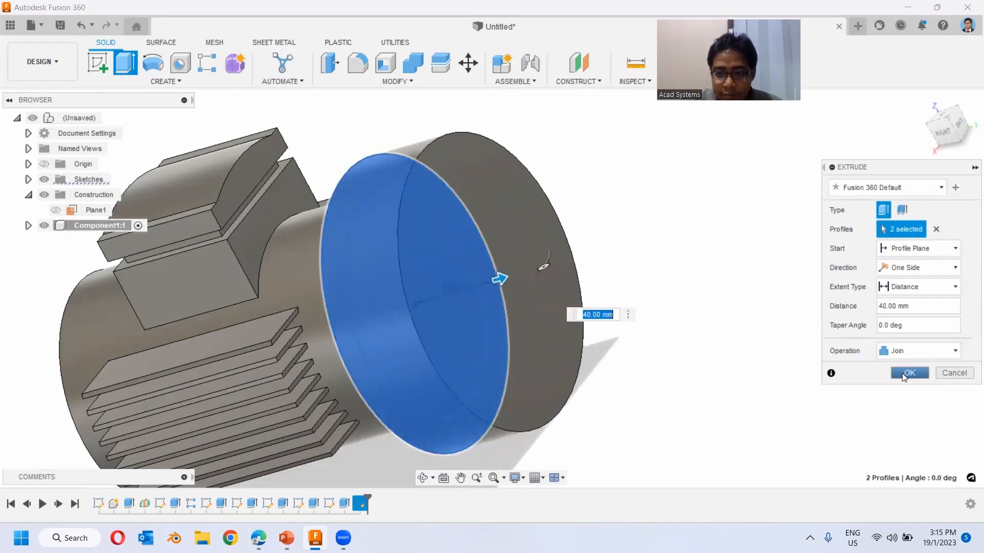
click(904, 373)
shift+middle_drag(642, 286, 702, 230)
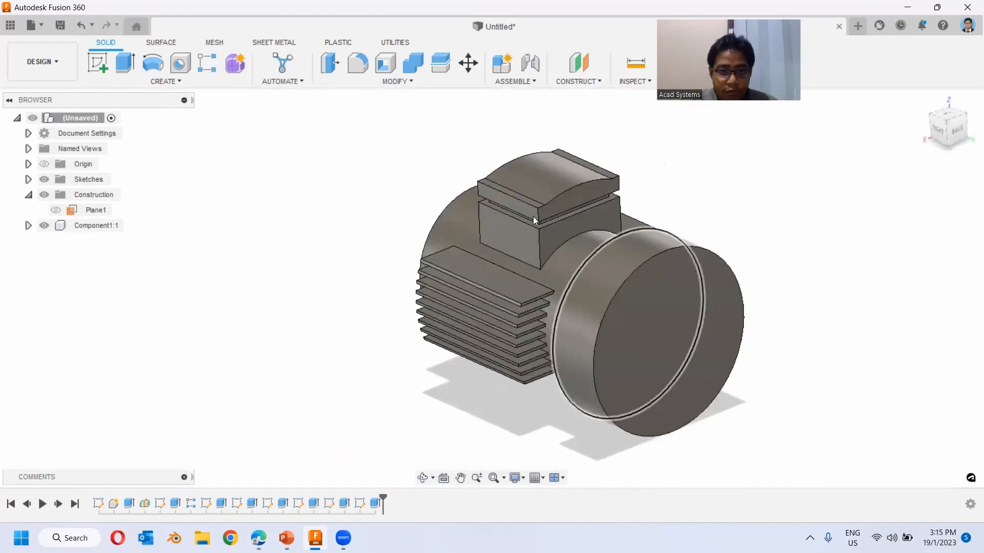
- Chamfer the outer circular edge of the rear end cap with an equal distance of 15 mm
click(396, 82)
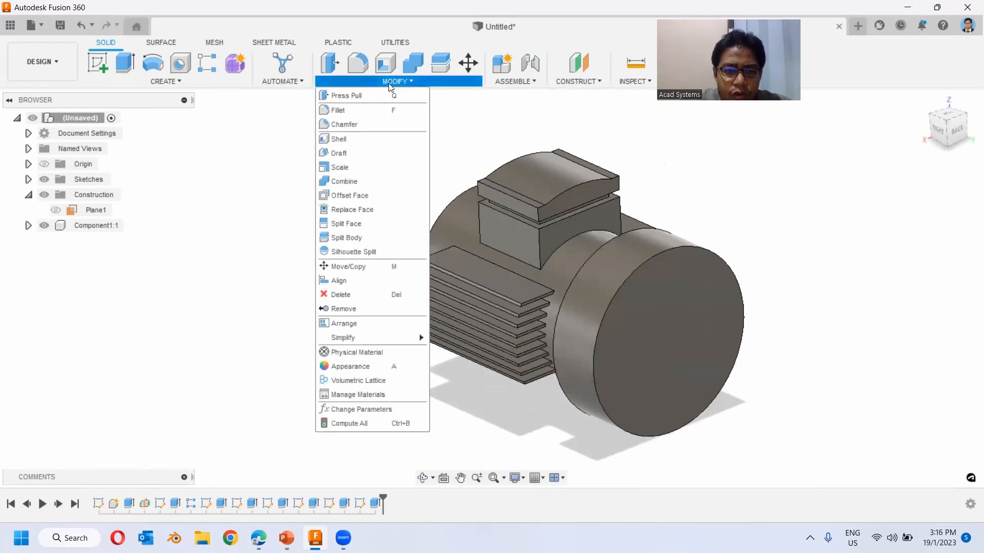
click(344, 125)
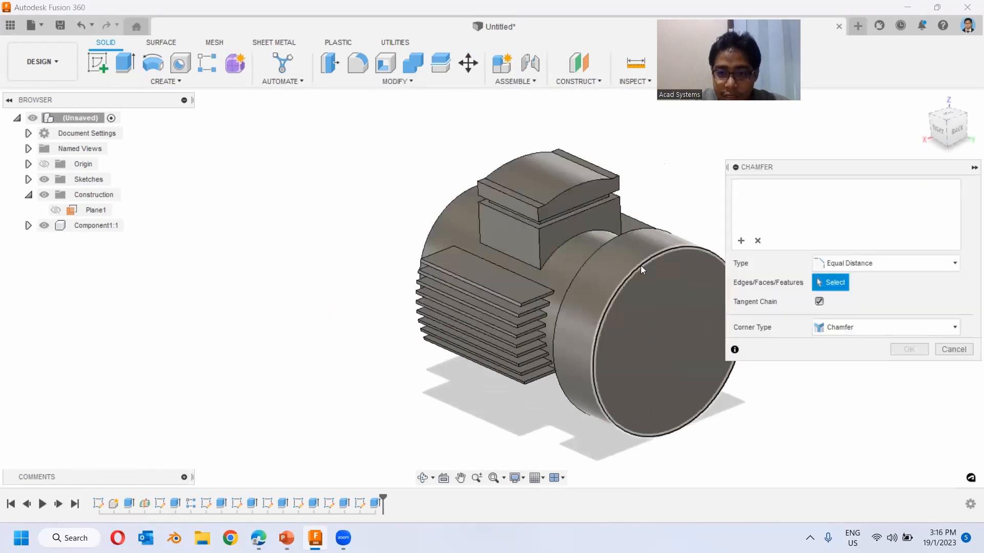
click(641, 266)
drag(642, 264, 637, 271)
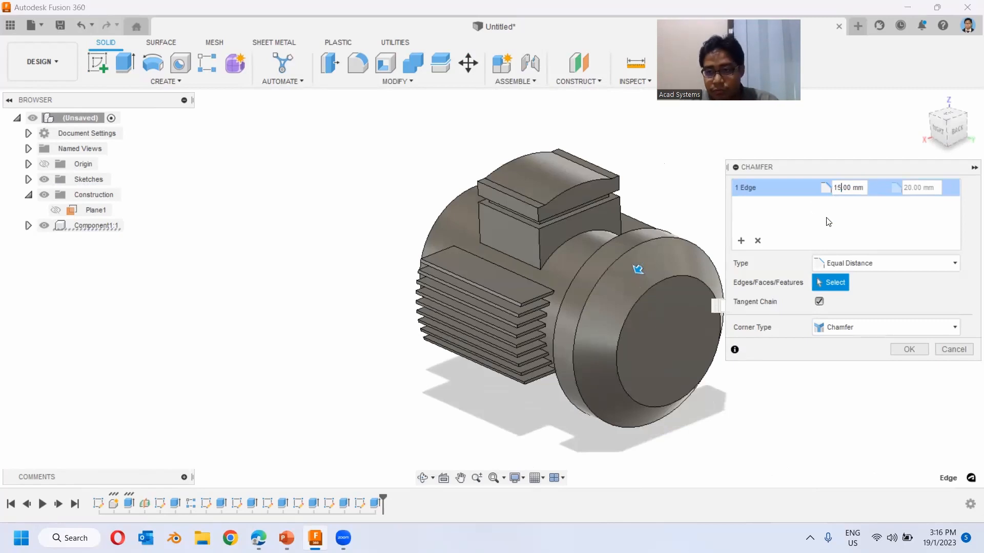
key(Return)
- Roll the design history back to just after Extrude5 and forward again to the end to review the features
shift+middle_drag(588, 247, 968, 149)
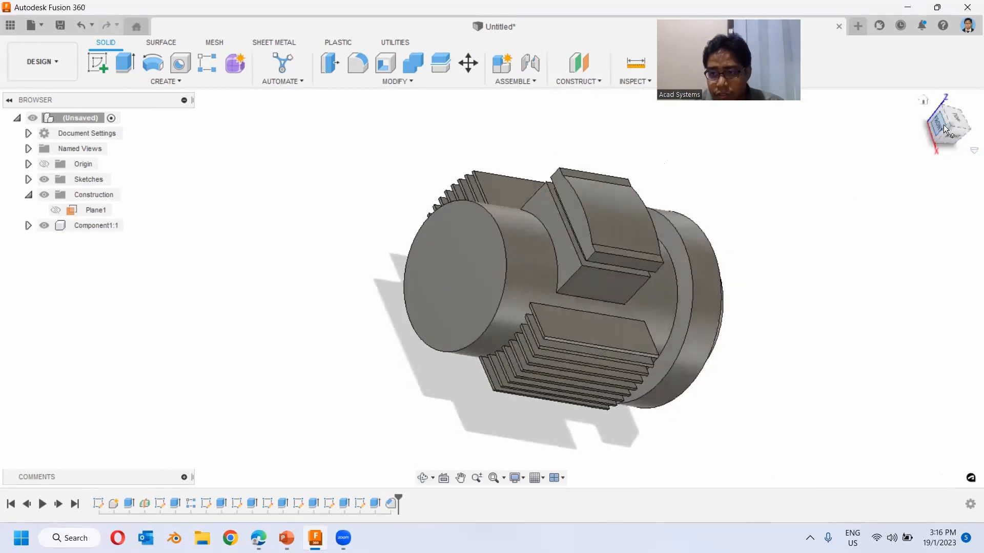
click(952, 128)
click(962, 114)
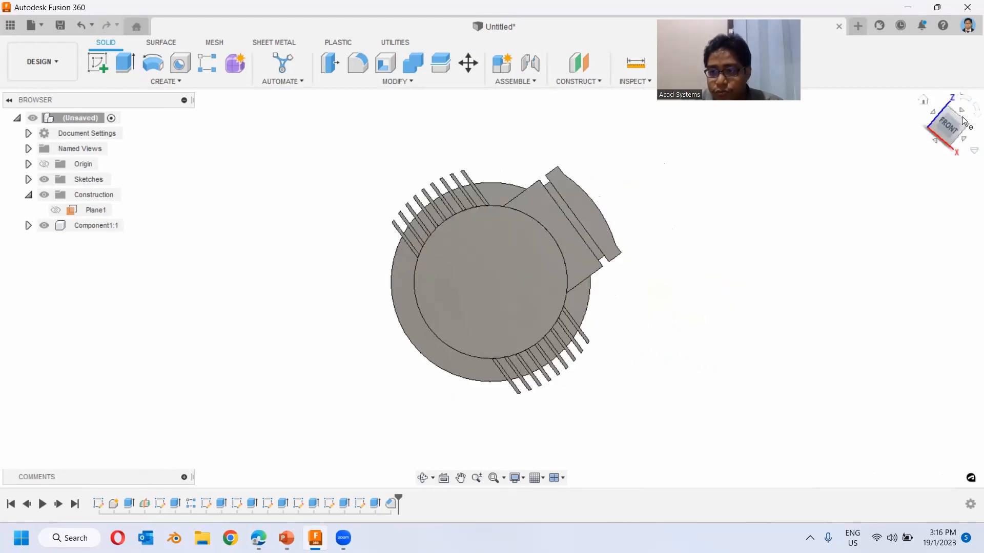
click(961, 114)
middle_drag(524, 285, 470, 298)
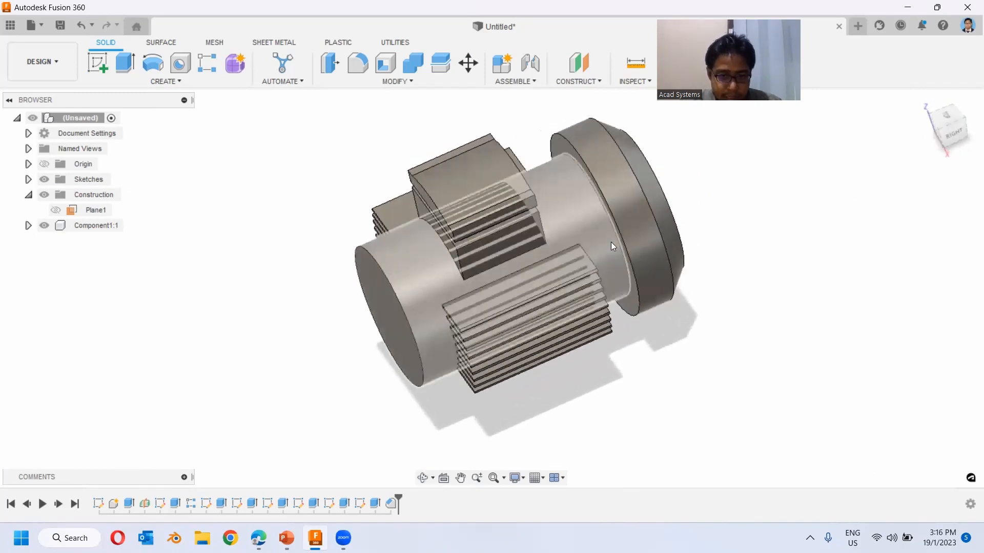
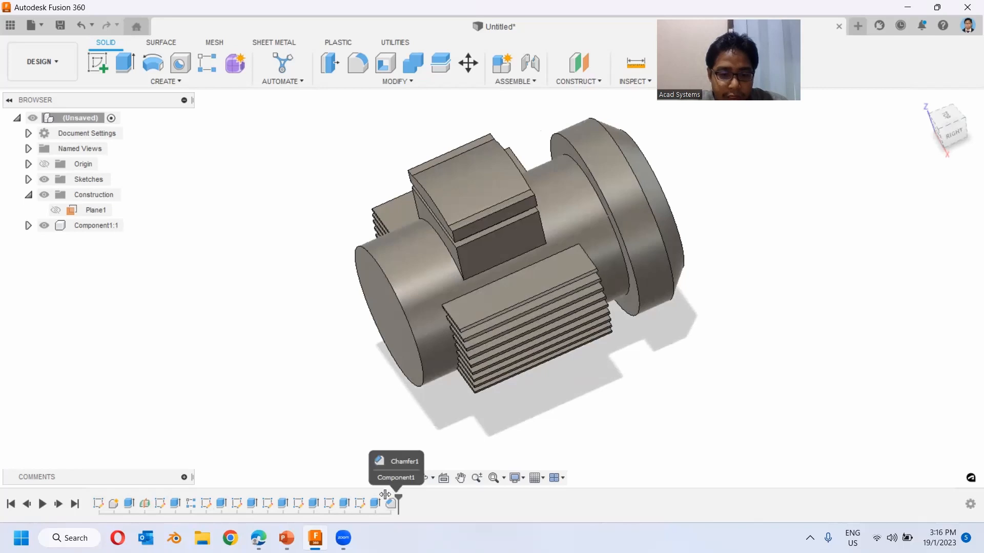
drag(393, 494, 282, 496)
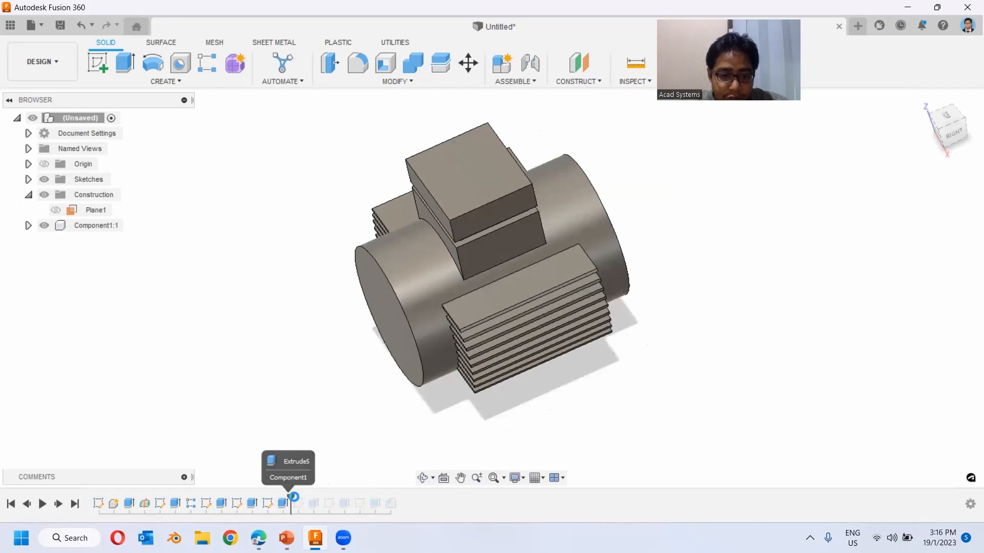
drag(290, 499, 397, 497)
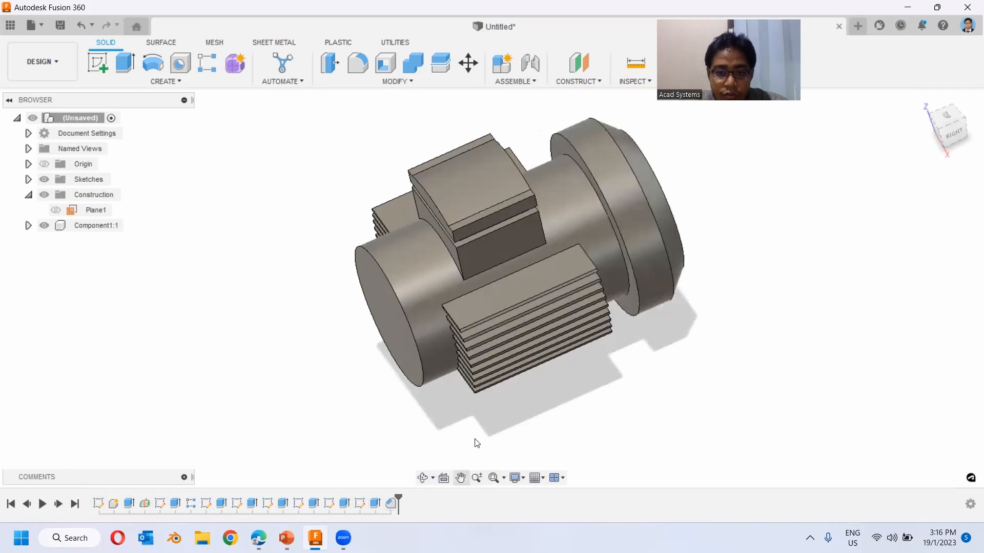
- Edit the rear end cap's sketch to set the circle's diameter to 125 mm, and finish the sketch
double_click(361, 507)
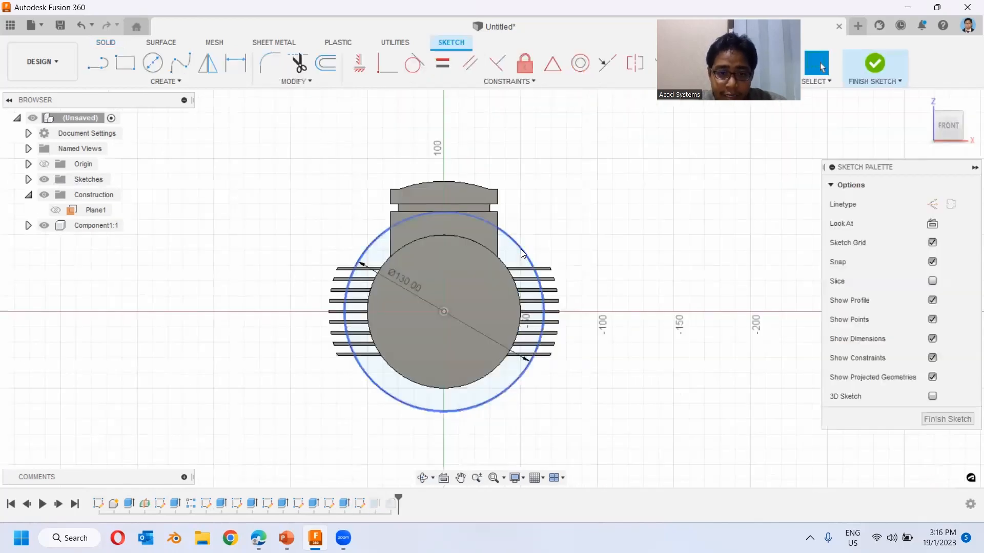
double_click(404, 282)
text(125)
key(Return)
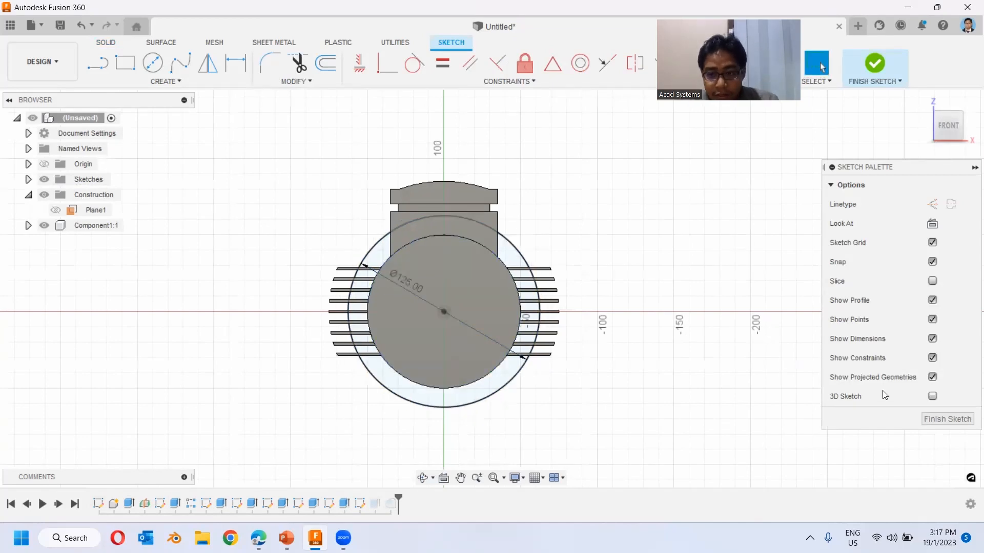
click(938, 419)
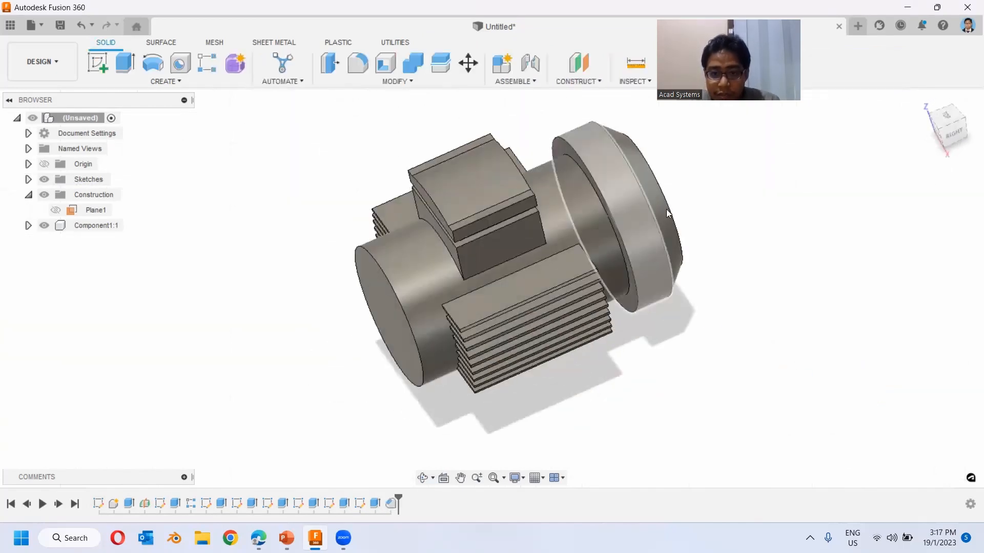
- Edit the motor body's base cylinder extrusion to set its distance to 130 mm
middle_drag(476, 286, 499, 291)
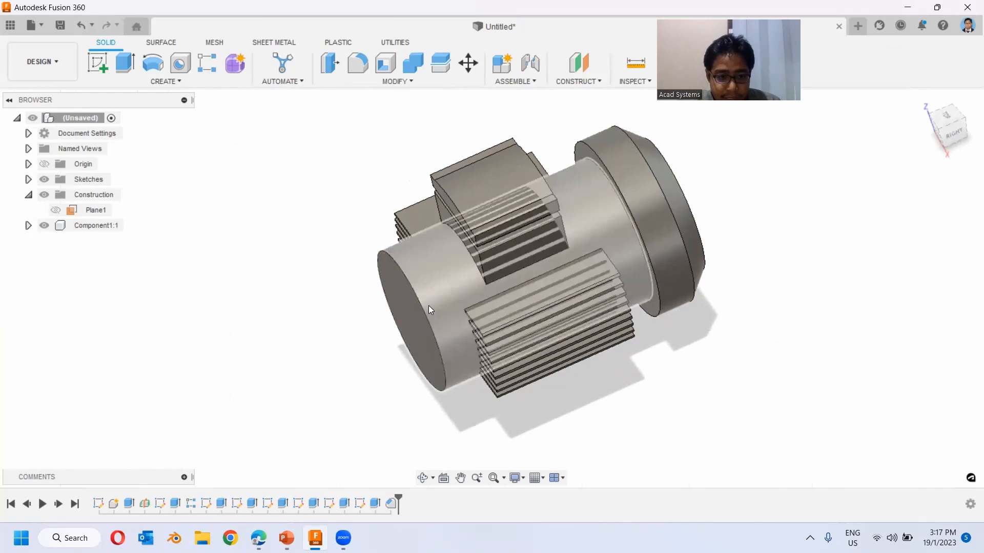
double_click(128, 504)
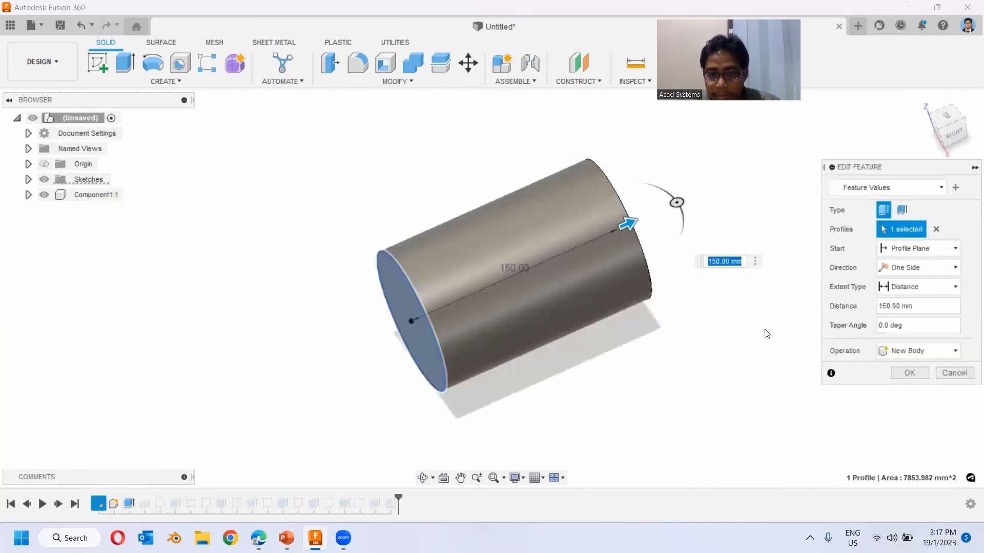
double_click(906, 306)
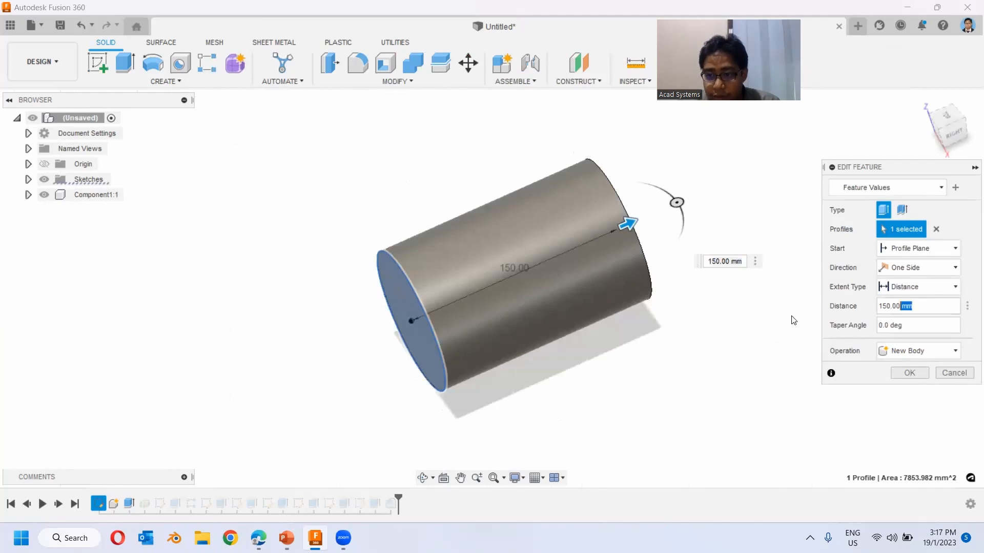
text(130)
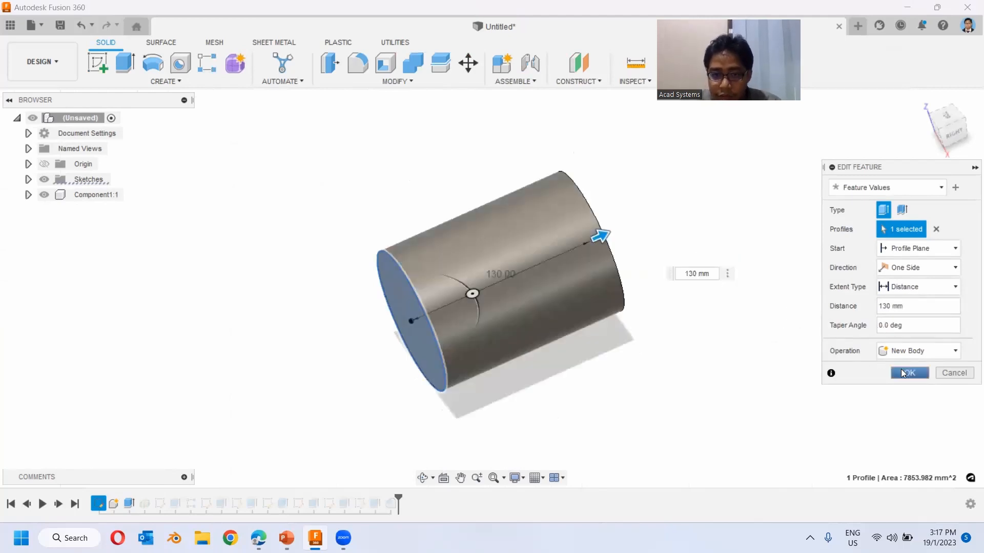
click(901, 369)
- Open the terminal box's neck and lid sketches one after the other to examine their rectangles and dimensions, closing each
shift+middle_drag(512, 247, 503, 206)
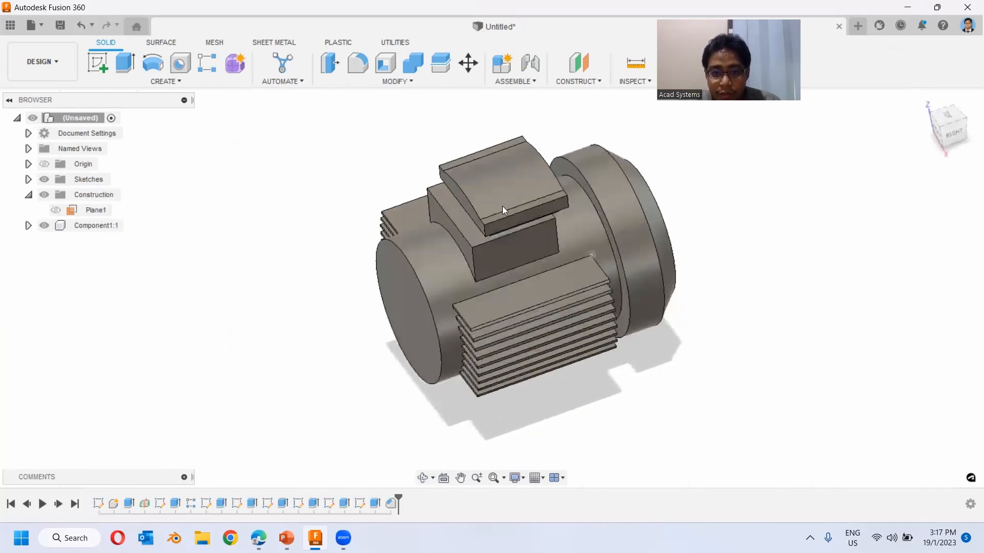
scroll(484, 185, up, 2)
shift+middle_drag(452, 160, 538, 205)
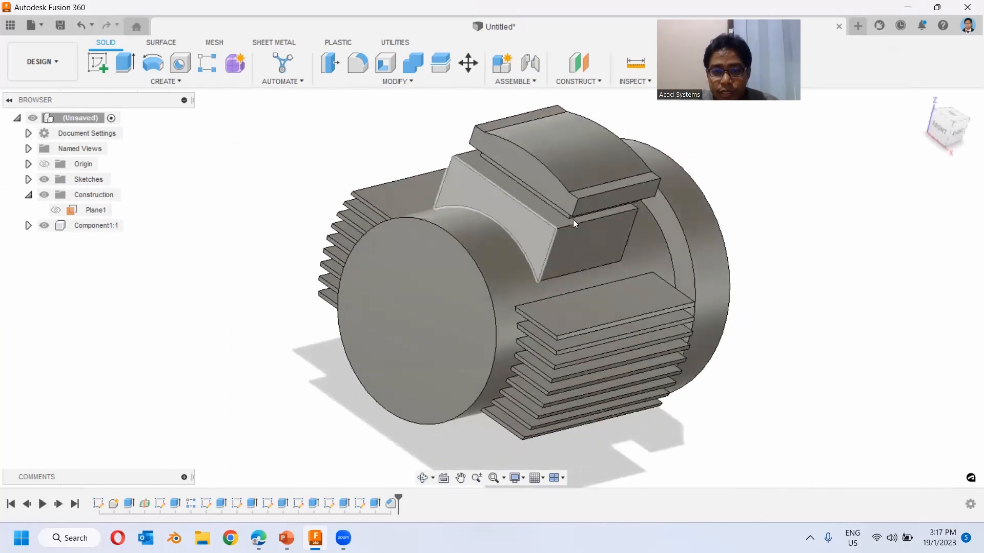
click(297, 505)
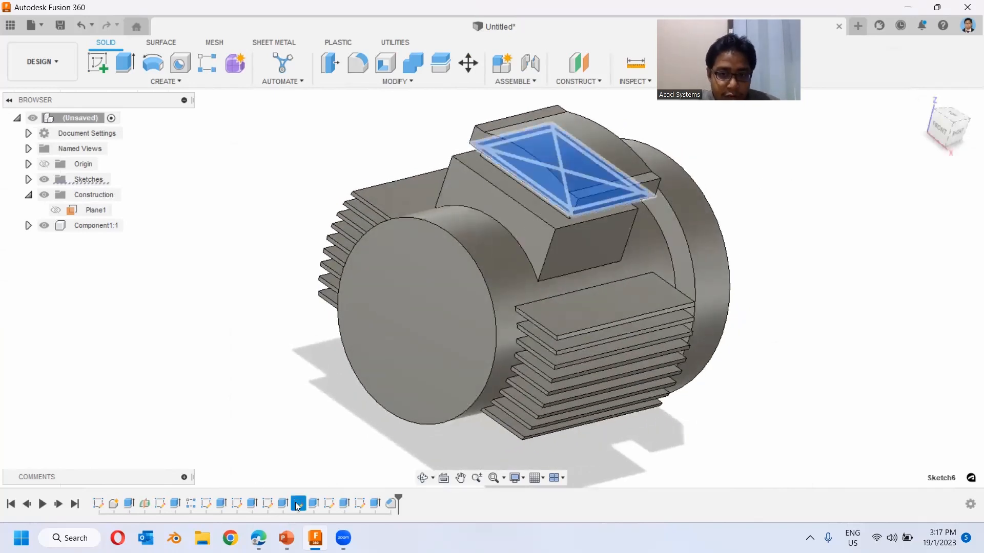
click(277, 406)
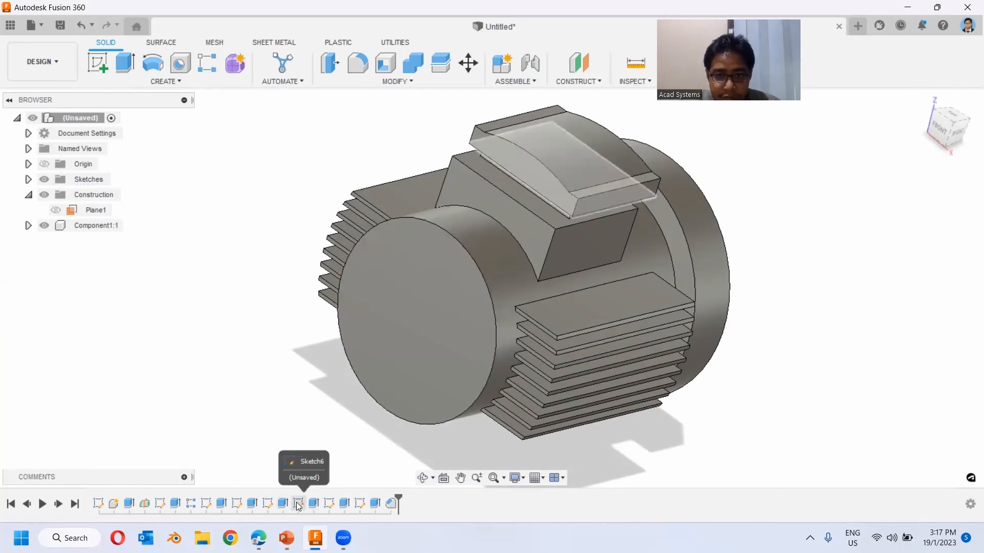
double_click(267, 504)
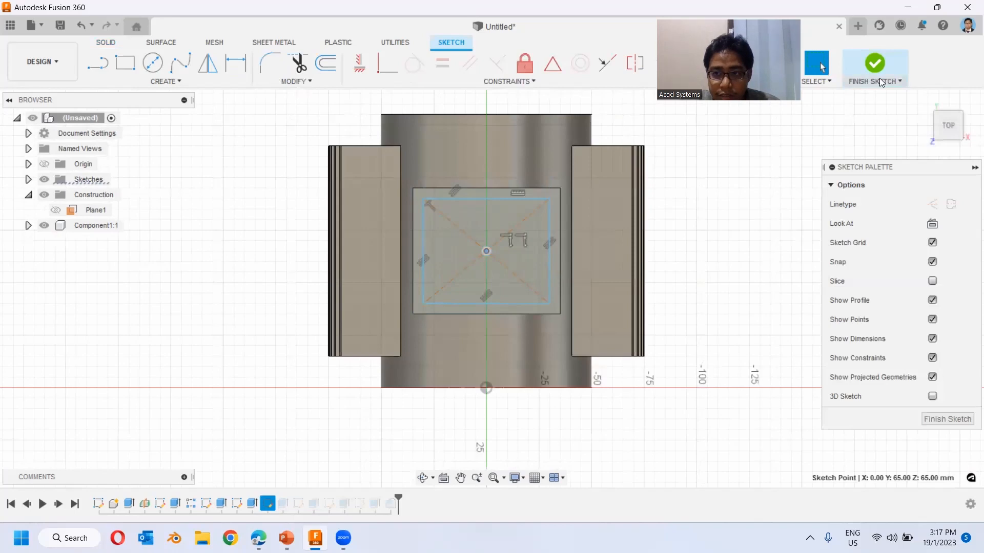
click(875, 63)
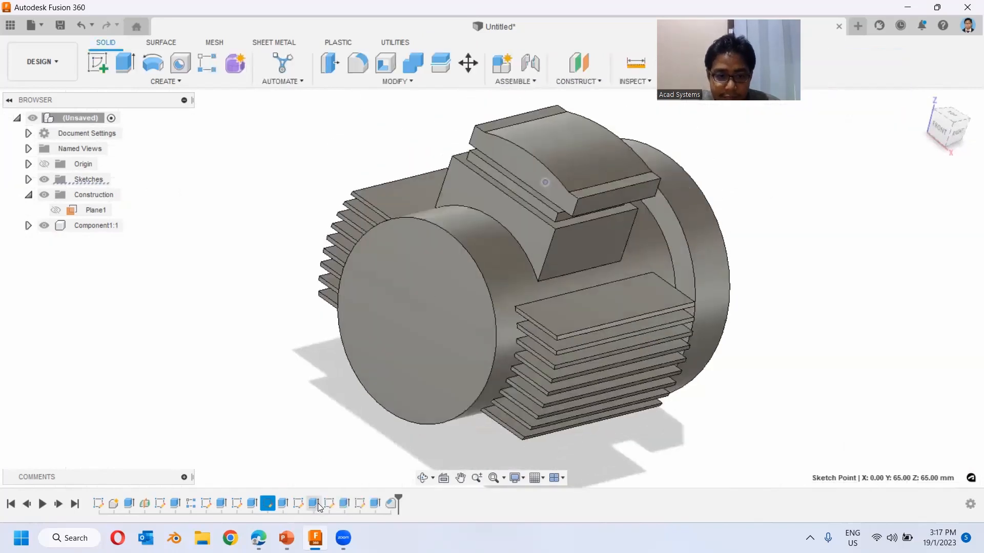
double_click(313, 504)
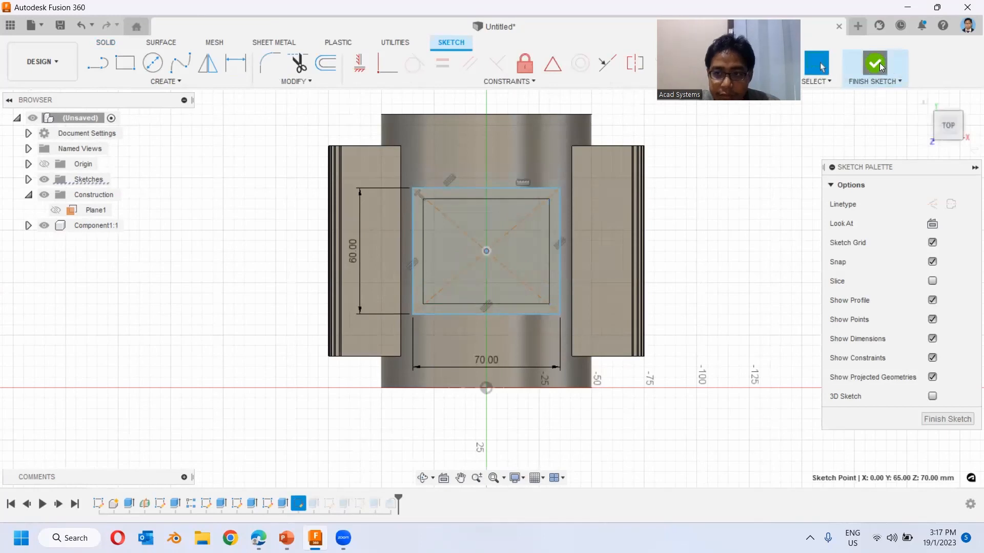
click(876, 66)
shift+middle_drag(689, 300, 592, 319)
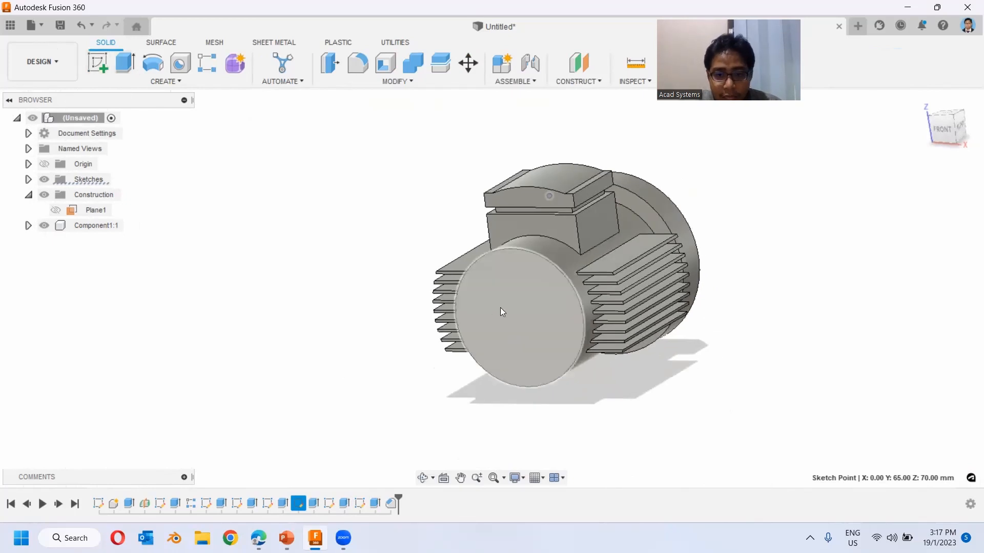
click(109, 64)
click(500, 312)
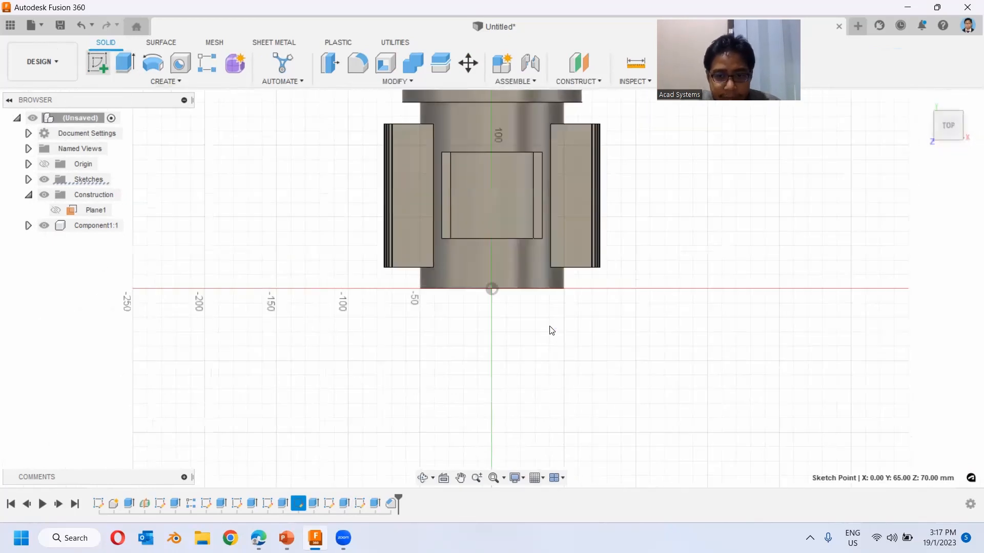
click(876, 65)
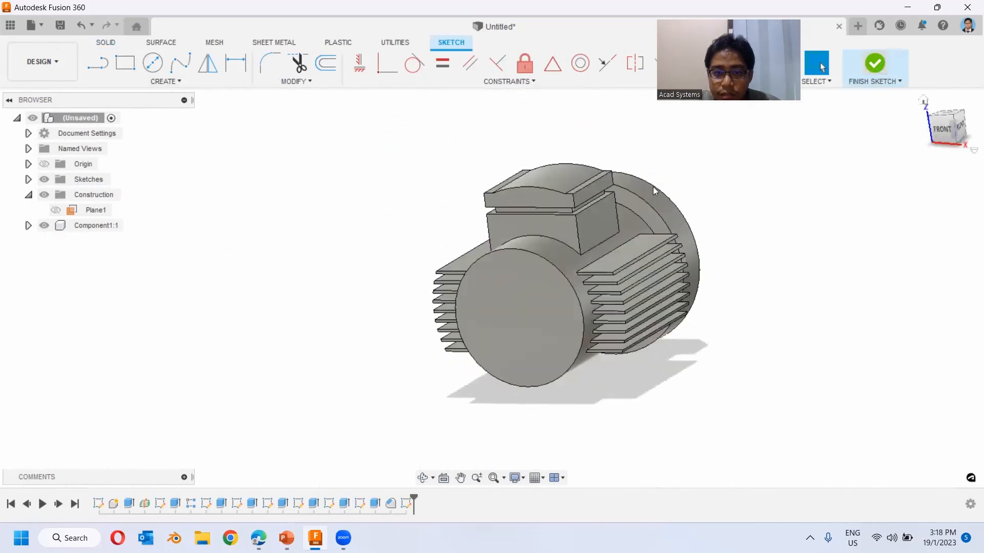
- Start a sketch on the motor's flat front face and draw a 70 mm diameter circle centred on the origin
click(100, 61)
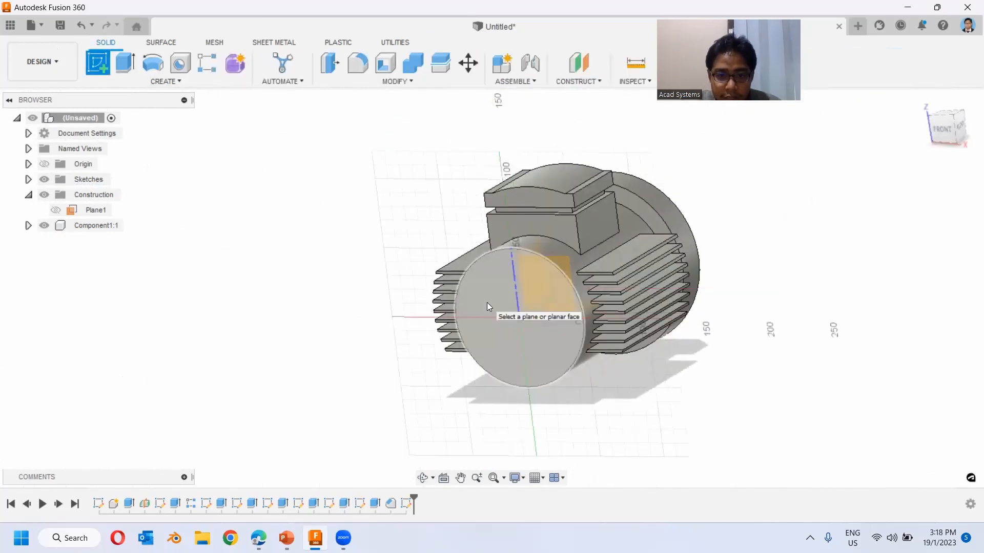
click(487, 303)
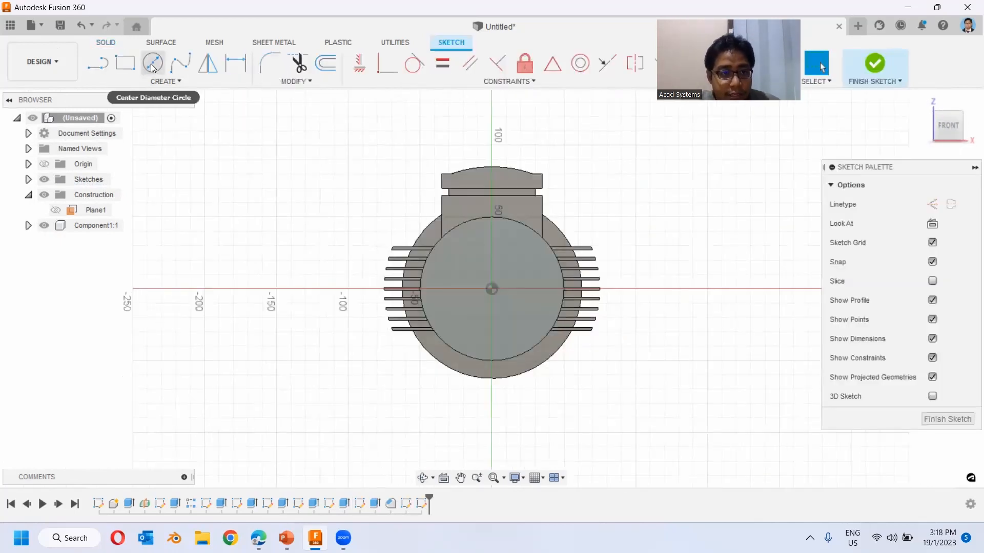
click(153, 64)
click(493, 288)
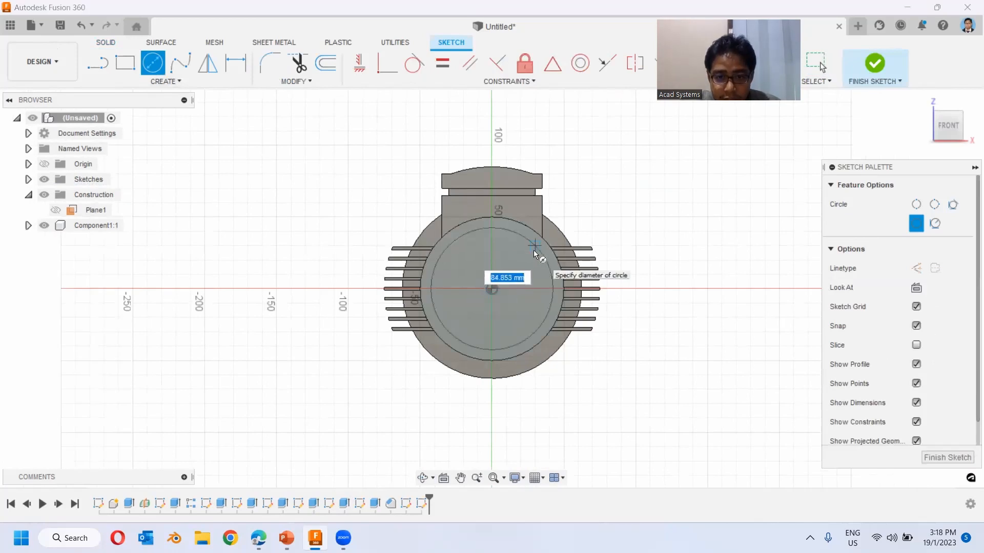
text(70)
key(Return)
key(Escape)
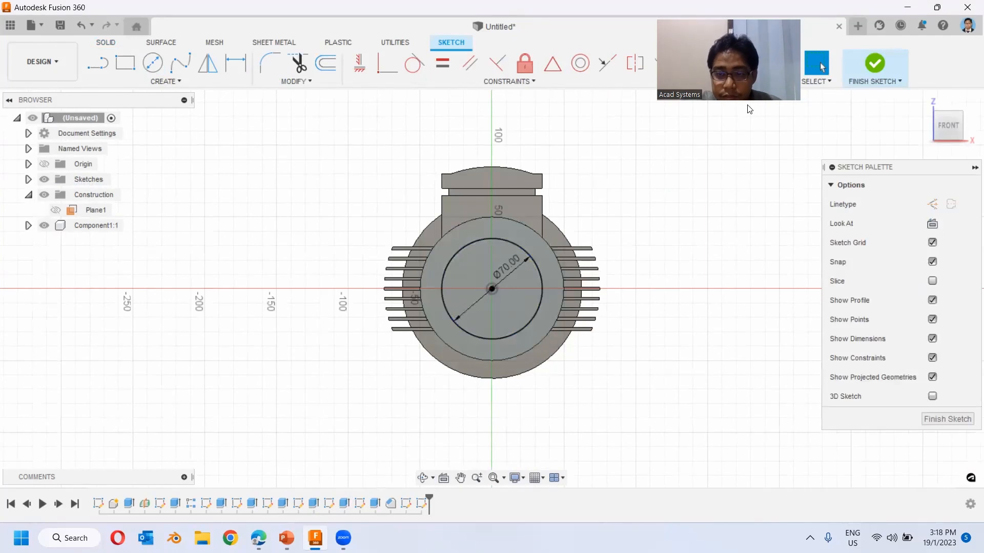
- Extrude the 70 mm circle 5 mm outward from the front face, joined to the motor body
key(e)
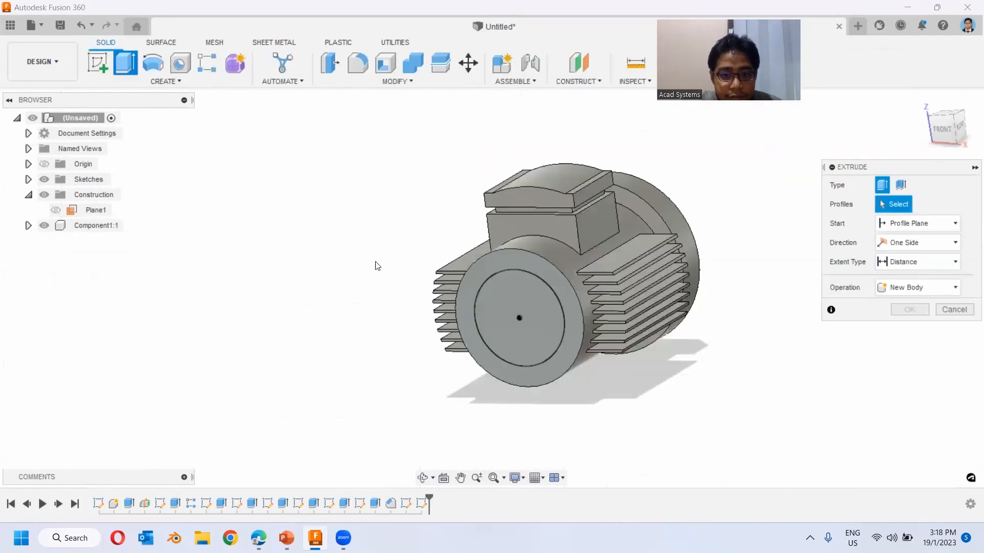
click(513, 321)
text(10)
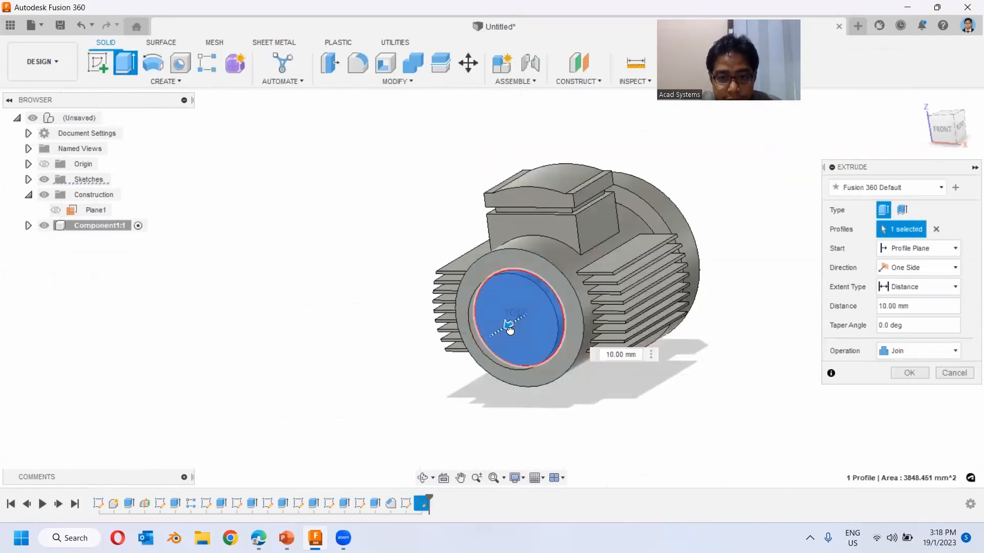
shift+middle_drag(578, 382, 559, 398)
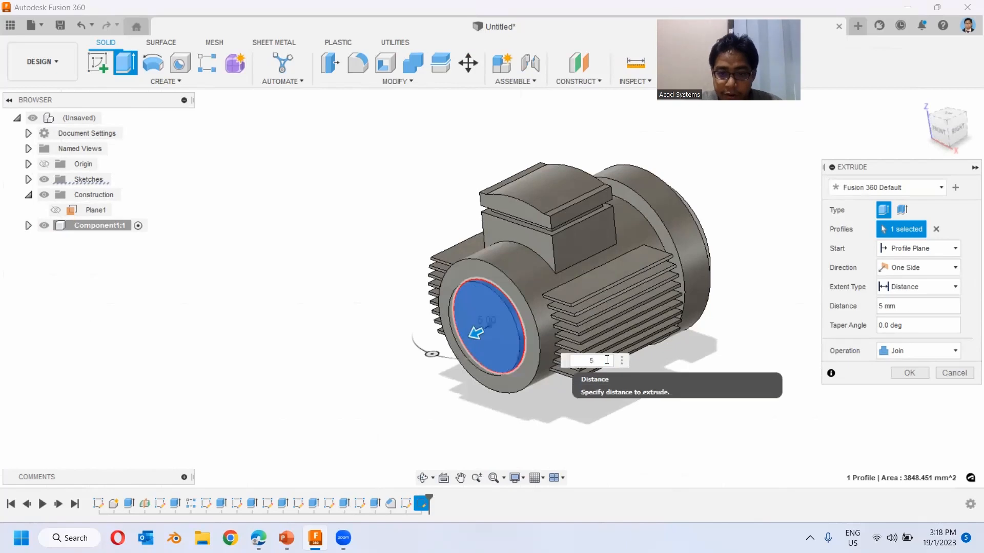
key(Return)
- Start a sketch on the raised front disc and draw a 20 mm diameter circle centred on the origin
click(100, 71)
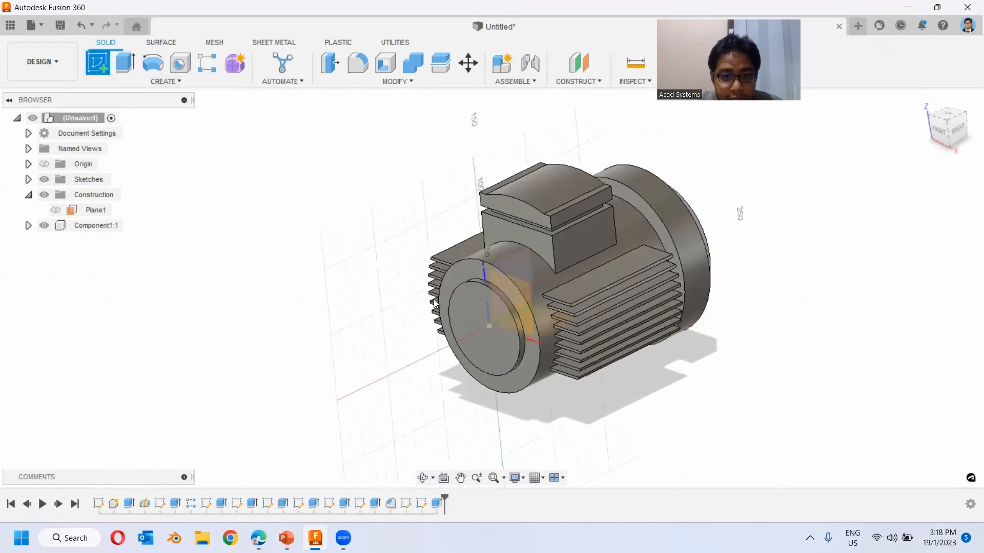
click(469, 319)
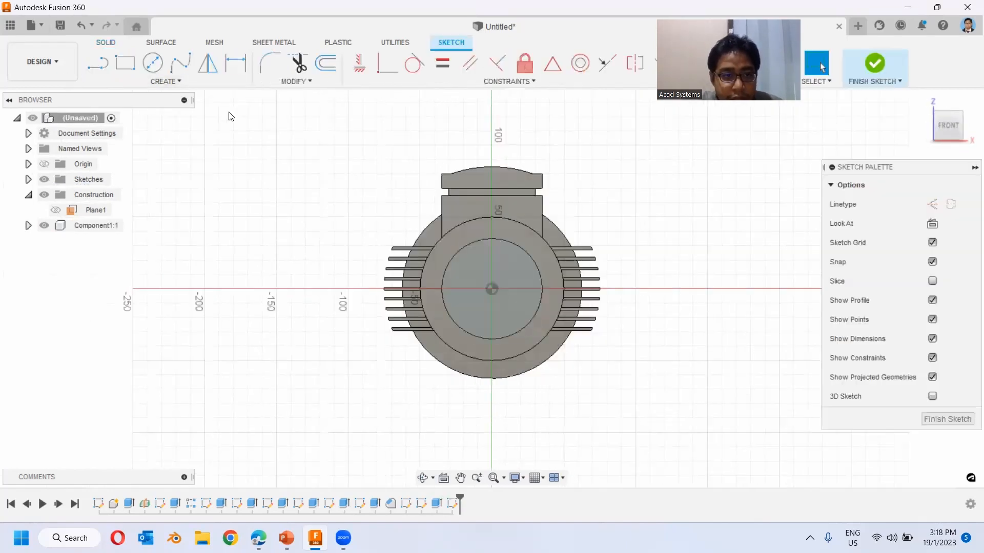
click(152, 63)
click(492, 289)
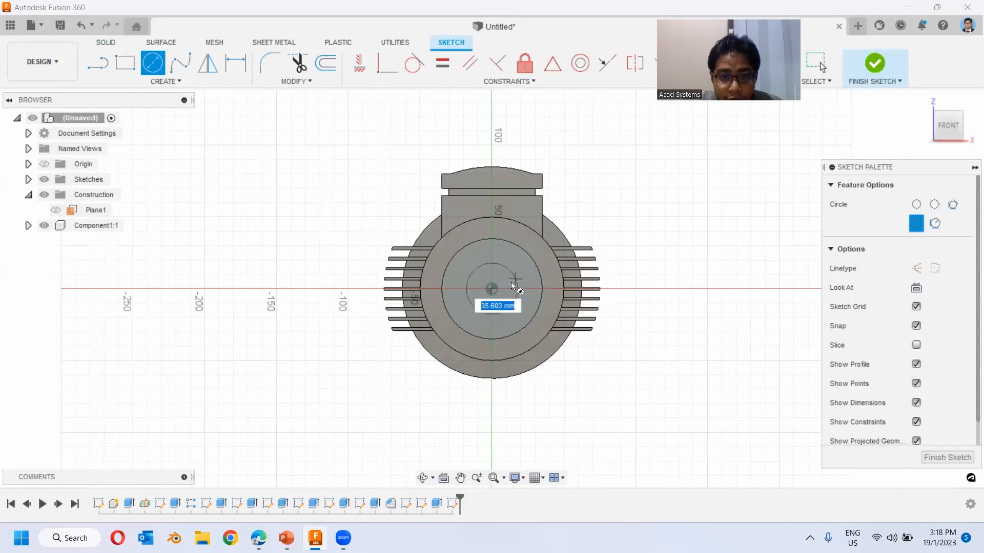
text(20)
key(Return)
key(Escape)
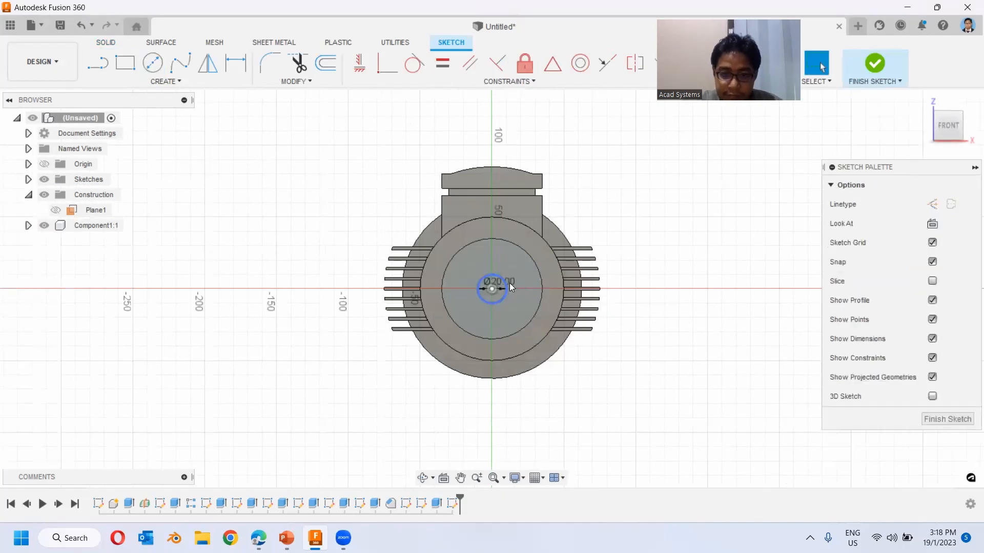
- Add a concentric 40 mm diameter circle around the 20 mm circle and finish the sketch
scroll(566, 307, up, 2)
click(169, 71)
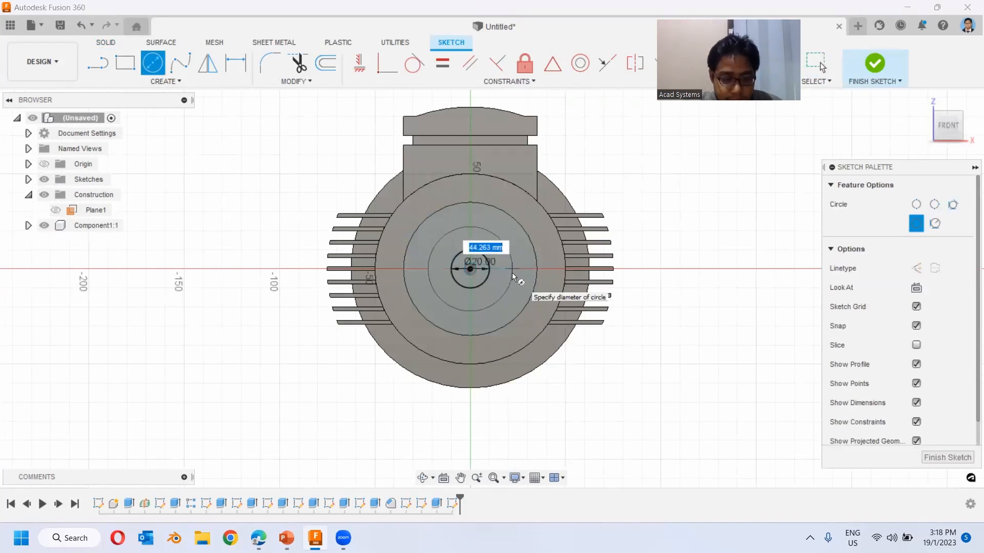
text(40)
key(Return)
shift+middle_drag(526, 246, 483, 288)
click(873, 76)
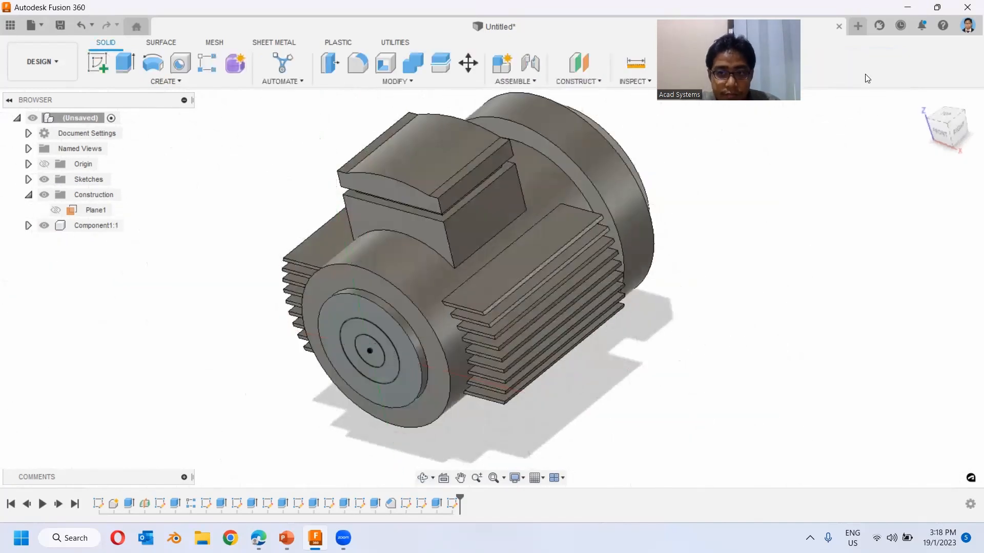
- Extrude the ring between the 20 mm and 40 mm circles 10 mm outward, joined to the motor body
click(129, 65)
click(350, 342)
middle_drag(318, 395, 426, 312)
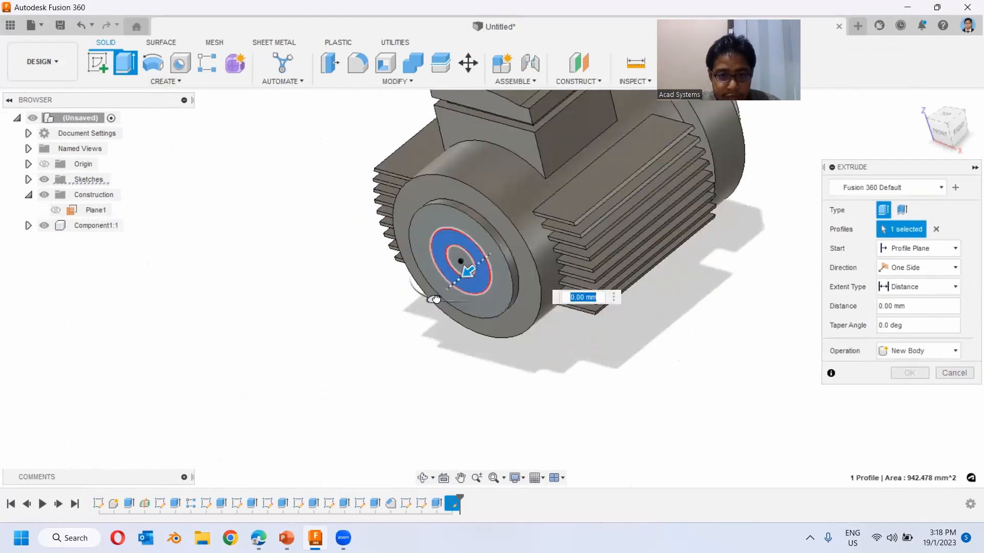
drag(466, 280, 441, 300)
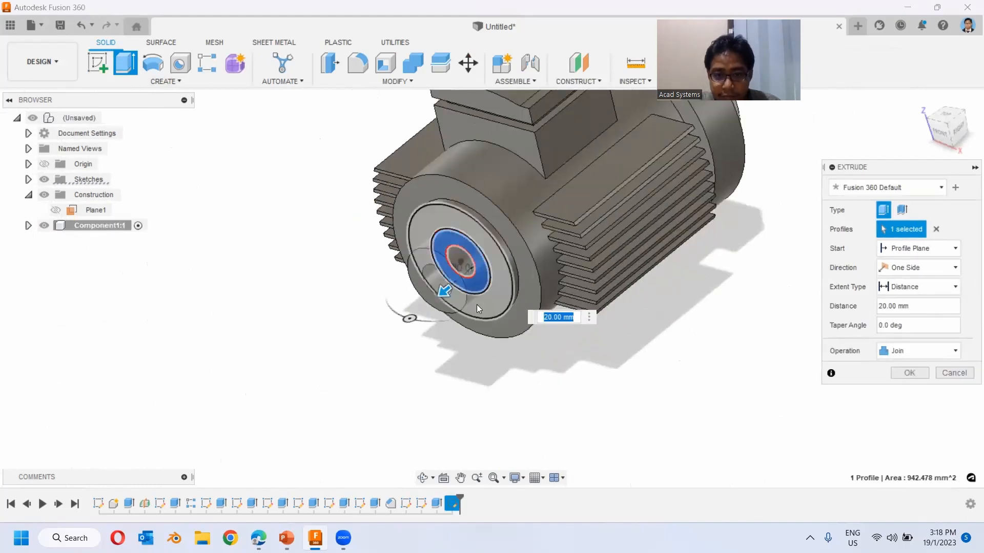
text(10)
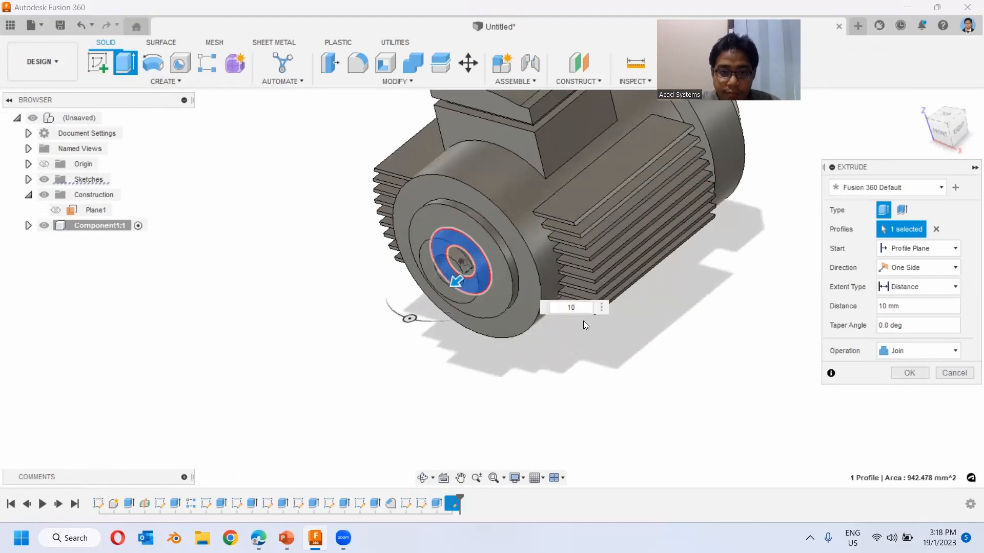
key(Return)
- Show the construction plane that cuts across the motor's finned section and start a sketch on it
shift+middle_drag(584, 320, 461, 267)
mouse_move(451, 219)
shift+middle_down()
mouse_move(515, 319)
mouse_move(528, 375)
mouse_move(636, 384)
mouse_move(538, 358)
mouse_move(513, 382)
mouse_move(519, 329)
shift+middle_up()
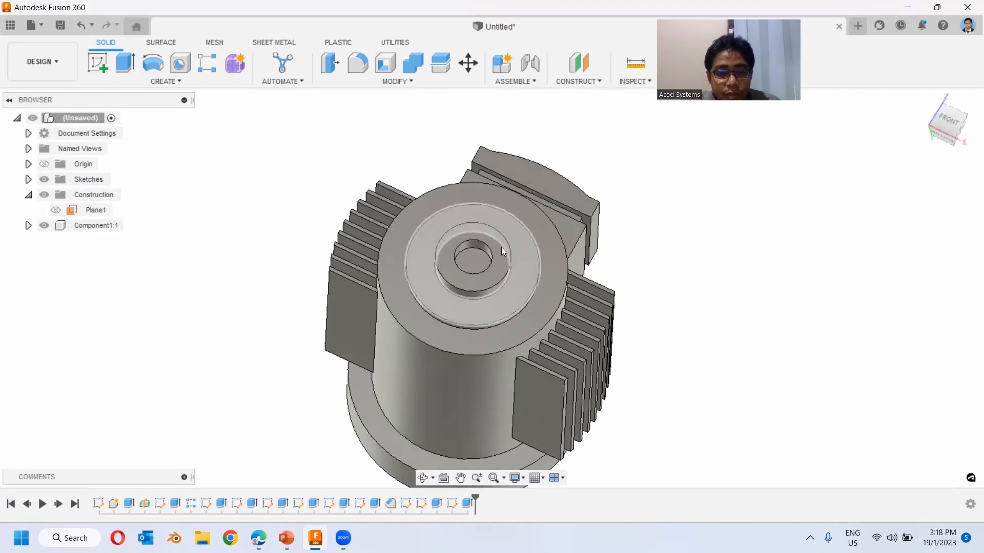
shift+middle_drag(501, 247, 398, 236)
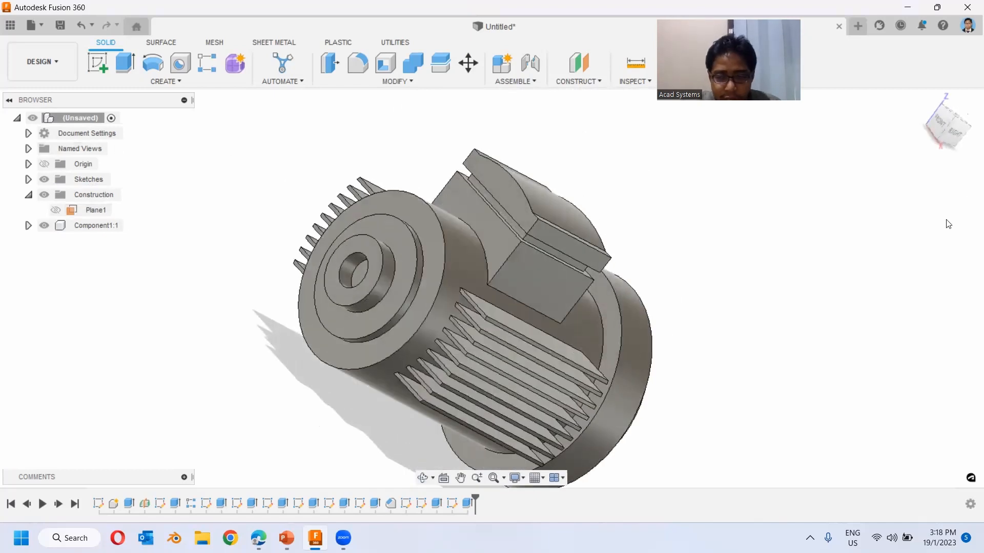
click(933, 121)
middle_drag(579, 277, 727, 218)
shift+middle_drag(727, 218, 538, 234)
click(56, 210)
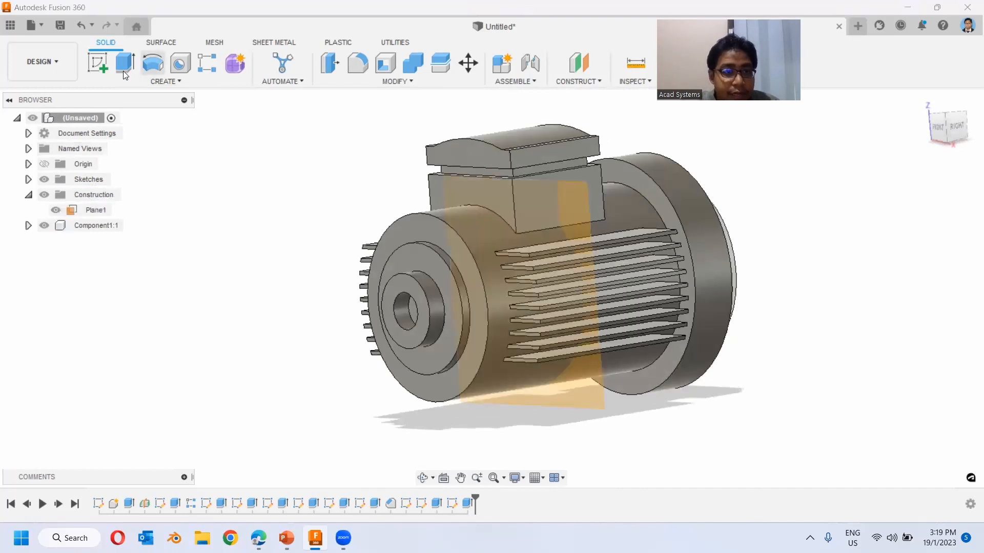
click(97, 62)
click(579, 396)
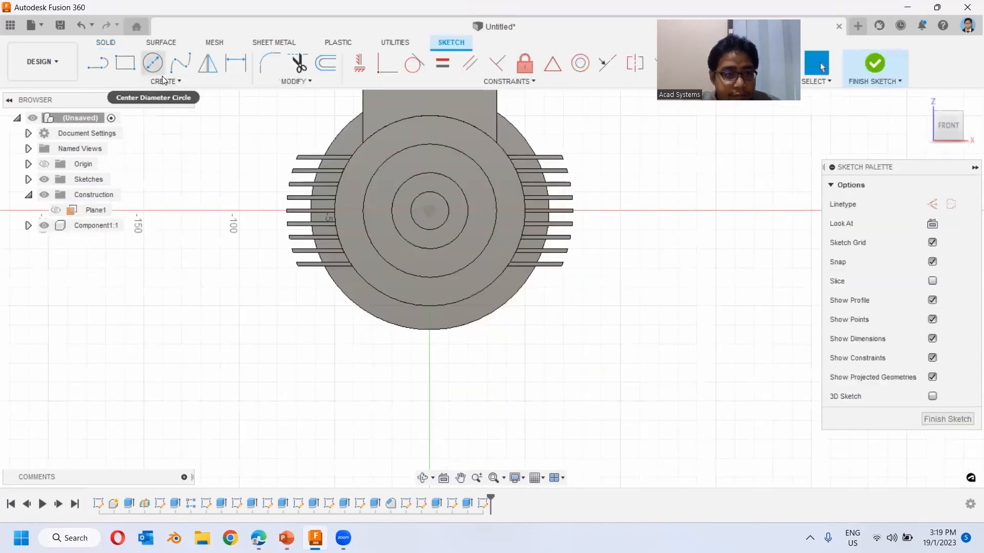
- Draw a 120 mm by 7 mm center rectangle below the motor, centred on the vertical axis
click(163, 81)
mouse_move(128, 109)
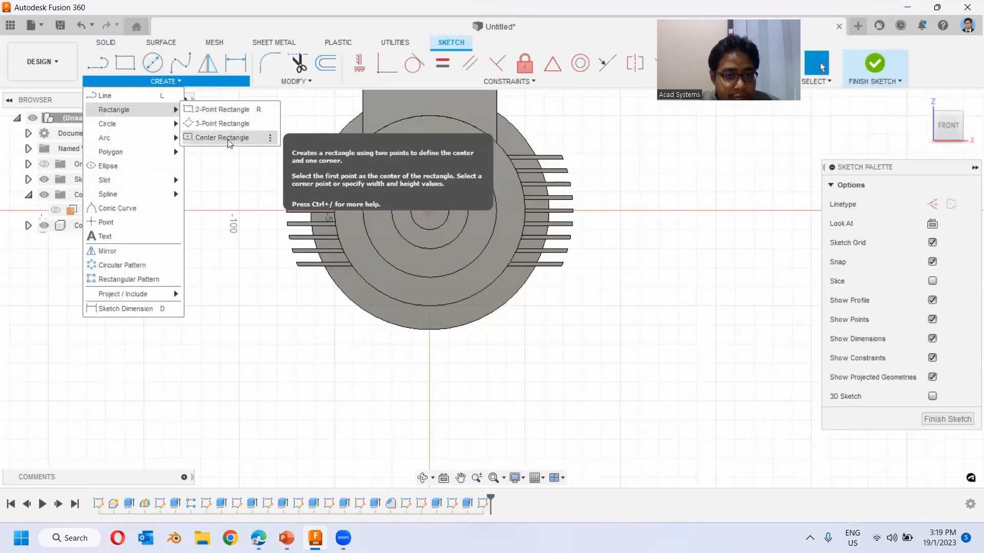
click(221, 137)
click(429, 364)
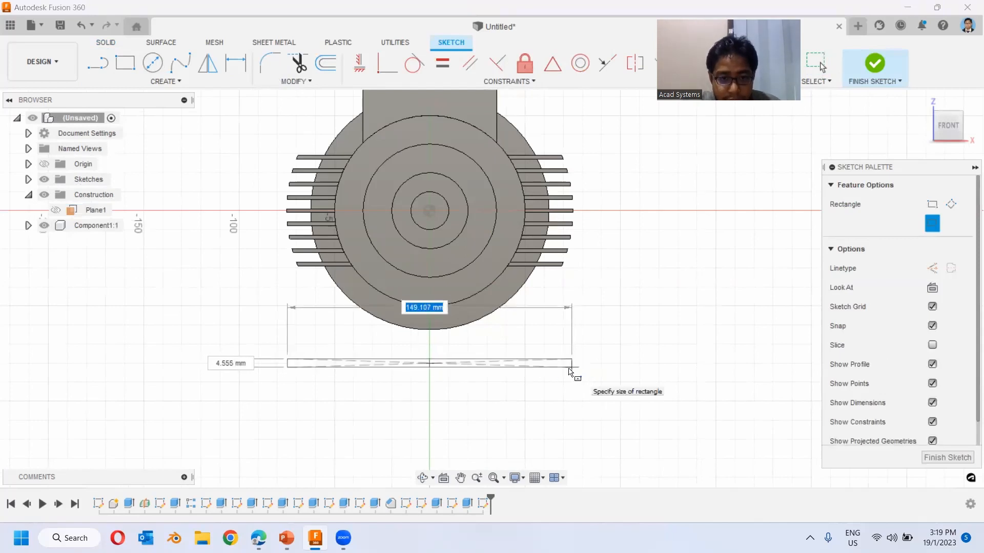
key(Tab)
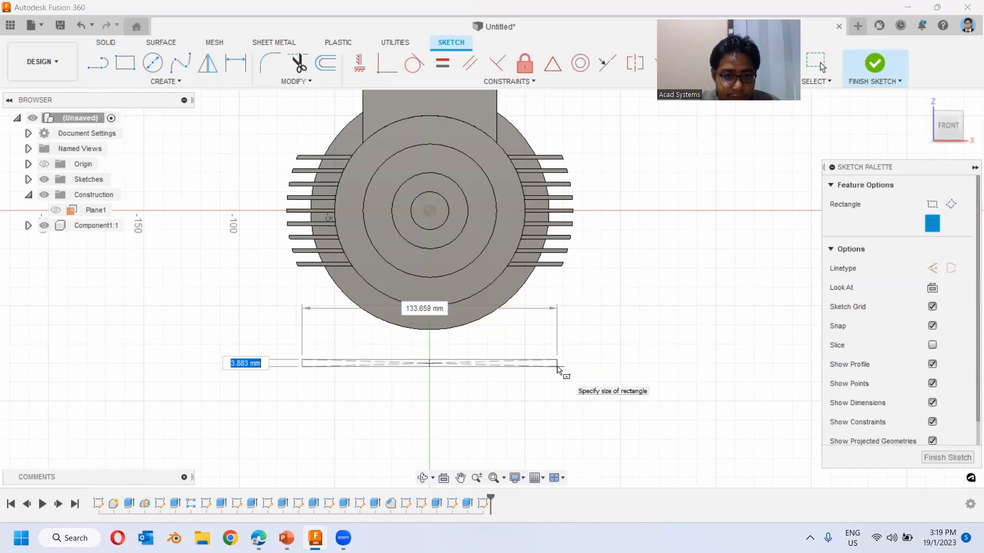
key(Tab)
text(120)
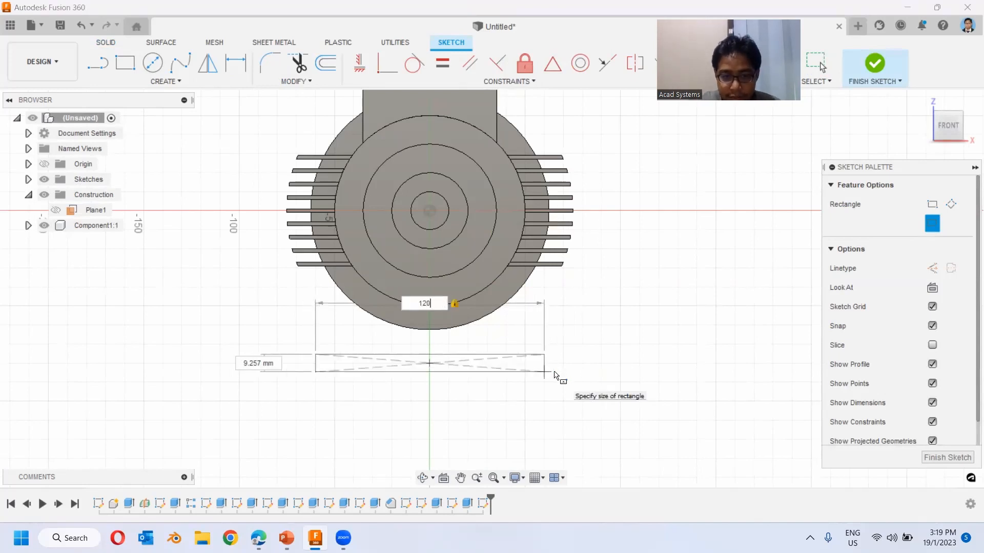
key(Tab)
text(8)
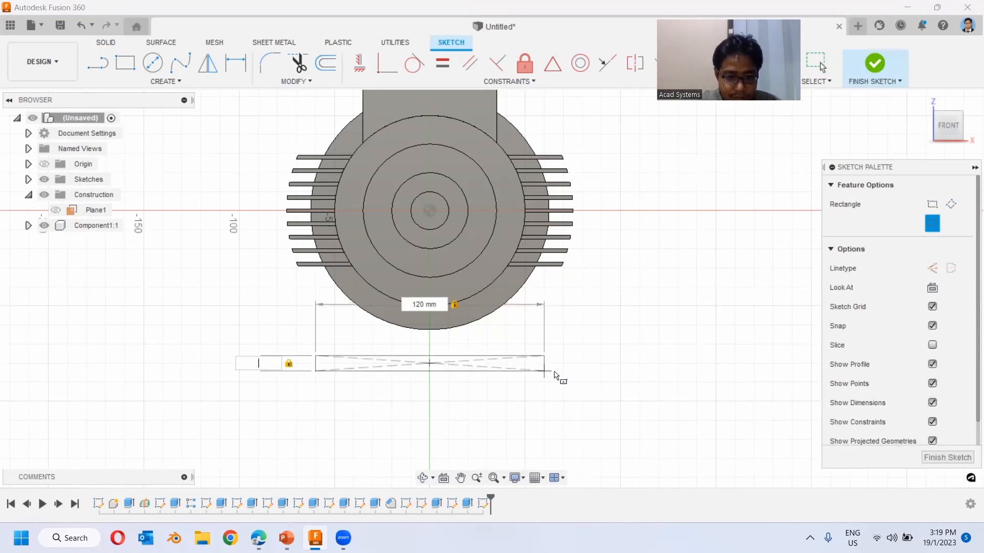
key(BackSpace)
text(7)
key(Return)
key(Escape)
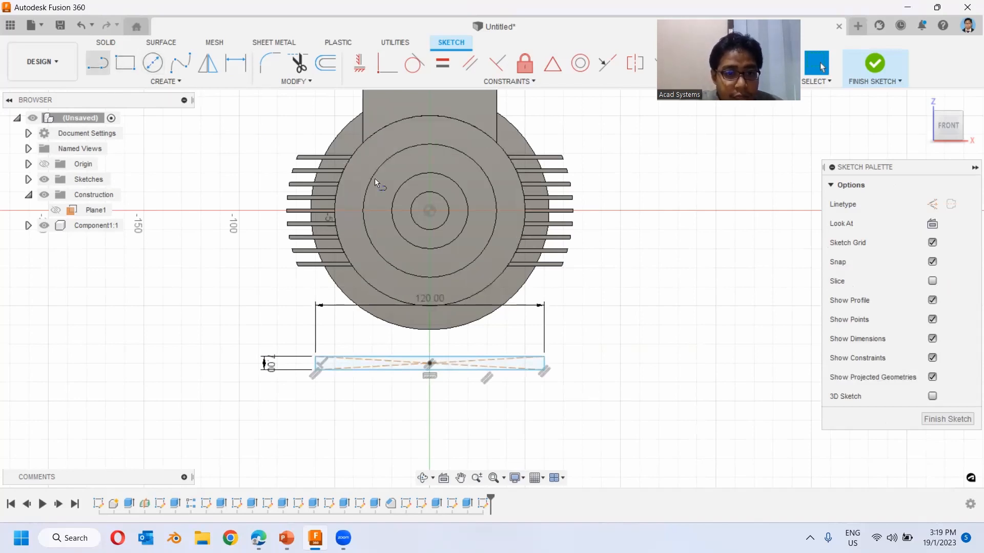
- Draw a line about 125 mm long from the origin, sloping down to the right at 60° from the horizontal
click(98, 64)
click(429, 210)
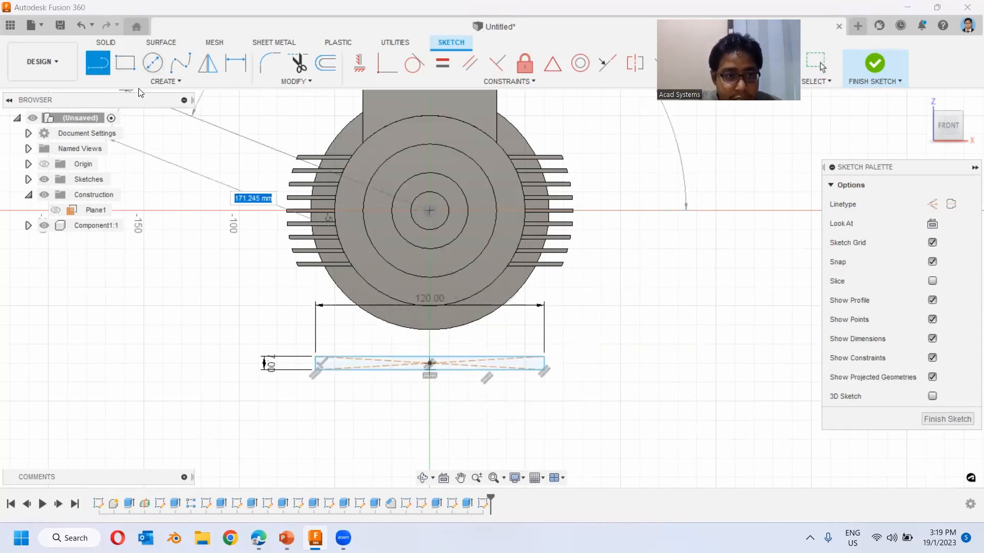
key(Tab)
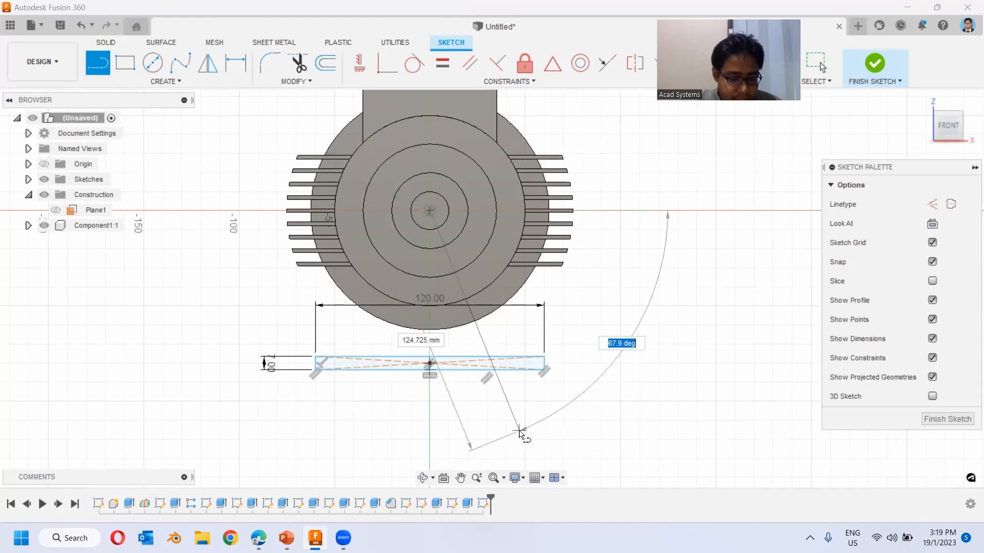
text(60)
key(Return)
key(Escape)
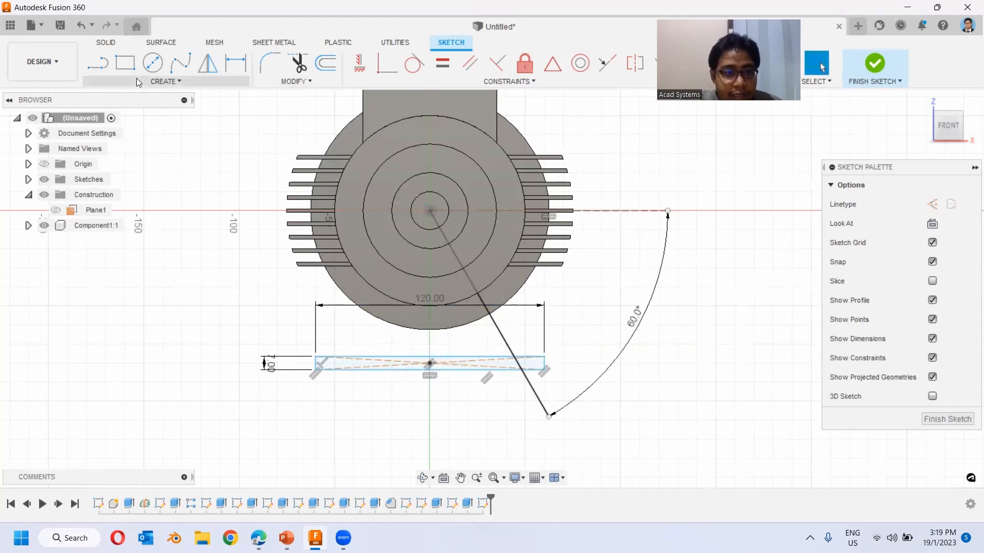
click(112, 65)
click(430, 210)
text(20)
key(Tab)
key(Return)
key(Escape)
key(ctrl+z)
- Draw a second line about 123 mm long from the origin, sloping down to the left at 120°
key(l)
click(432, 211)
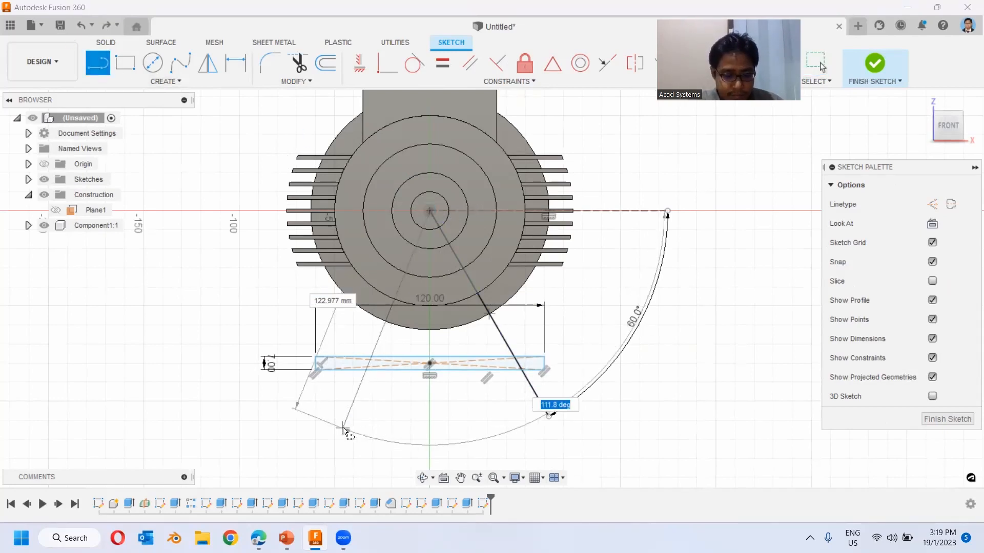
key(Return)
key(Escape)
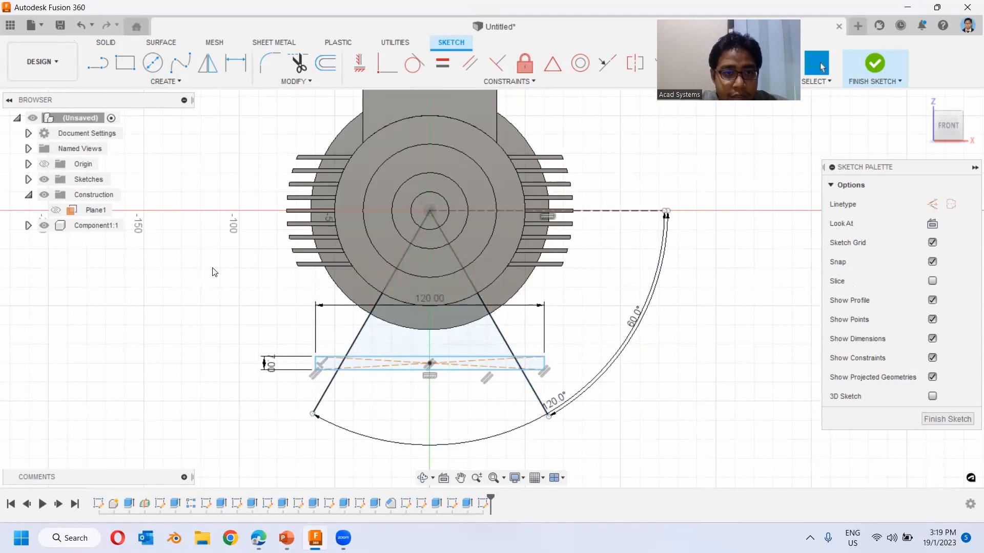
- Offset the two sloping lines as a chain 7.5 mm towards the inside of the V
click(327, 65)
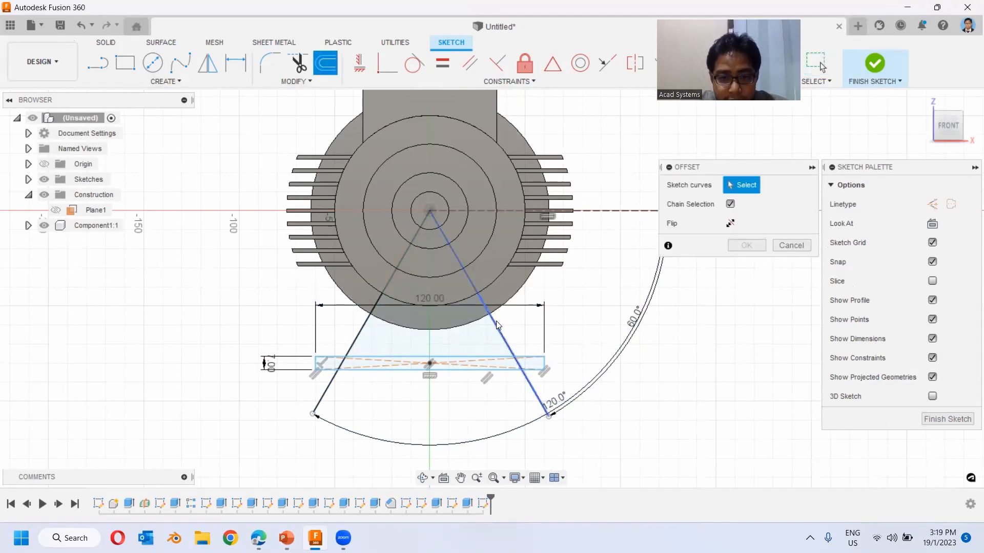
click(497, 325)
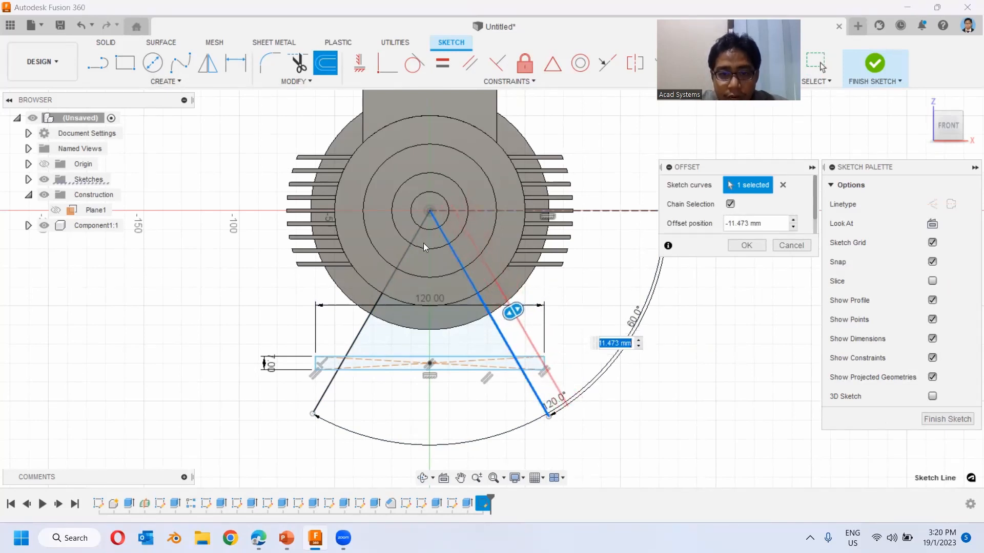
drag(389, 333, 382, 327)
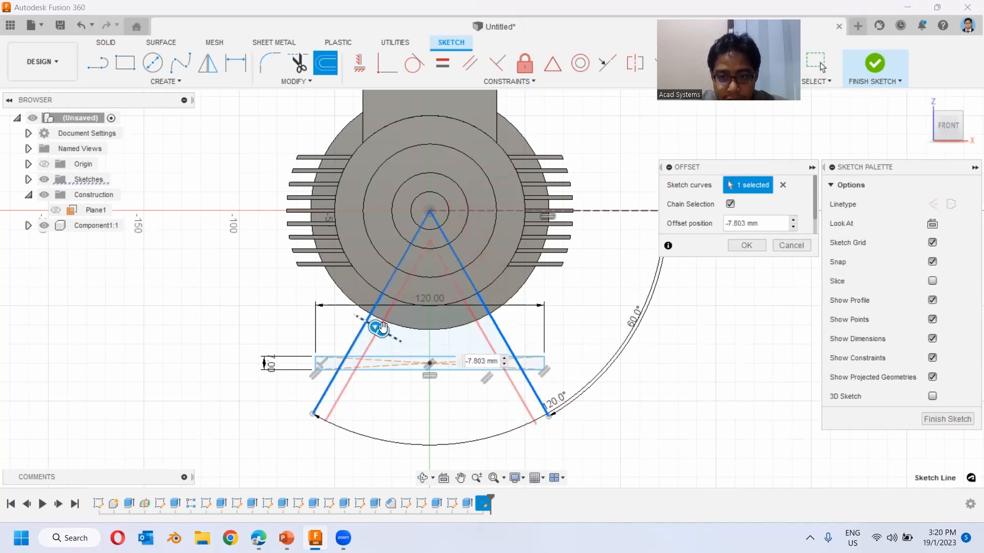
click(757, 222)
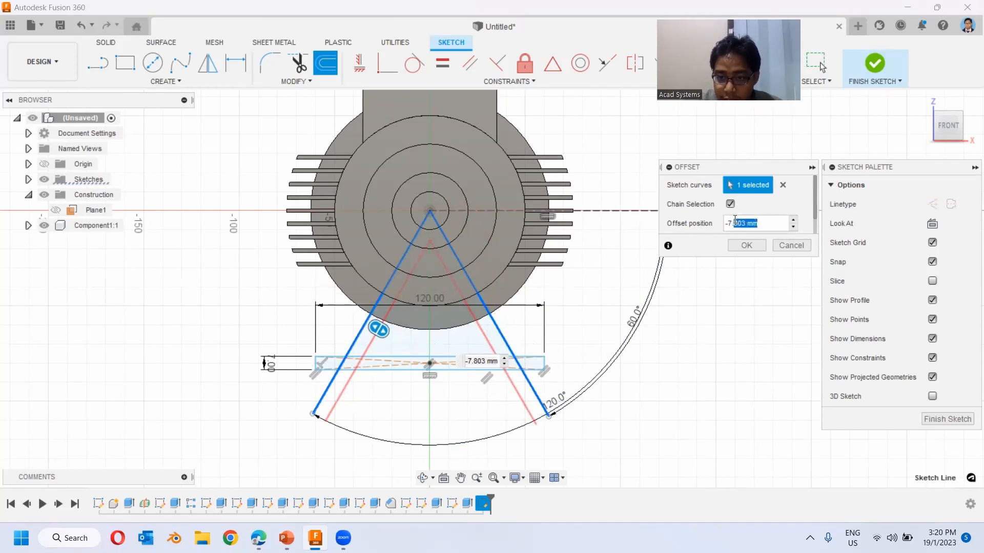
text(5)
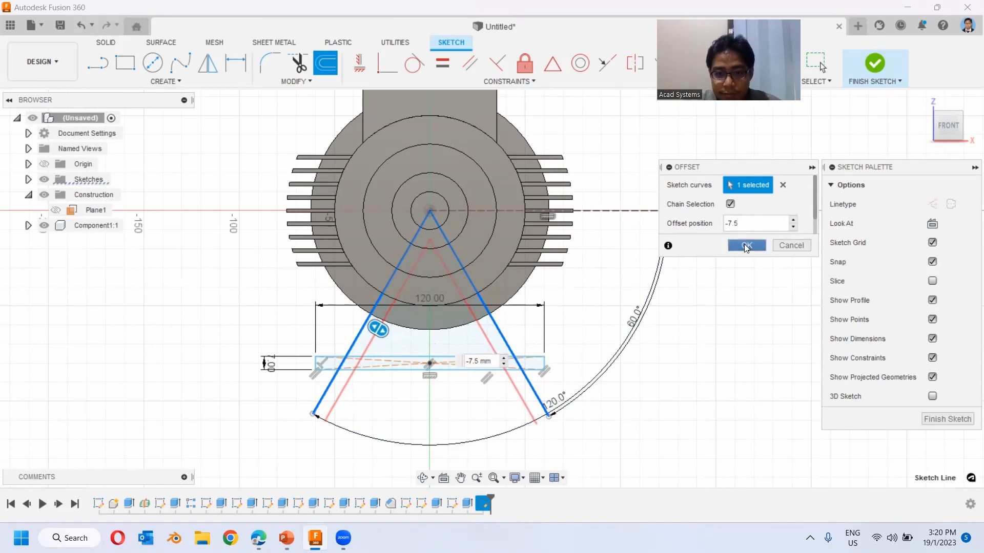
click(746, 248)
- Trim the ends of the two left sloping lines that extend past the rectangle and finish the sketch
shift+middle_drag(493, 345, 432, 403)
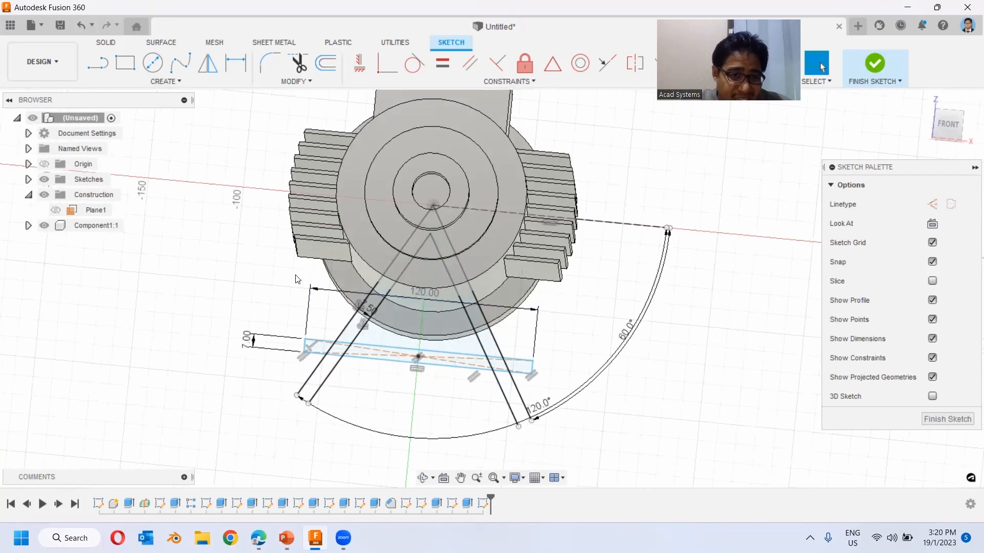
click(300, 65)
drag(259, 381, 404, 398)
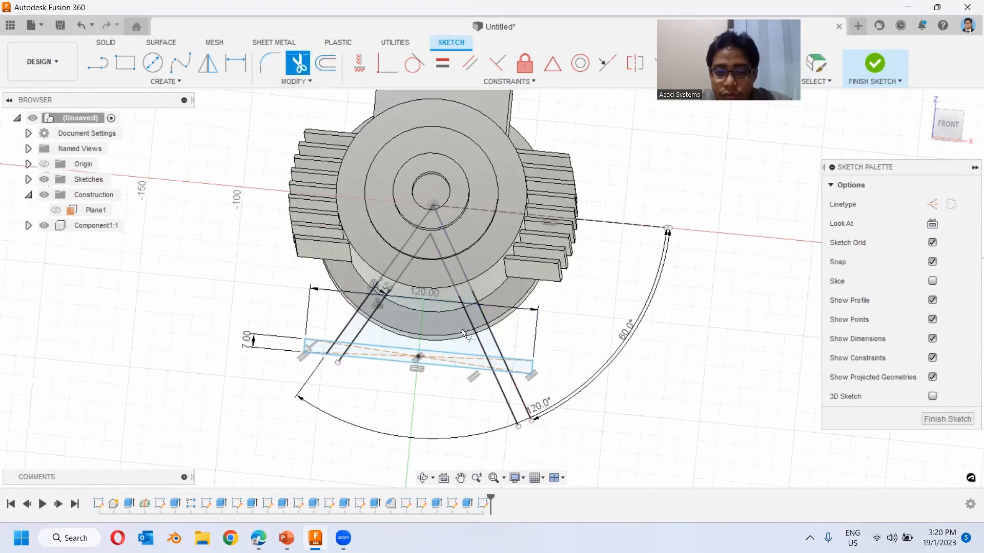
click(870, 67)
- Extrude the V-shaped leg strips and the rectangle's outer foot ends symmetrically by 30 mm, joined to the motor body
key(e)
click(323, 340)
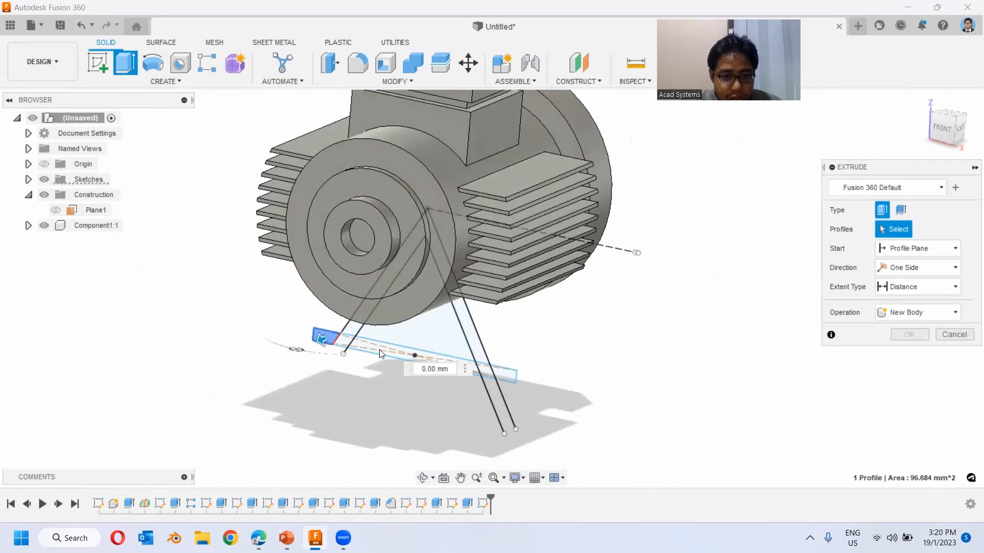
click(344, 340)
click(353, 329)
click(423, 349)
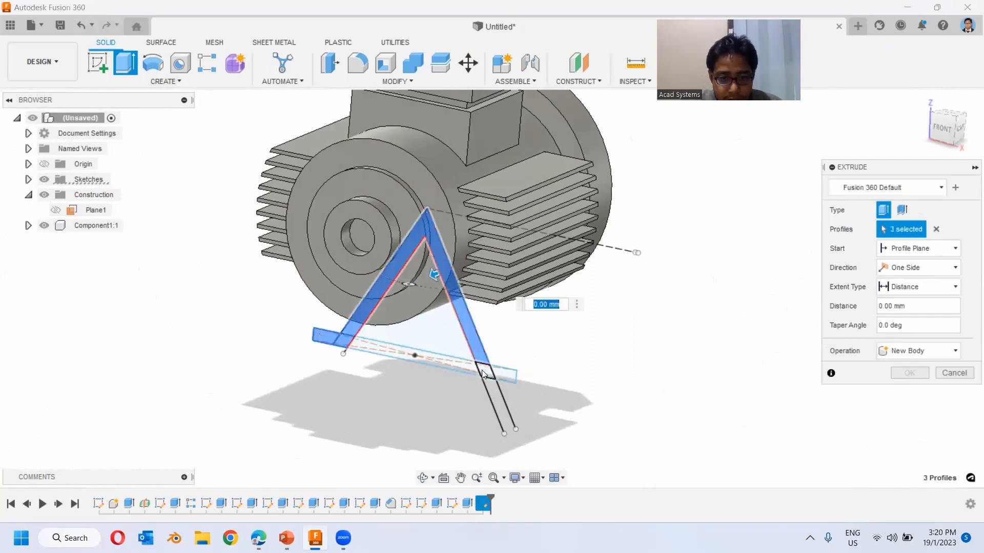
click(489, 371)
shift+middle_drag(555, 370, 792, 300)
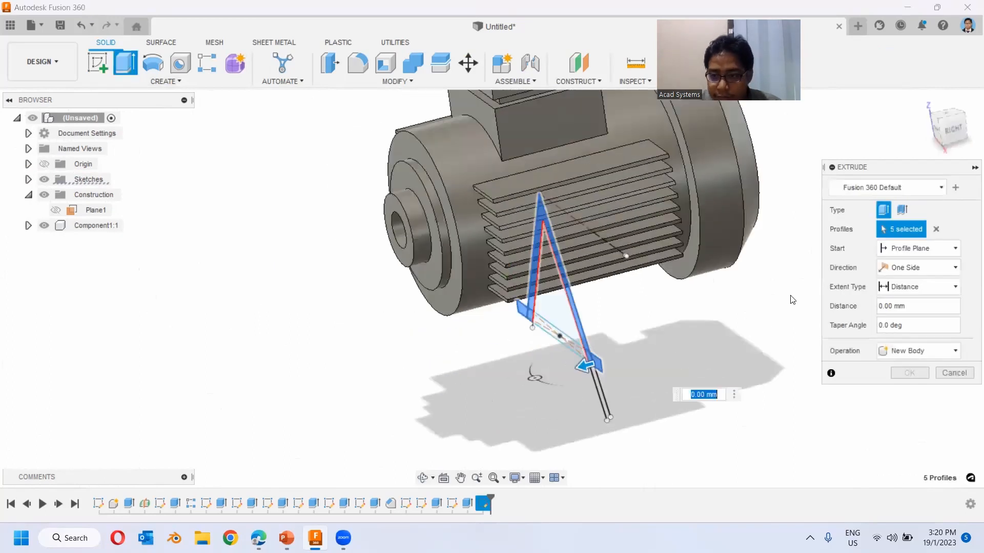
click(923, 274)
click(897, 313)
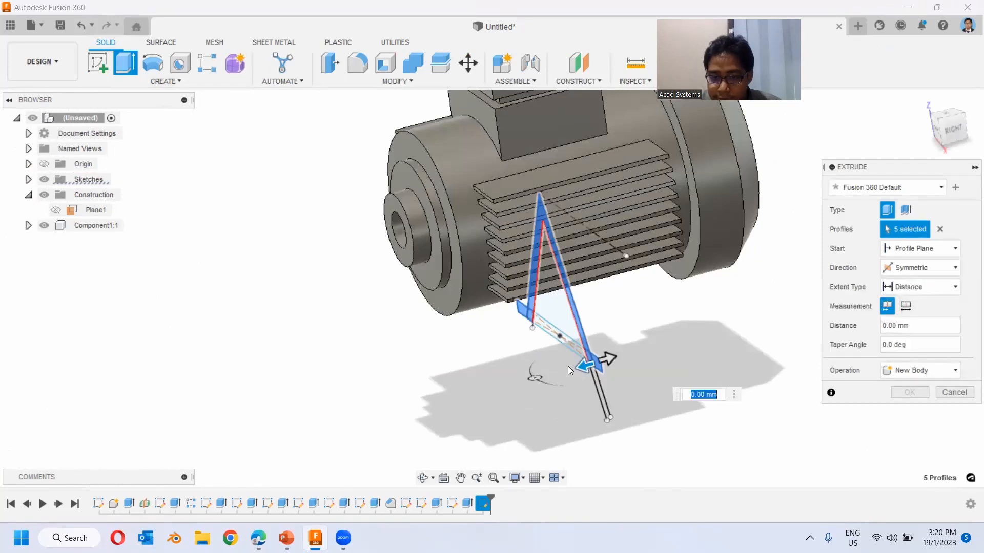
drag(576, 372, 533, 380)
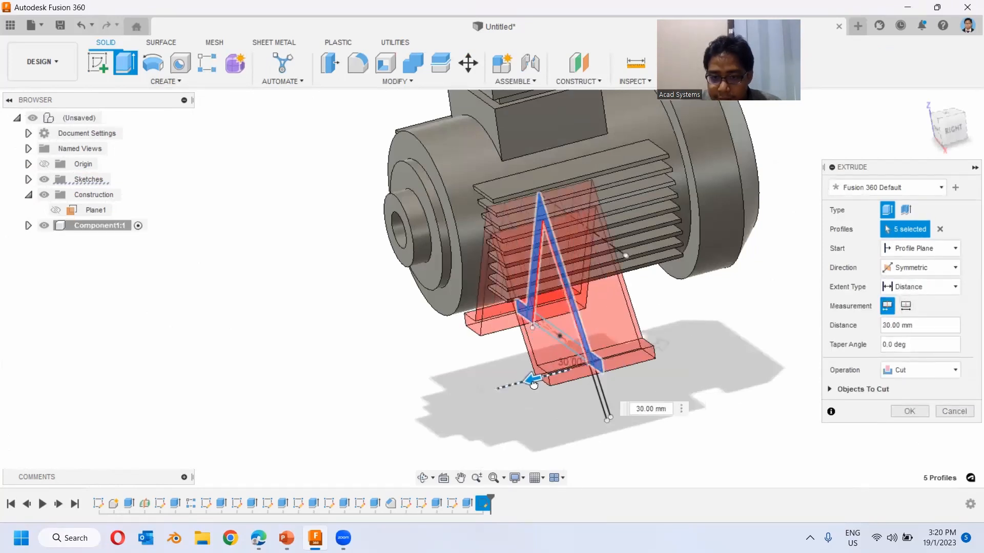
click(904, 371)
click(900, 386)
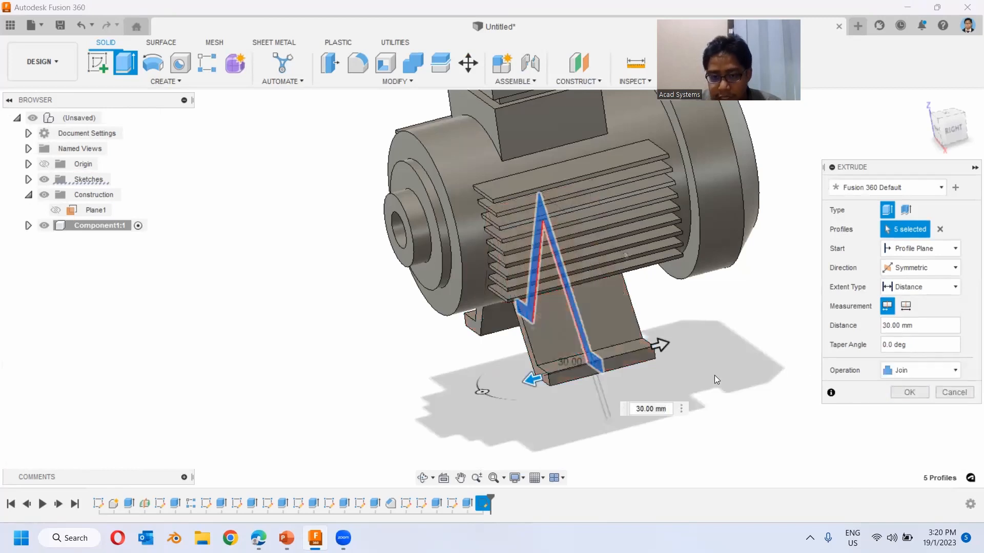
click(907, 392)
- Start a sketch on the recessed face inside the front hub, draw a circle matching the 20 mm bore, and finish the sketch
shift+middle_drag(680, 351, 430, 351)
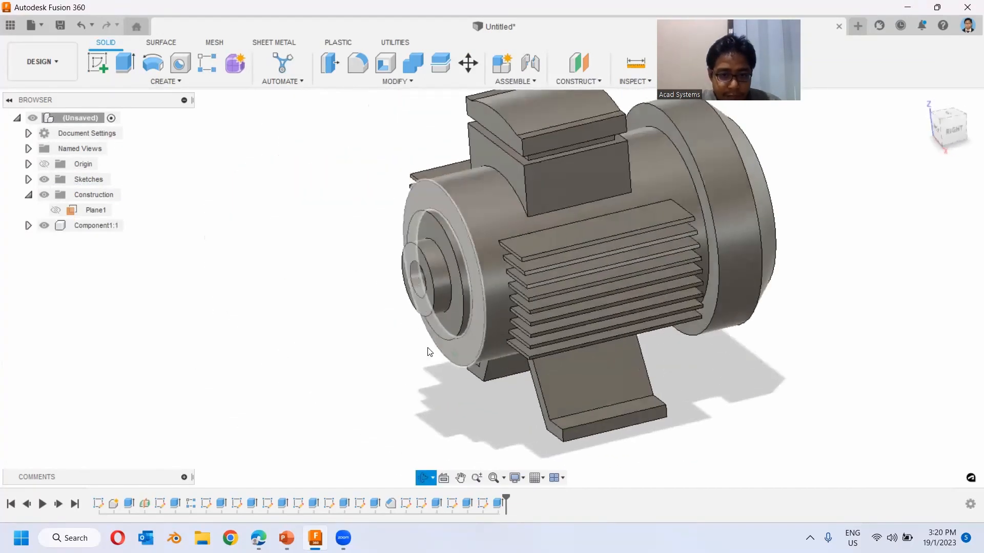
click(98, 62)
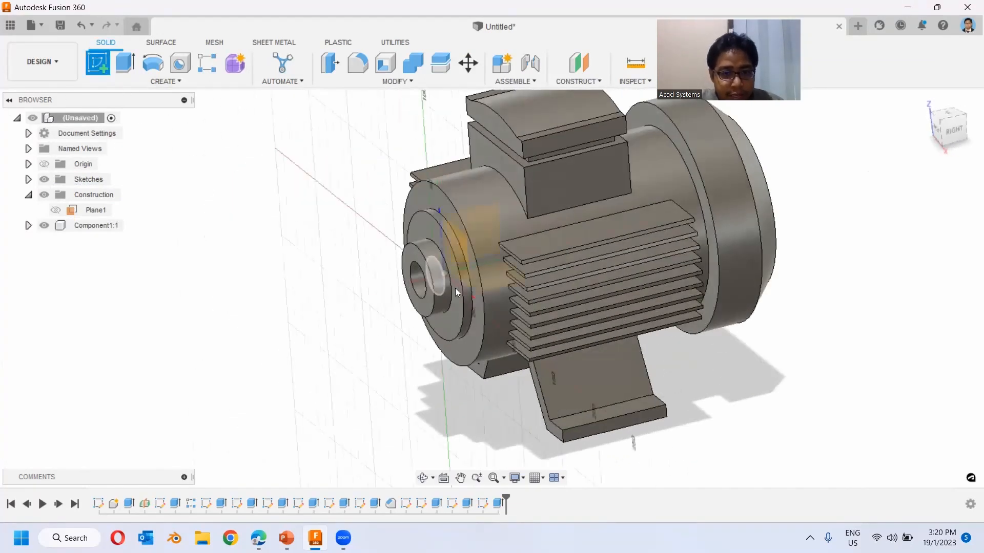
shift+middle_drag(446, 301, 480, 290)
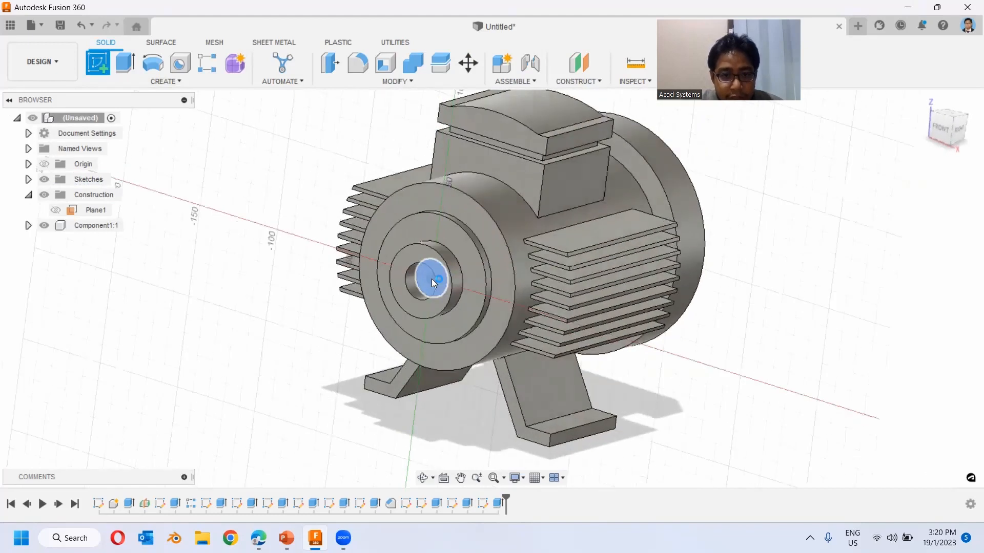
click(431, 279)
key(c)
click(489, 290)
click(509, 291)
mouse_move(681, 283)
shift+middle_down()
mouse_move(602, 302)
mouse_move(684, 203)
shift+middle_up()
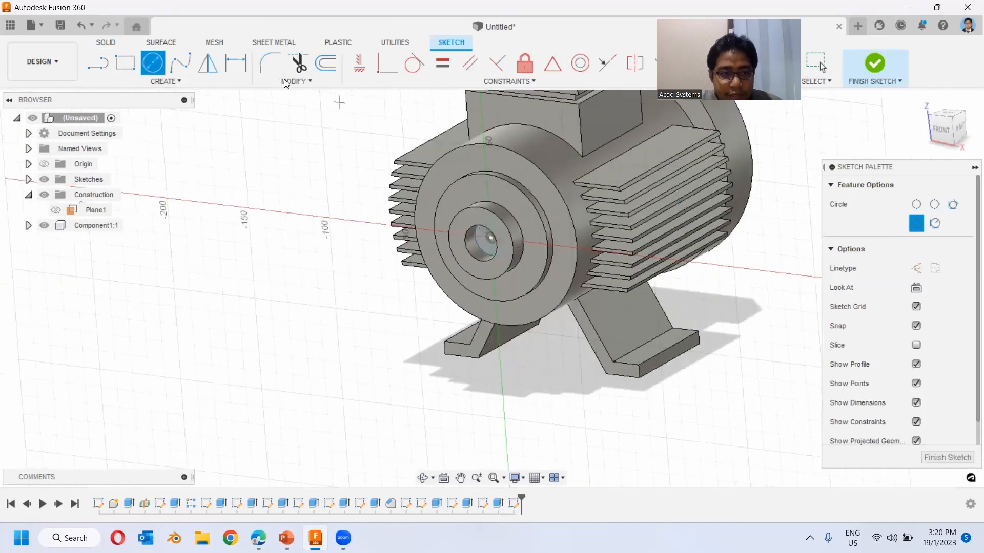
click(862, 81)
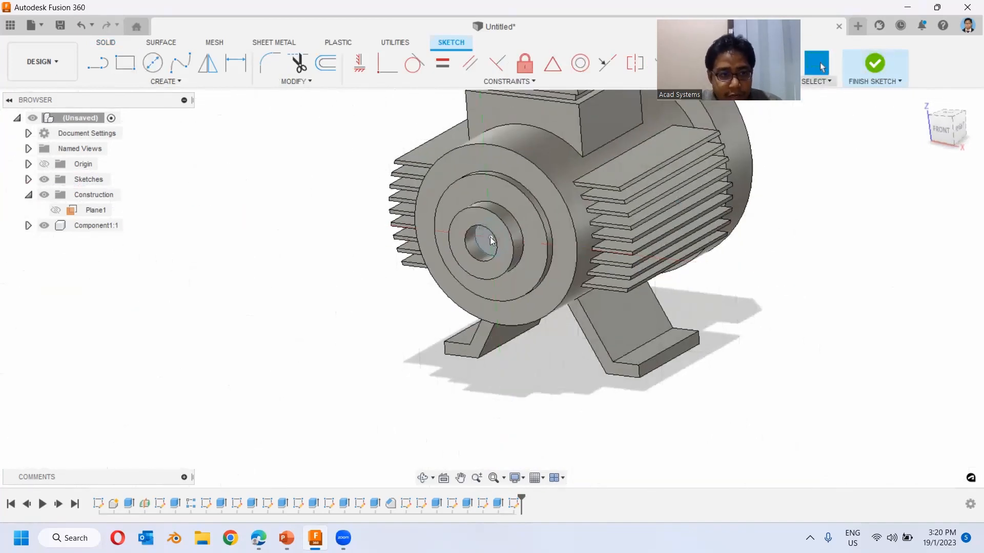
- Extrude the circular profile in the hub bore 150 mm outward as a new component to form the output shaft
click(487, 239)
key(e)
drag(483, 241, 338, 329)
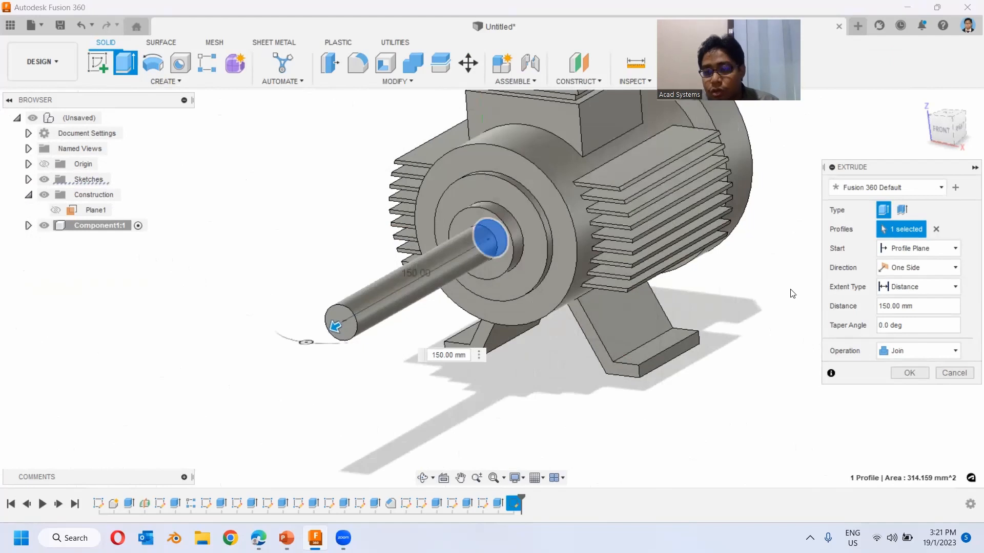
click(917, 351)
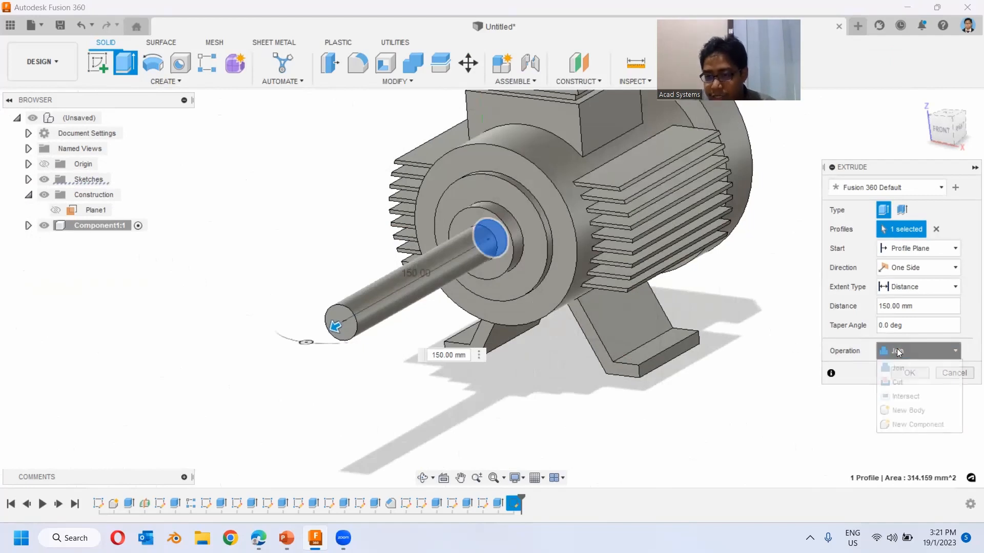
click(909, 425)
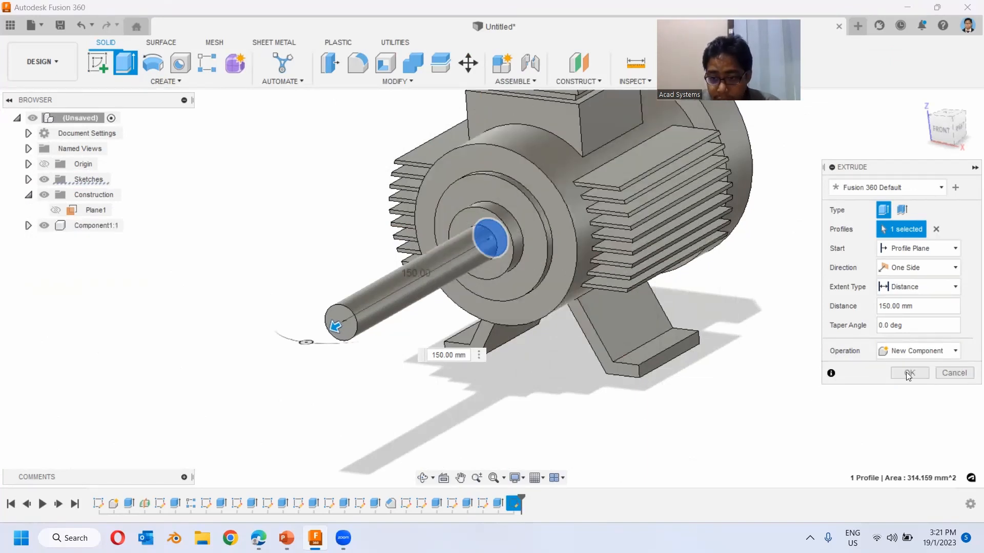
click(909, 373)
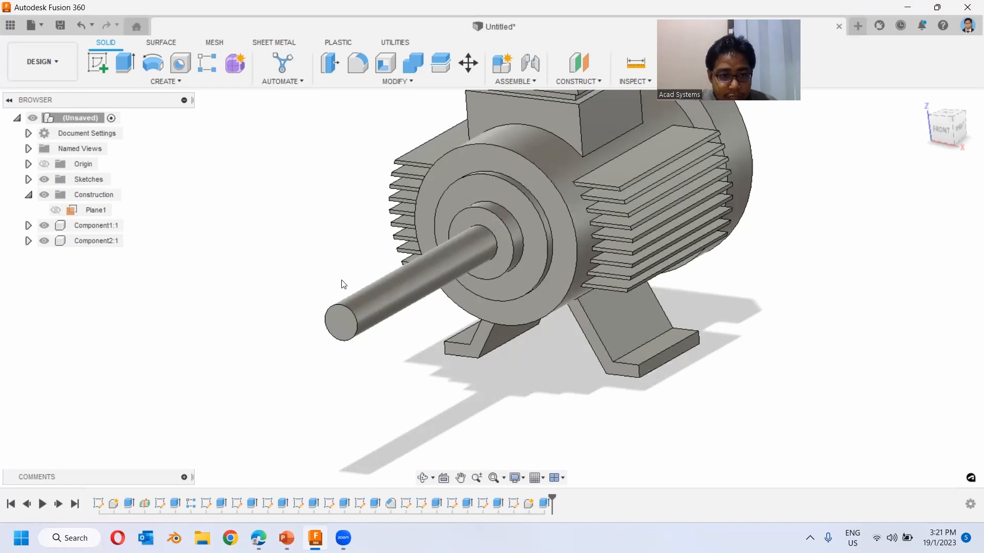
click(390, 290)
click(268, 253)
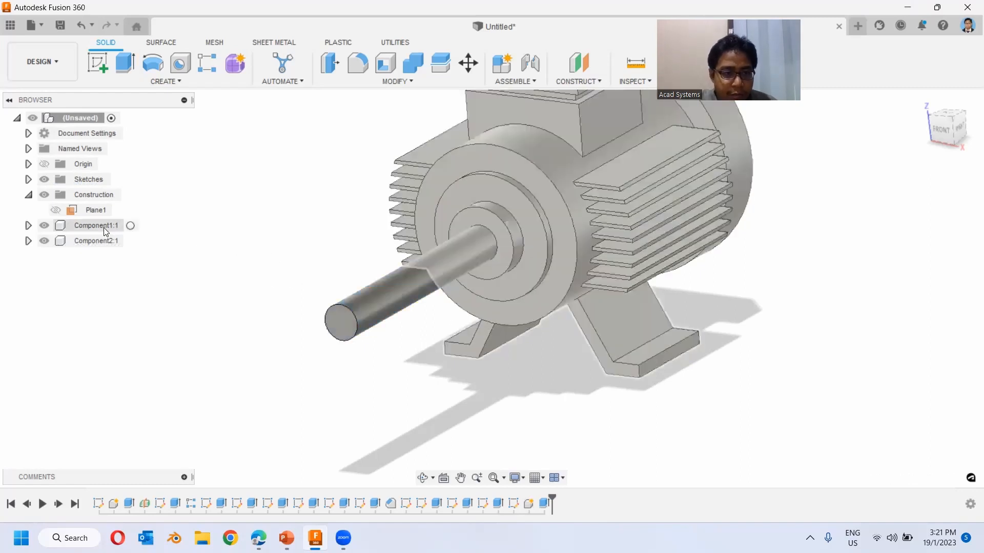
- Rename the component containing the finned motor body as Motor
click(105, 230)
right_click(105, 230)
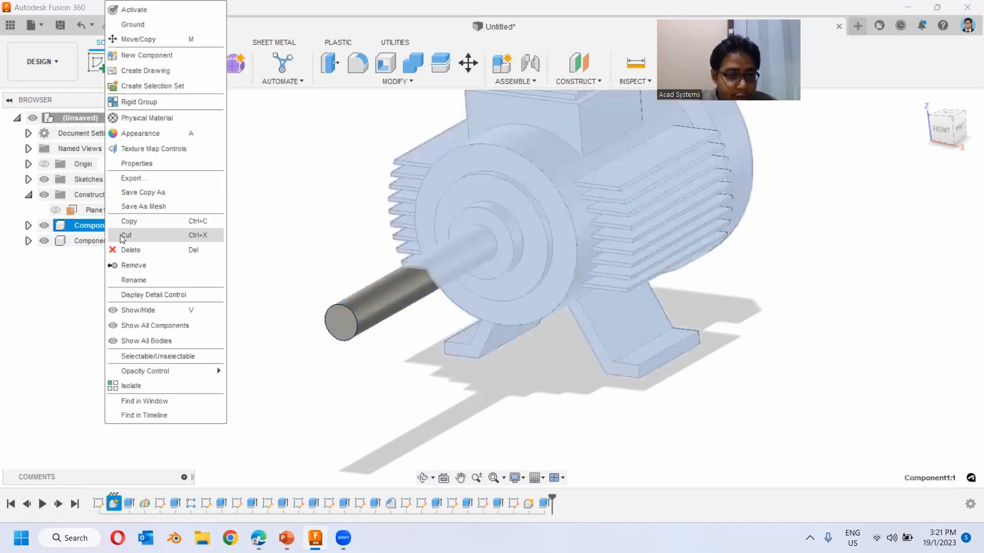
click(137, 278)
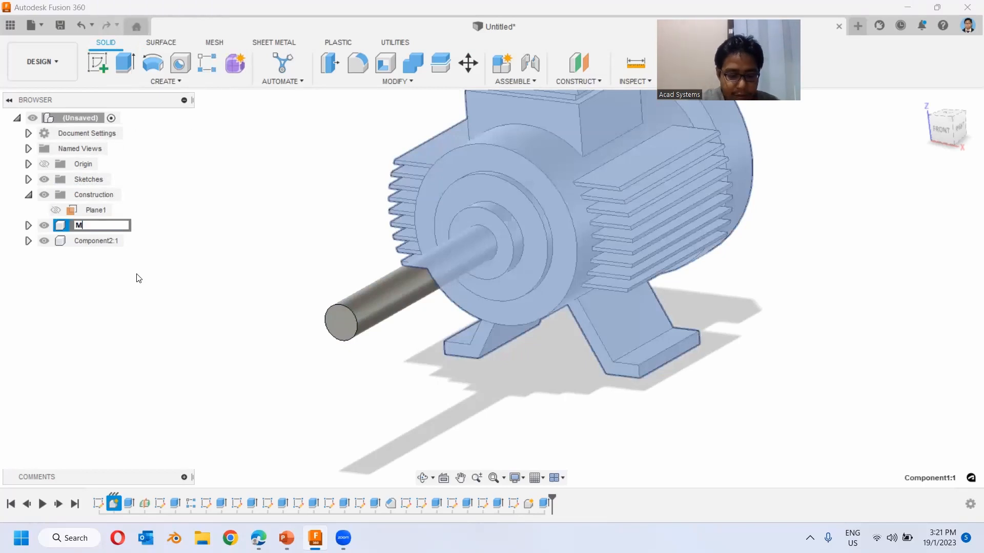
text(Motor)
key(Return)
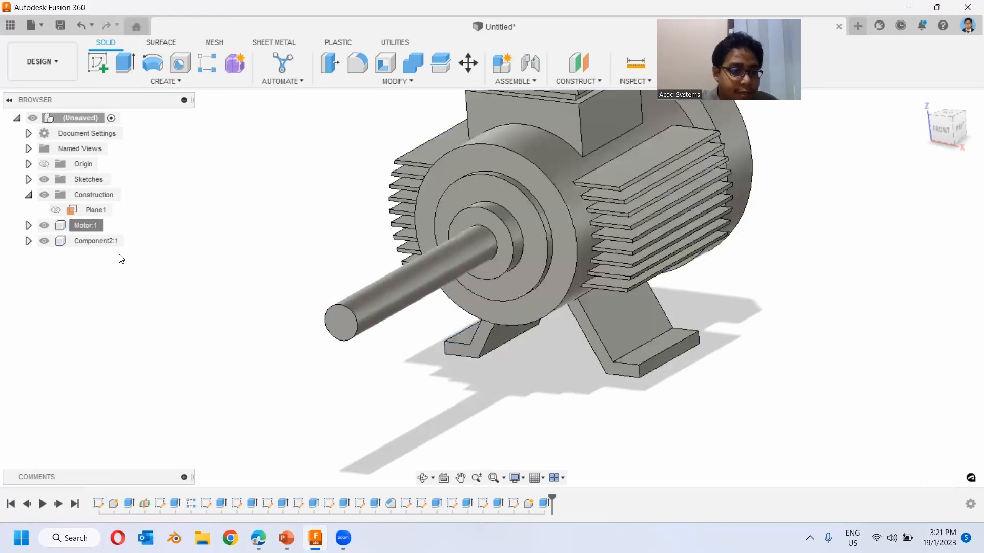
- Rename the output shaft's component as Shaft
right_click(98, 243)
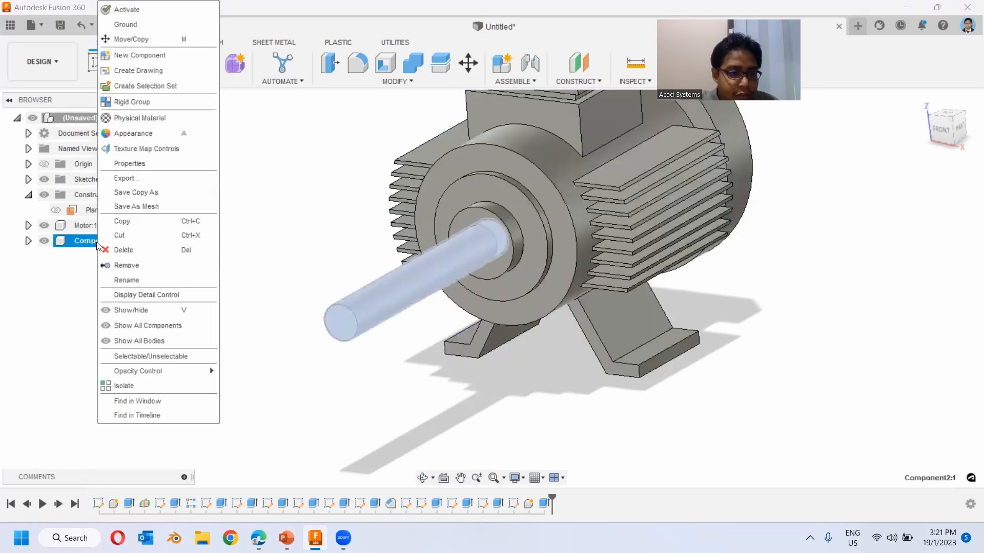
click(140, 282)
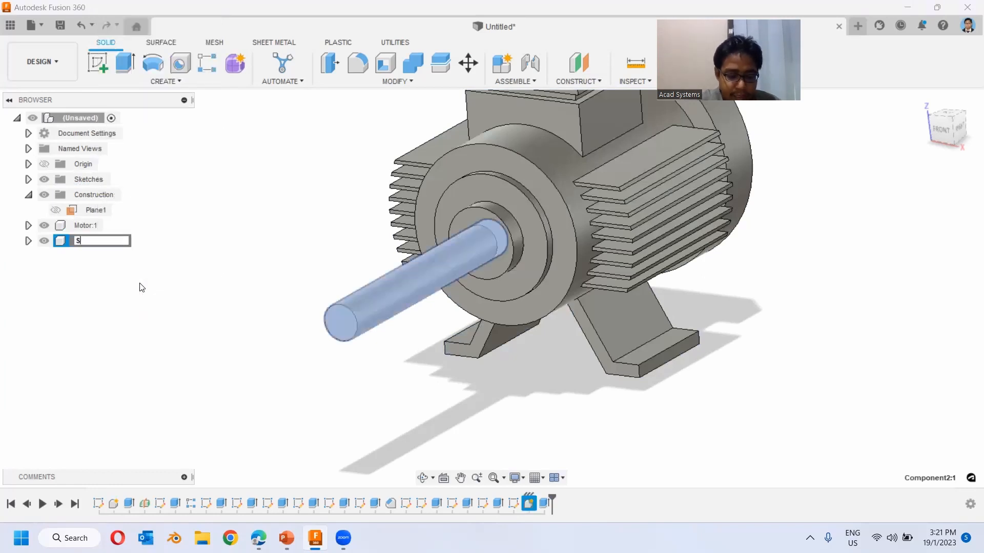
key(Return)
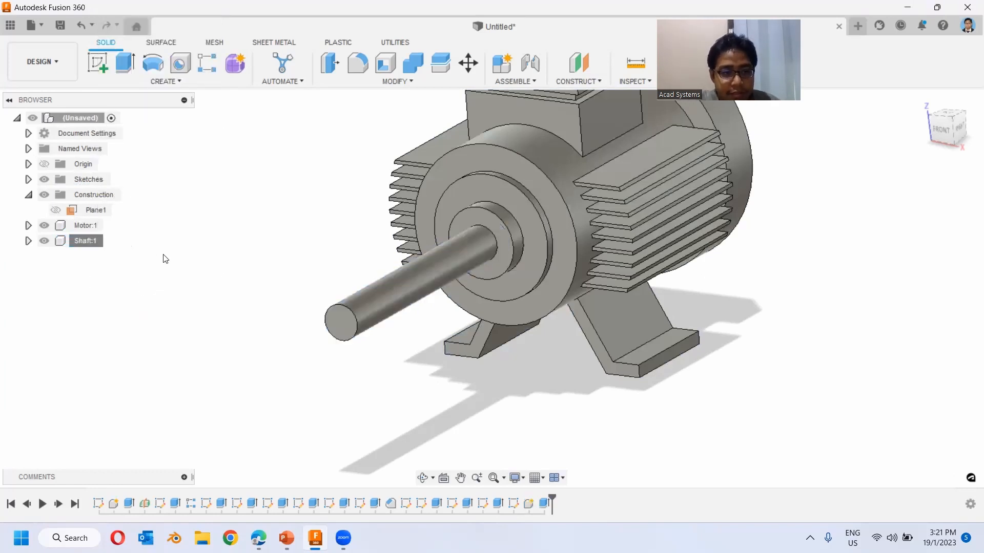
- Hide and show the Motor component and the Shaft component in turn to check that they are separate
middle_drag(401, 339, 397, 399)
click(48, 226)
click(46, 225)
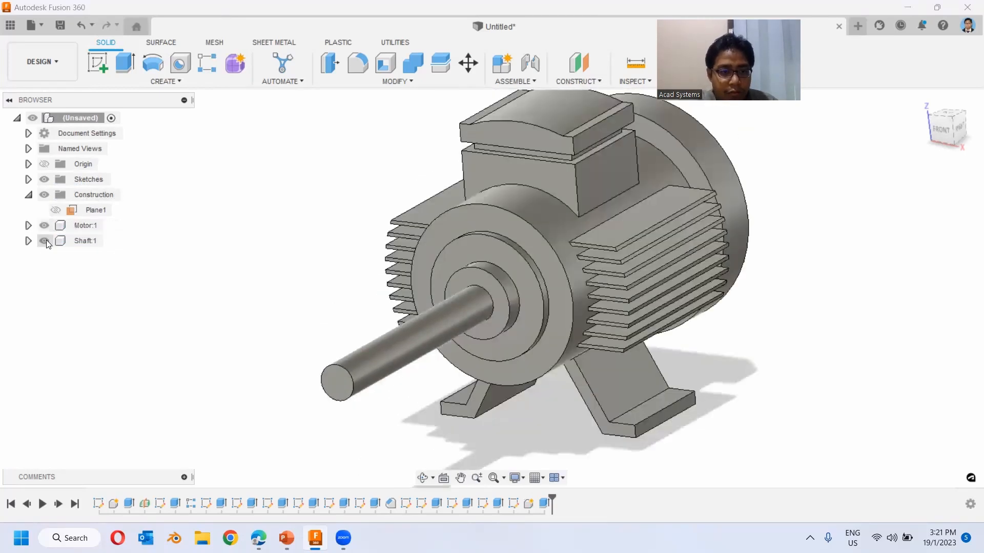
click(46, 240)
click(44, 241)
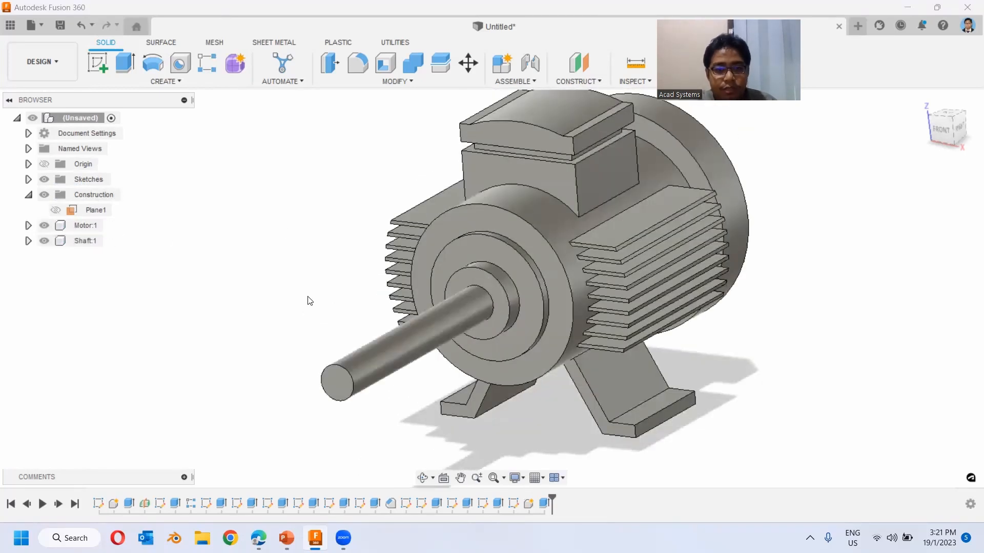
- Sketch a 40 mm diameter circle on the shaft's free end face, centred on the shaft axis, and finish the sketch
scroll(479, 241, up, 3)
scroll(480, 236, down, 6)
shift+middle_drag(422, 279, 462, 310)
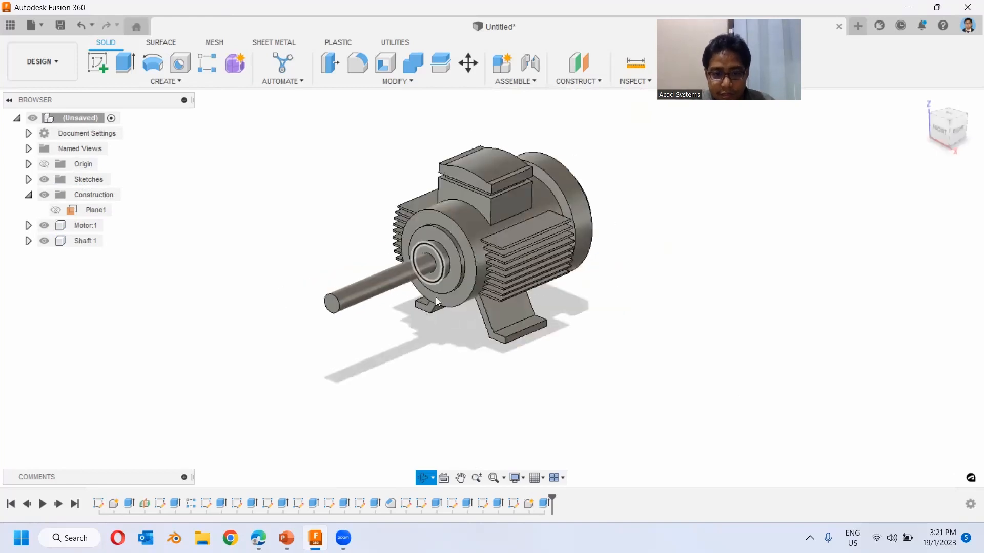
click(98, 62)
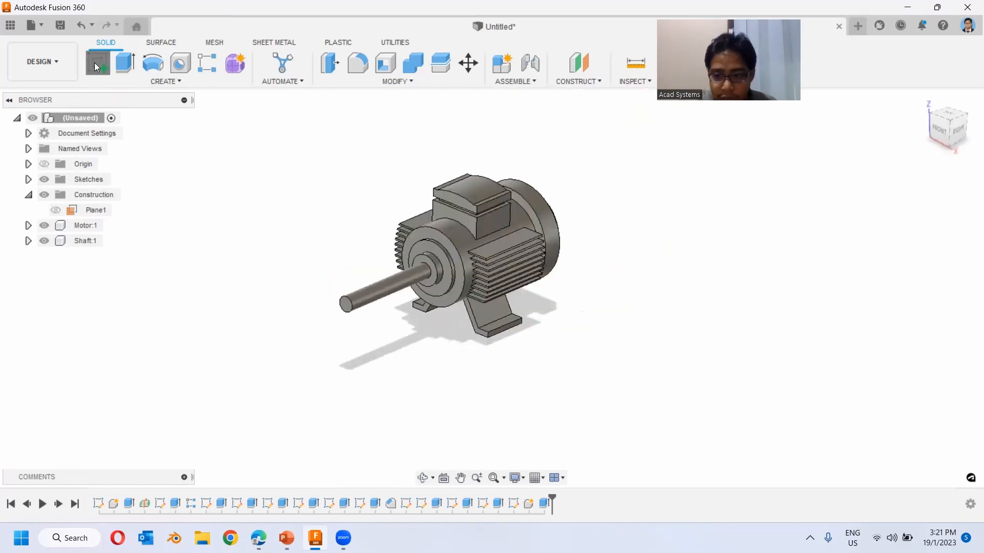
scroll(374, 308, up, 4)
click(378, 302)
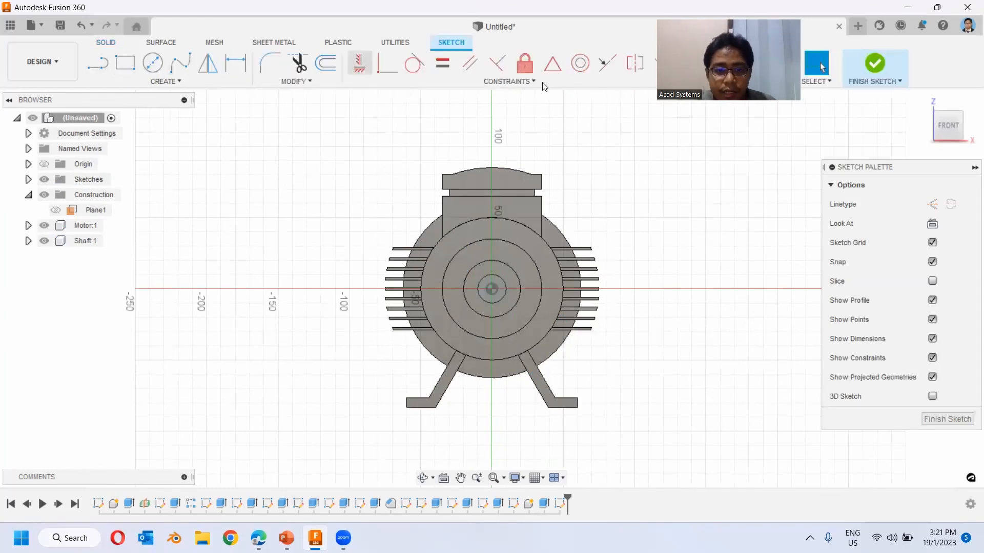
click(153, 63)
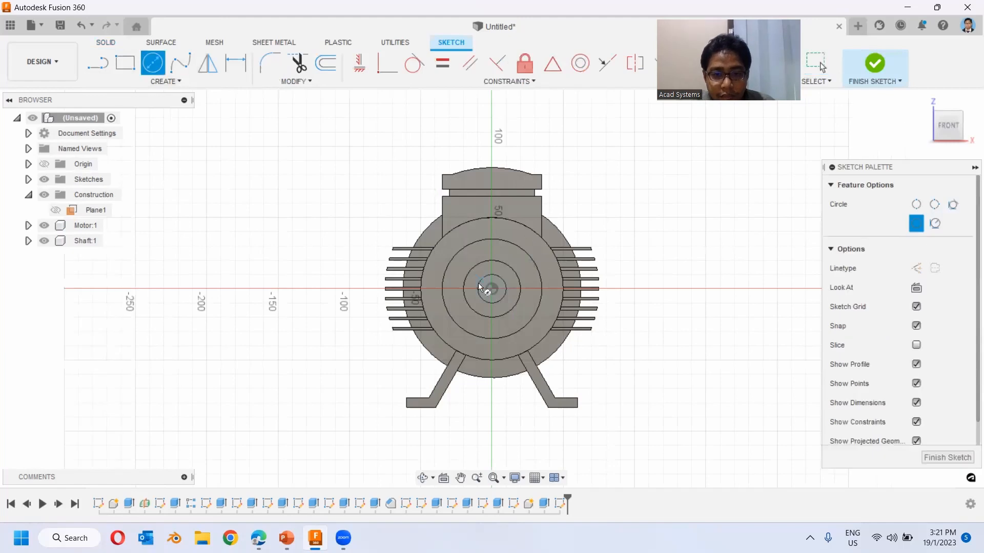
click(491, 288)
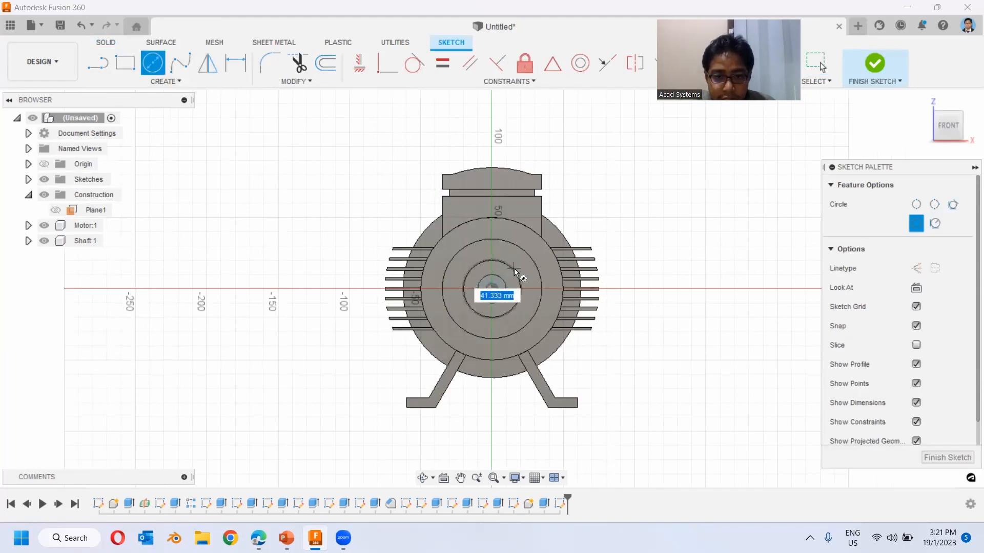
text(40)
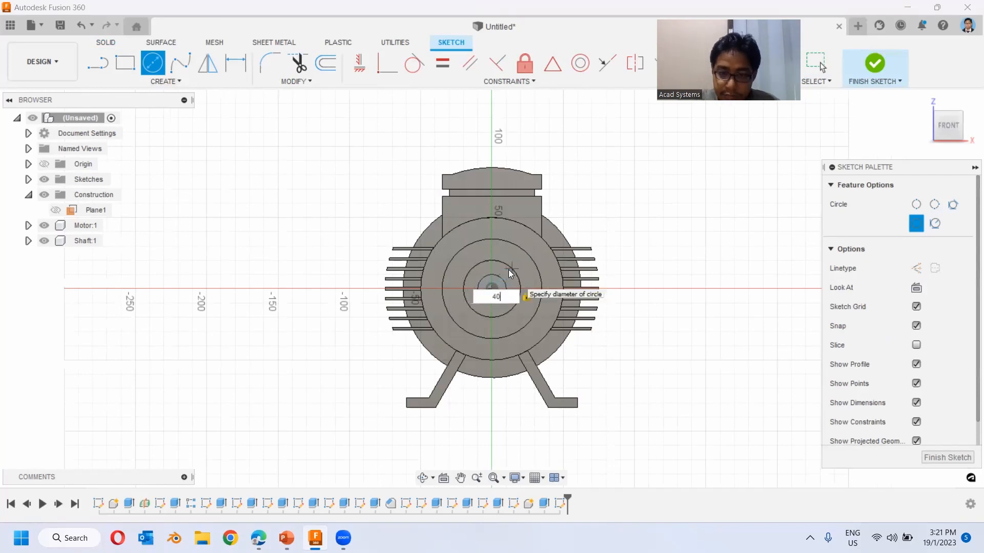
key(Return)
click(870, 67)
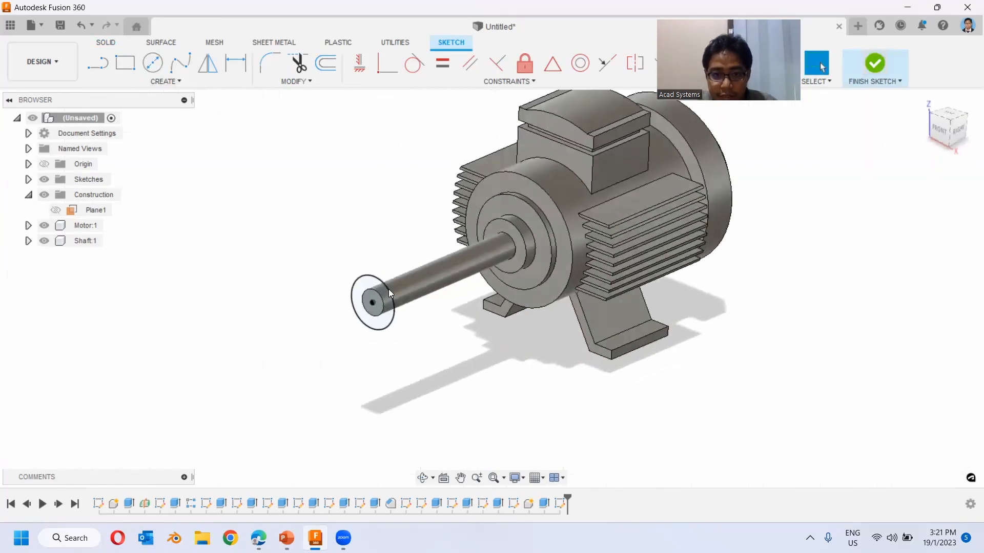
- Extrude the ring profile around the shaft end by -10 mm toward the motor as a new component
click(126, 64)
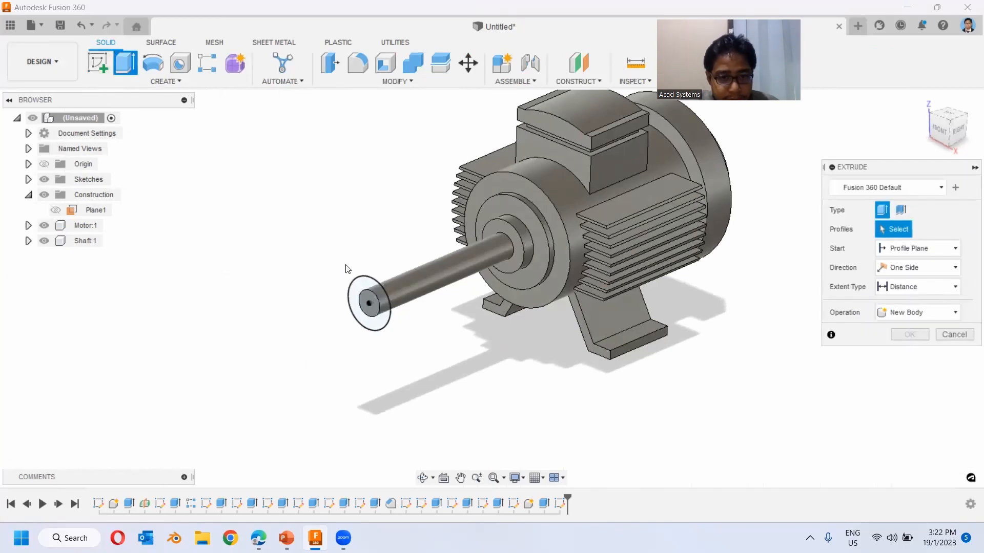
click(365, 288)
drag(372, 311, 384, 308)
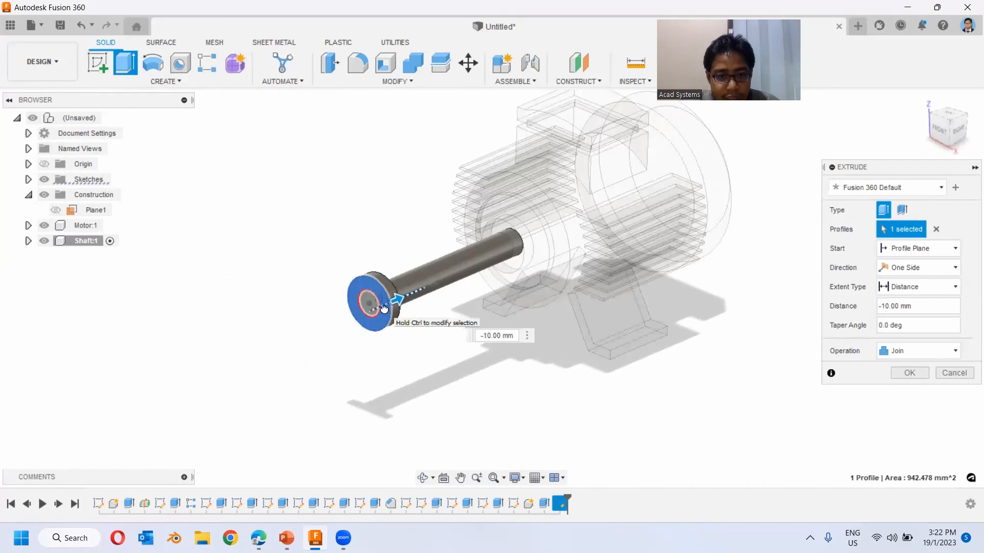
click(909, 353)
click(902, 423)
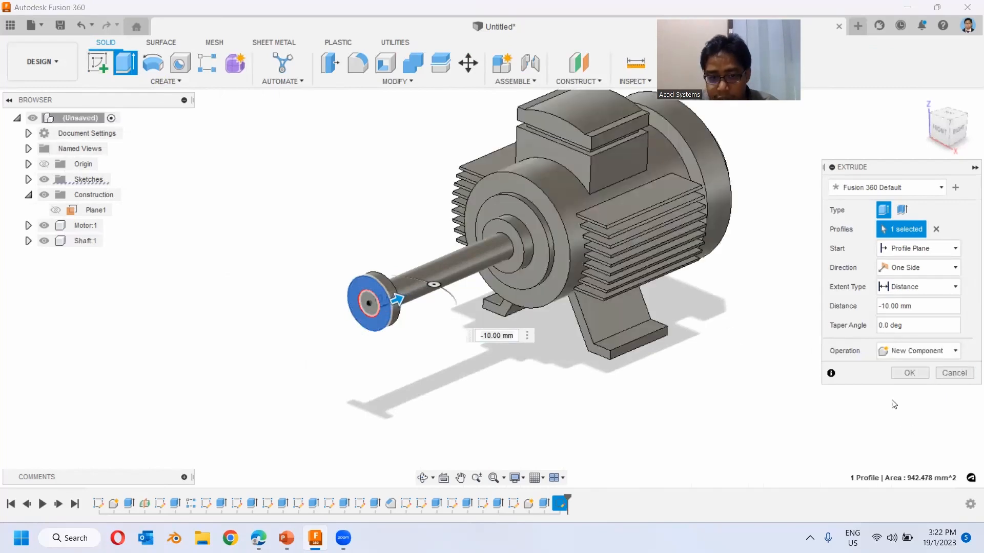
click(920, 373)
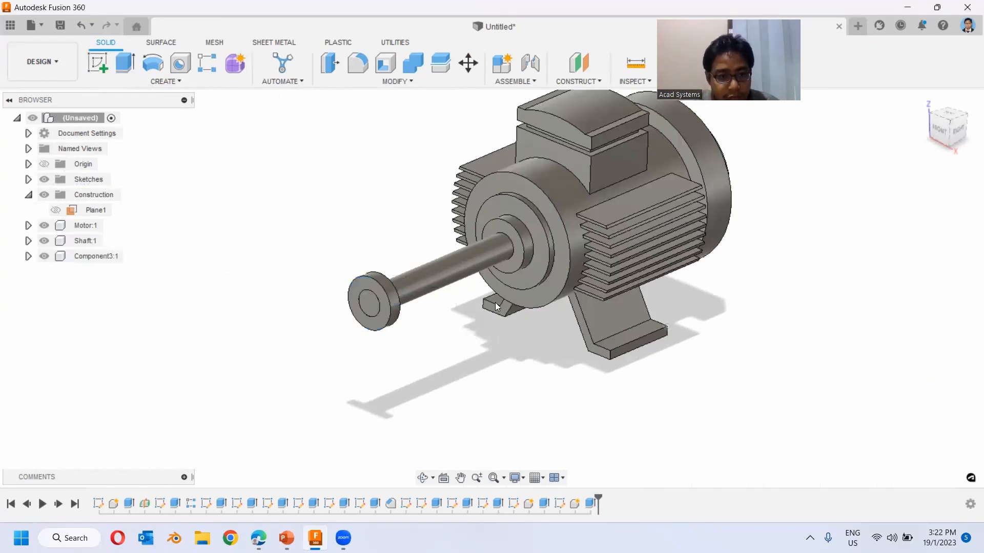
- Rename the new ring component to Pump
click(102, 257)
right_click(104, 258)
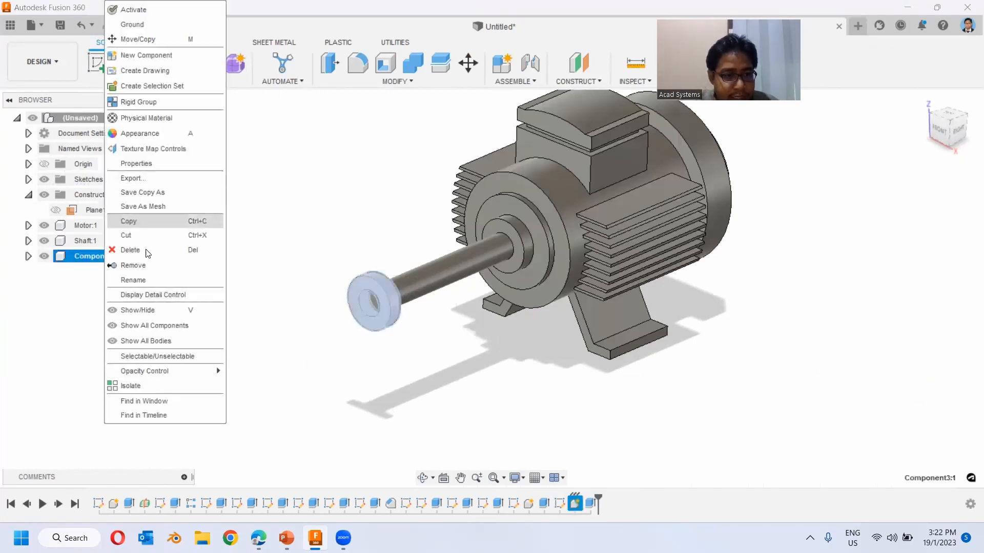
click(146, 281)
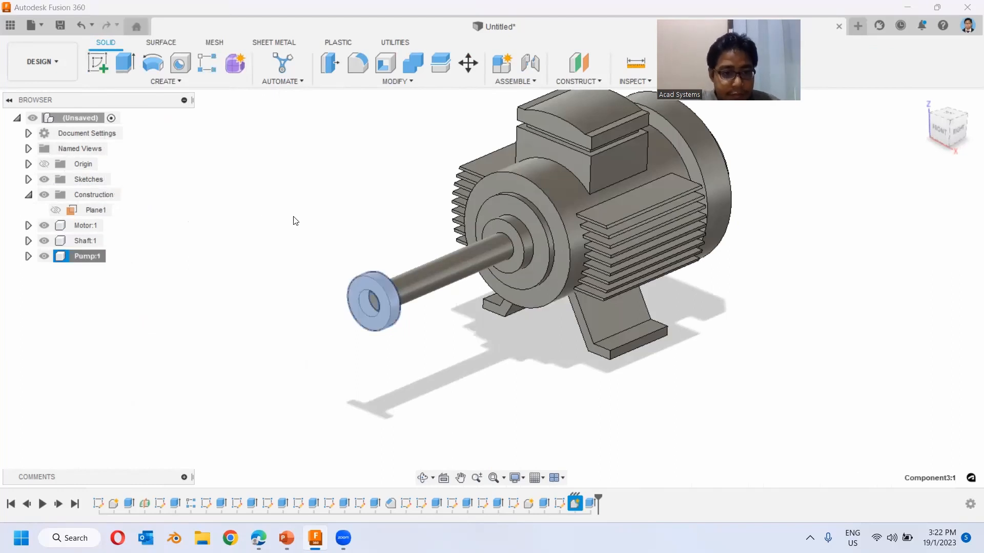
click(319, 211)
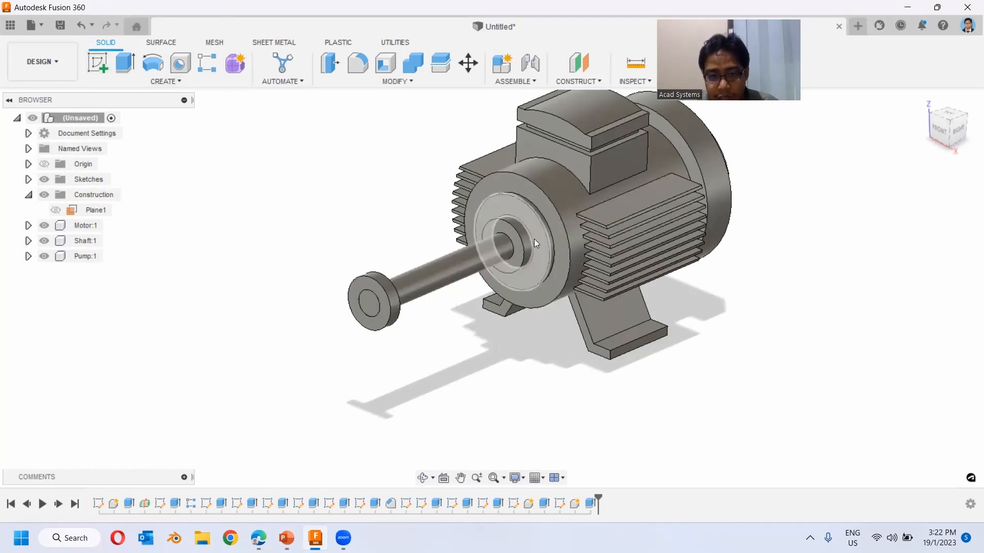
- Sketch an 80 mm diameter circle on the Pump ring's front face, centred on the shaft axis, and finish the sketch
click(97, 65)
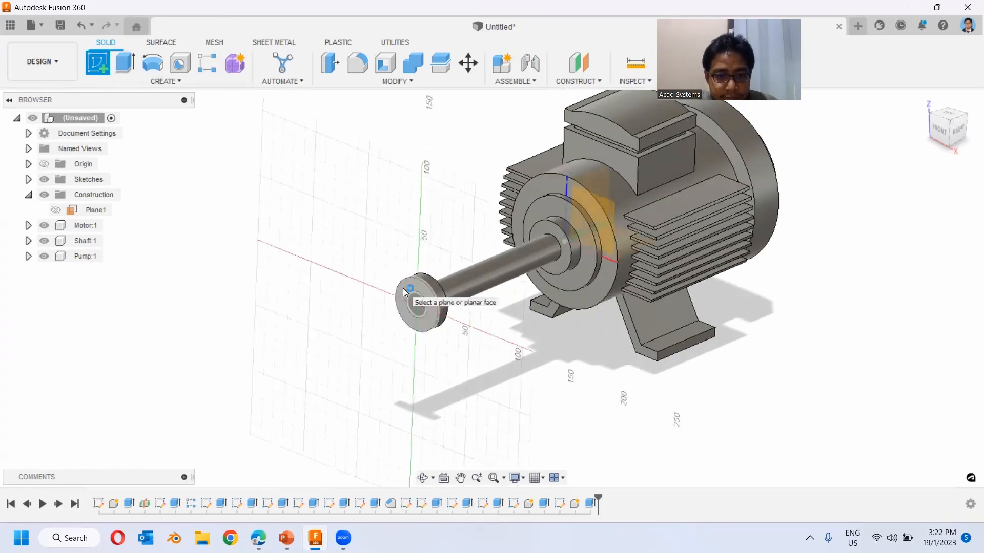
click(403, 288)
key(c)
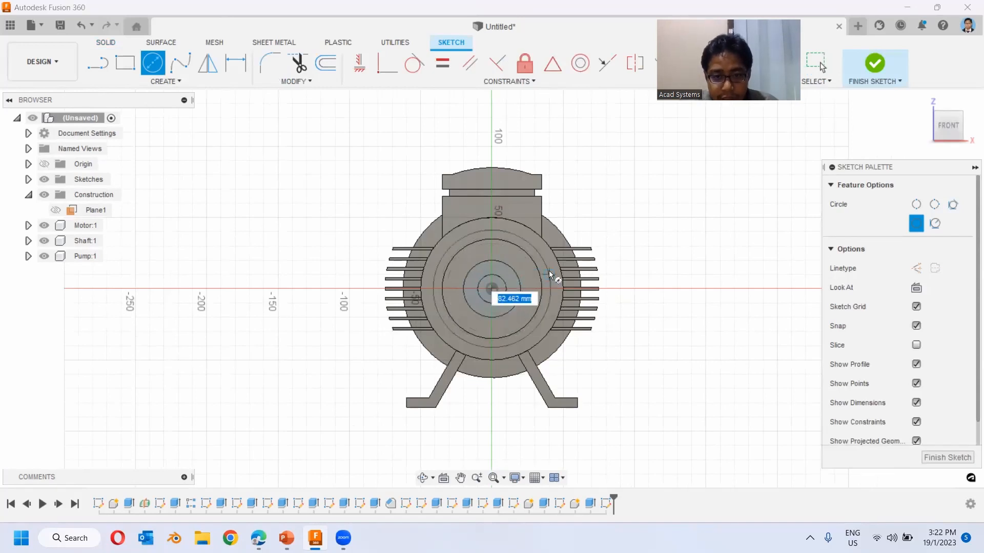
text(80)
key(Return)
key(Escape)
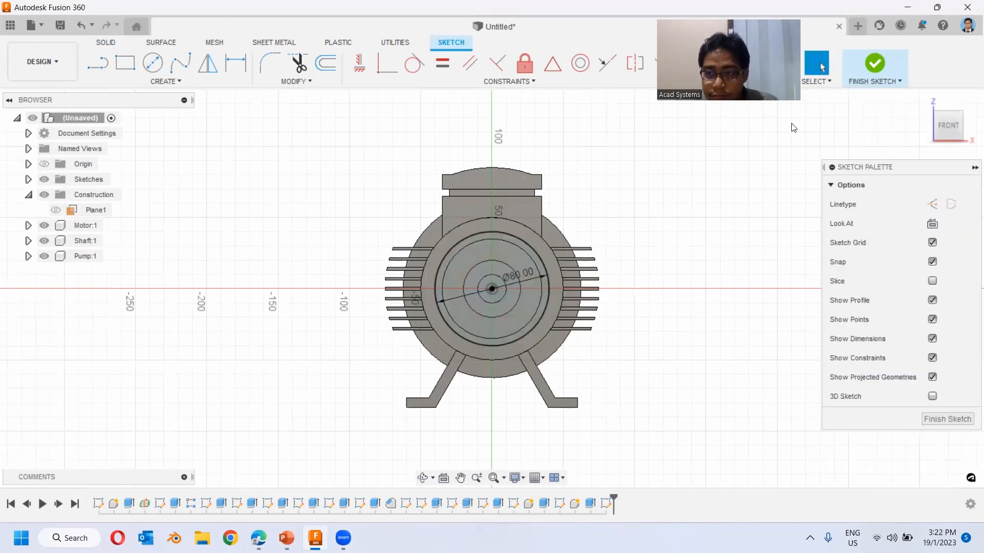
click(871, 64)
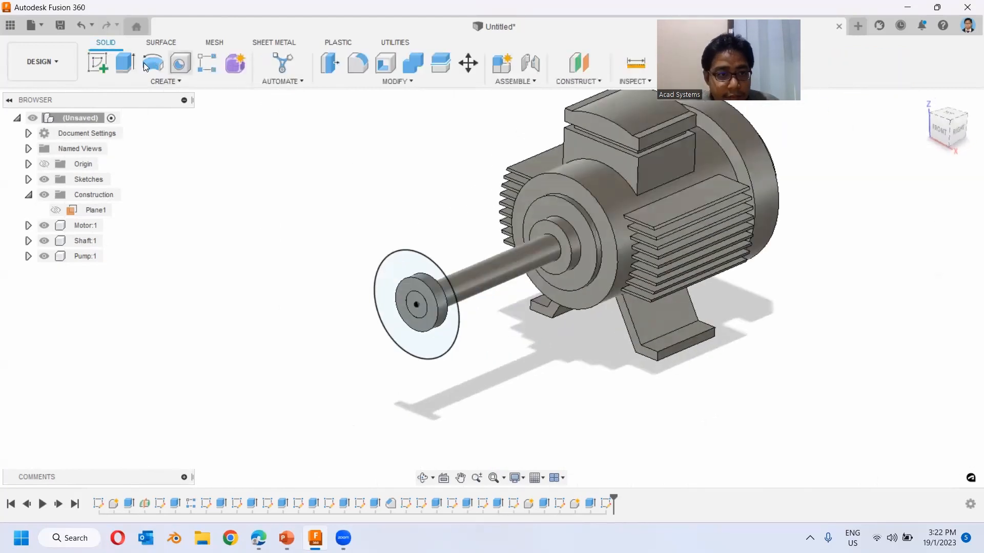
- Extrude all three profiles inside the 80 mm circle 10 mm outward, away from the motor
click(125, 64)
click(406, 288)
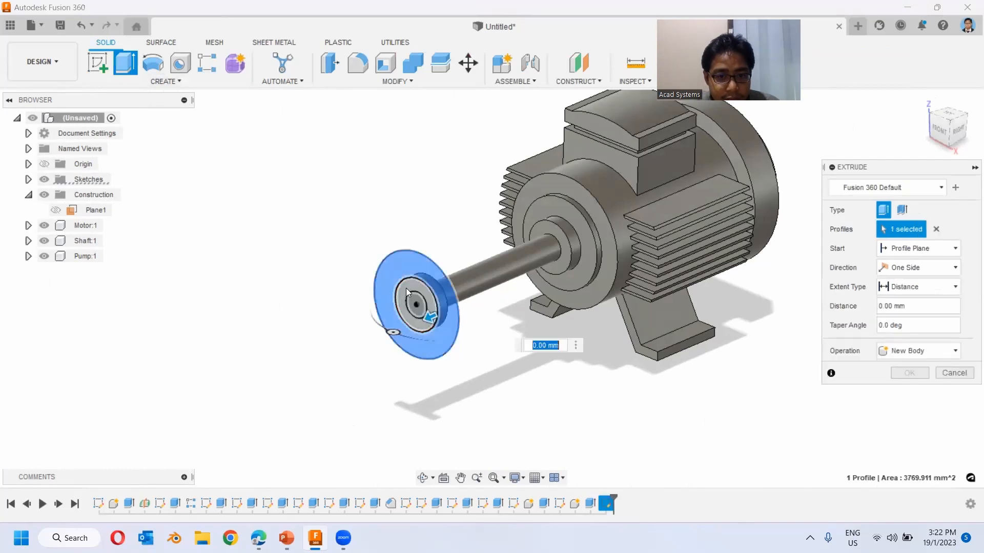
click(413, 303)
text(10)
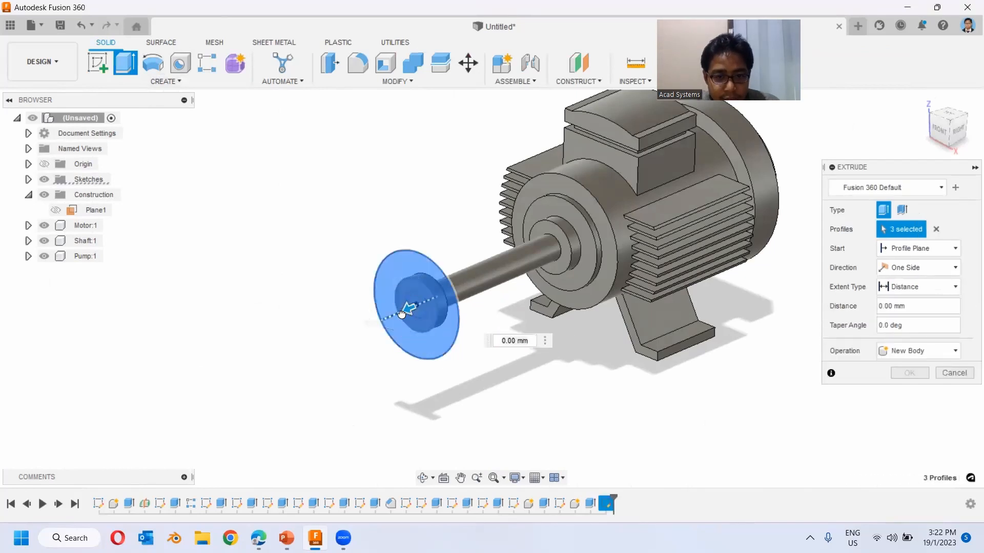
key(Return)
click(911, 376)
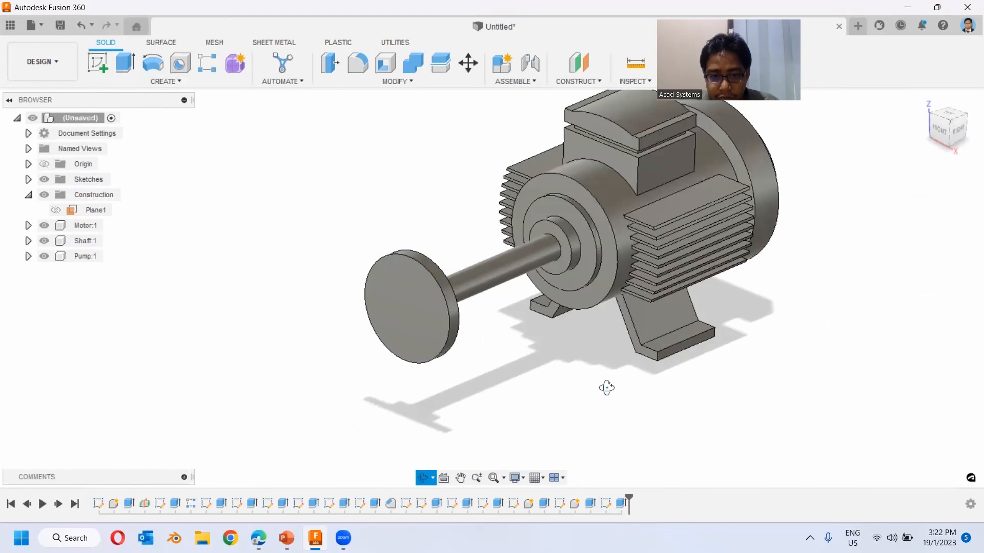
- Sketch a 55 mm diameter circle on the disc's front face, centred on the shaft axis, and finish the sketch
shift+middle_drag(606, 387, 556, 383)
click(93, 60)
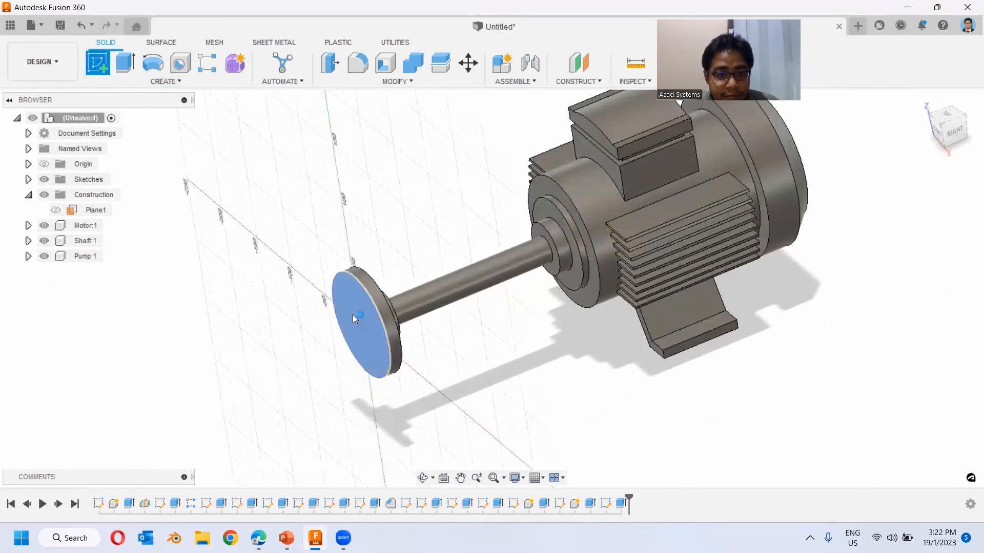
click(352, 314)
click(152, 62)
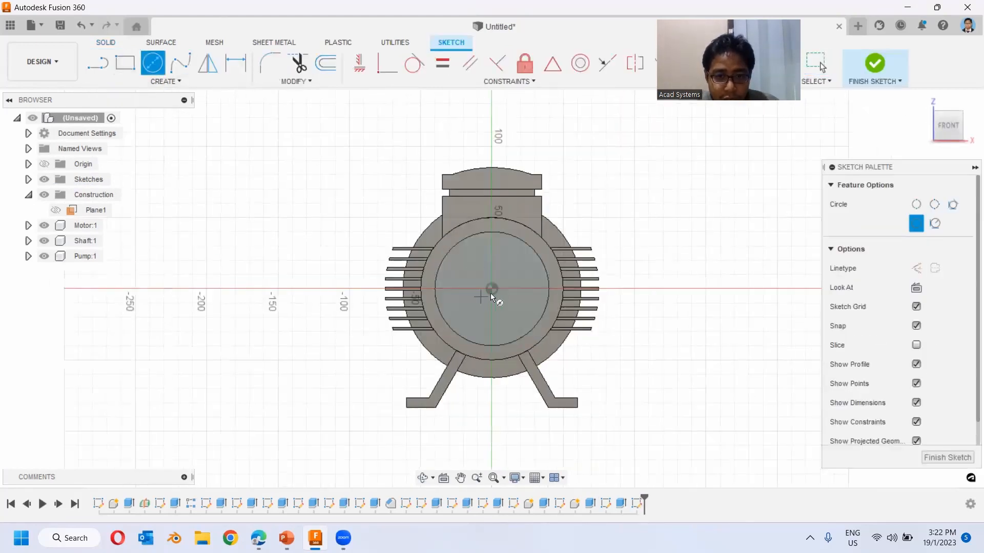
click(491, 288)
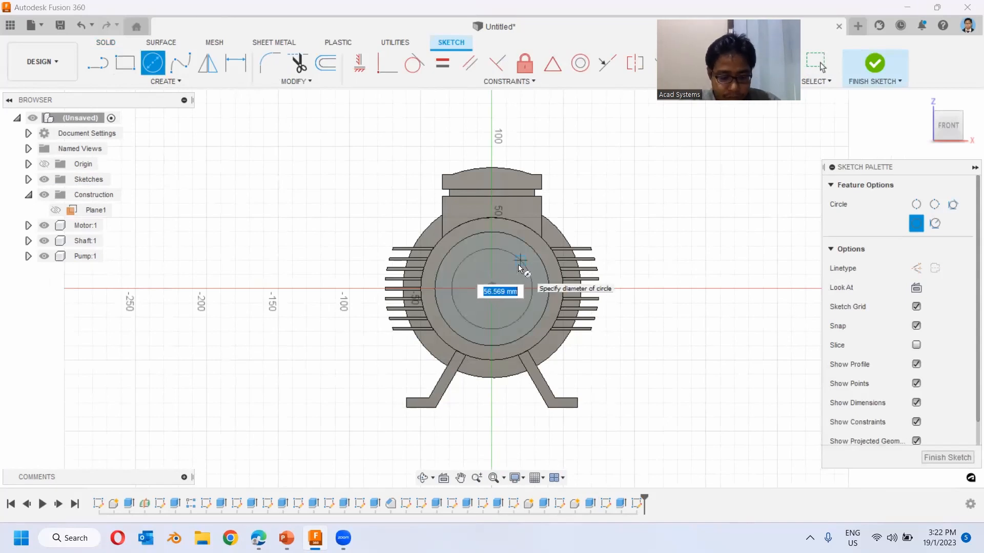
key(Return)
click(875, 67)
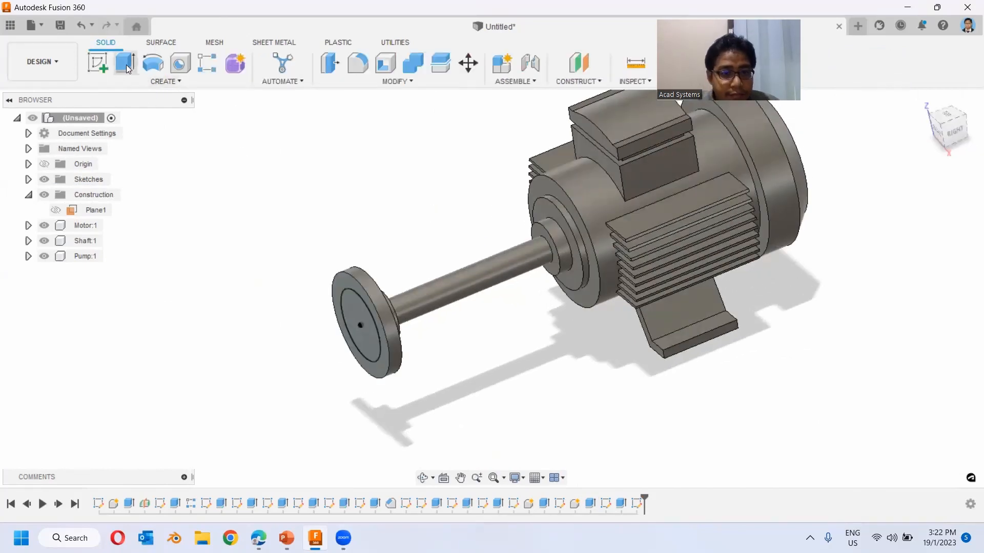
- Extrude the circle outward from the disc's front face to form a short raised boss
click(127, 68)
click(345, 330)
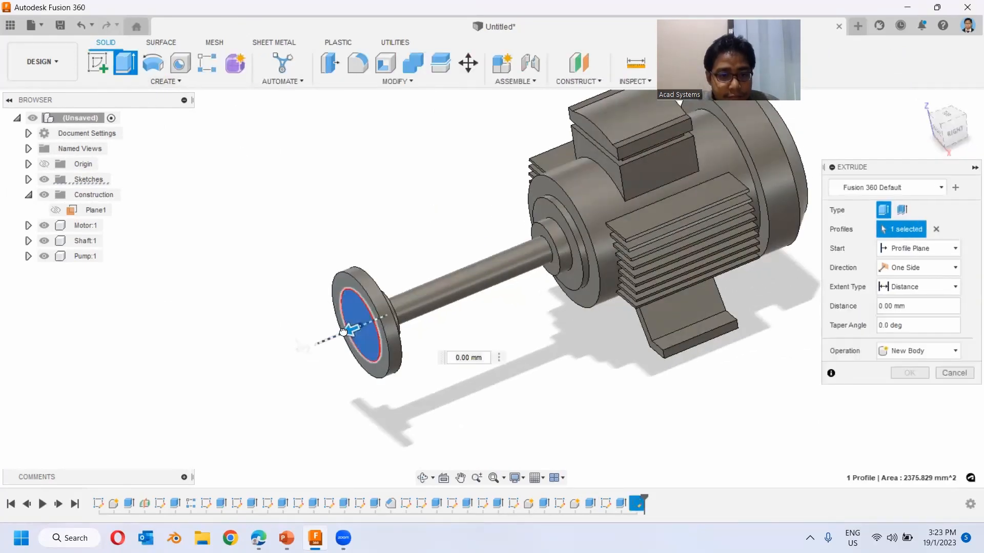
drag(343, 333, 332, 336)
click(910, 374)
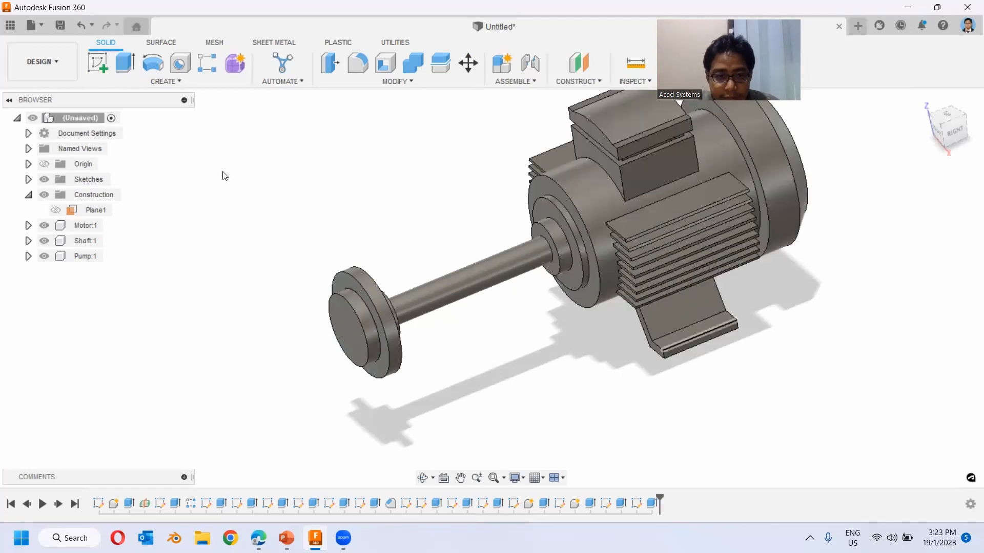
- Sketch a 130 mm diameter circle on the boss's front face, centred on the shaft axis, and finish the sketch
click(100, 62)
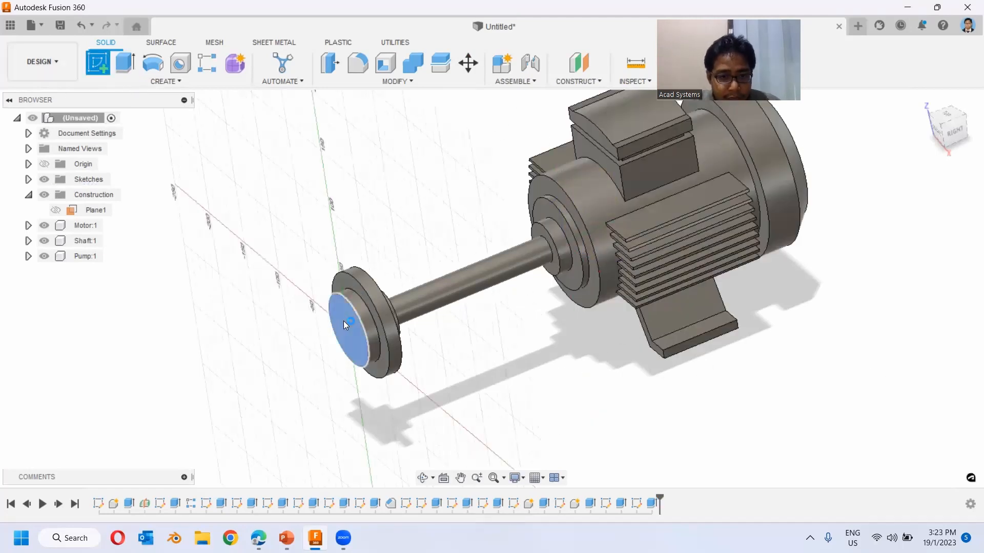
click(344, 321)
click(153, 62)
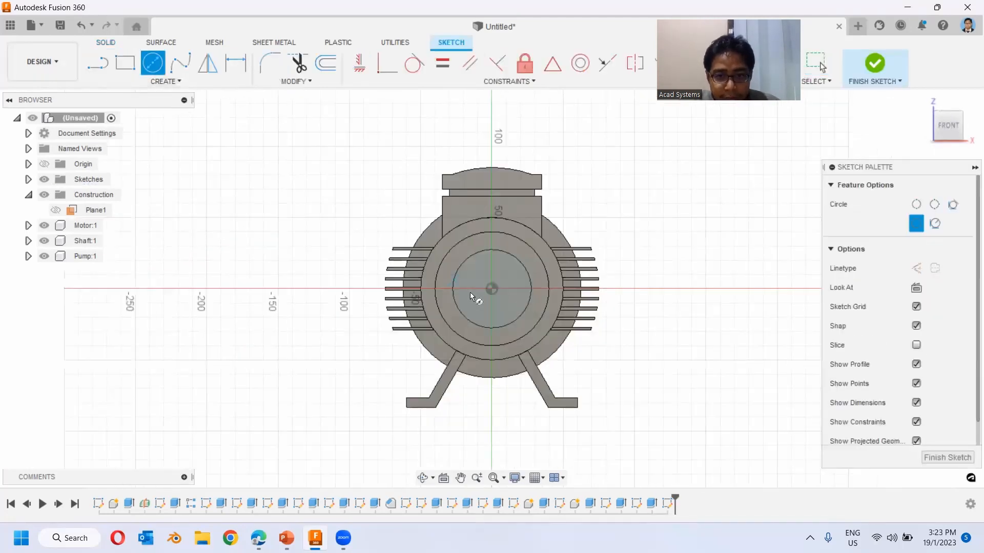
click(492, 290)
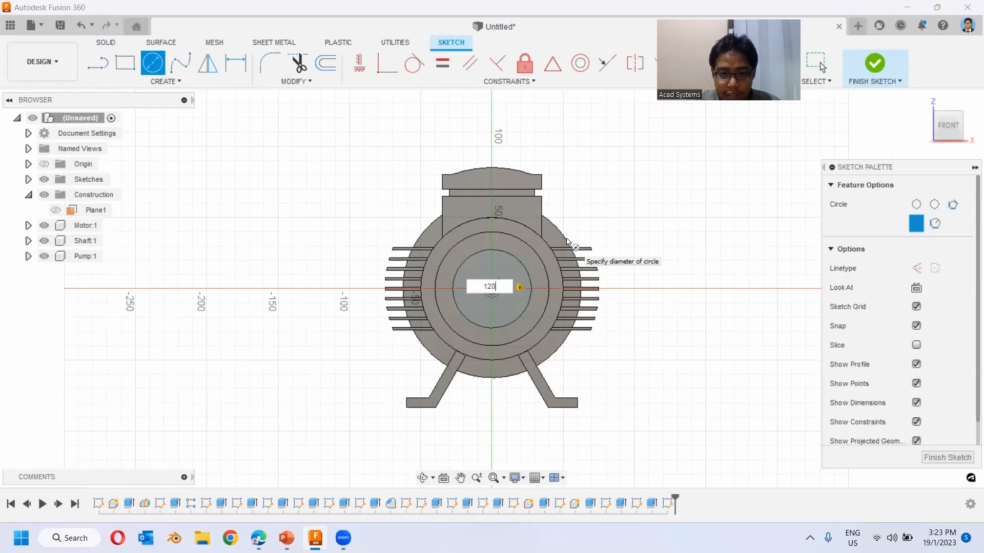
key(Tab)
key(BackSpace)
key(BackSpace)
text(130)
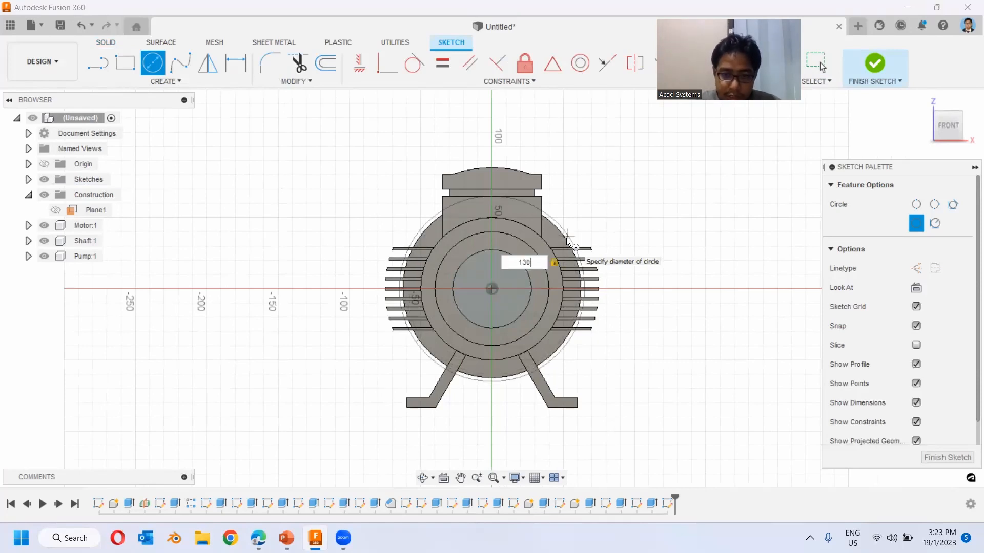
key(Return)
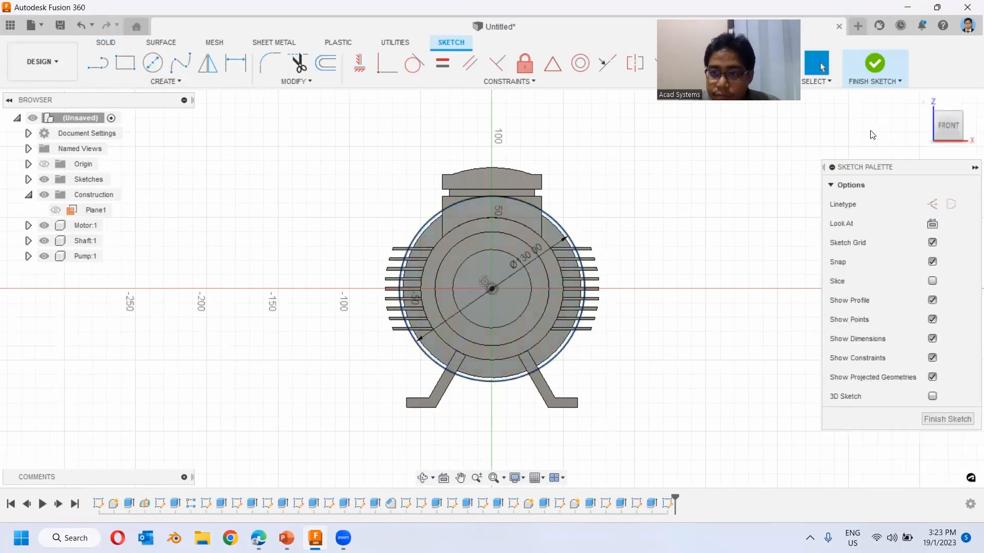
click(877, 71)
- Extrude both profiles inside the 130 mm circle 50 mm outward, away from the motor, joining them to the existing body
key(e)
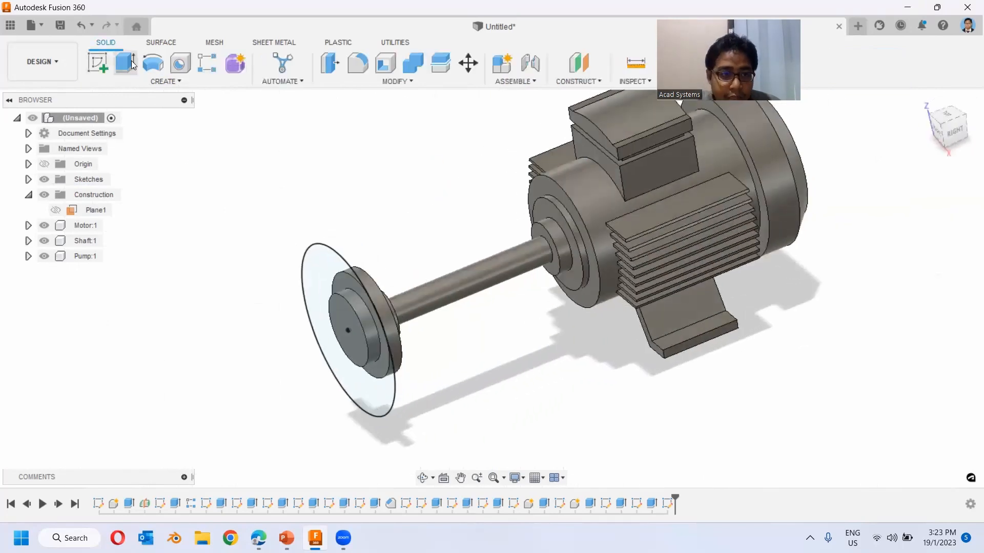
click(314, 269)
click(340, 348)
drag(305, 352, 279, 361)
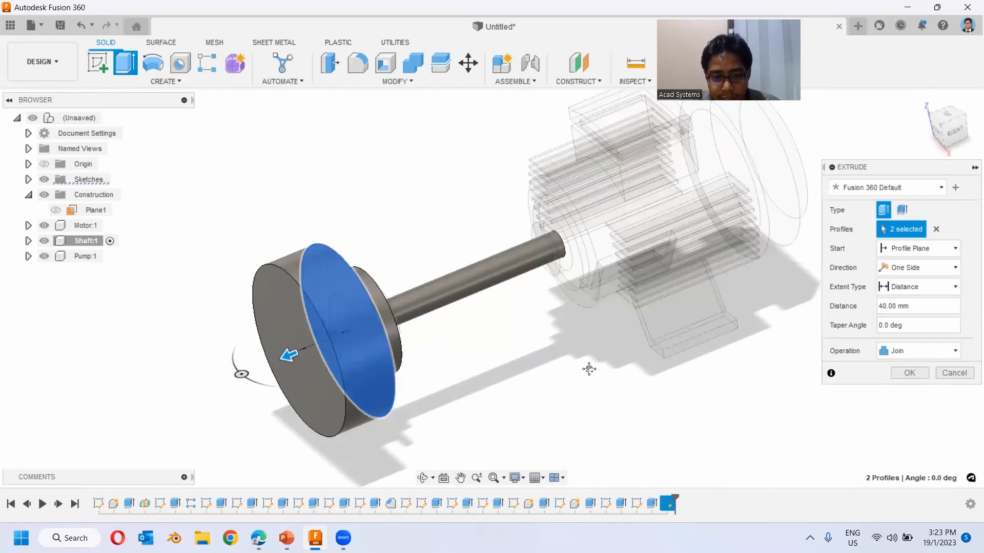
middle_drag(589, 369, 647, 355)
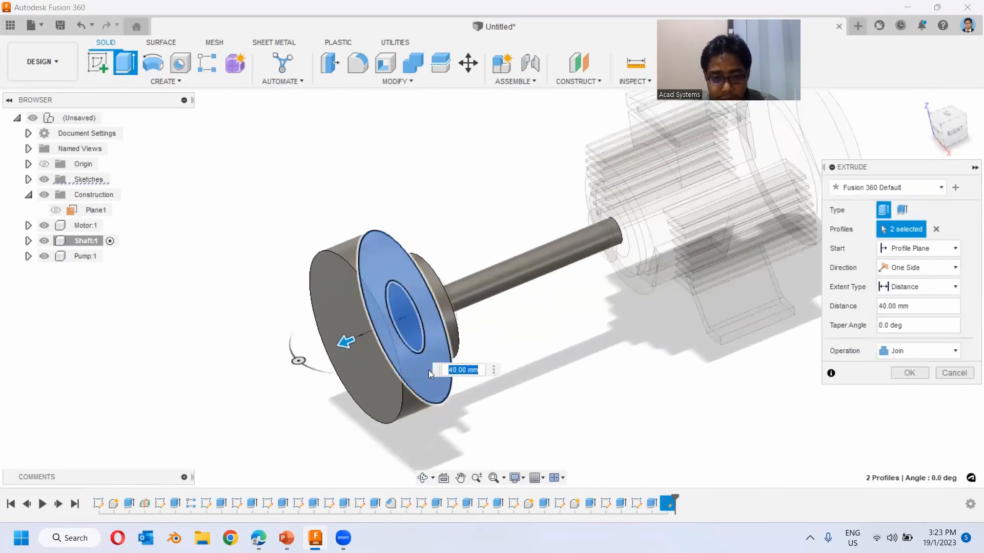
text(50)
key(Return)
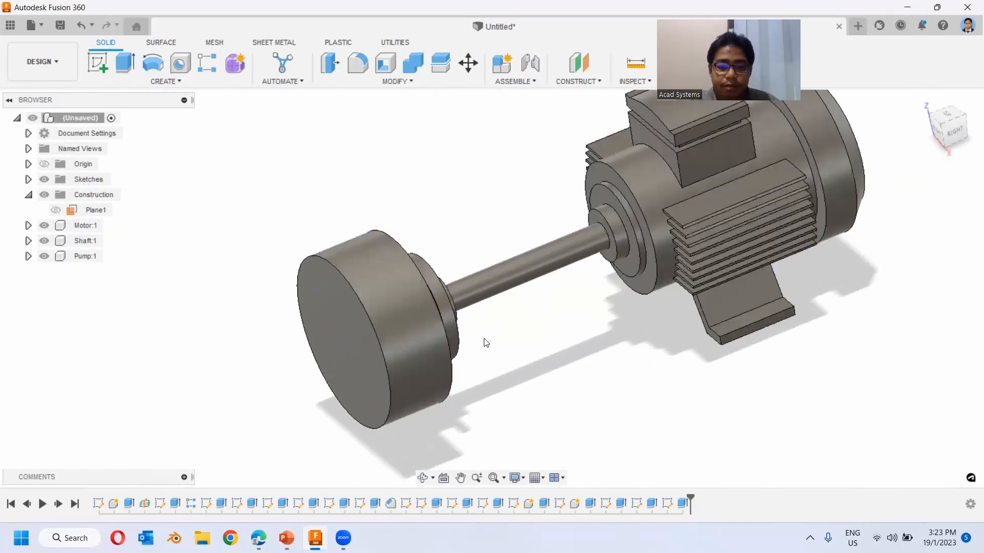
- Switch to PowerPoint to examine the pump in the reference picture on the Creating 3D slide, and return to Fusion 360
shift+middle_drag(485, 341, 395, 308)
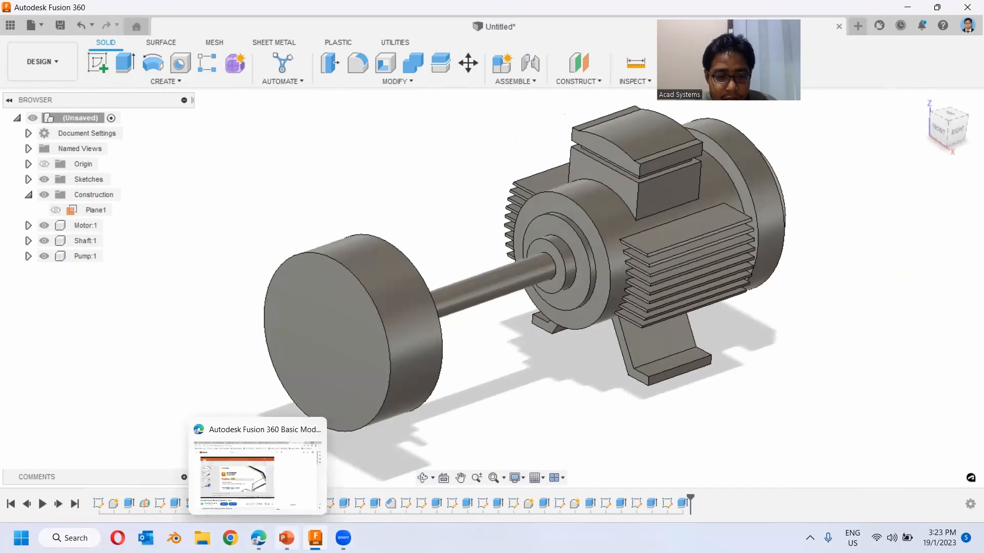
click(287, 538)
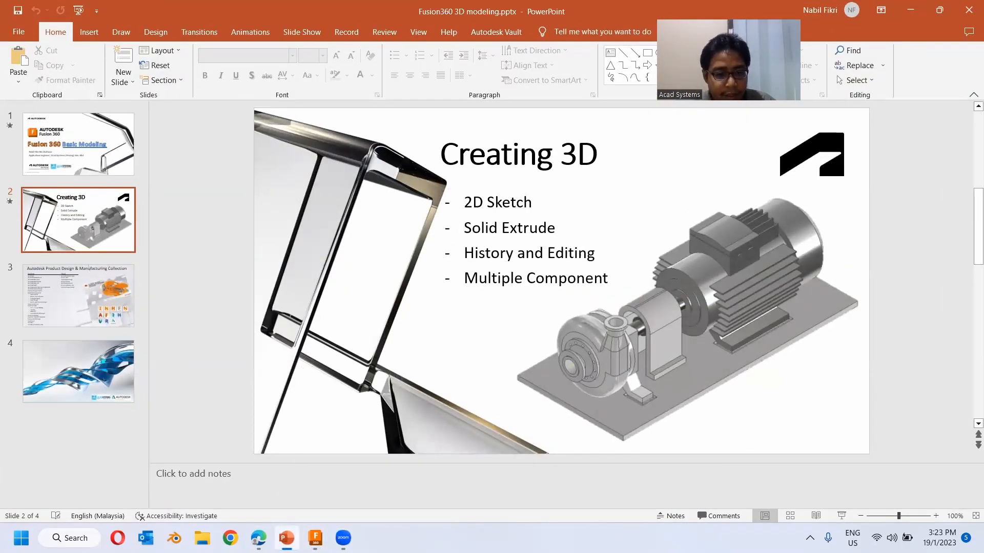
key(alt+Tab)
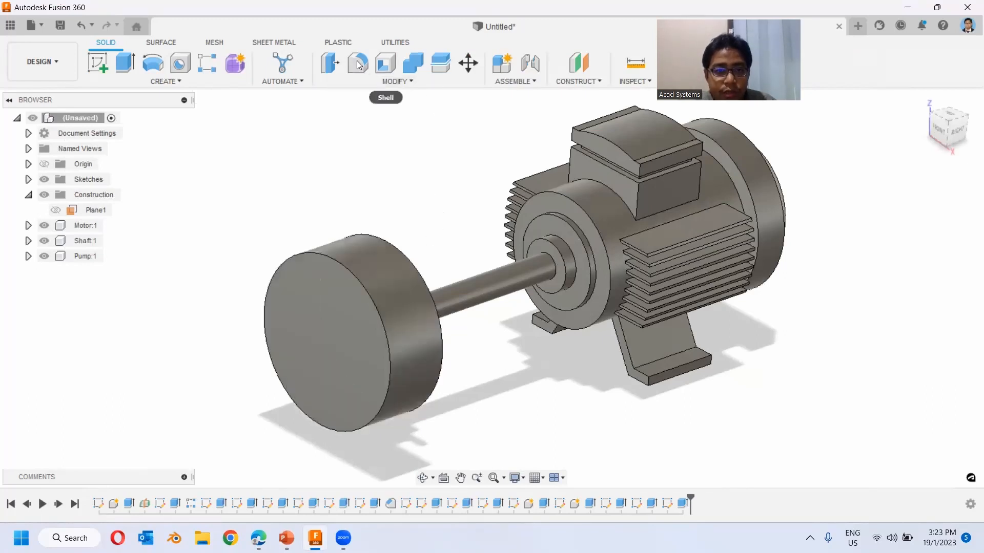
- Fillet the front and rear outer edges of the large pump cylinder with a 15 mm radius
click(361, 80)
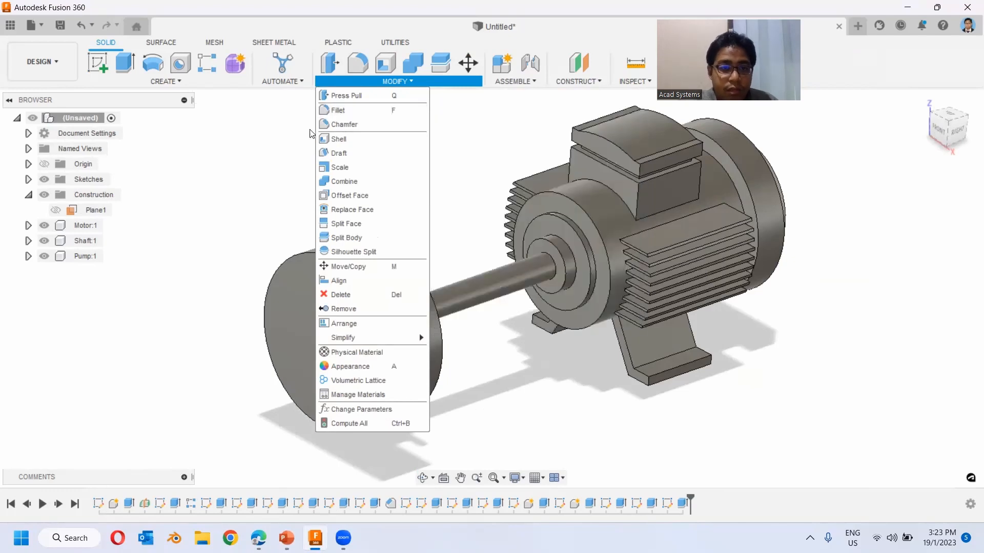
click(339, 112)
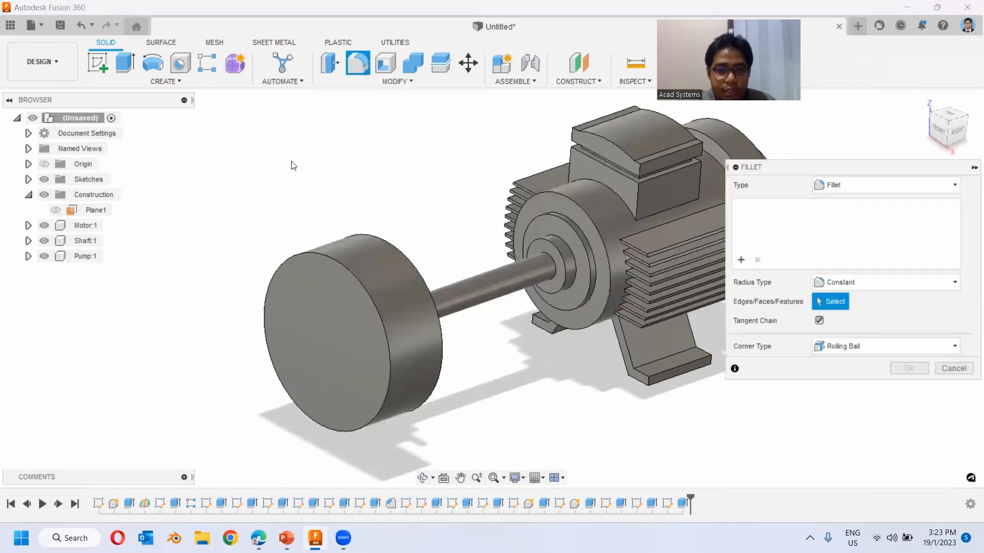
click(293, 252)
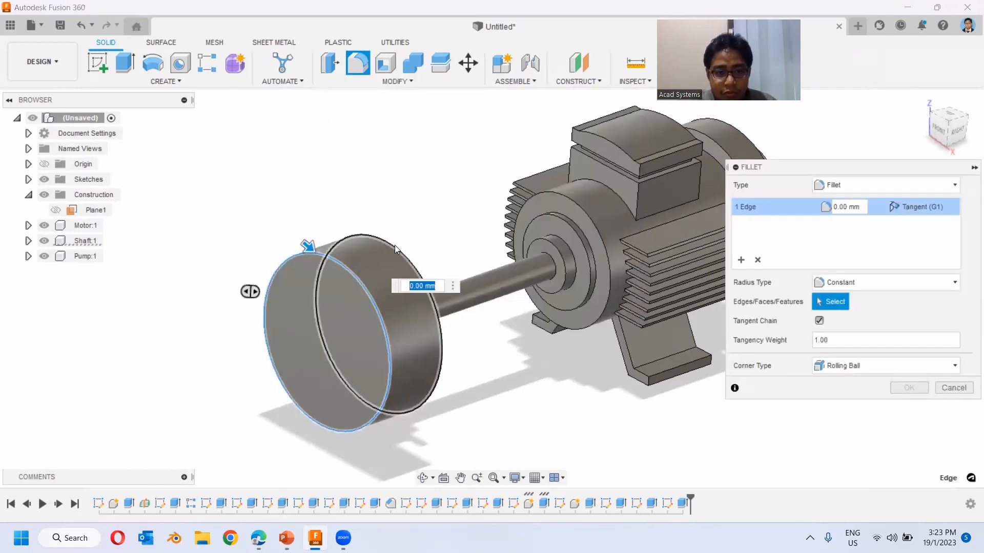
drag(402, 236, 395, 244)
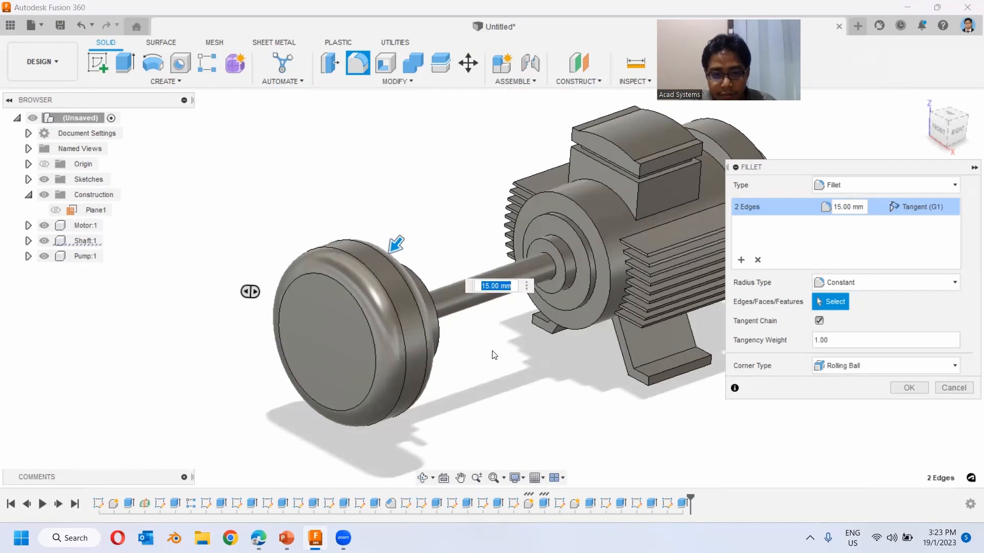
shift+middle_drag(494, 352, 439, 351)
click(907, 388)
- Examine which bodies belong to the Pump and Shaft components and which features in the design history created them
shift+middle_drag(501, 319, 133, 267)
click(93, 258)
shift+middle_drag(399, 309, 360, 304)
click(225, 227)
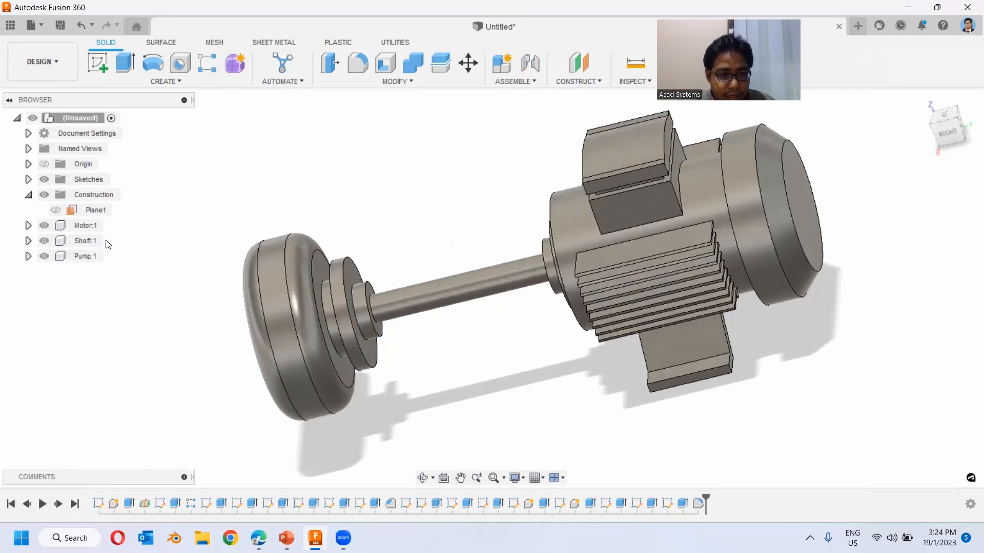
click(96, 240)
click(184, 236)
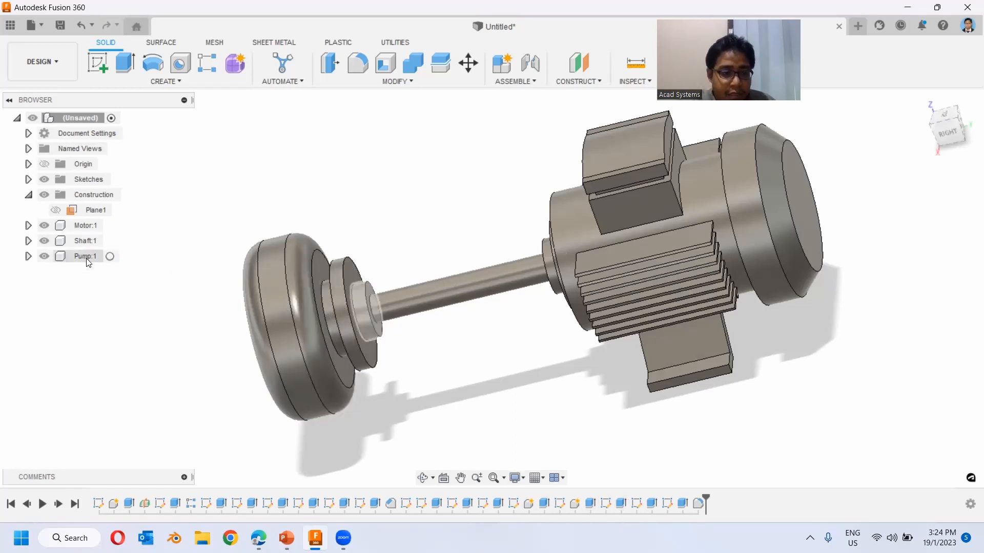
shift+middle_drag(392, 341, 511, 401)
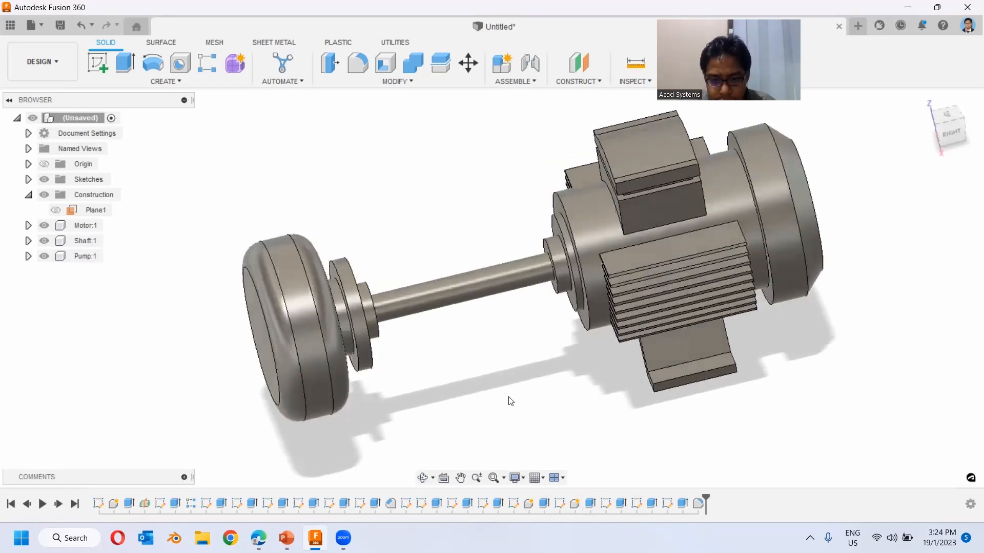
click(545, 504)
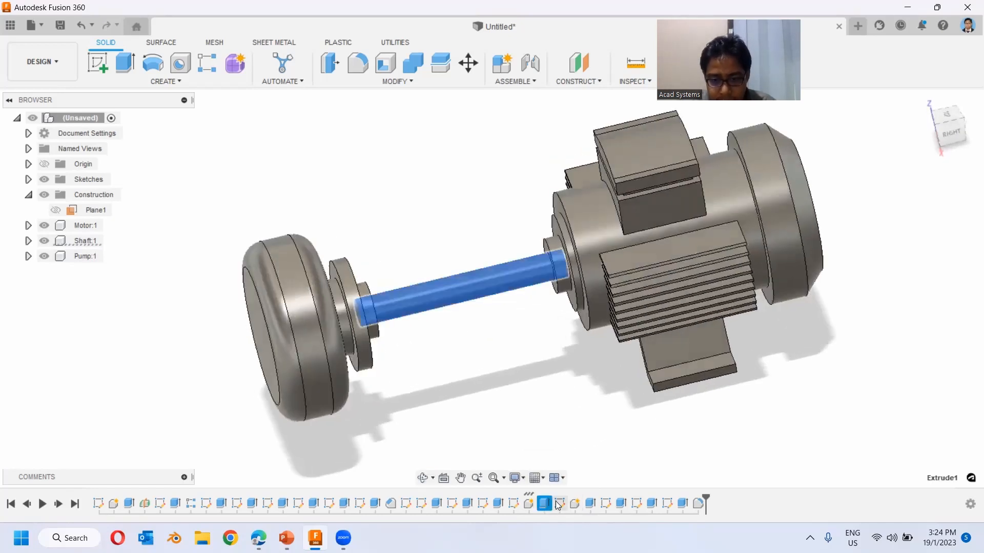
click(595, 504)
key(Escape)
- Edit the 80 mm disc's extrusion to try a distance of -10 mm, and discard the change
double_click(616, 497)
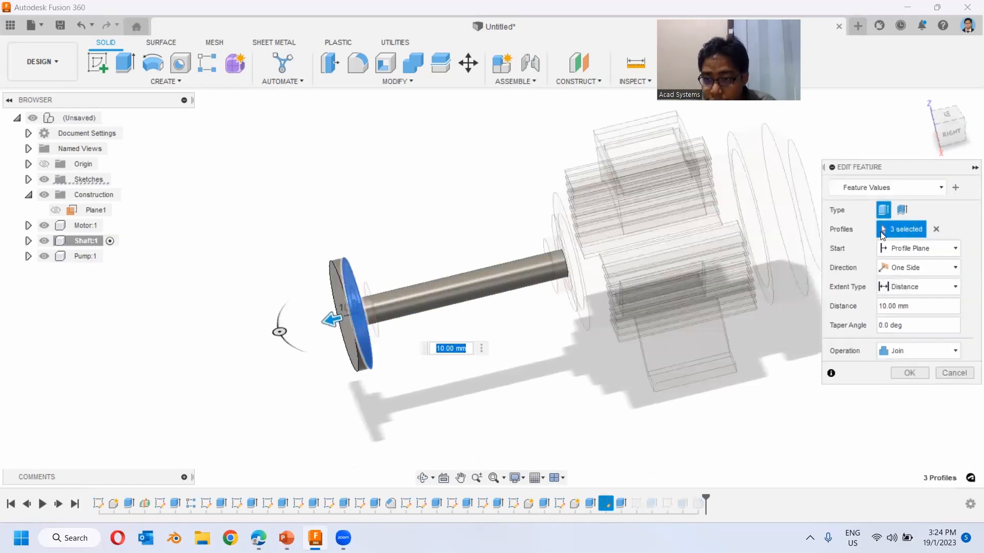
click(904, 351)
click(905, 368)
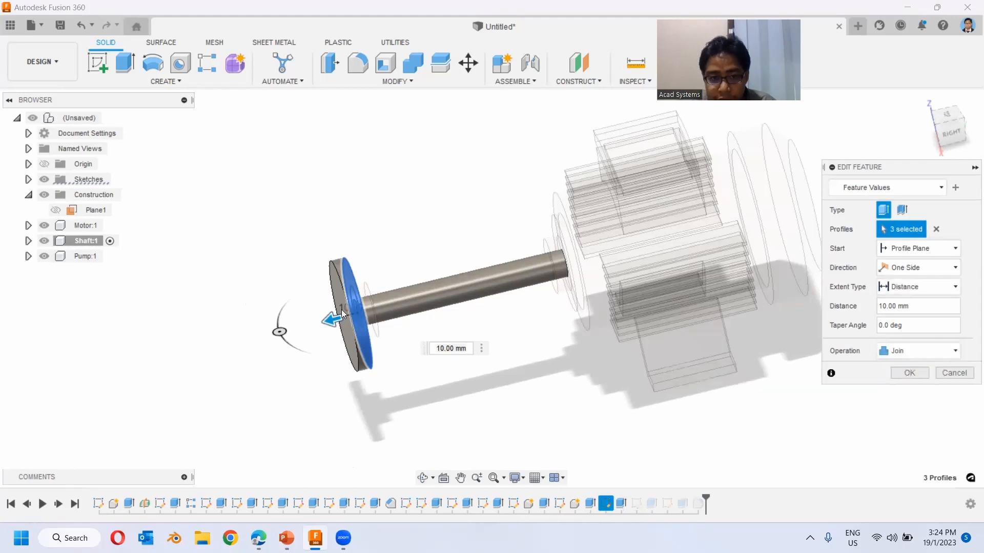
click(373, 314)
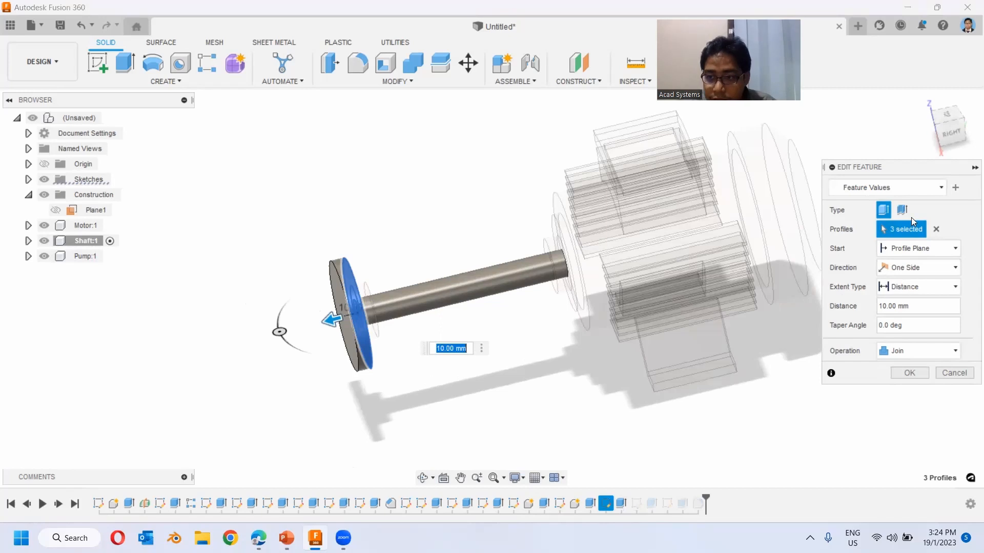
click(912, 248)
click(912, 248)
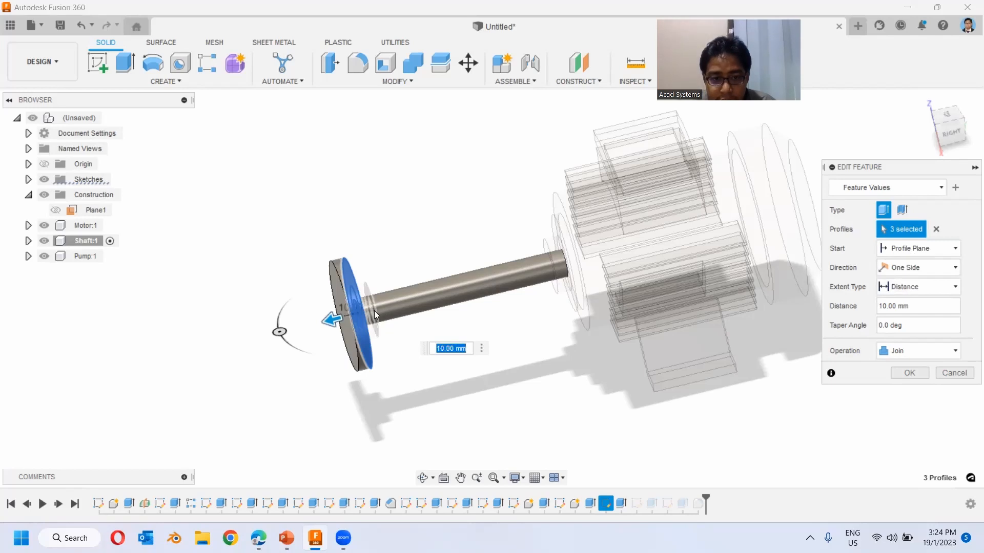
text(-10)
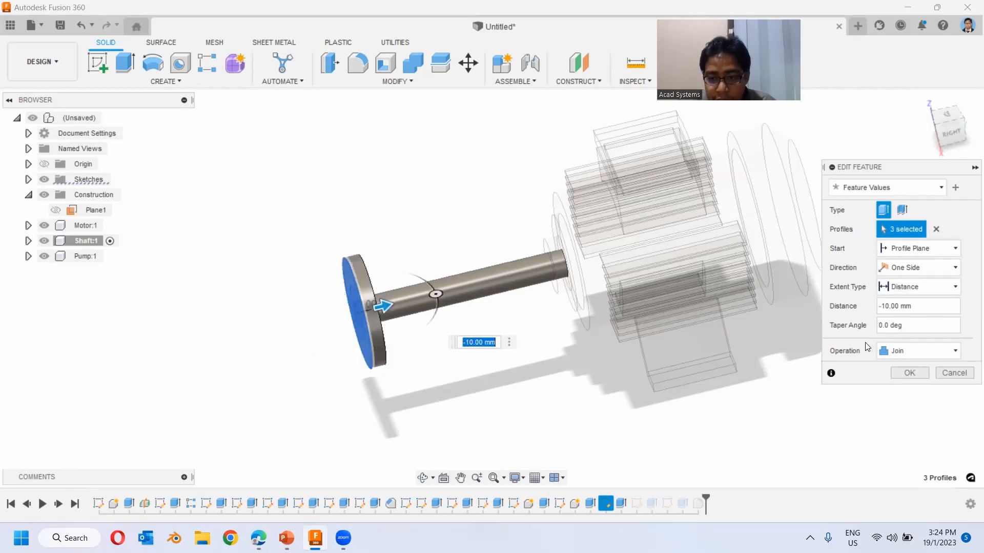
click(948, 373)
- Sketch a circle just over a third of the face's diameter on the pump's front face, centred on the shaft axis, and finish the sketch
shift+middle_drag(278, 315, 334, 311)
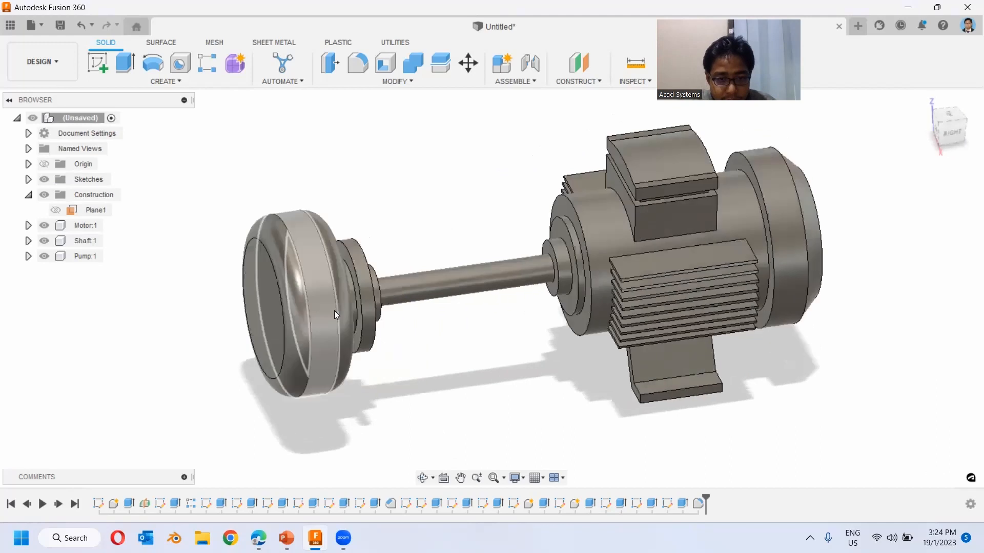
click(101, 60)
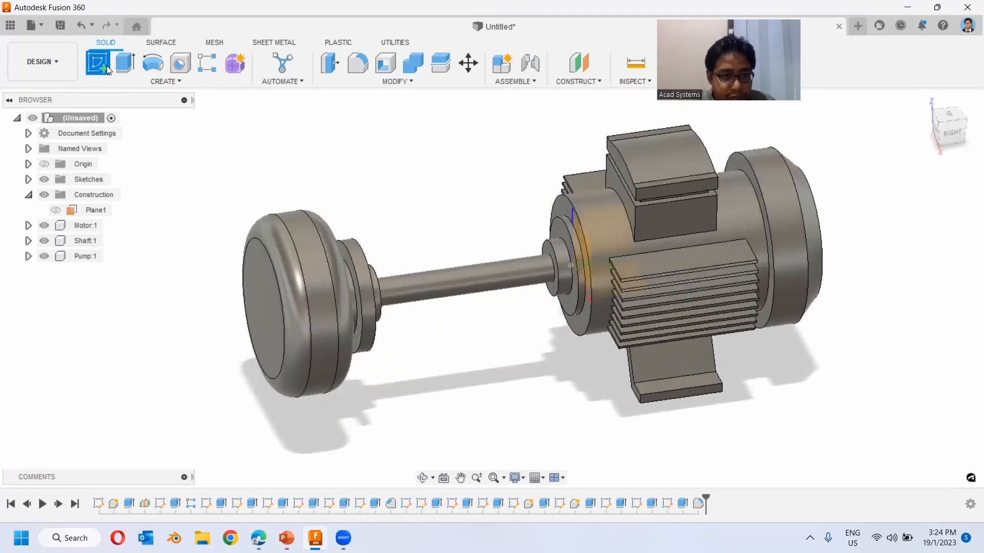
click(272, 296)
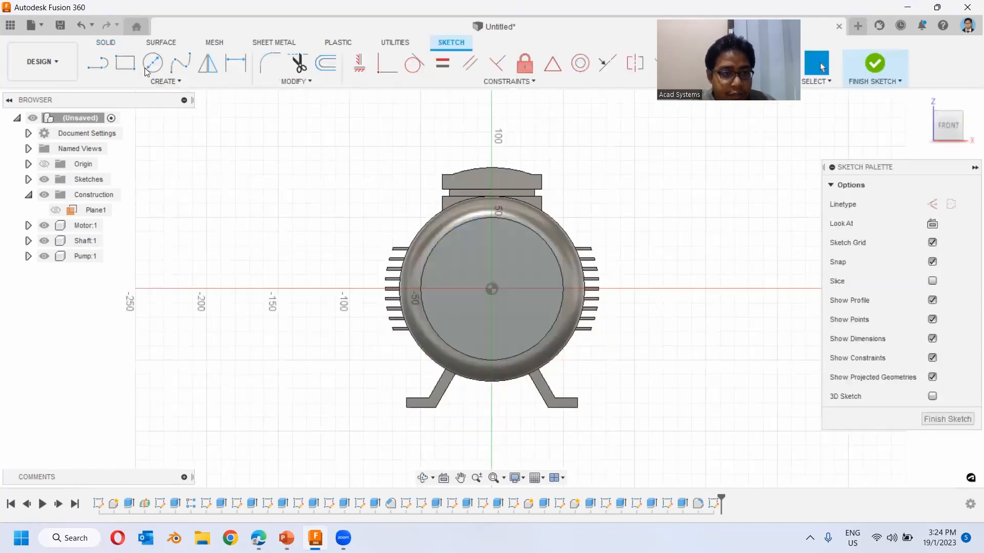
key(c)
click(491, 288)
click(502, 263)
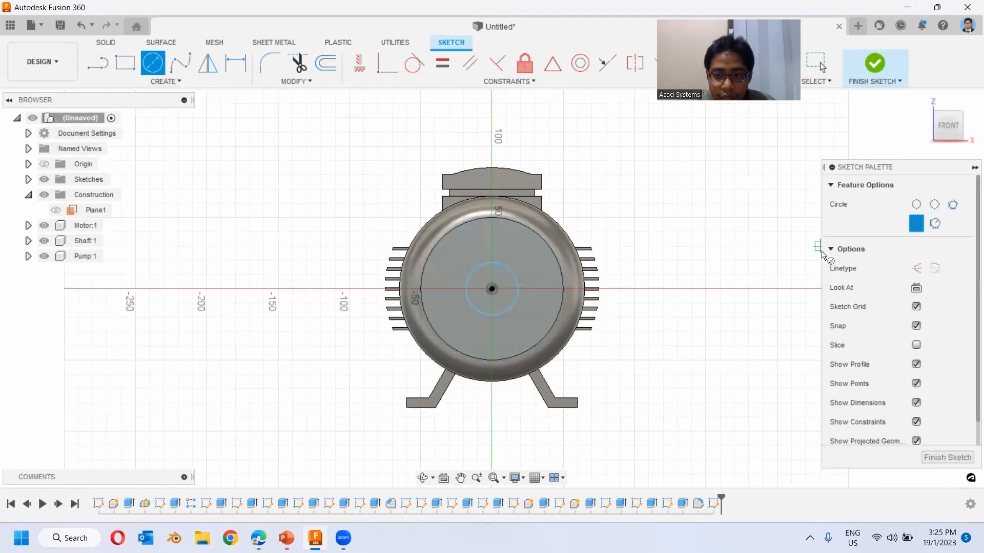
click(947, 457)
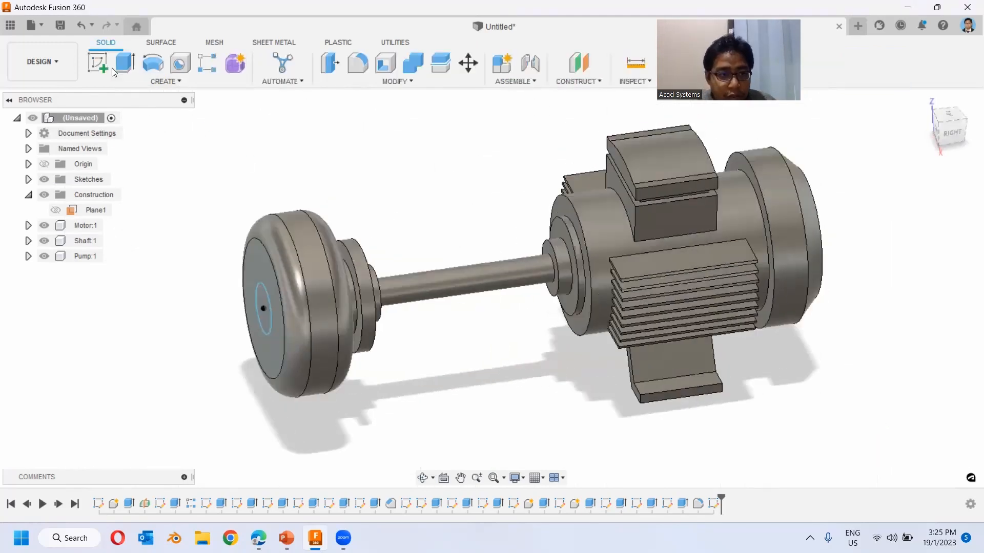
- Try extruding the small circle at distances of 20, -80, 30 and -70 mm, and discard the extrusion
key(e)
click(258, 307)
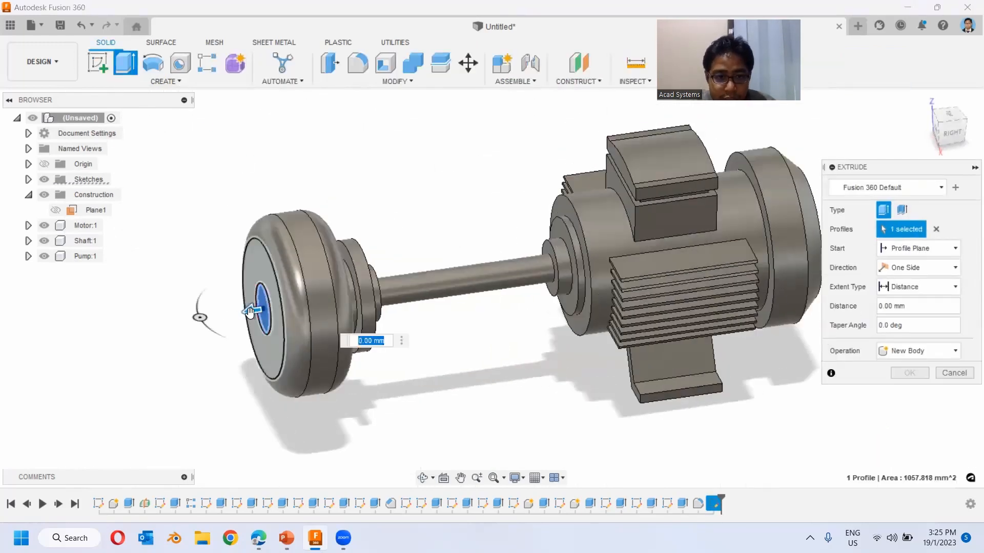
drag(239, 313, 223, 314)
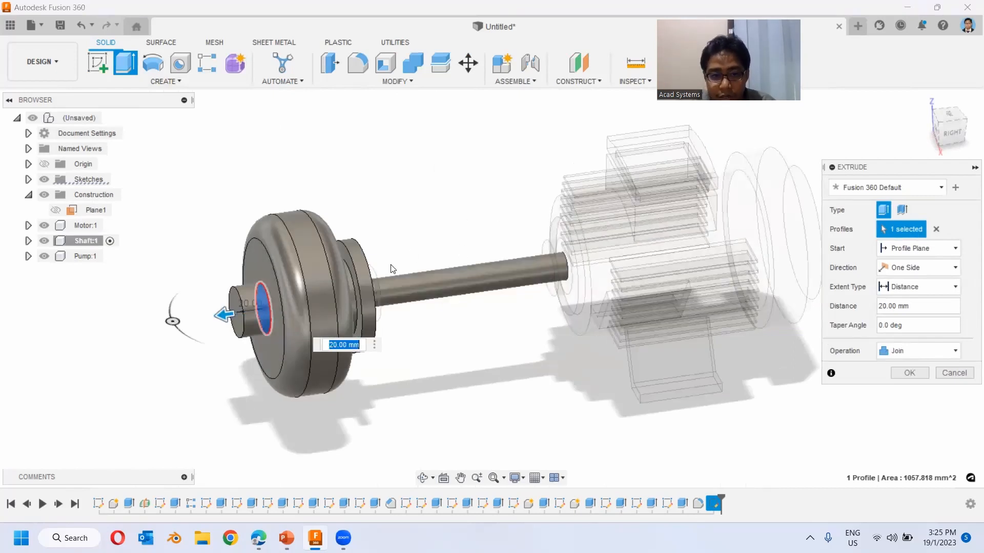
shift+middle_drag(422, 251, 658, 209)
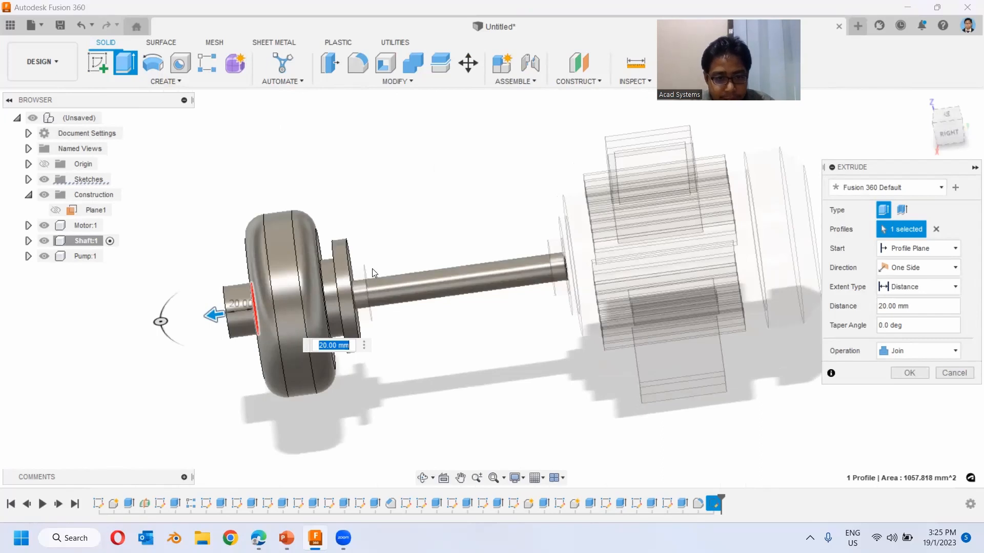
text(-80)
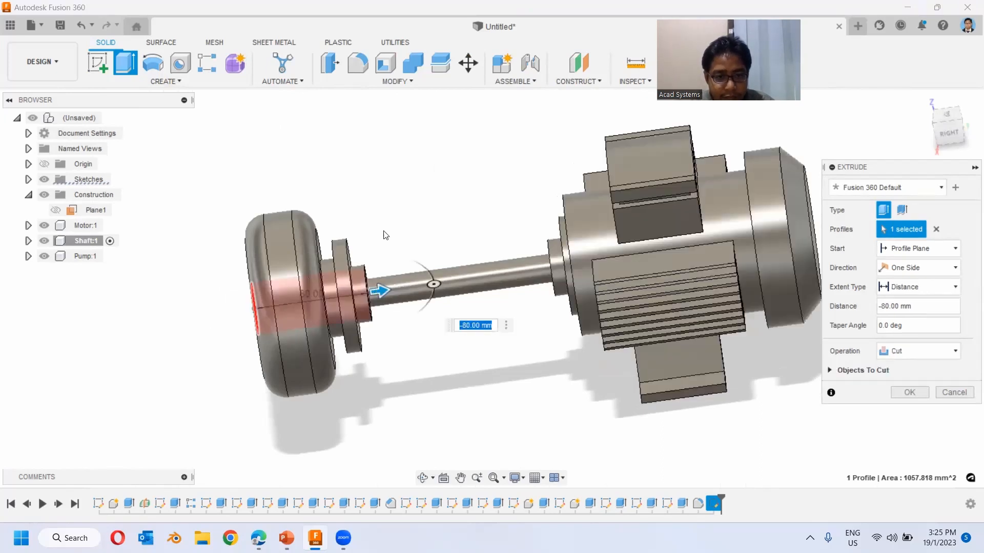
text(30)
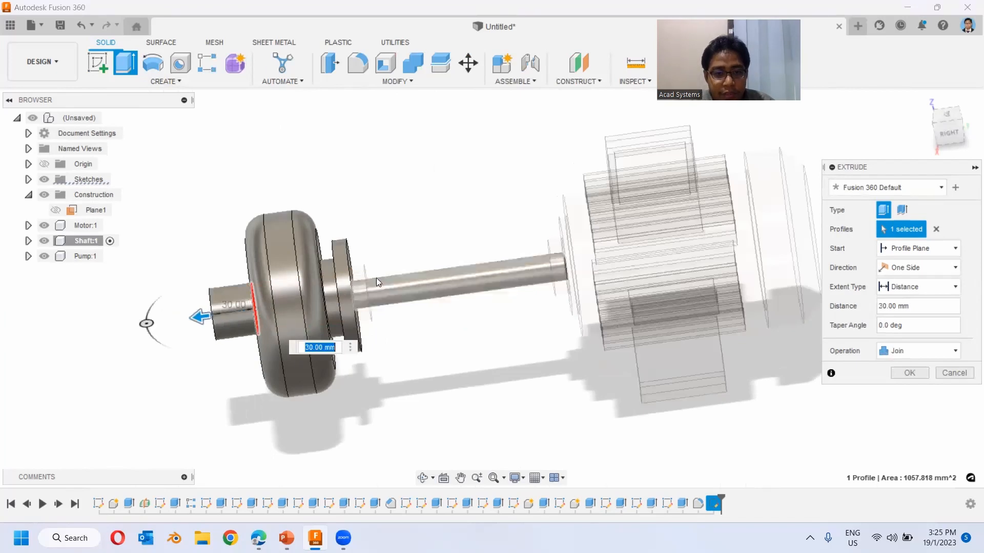
text(-70)
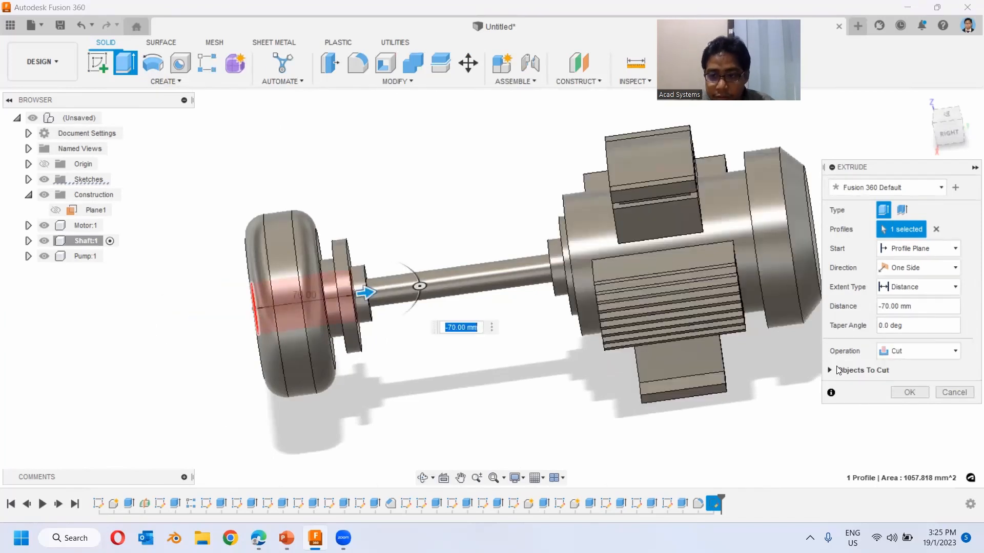
click(953, 392)
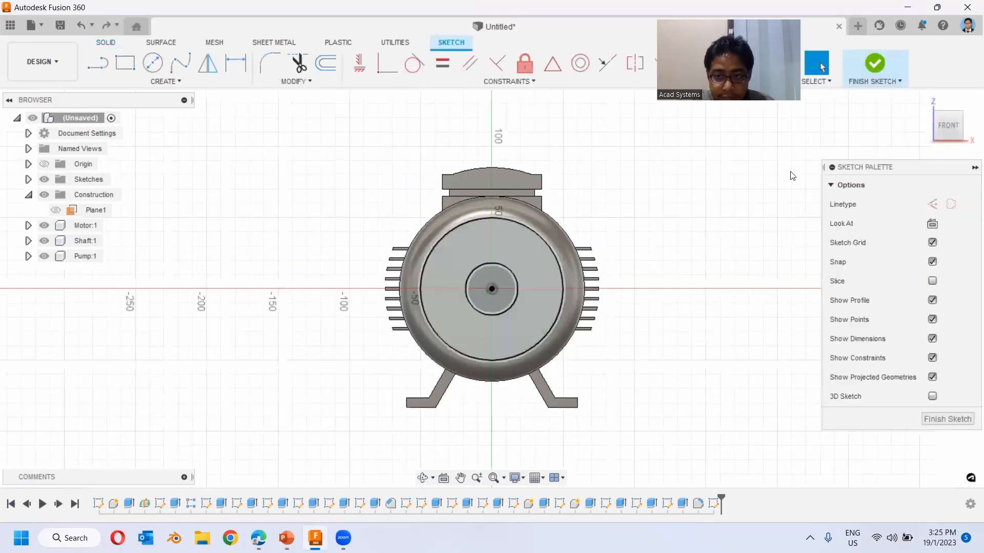
click(875, 64)
- Switch to the browser to check the YouTube live stream, and return to Fusion 360
mouse_move(768, 163)
shift+middle_down()
mouse_move(385, 310)
mouse_move(359, 390)
shift+middle_up()
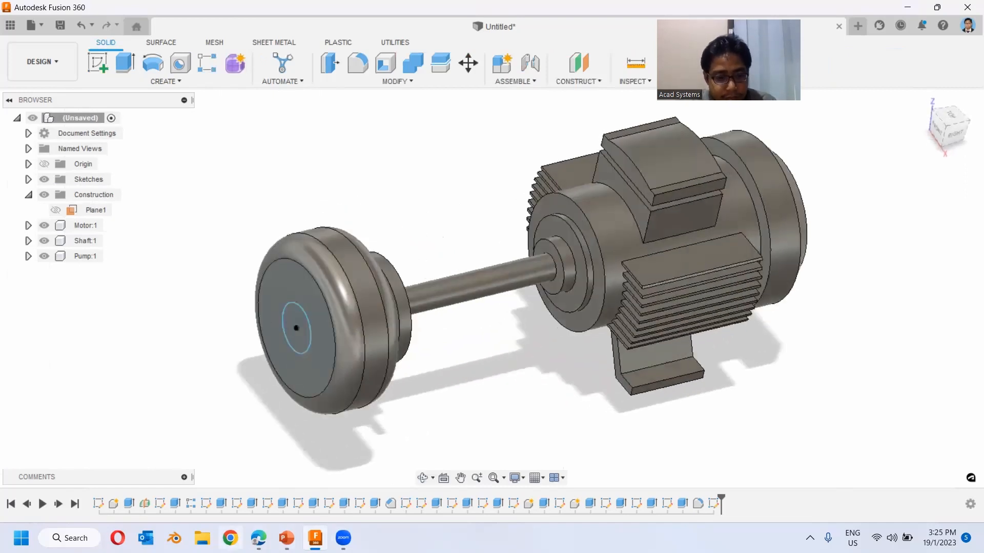
click(258, 538)
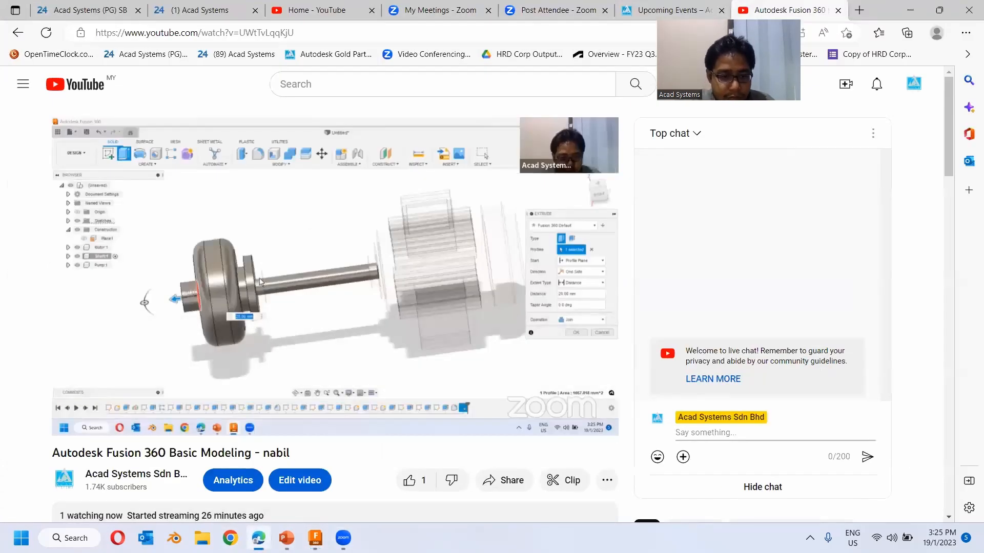
click(315, 539)
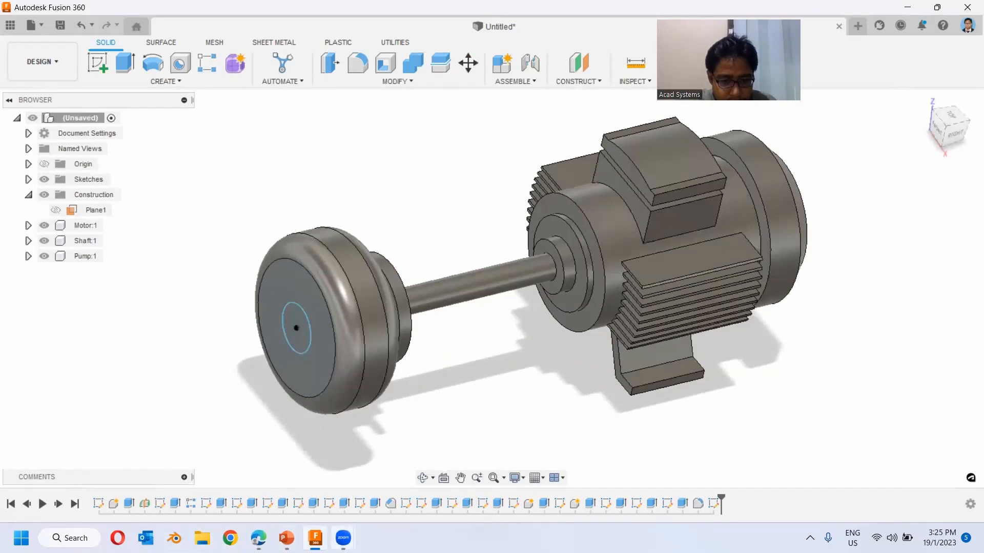
- Switch to PowerPoint to check the pump reference image on the Creating 3D slide, and return to Fusion 360
click(287, 538)
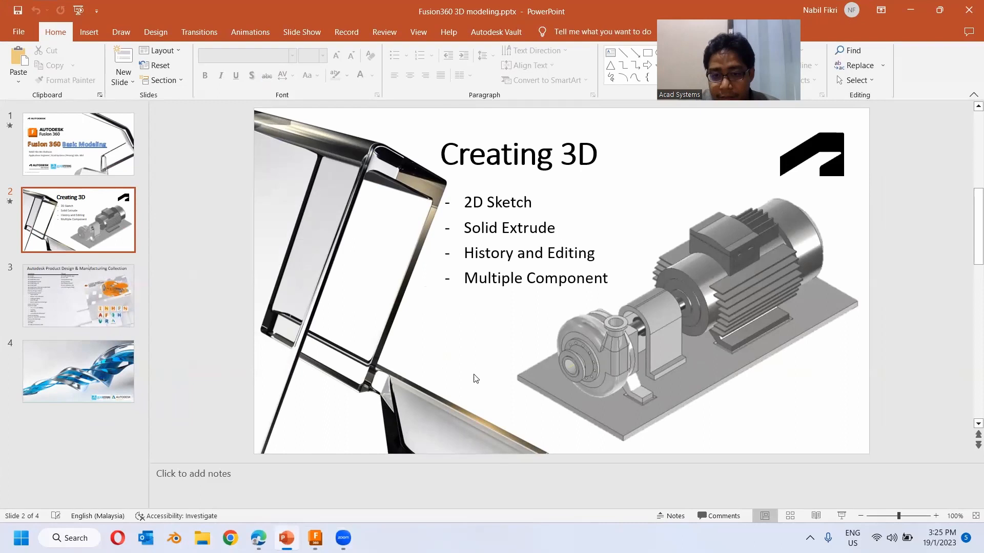
click(910, 10)
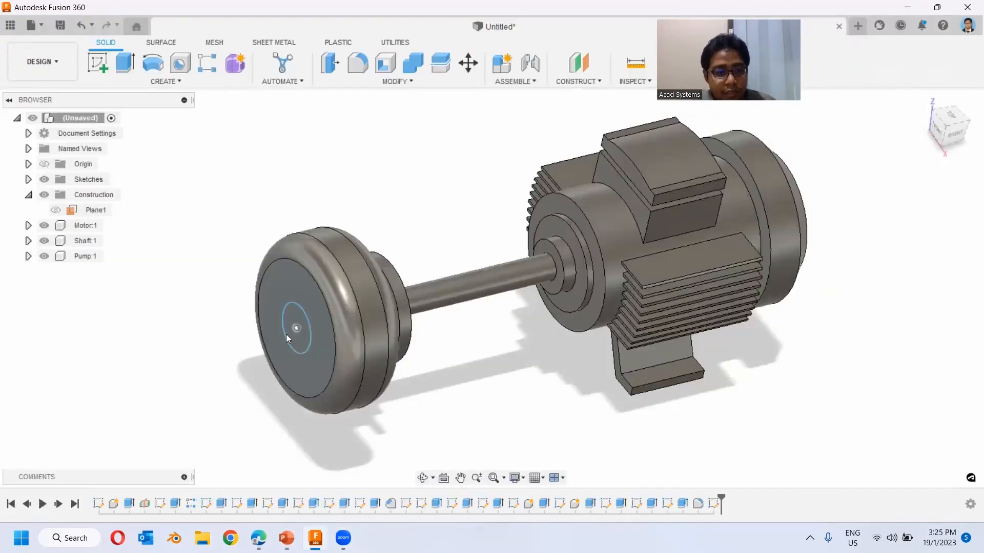
- Construct an axis through the pump casing's rounded front face, along the shaft centreline
click(304, 331)
click(942, 131)
shift+middle_drag(763, 185, 590, 93)
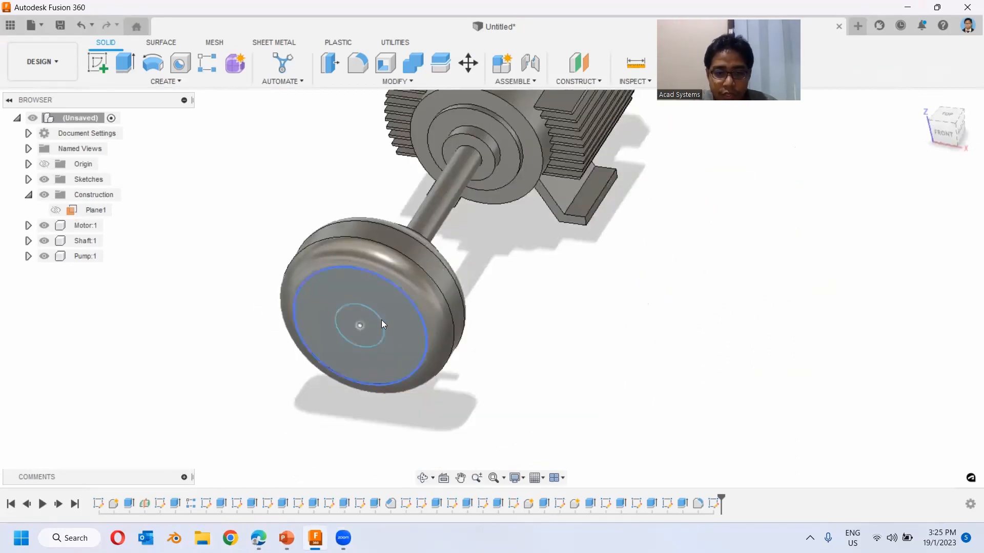
middle_drag(520, 294, 515, 328)
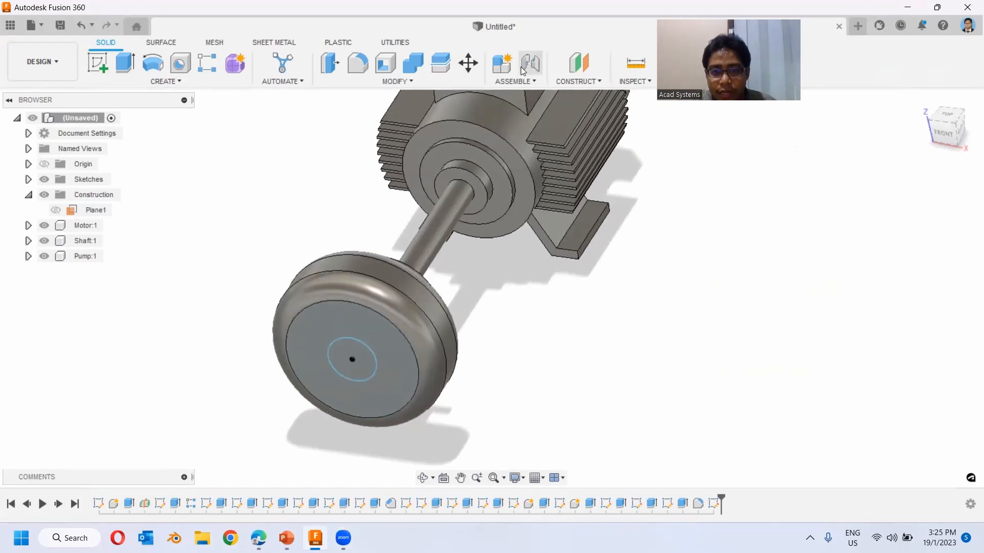
click(593, 81)
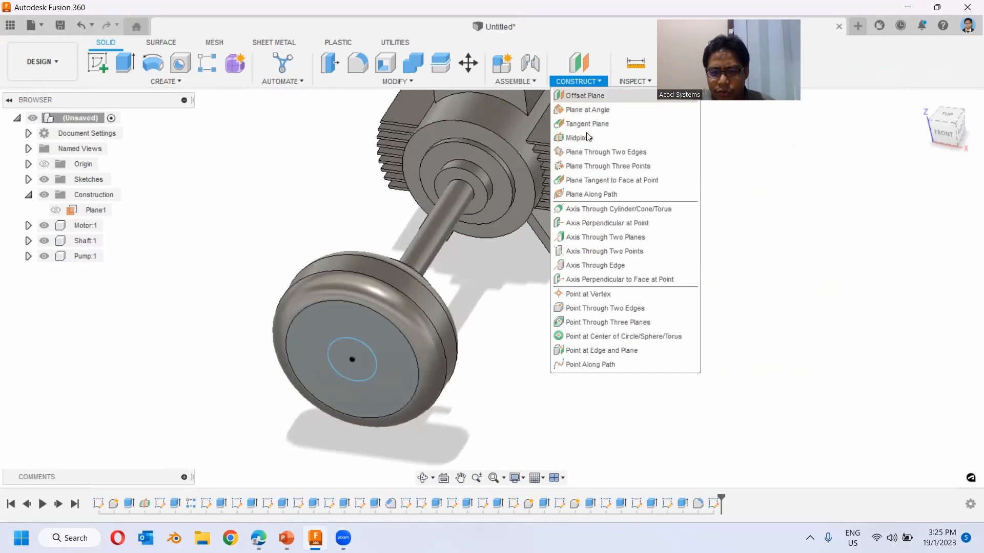
click(362, 359)
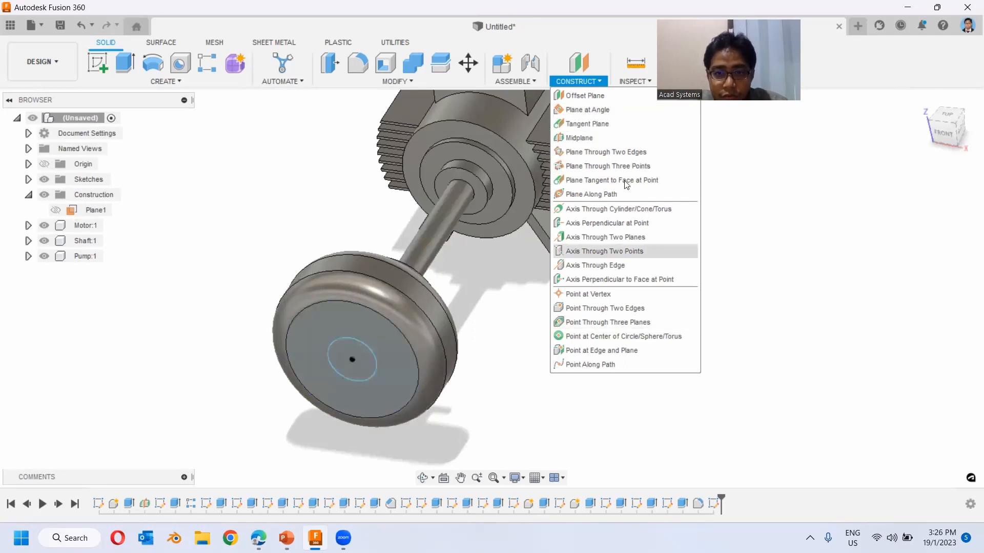
click(592, 210)
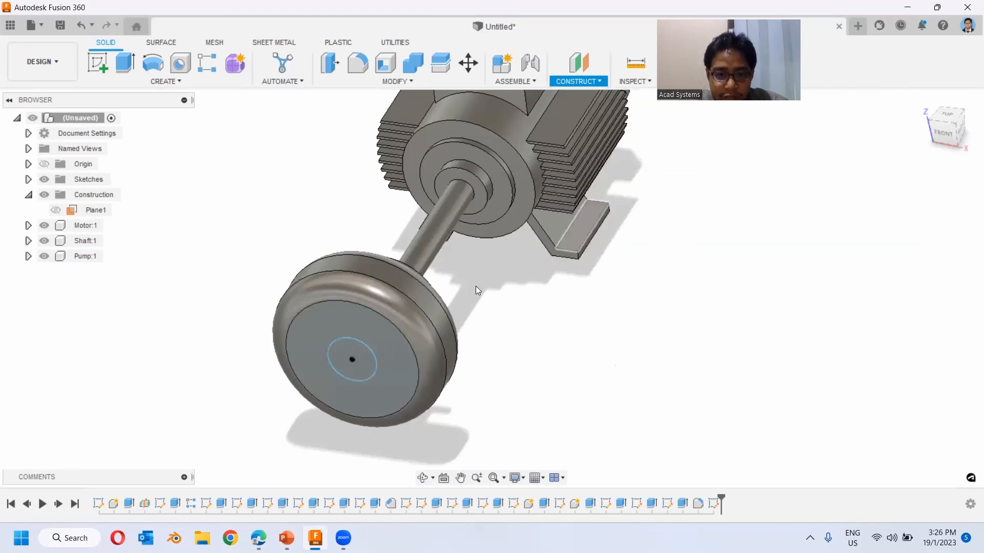
click(392, 319)
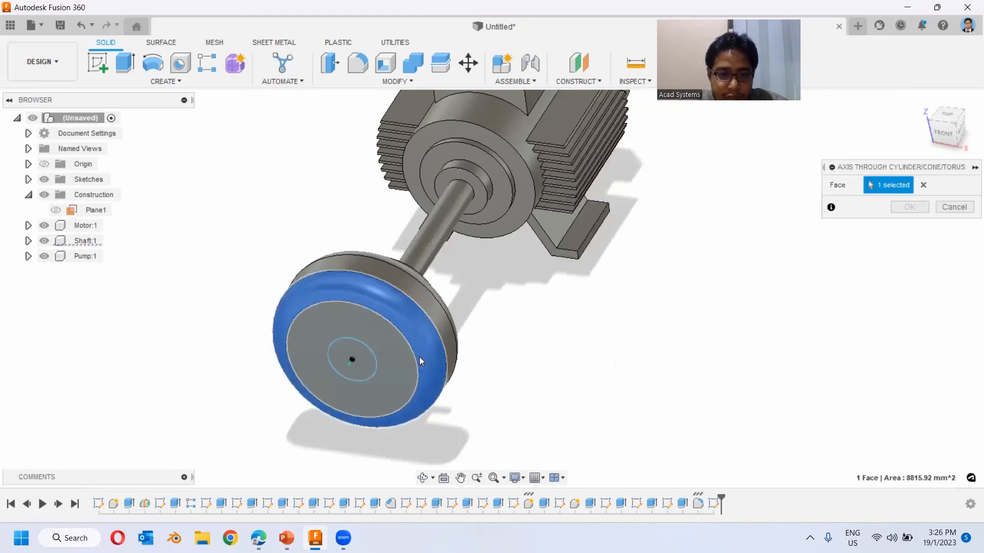
click(908, 207)
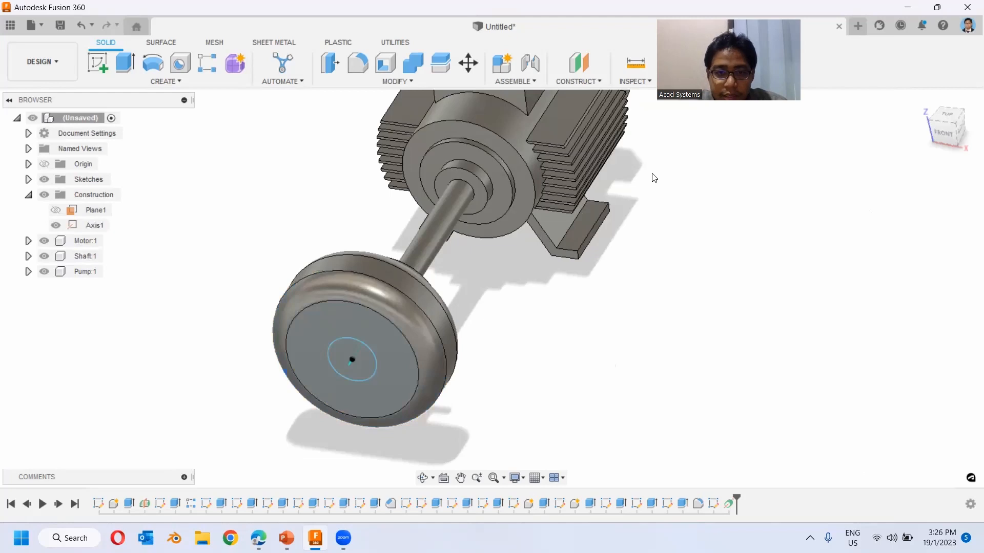
- Construct a plane at an angle of 0 degrees through the pump's centre axis
click(588, 82)
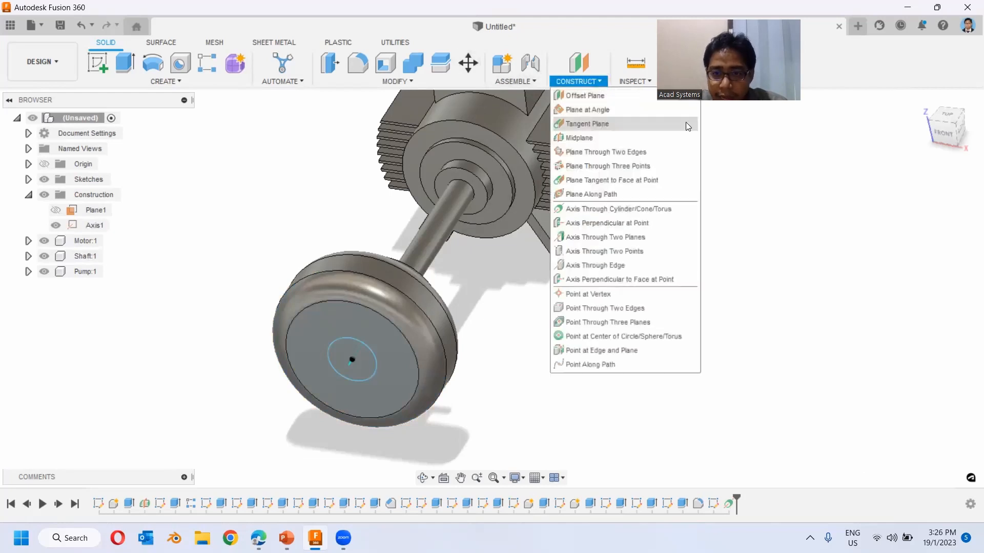
click(591, 110)
click(356, 356)
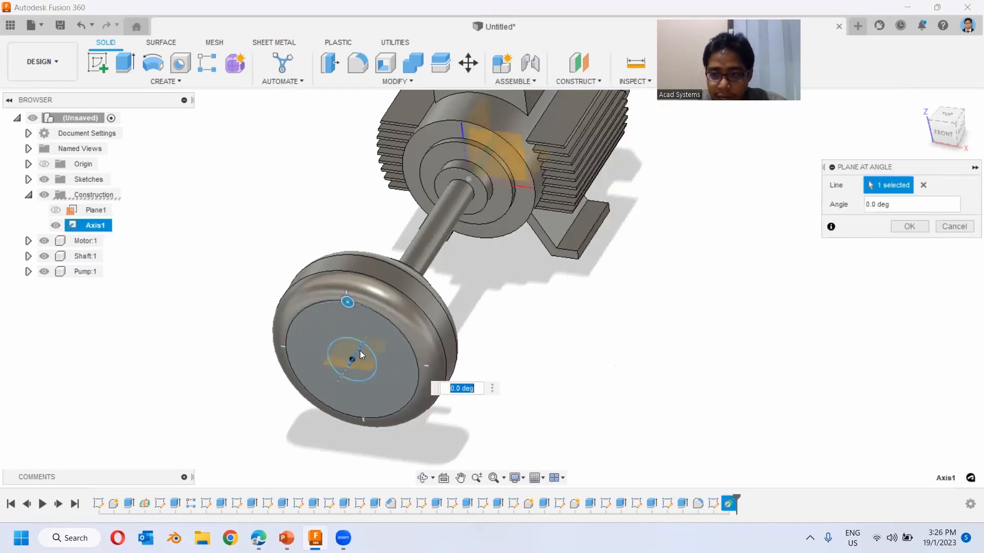
click(909, 226)
- Start a sketch on the new horizontal plane through the pump's axis
click(97, 63)
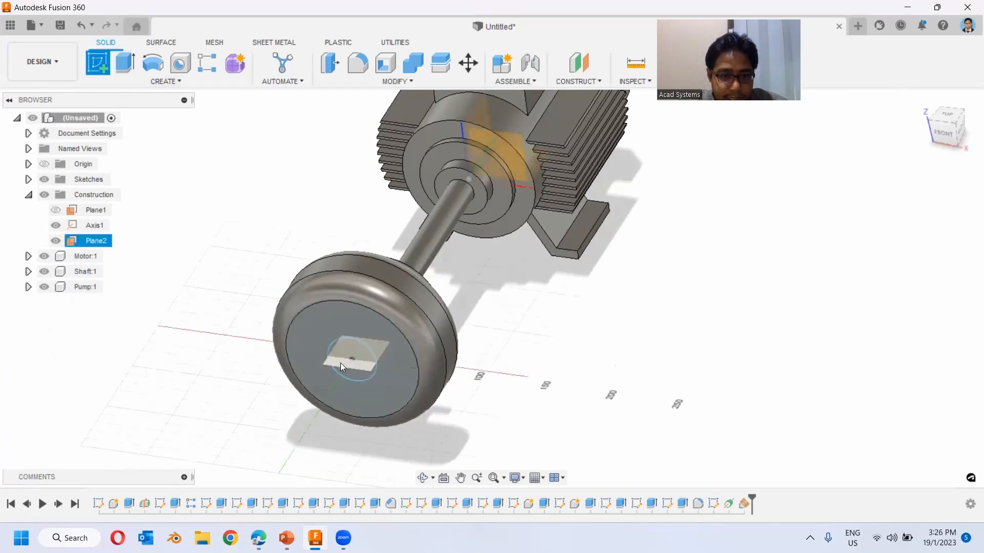
click(341, 362)
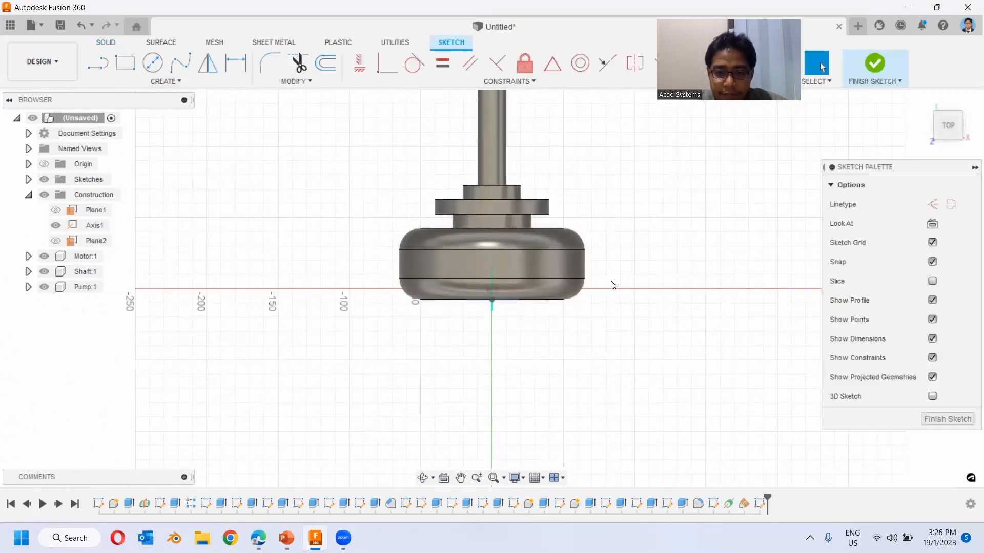
mouse_move(547, 356)
middle_down()
mouse_move(459, 388)
mouse_move(448, 407)
middle_up()
scroll(403, 325, up, 1)
scroll(403, 325, up, 2)
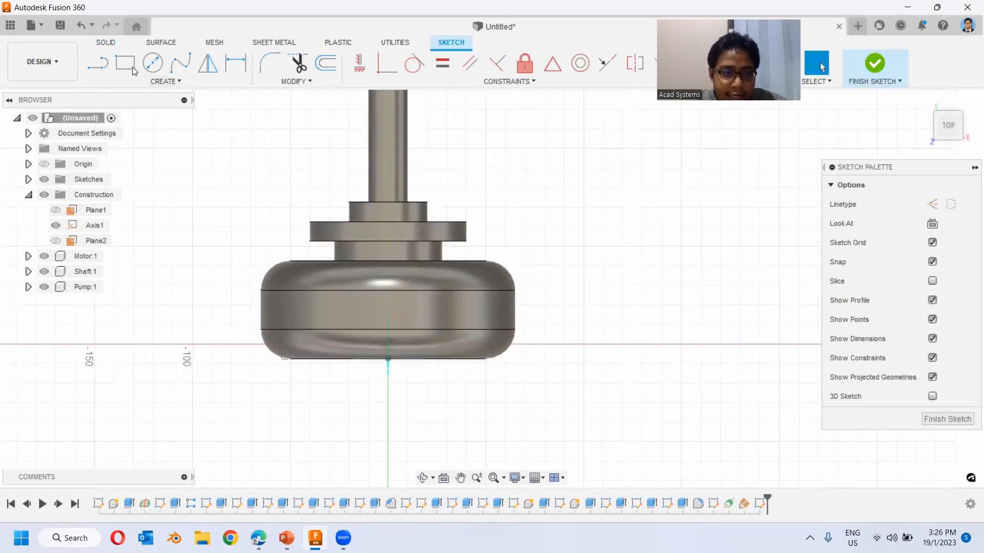
- Try a slanted line across the pump casing, from in front of its face to beyond its rear side
key(l)
click(433, 410)
click(497, 200)
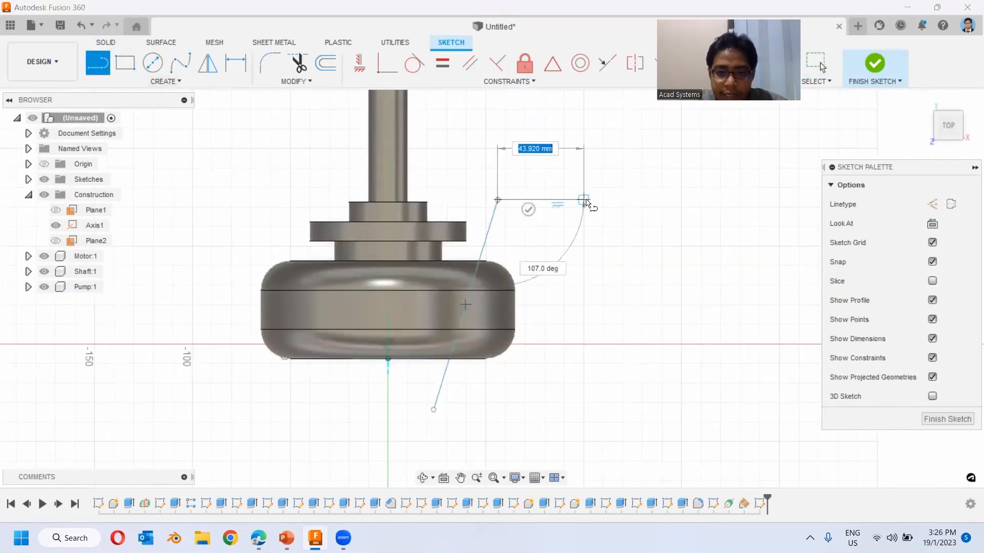
key(Escape)
- Turn on Slice for the sketch to section the model at the sketch plane
shift+middle_drag(454, 328, 405, 274)
middle_drag(513, 409, 477, 359)
click(478, 363)
click(942, 118)
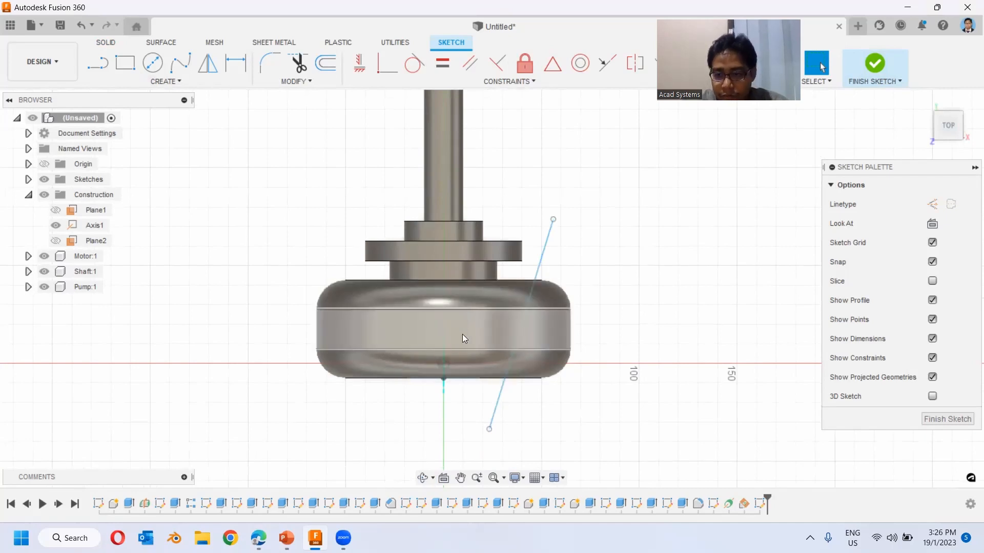
click(932, 282)
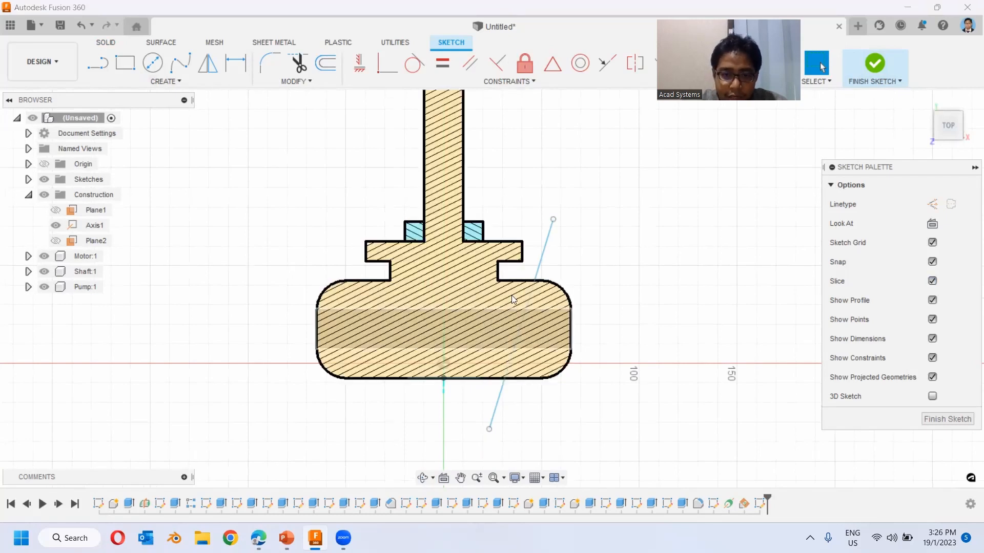
- Delete the slanted trial line from the sketch
shift+middle_drag(438, 279, 457, 235)
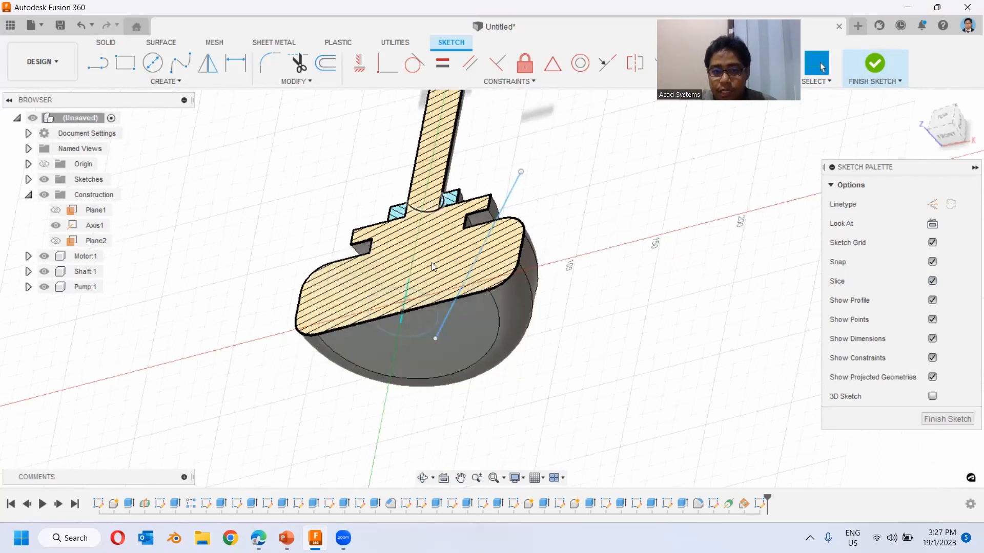
middle_drag(558, 347, 550, 457)
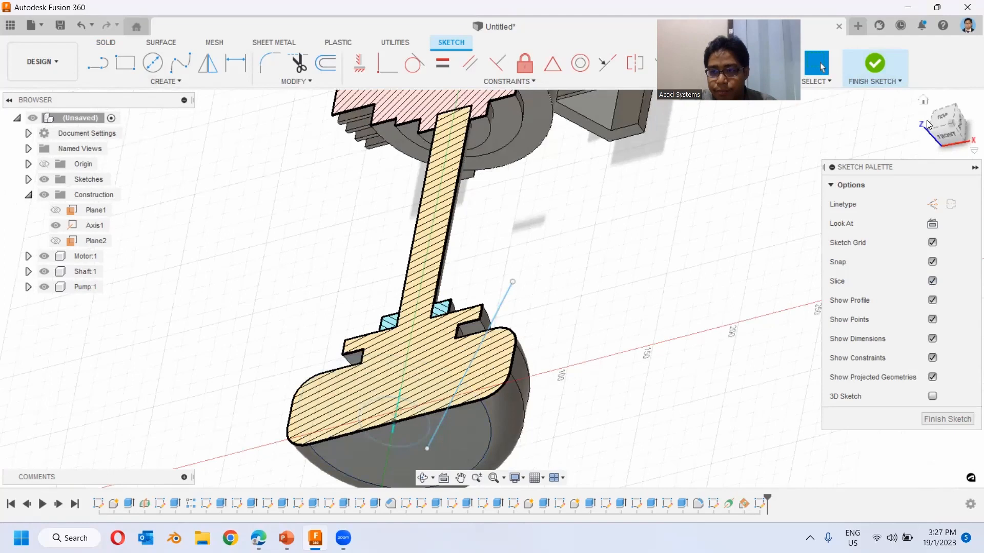
click(943, 122)
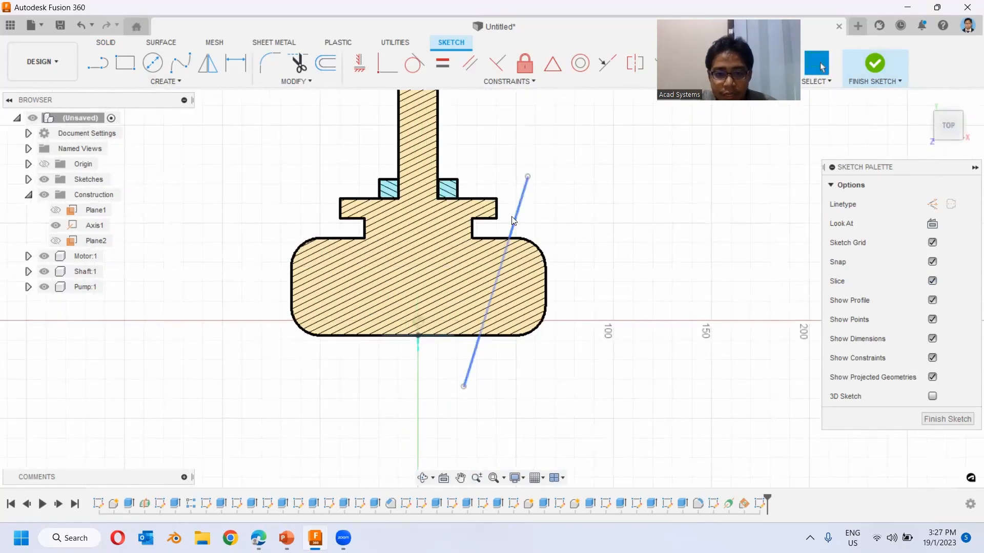
key(Delete)
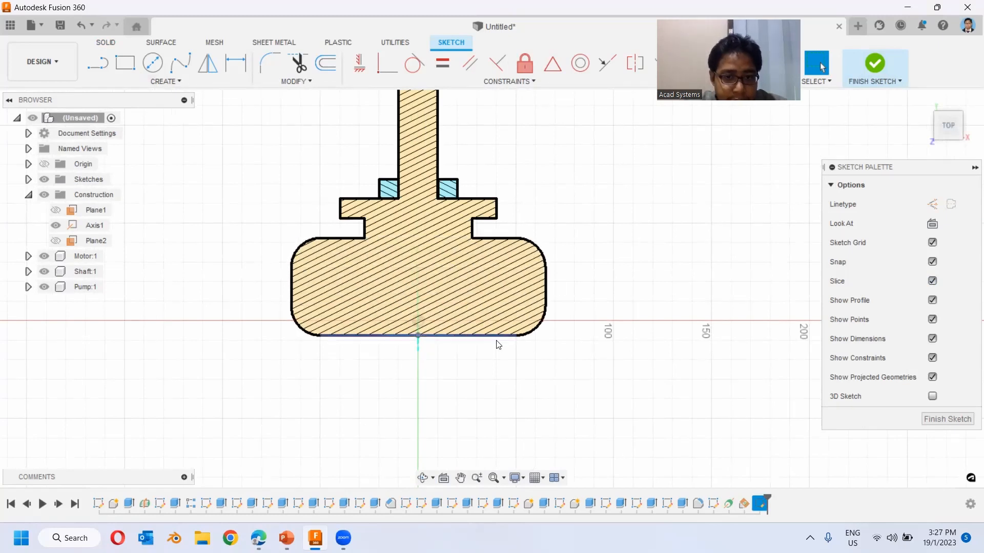
scroll(534, 313, up, 2)
scroll(552, 255, up, 2)
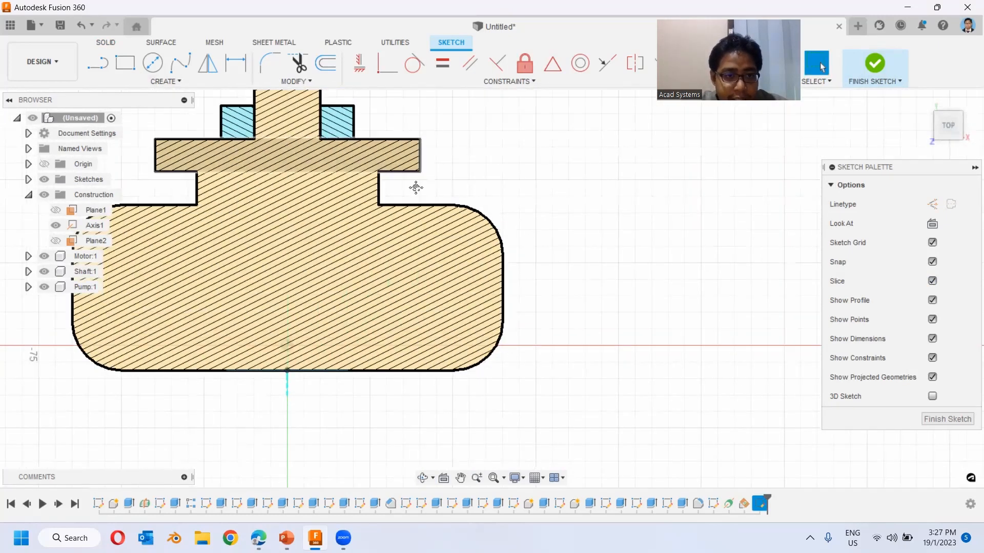
middle_drag(415, 187, 502, 211)
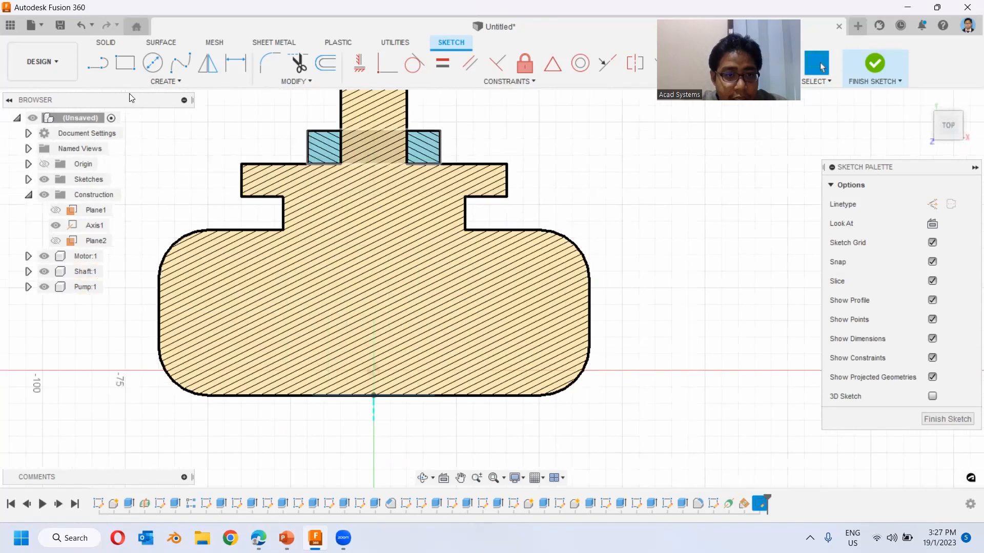
click(160, 81)
mouse_move(165, 114)
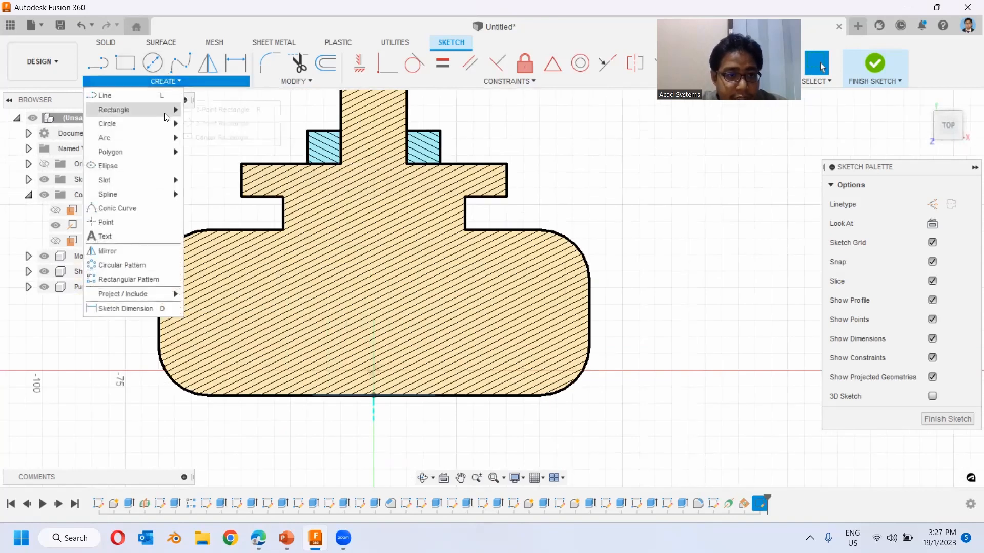
click(245, 138)
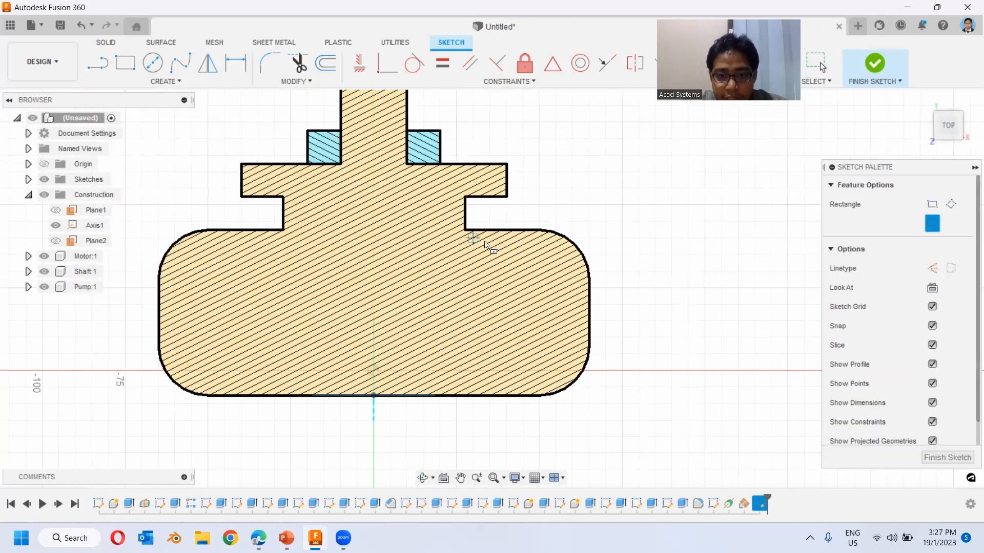
click(127, 63)
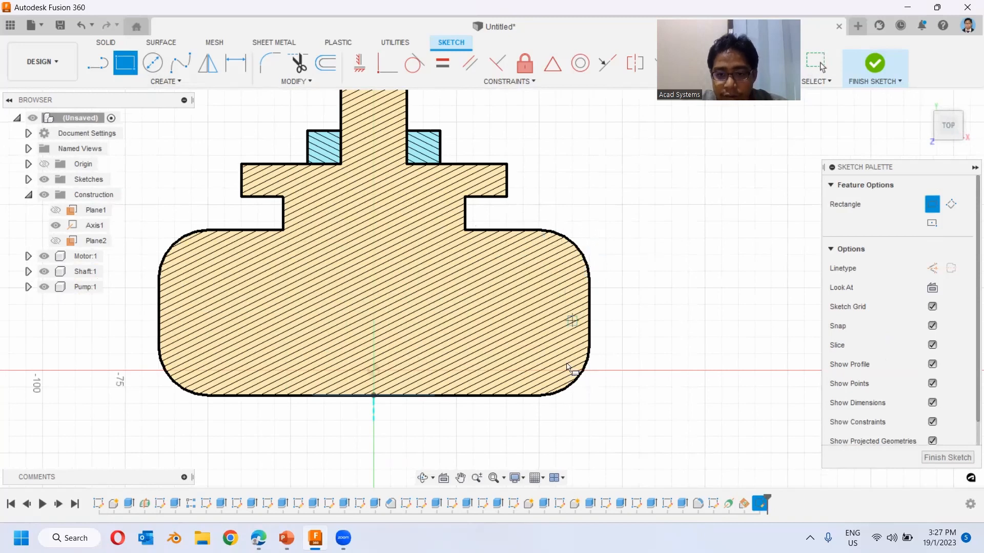
key(l)
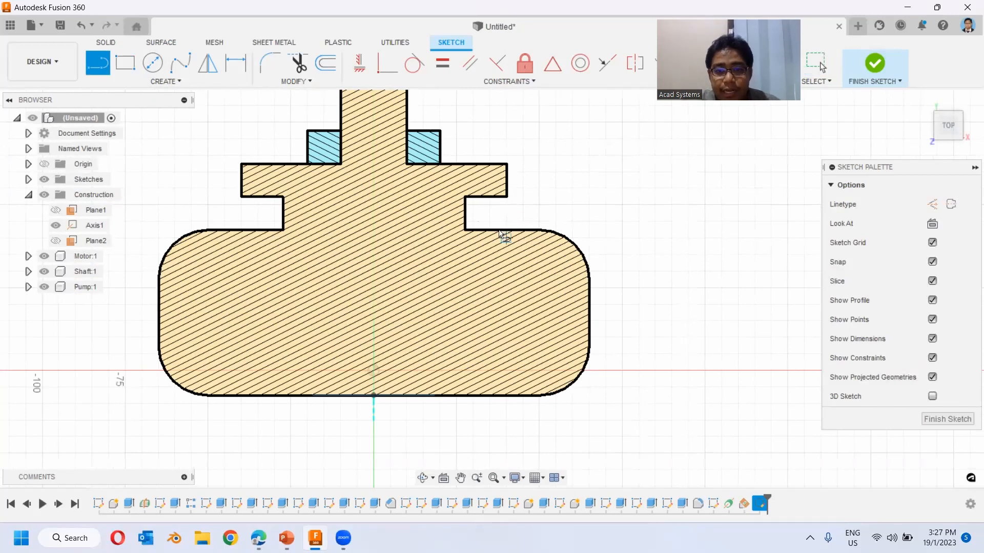
key(Escape)
- Project the pump casing's rear edge, front edge and outer cylindrical side into the sketch
click(165, 82)
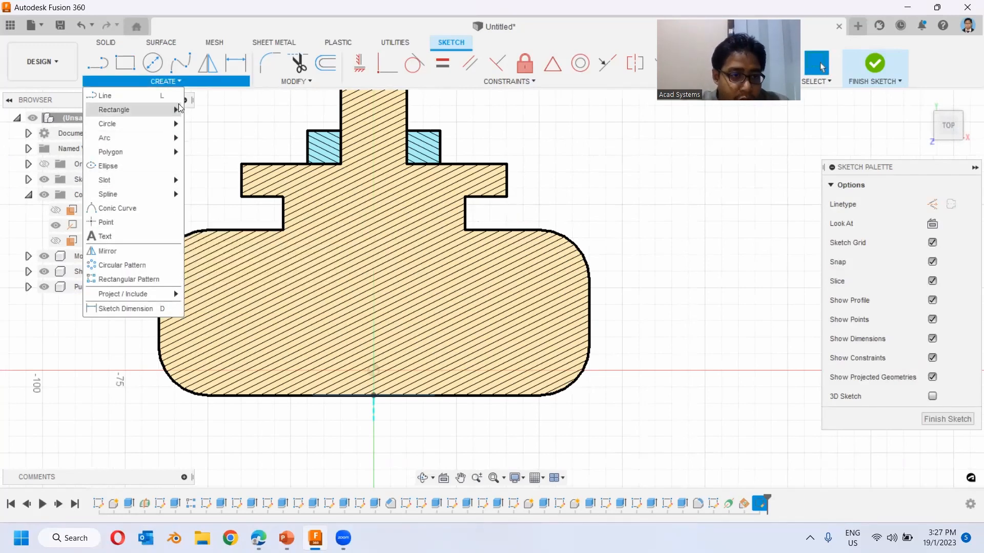
mouse_move(165, 296)
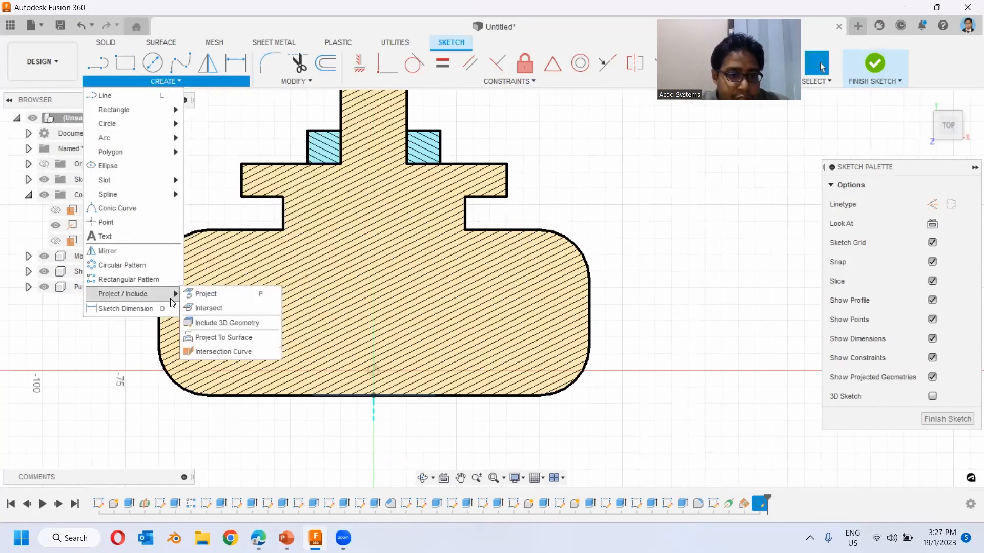
click(243, 300)
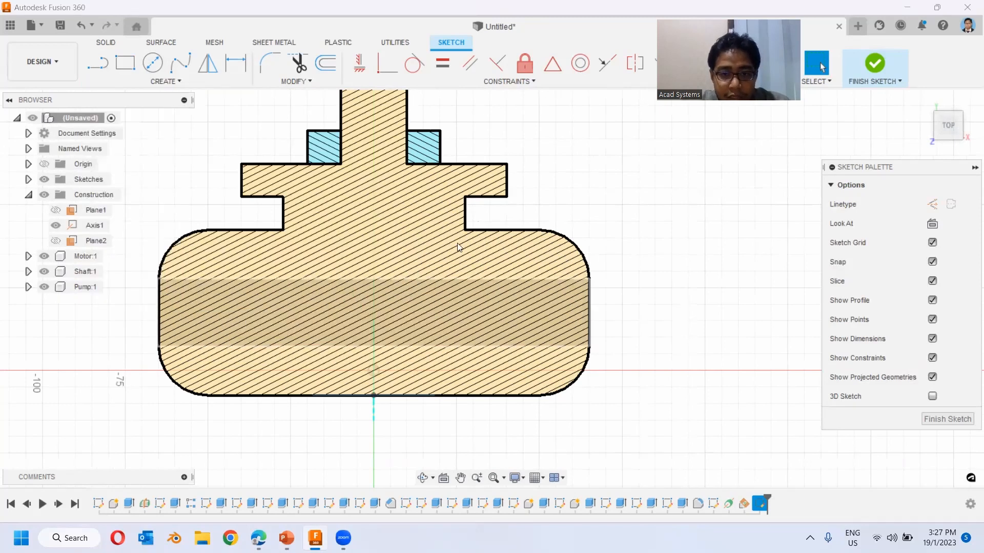
click(489, 230)
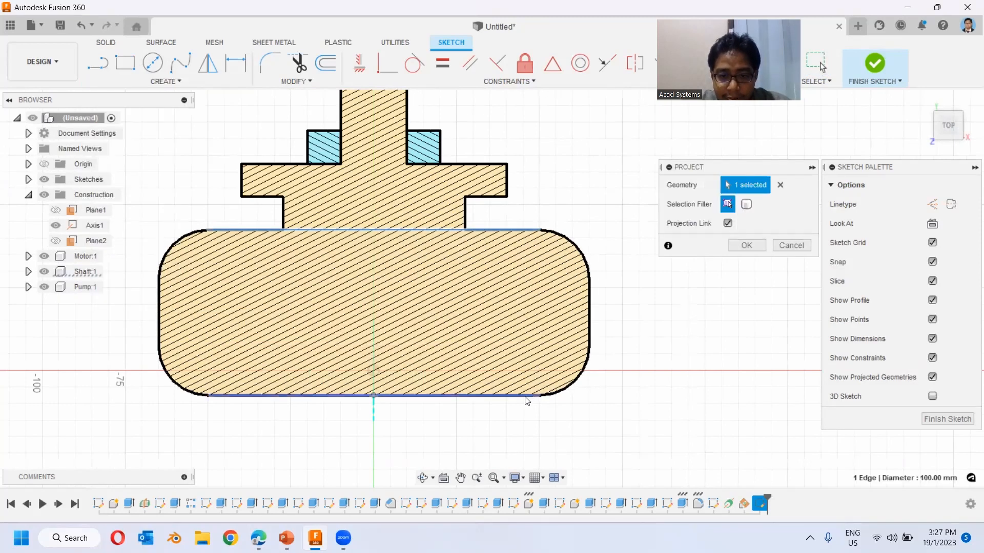
click(523, 396)
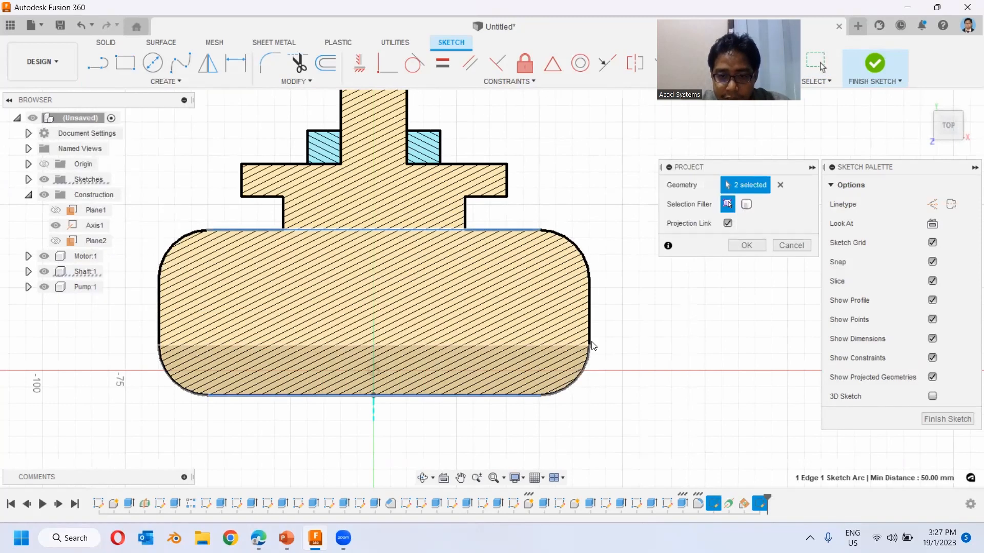
click(590, 303)
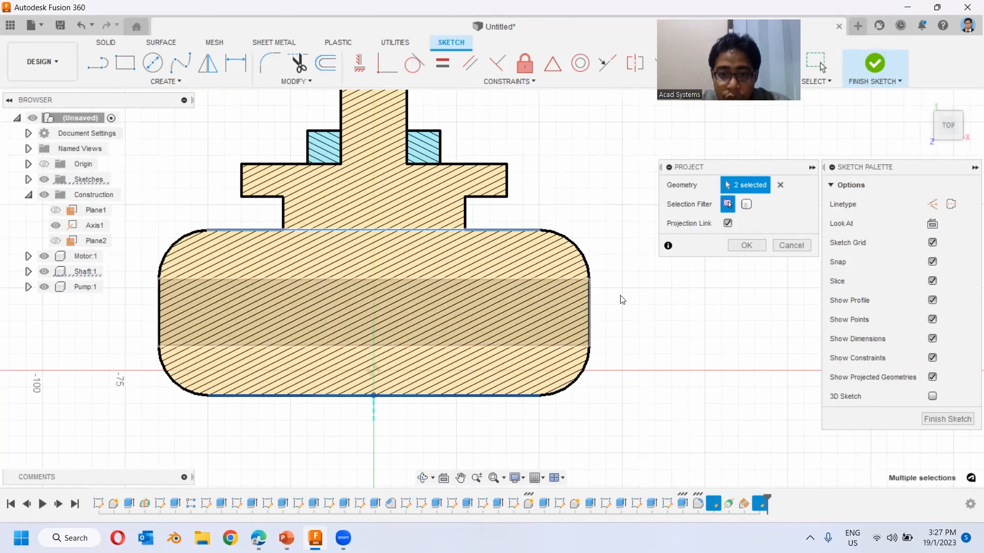
click(750, 246)
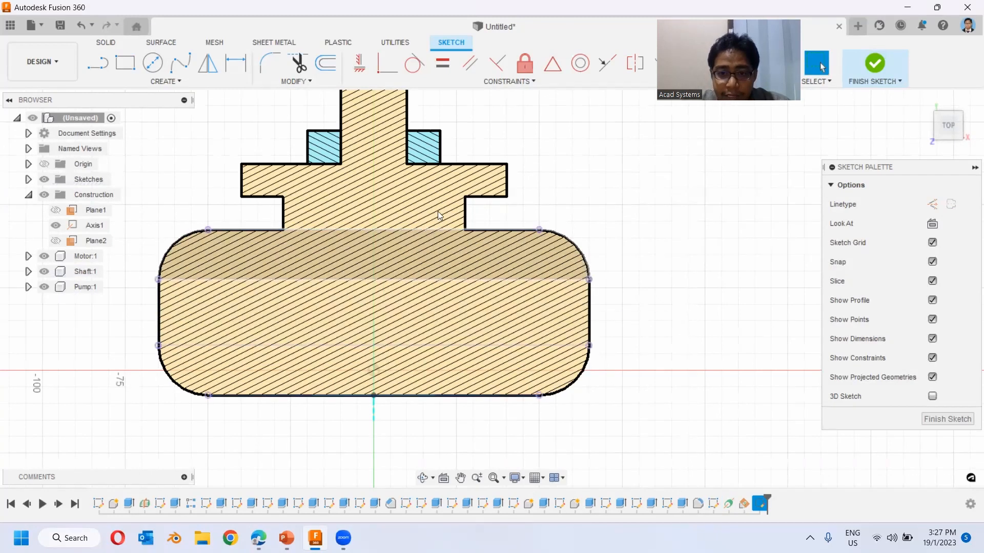
- Sketch a 50 mm by 50 mm rectangle from the casing's outer rear corner, extending toward the pump axis and down to its front face
click(125, 63)
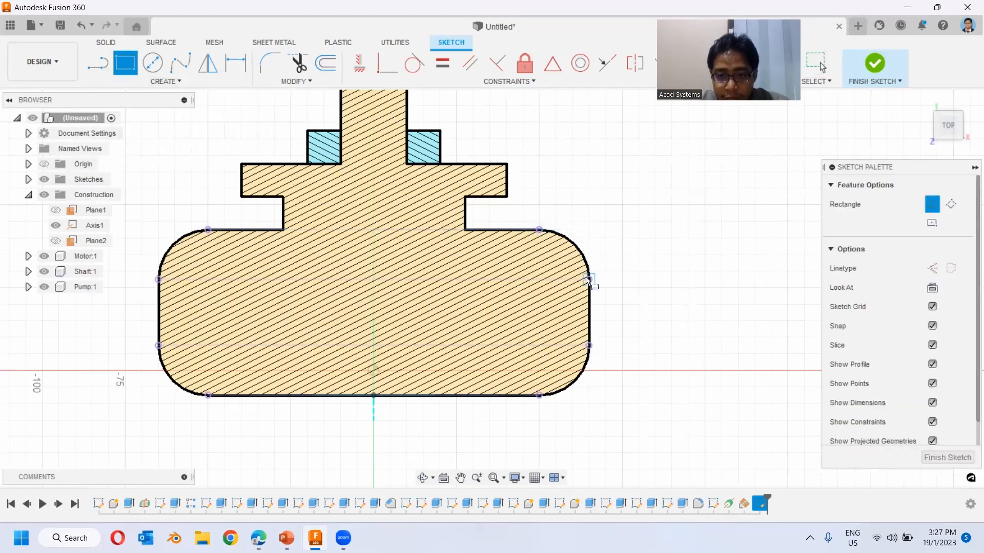
click(589, 230)
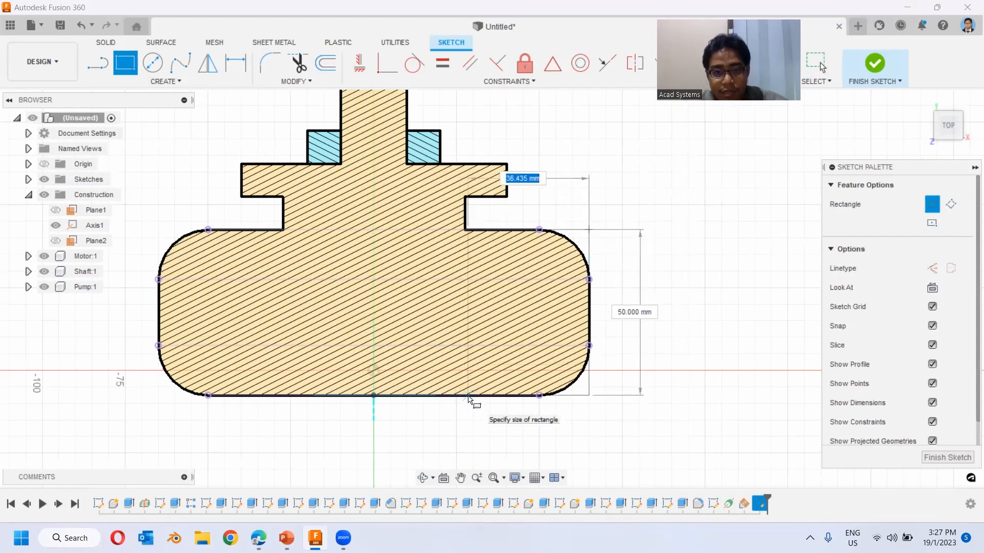
key(Tab)
key(Tab)
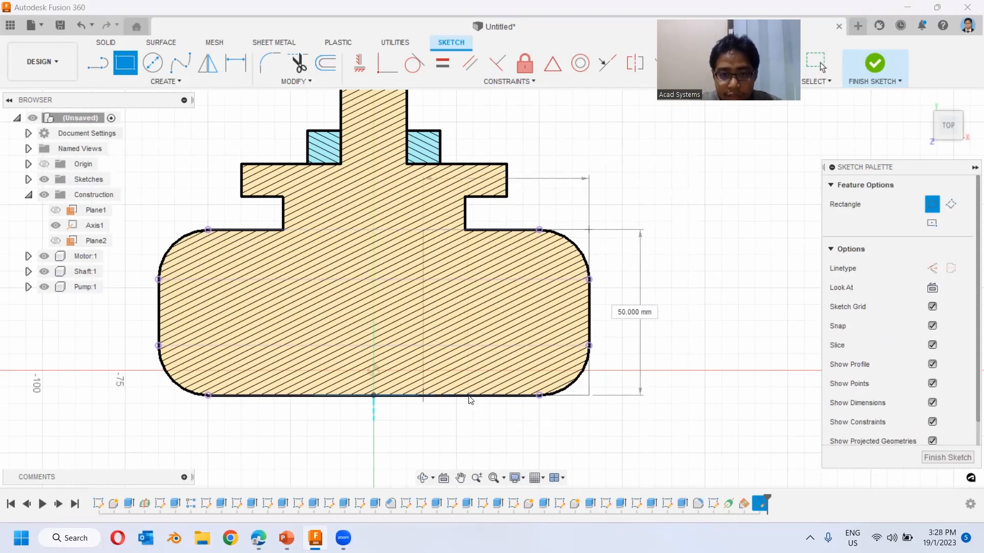
key(Return)
key(Escape)
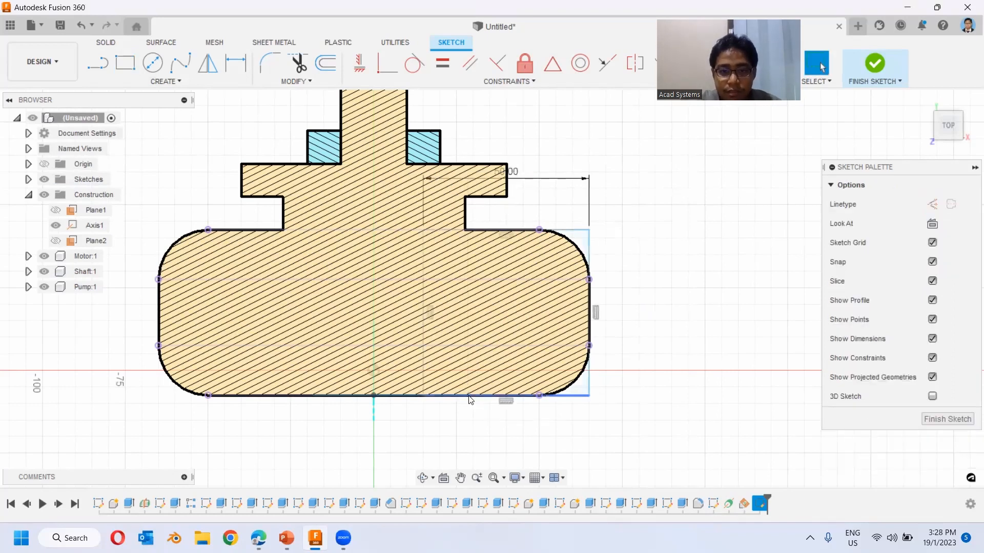
- Round all four corners of the rectangle with 15 mm sketch fillets
click(271, 59)
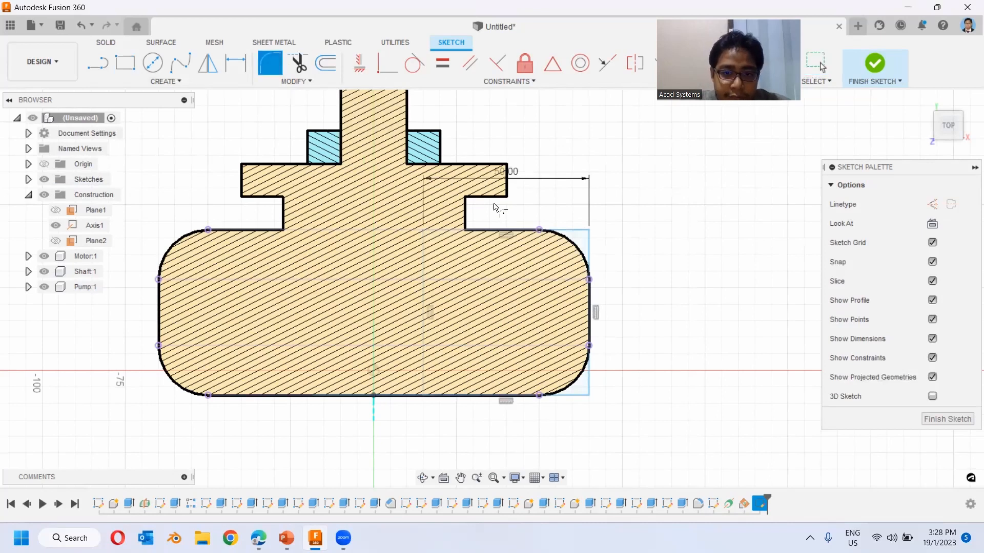
click(590, 231)
click(589, 396)
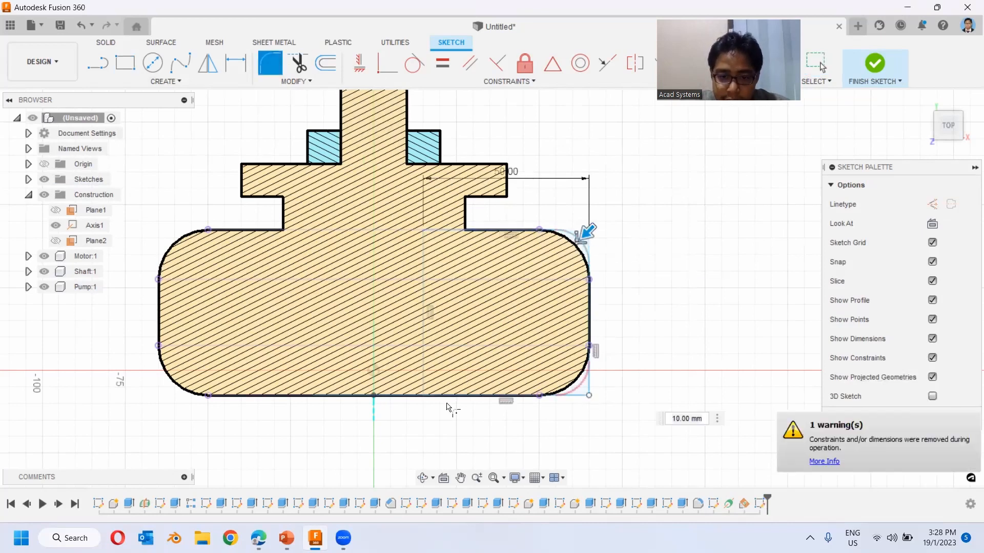
click(423, 394)
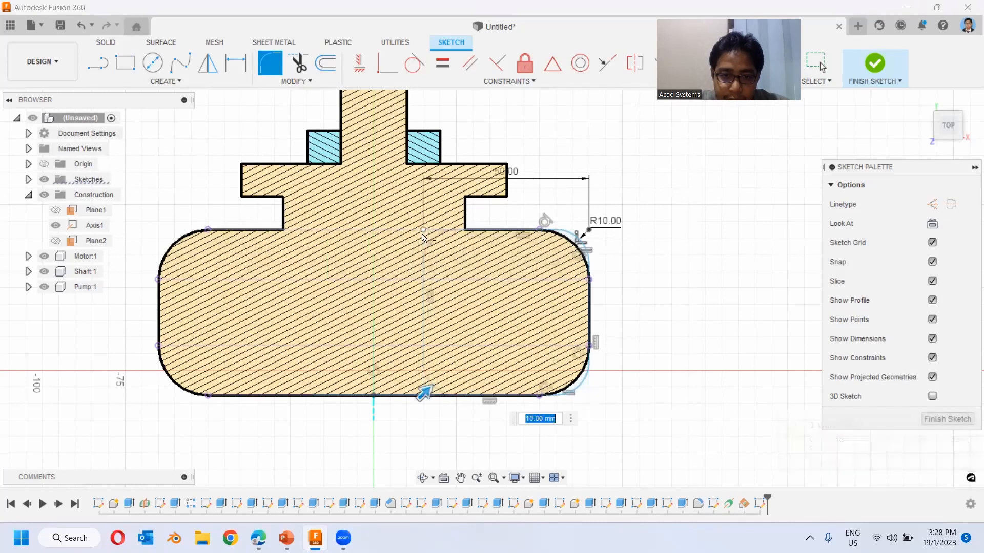
click(423, 232)
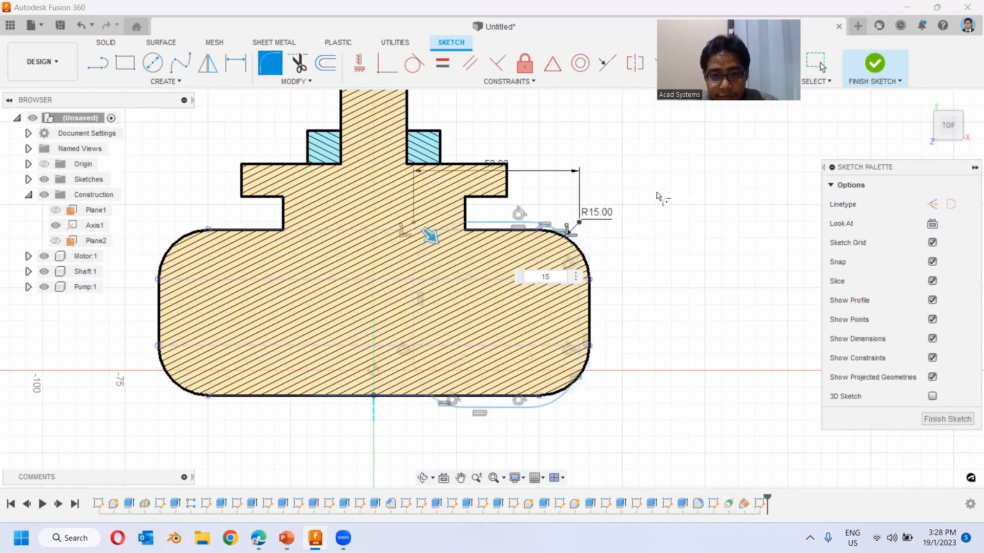
key(Escape)
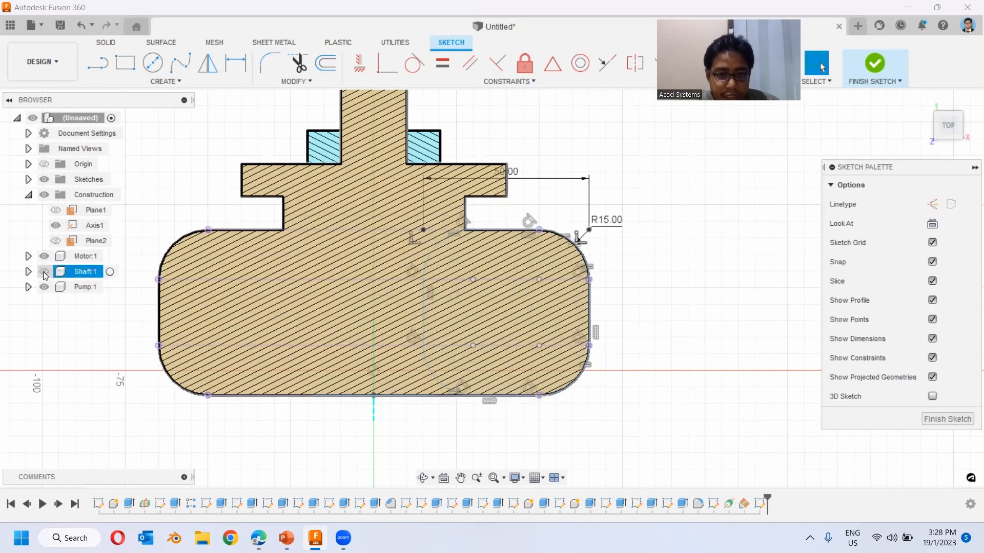
- Hide the Shaft component and copy the rounded square profile together with its dimensions
click(44, 272)
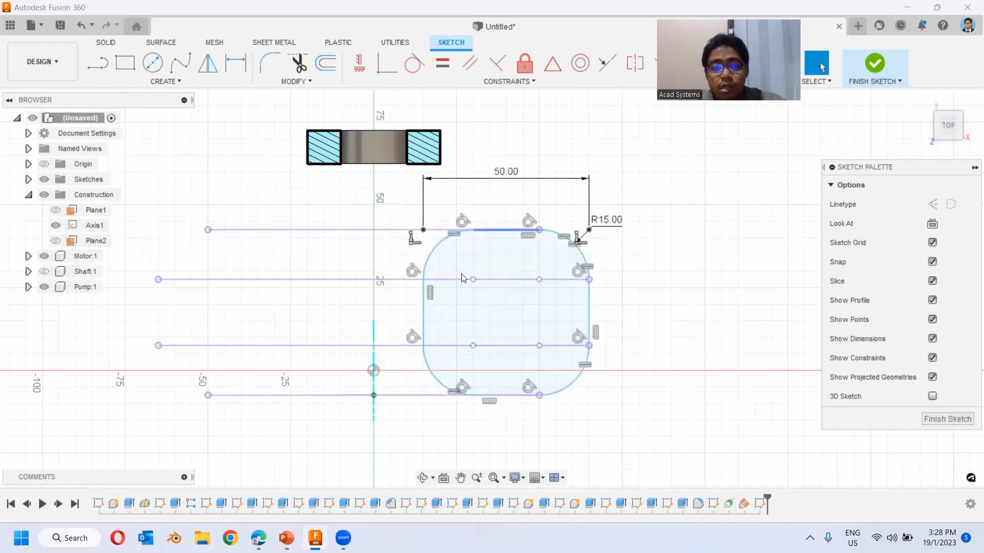
mouse_move(392, 173)
mouse_down()
mouse_move(519, 302)
mouse_move(669, 425)
mouse_up()
drag(673, 431, 672, 432)
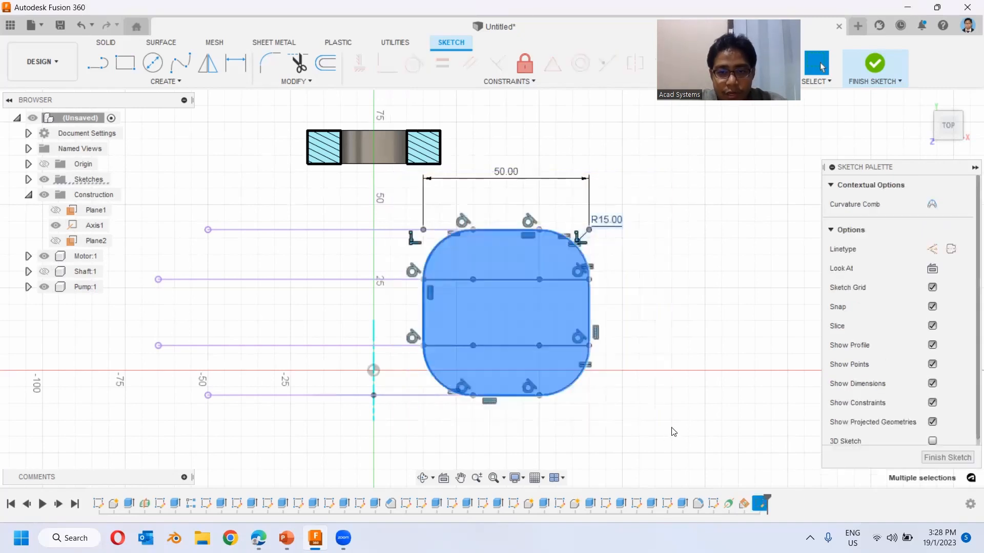
drag(363, 102, 643, 459)
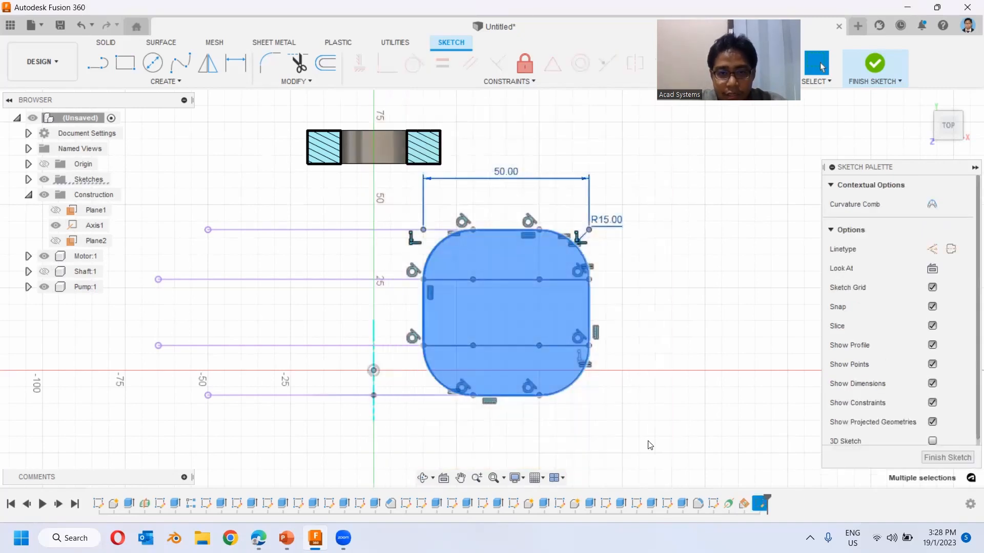
right_click(536, 253)
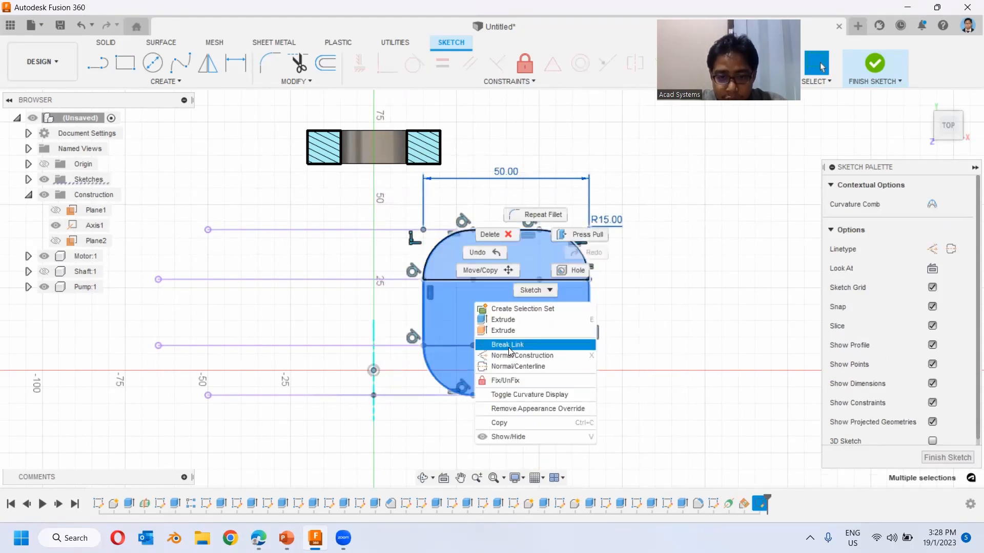
click(515, 423)
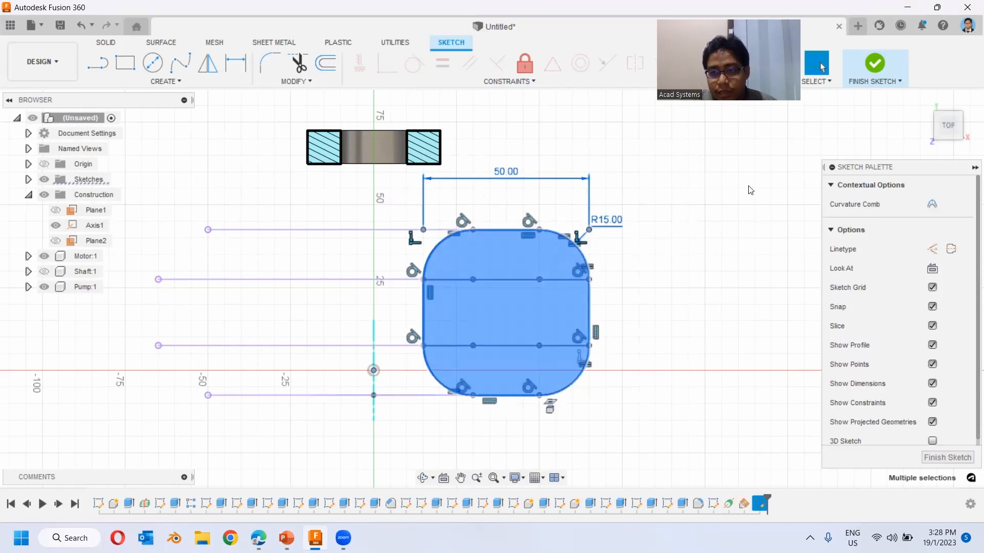
click(619, 203)
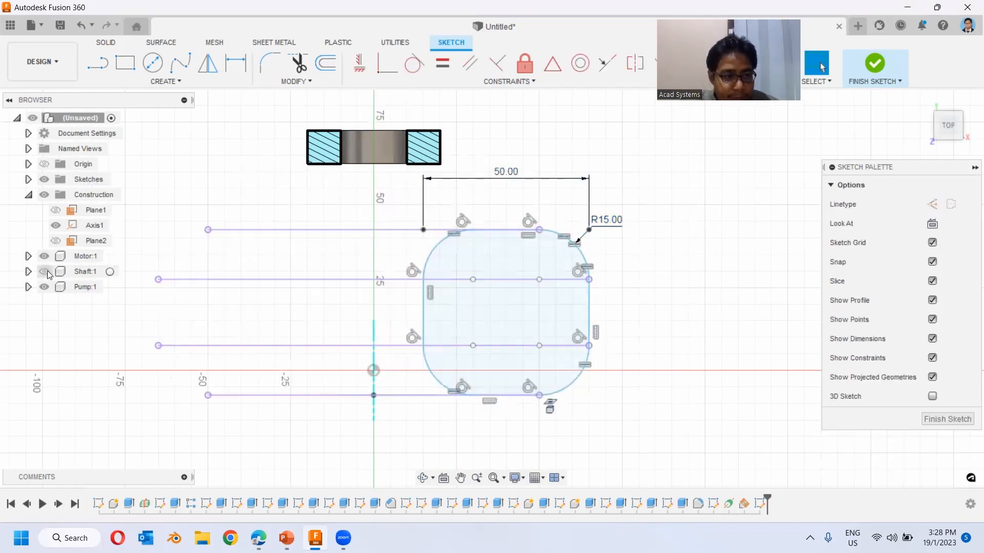
- Show the Shaft component again and finish the sketch
click(45, 272)
middle_drag(333, 261, 308, 175)
mouse_move(402, 323)
middle_down()
mouse_move(460, 402)
mouse_move(666, 246)
mouse_move(970, 67)
middle_up()
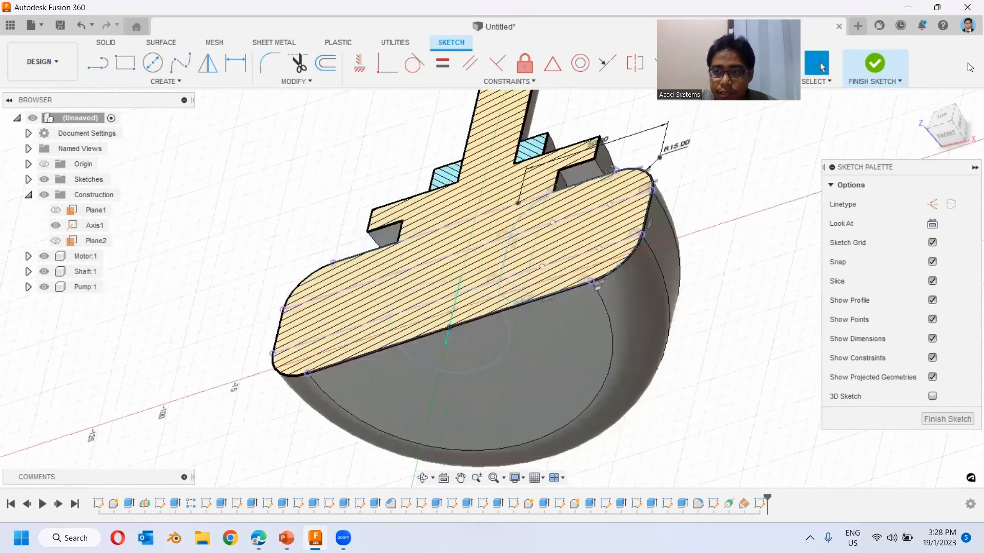
click(874, 70)
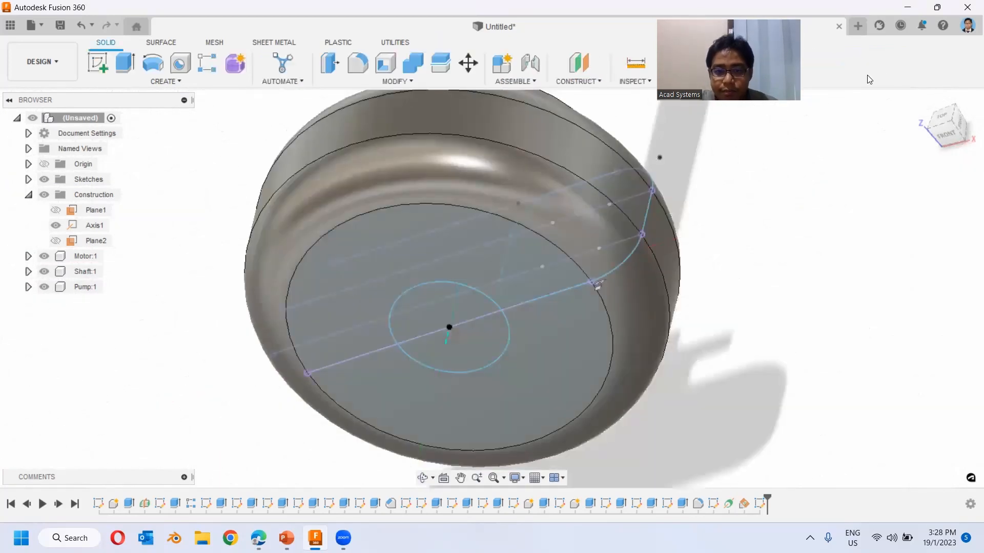
- Create a construction plane offset 10 mm above the upper face of the motor's topmost cooling fin on the outlet side
shift+middle_drag(718, 213, 678, 277)
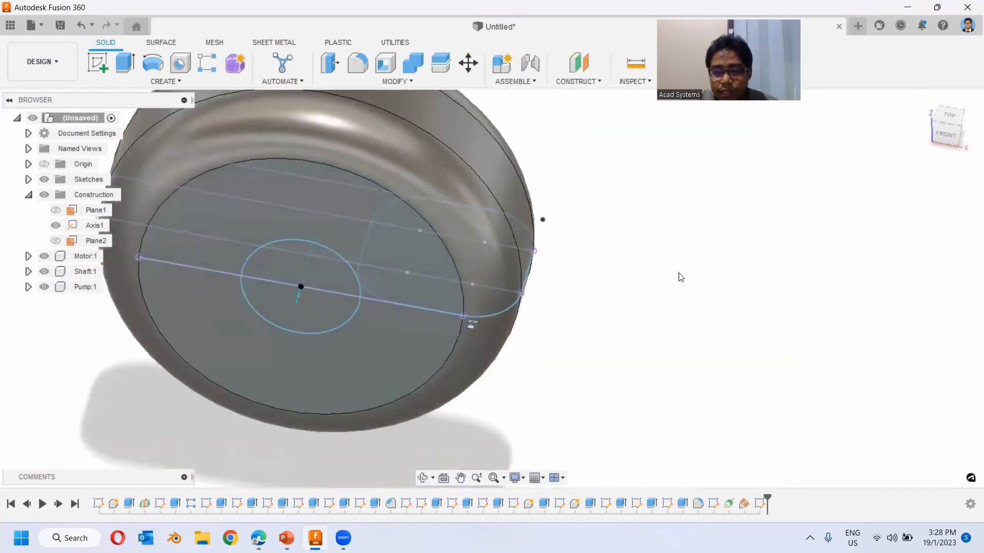
shift+middle_drag(839, 272, 688, 272)
click(945, 137)
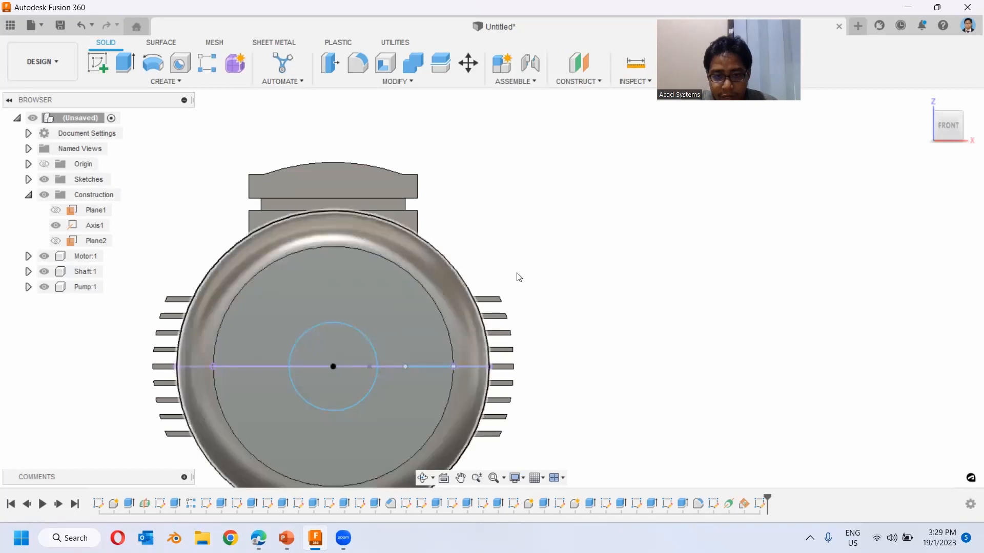
shift+middle_drag(544, 279, 520, 257)
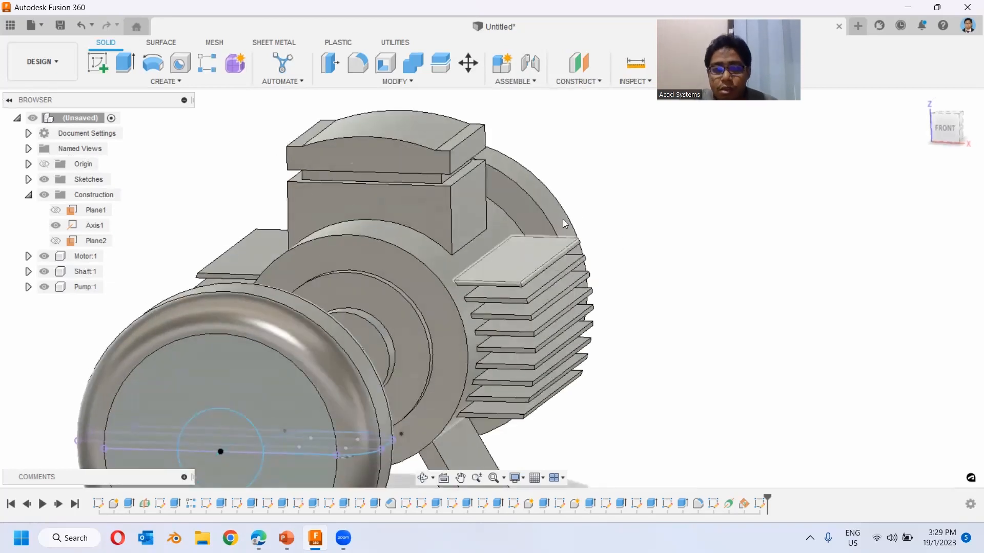
click(578, 81)
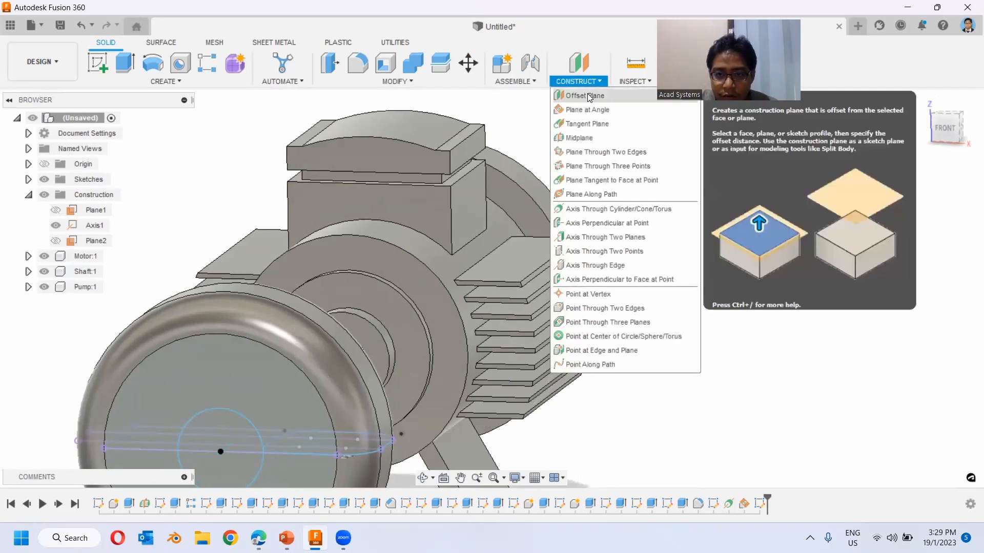
click(586, 97)
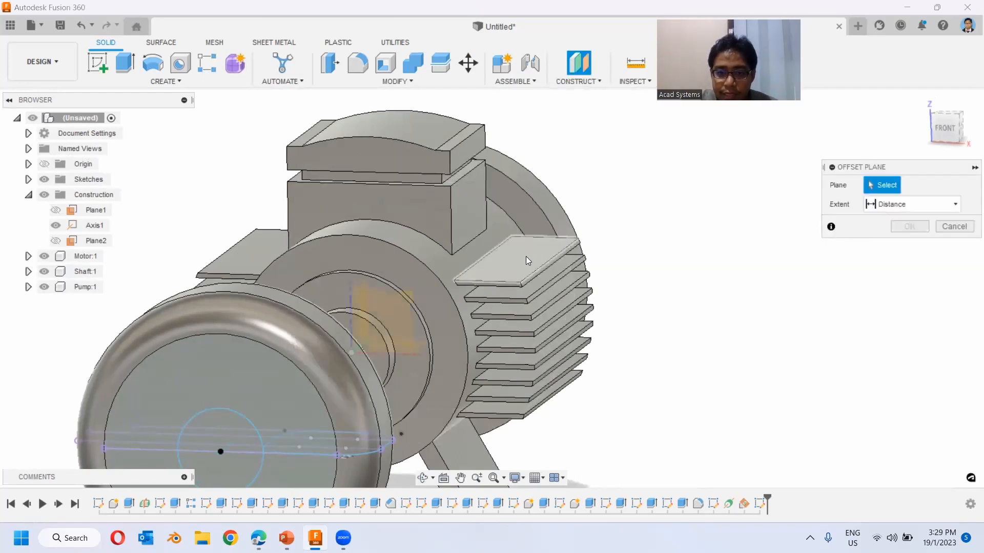
click(526, 256)
drag(515, 241, 513, 216)
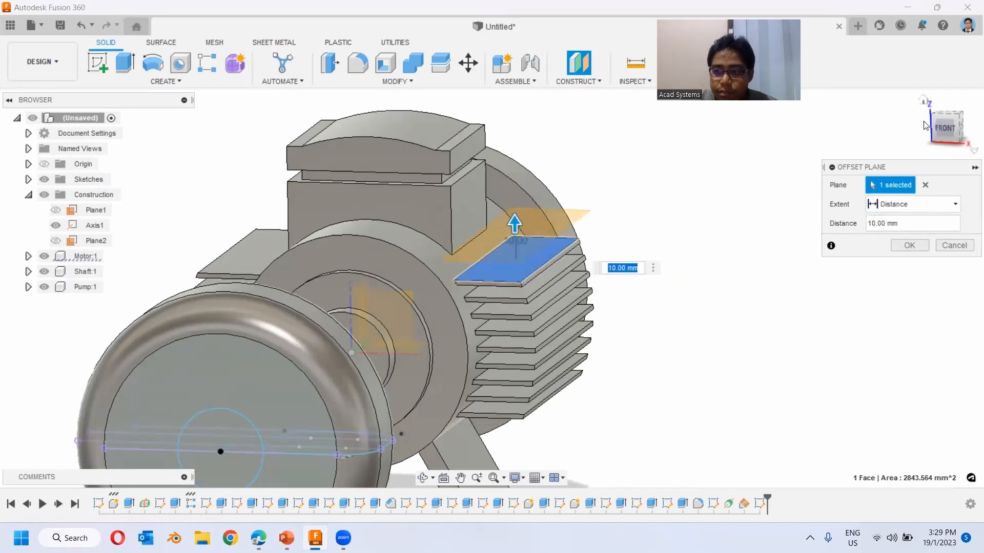
click(942, 131)
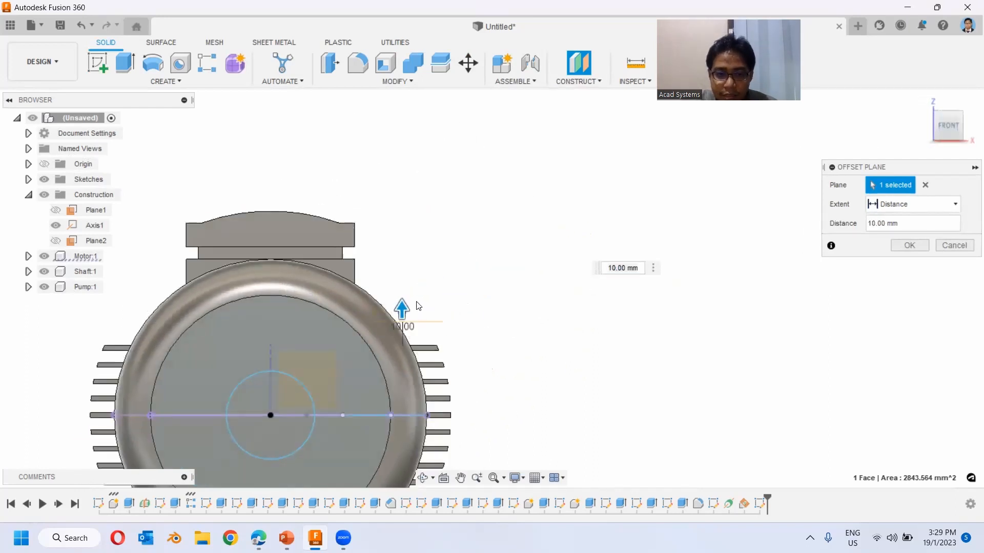
click(910, 246)
- Start a sketch on the new plane above the cooling fin, turn on Slice, and finish the sketch without drawing anything
shift+middle_drag(674, 292, 359, 246)
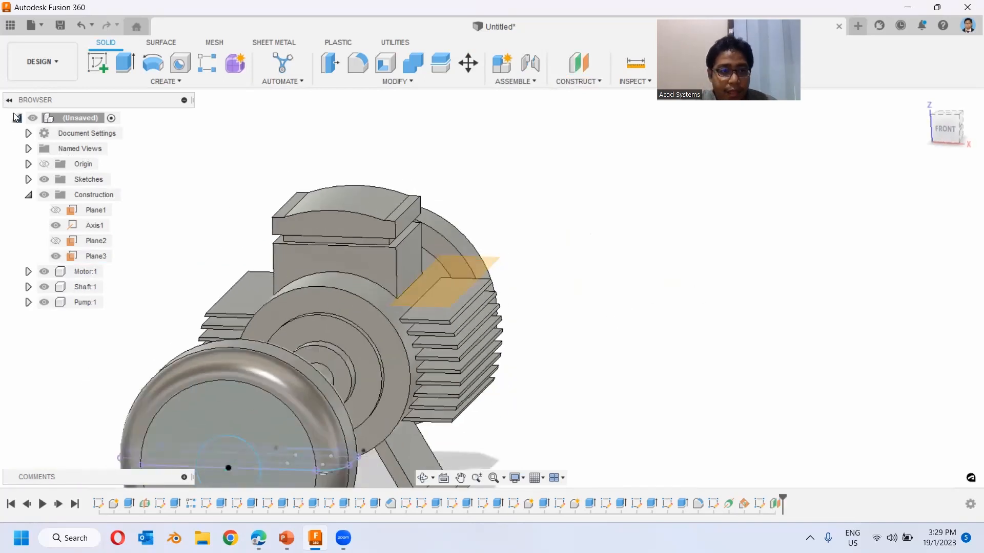
click(96, 63)
click(467, 261)
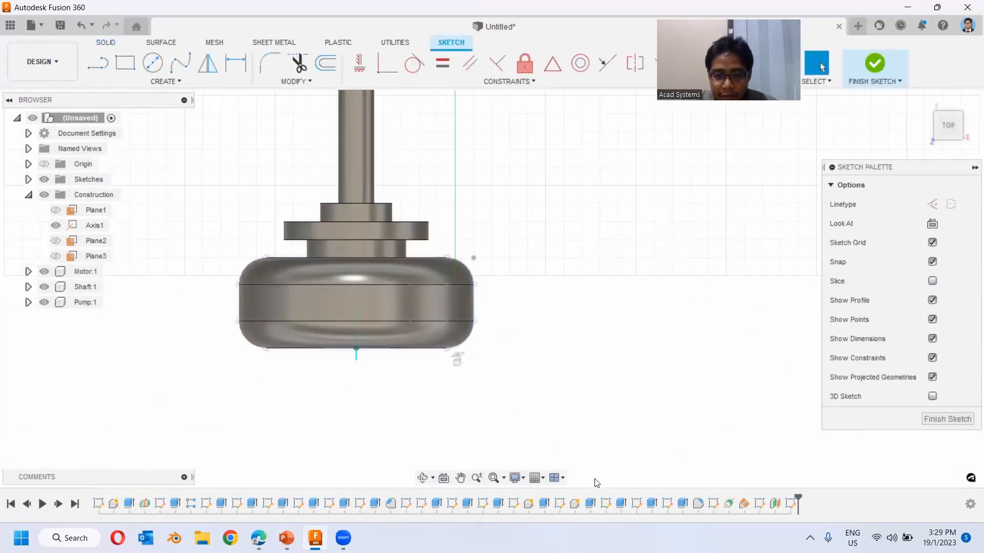
click(933, 281)
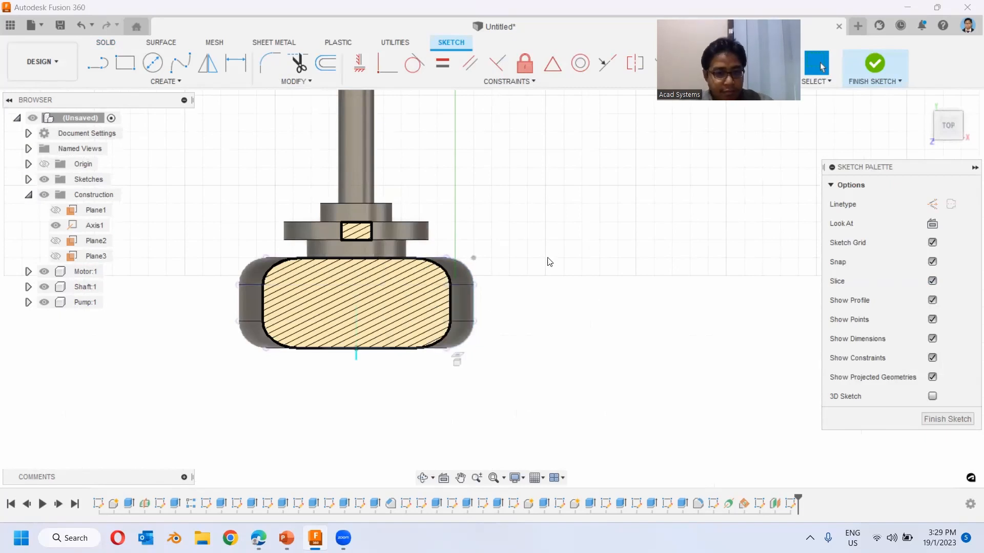
click(876, 64)
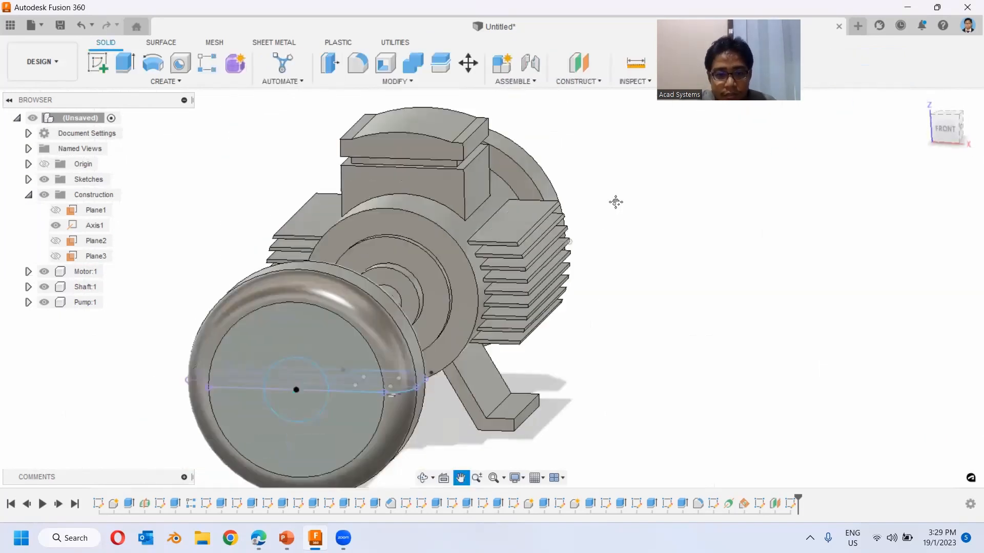
- Extrude all three regions of the rounded square profile on the pump upward by 20 mm
middle_drag(616, 201, 663, 156)
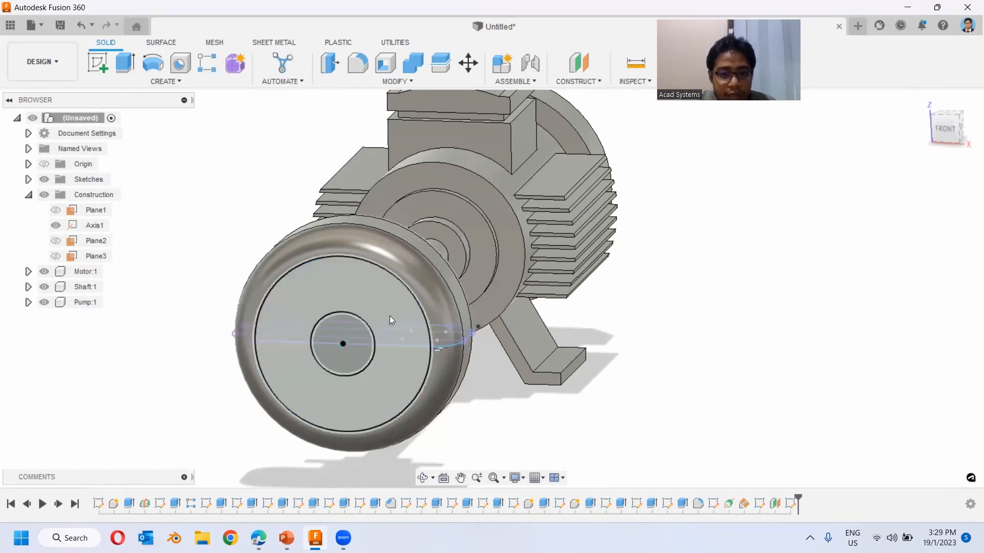
click(124, 63)
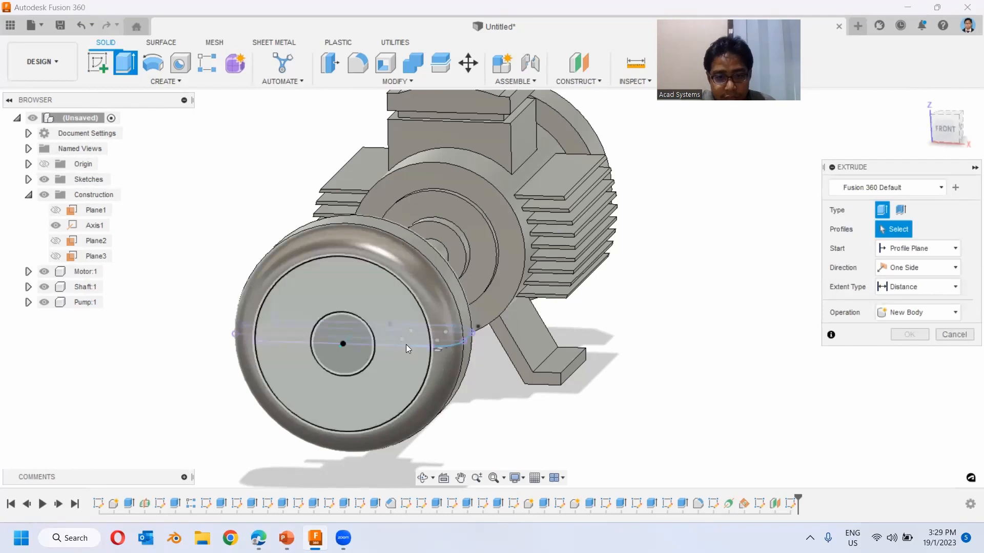
mouse_move(421, 343)
shift+middle_down()
mouse_move(506, 404)
mouse_move(440, 397)
shift+middle_up()
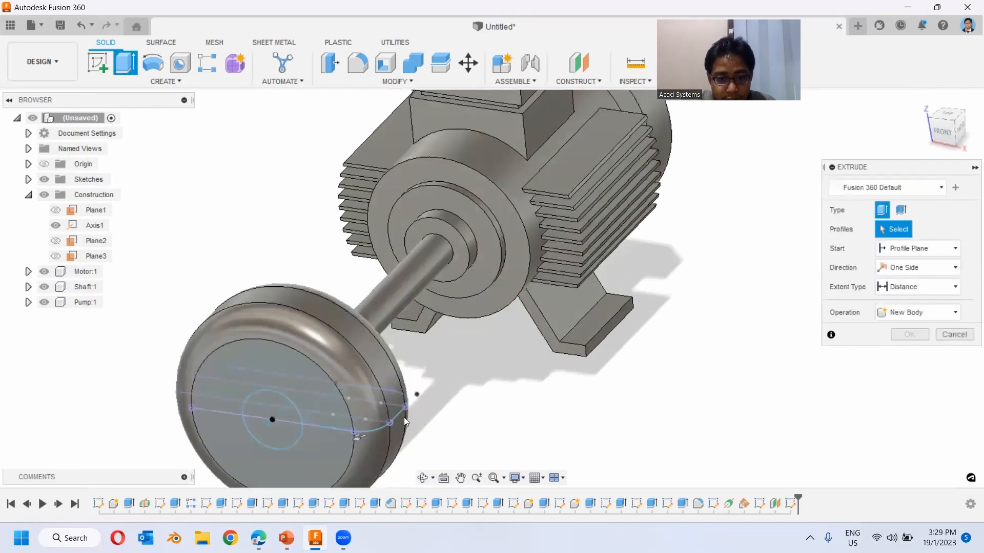
click(390, 413)
click(379, 404)
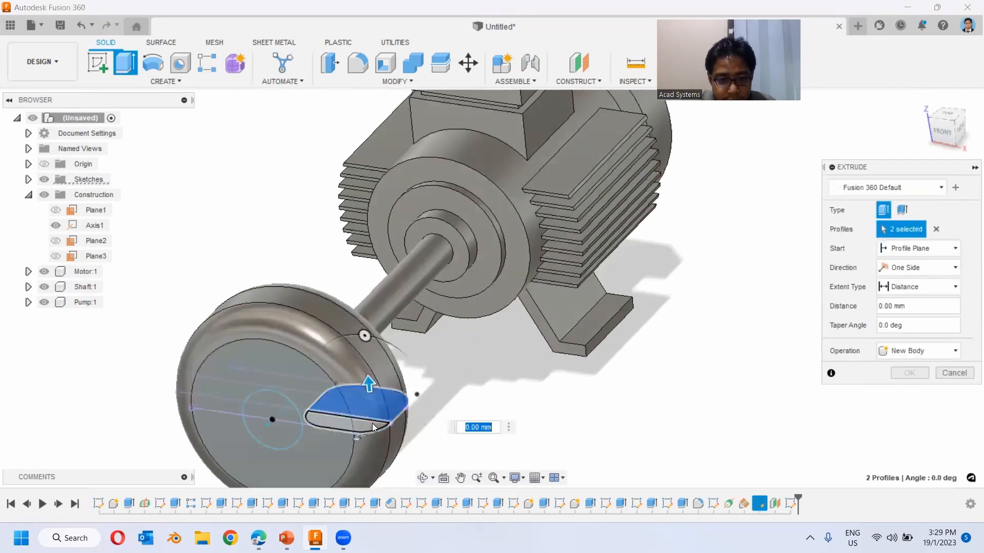
click(361, 402)
drag(341, 408, 341, 369)
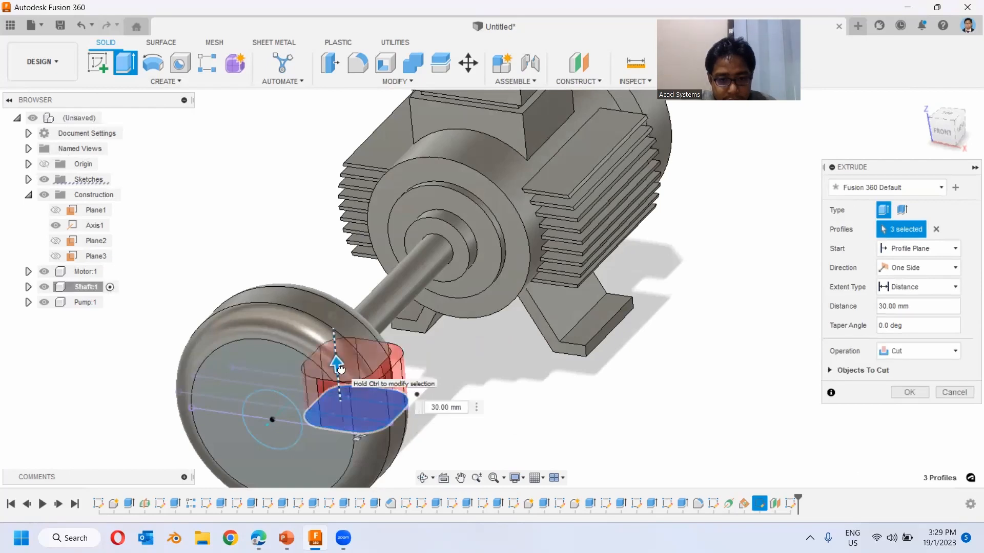
shift+middle_drag(461, 364, 491, 337)
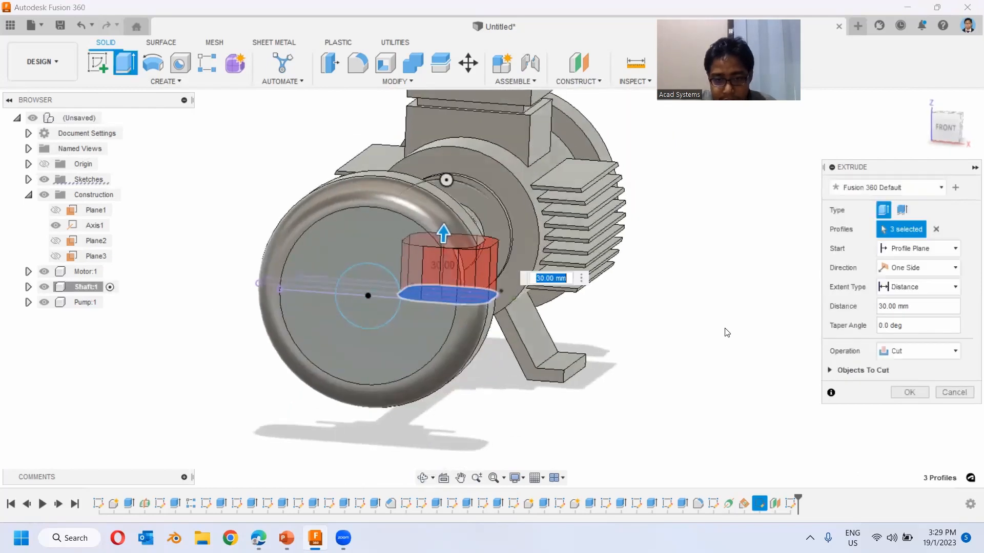
drag(442, 235, 442, 252)
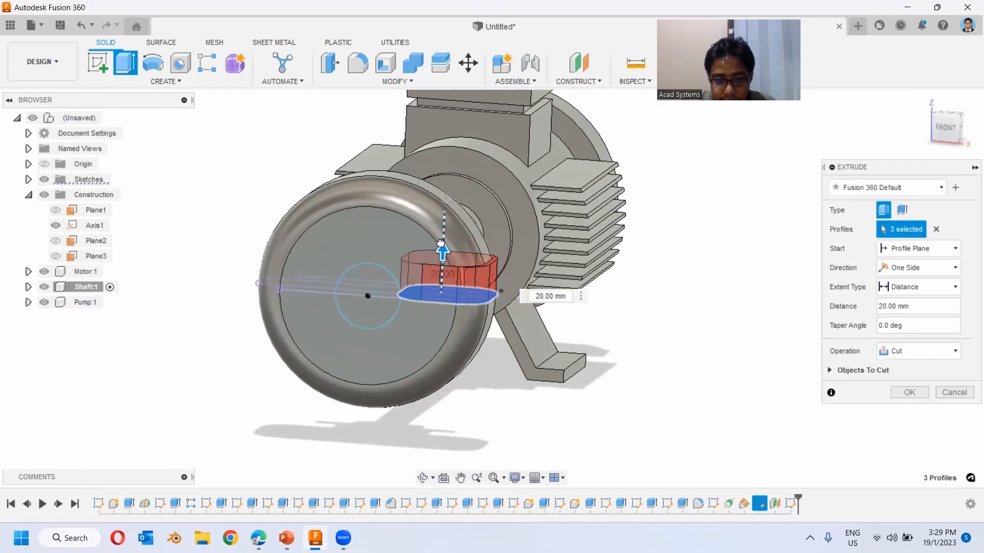
- Set the outlet extrusion to Join with a distance of 25 mm and apply it
click(920, 353)
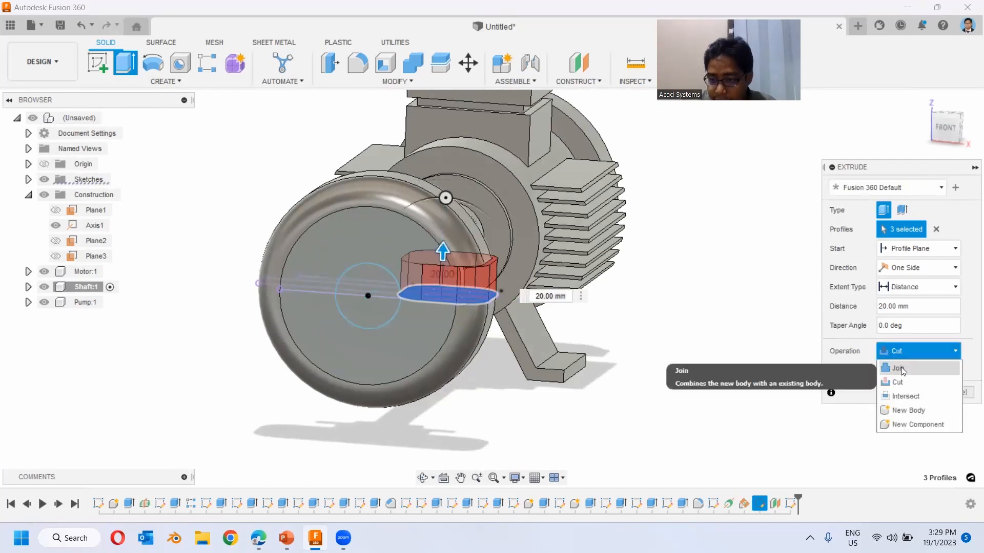
click(901, 367)
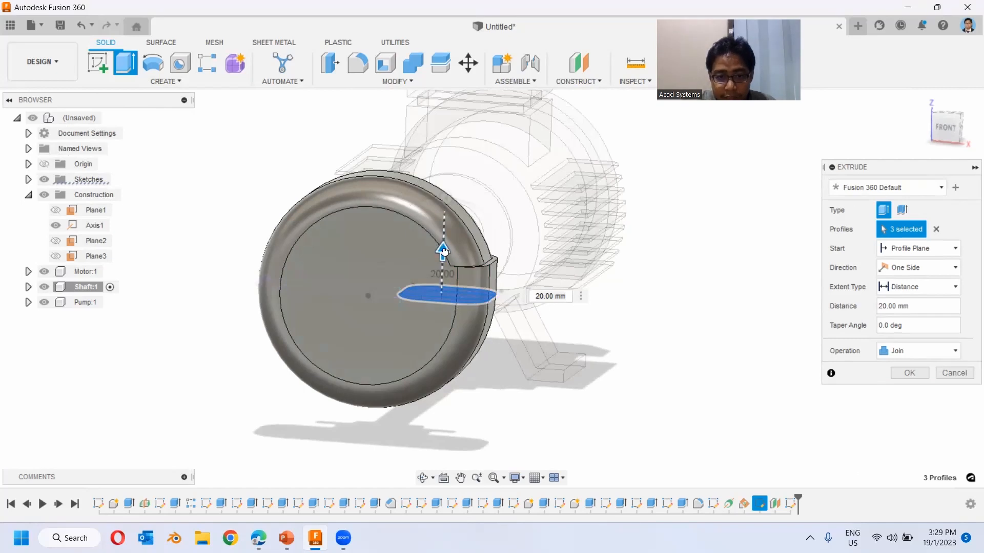
double_click(541, 296)
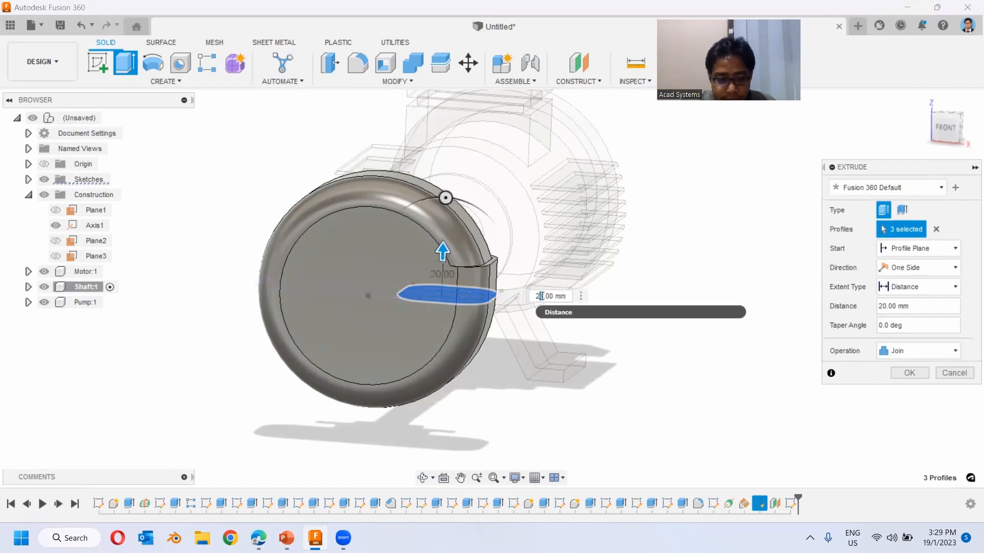
text(25)
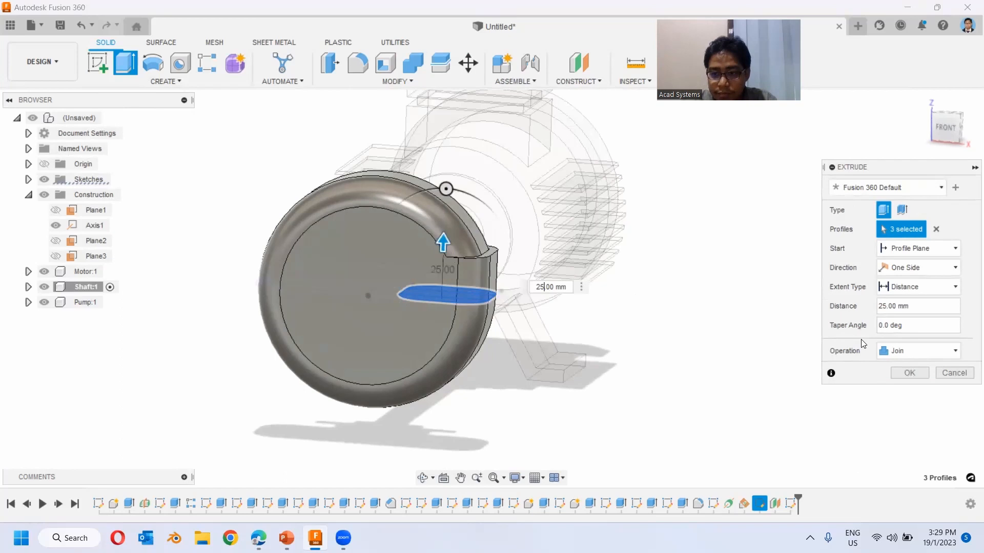
click(906, 373)
- Show Plane3, the offset plane above the motor's cooling fin, and start a sketch on it
shift+middle_drag(534, 286, 323, 171)
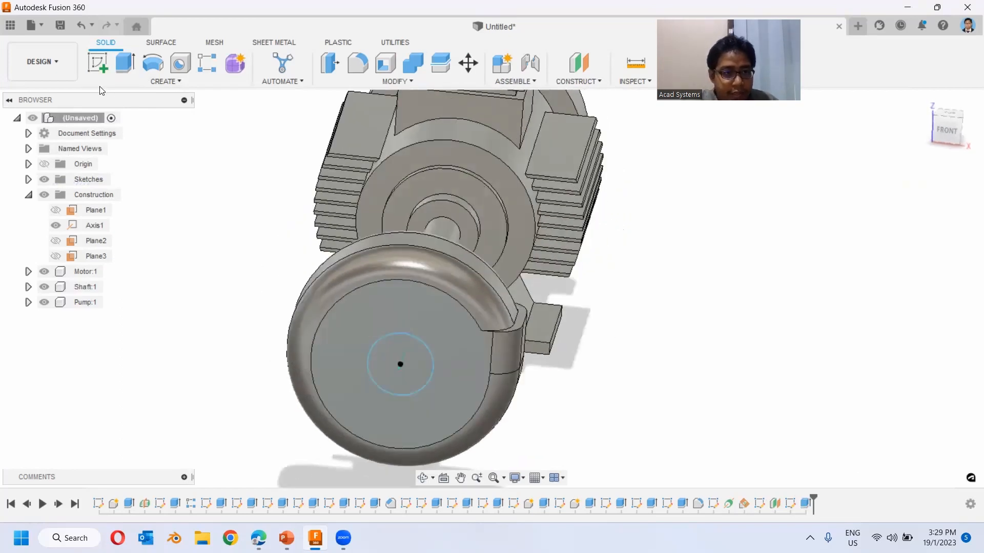
shift+middle_drag(443, 151, 376, 194)
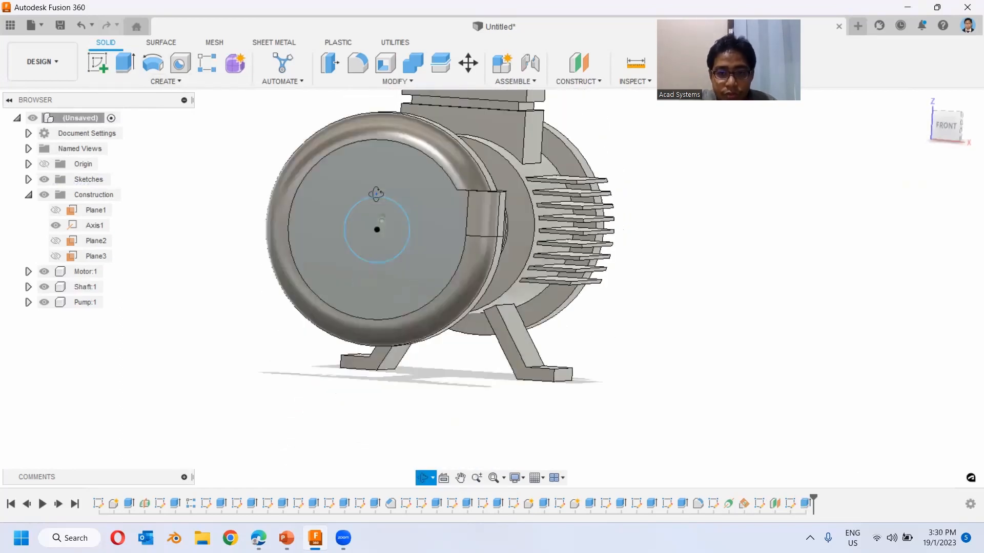
shift+middle_drag(536, 175, 493, 209)
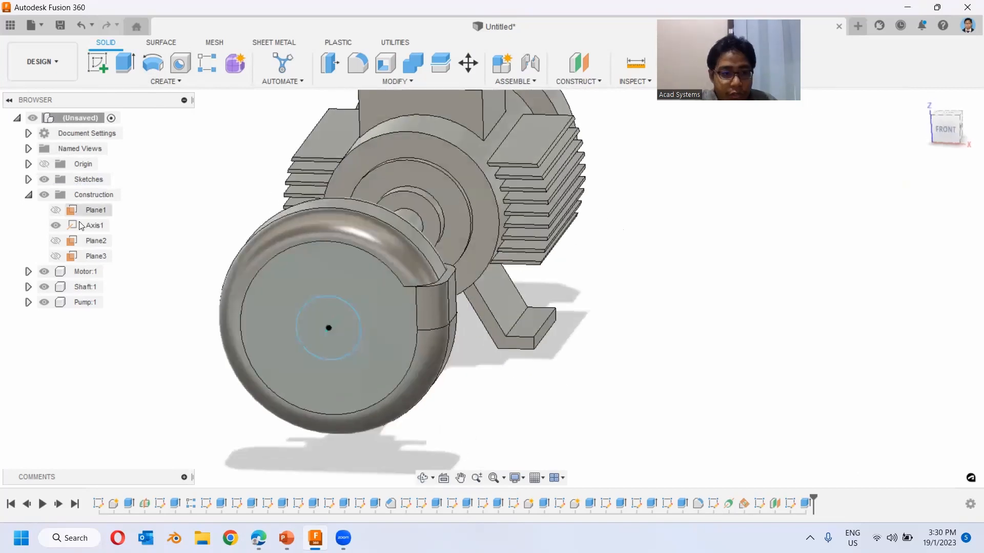
click(56, 257)
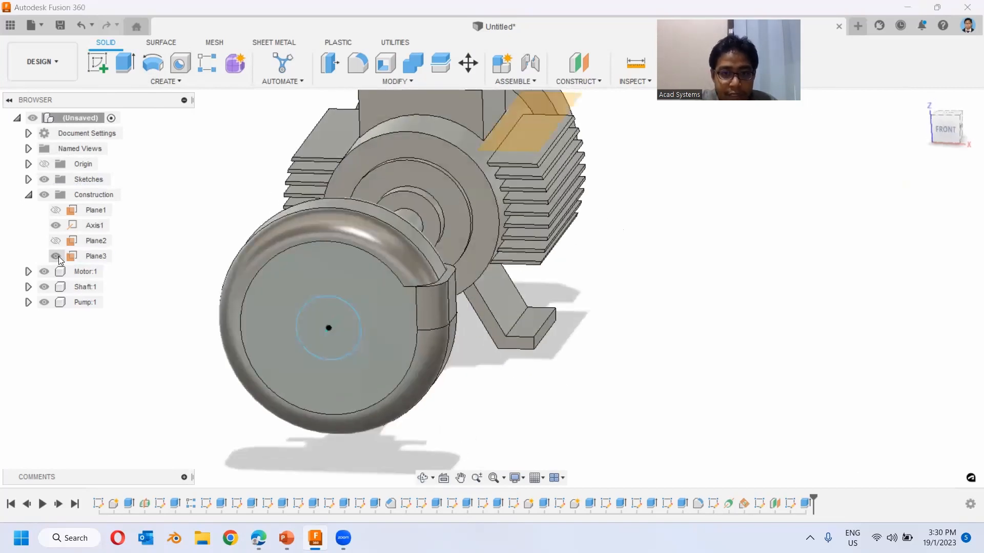
click(100, 67)
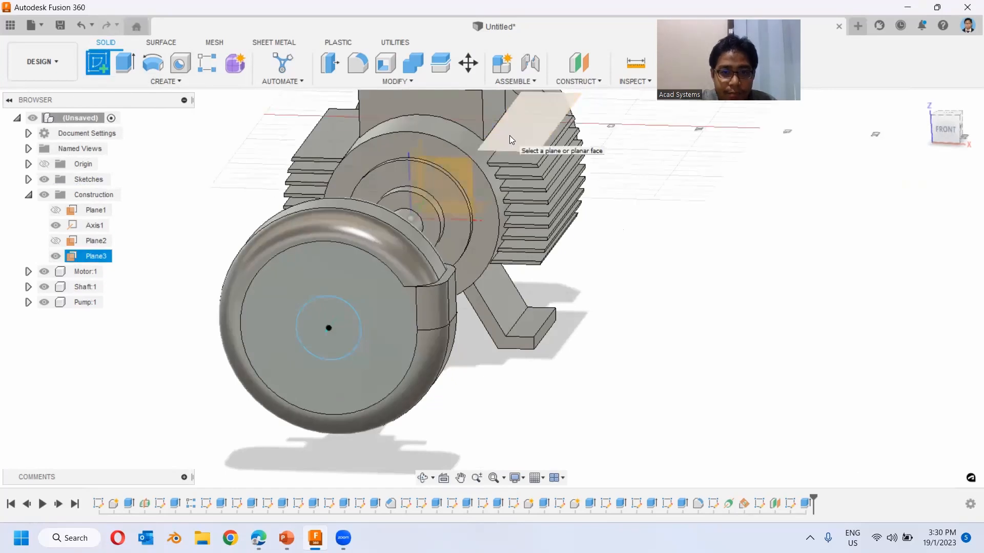
click(509, 136)
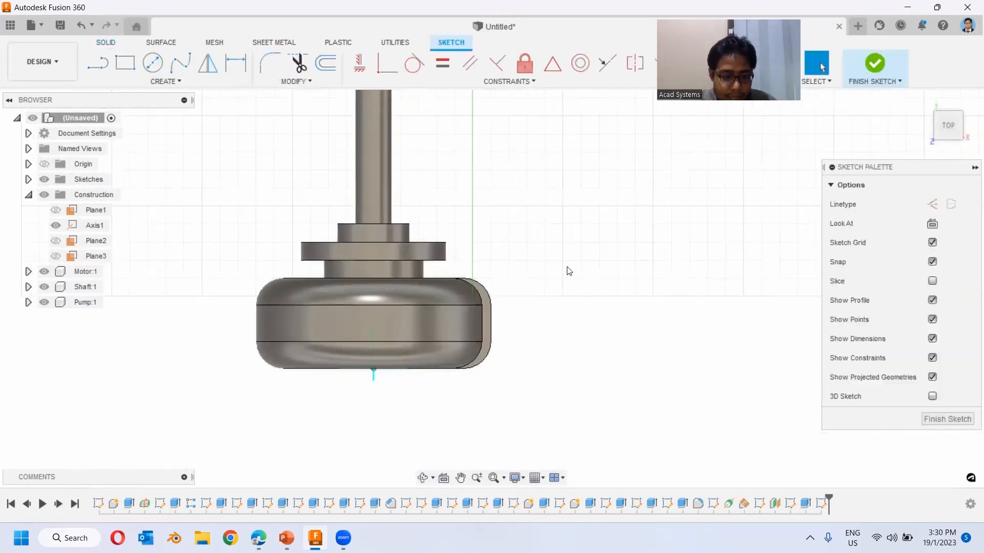
key(ctrl+a)
key(m)
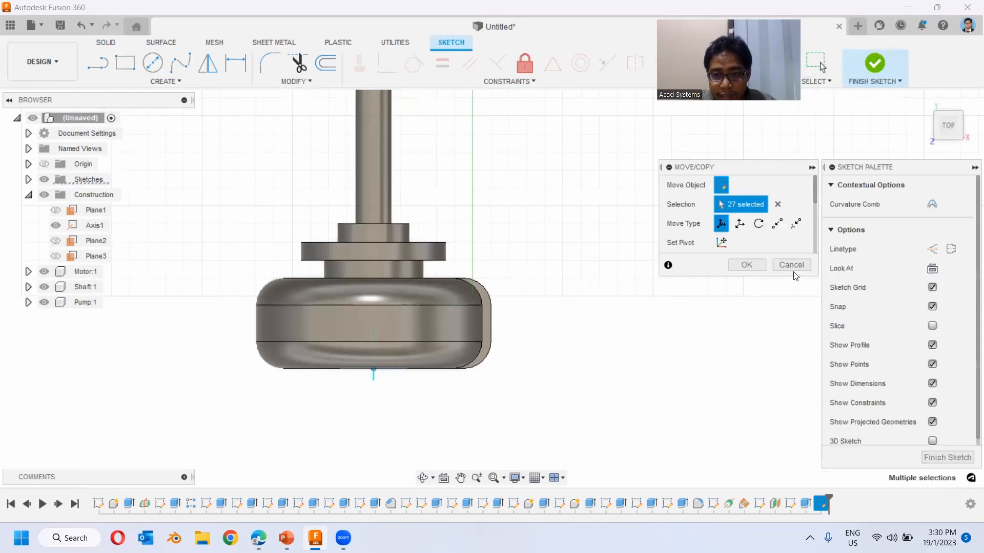
click(792, 265)
- Paste the copied rounded square profile into the sketch and move it -250 mm in Y toward the pump
right_click(645, 231)
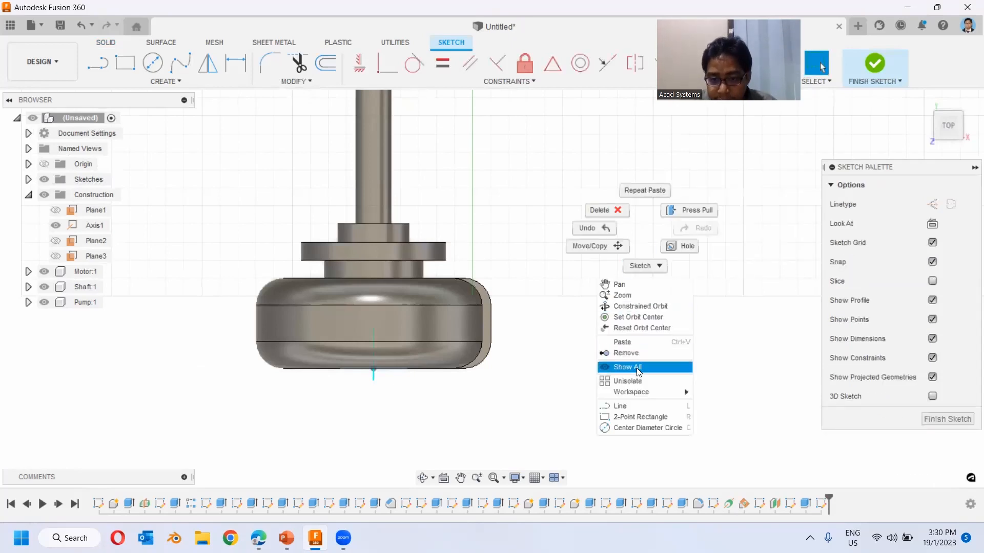
click(640, 341)
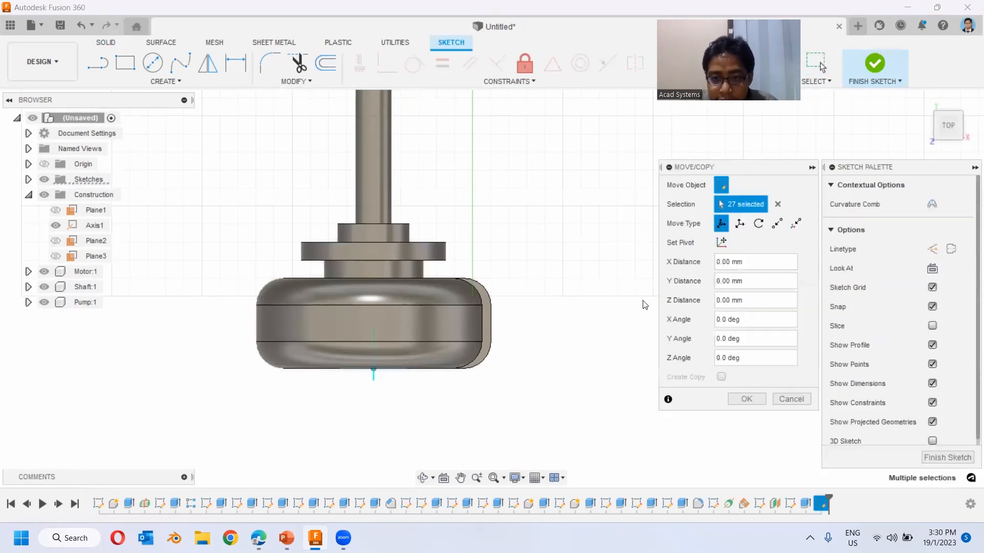
scroll(609, 256, down, 8)
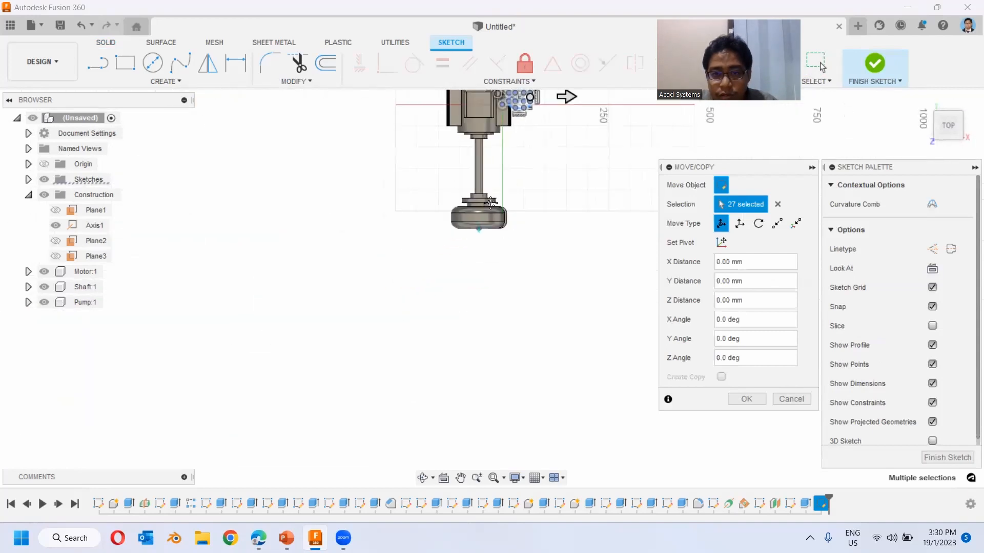
middle_drag(491, 203, 429, 342)
scroll(458, 220, down, 1)
drag(464, 205, 465, 313)
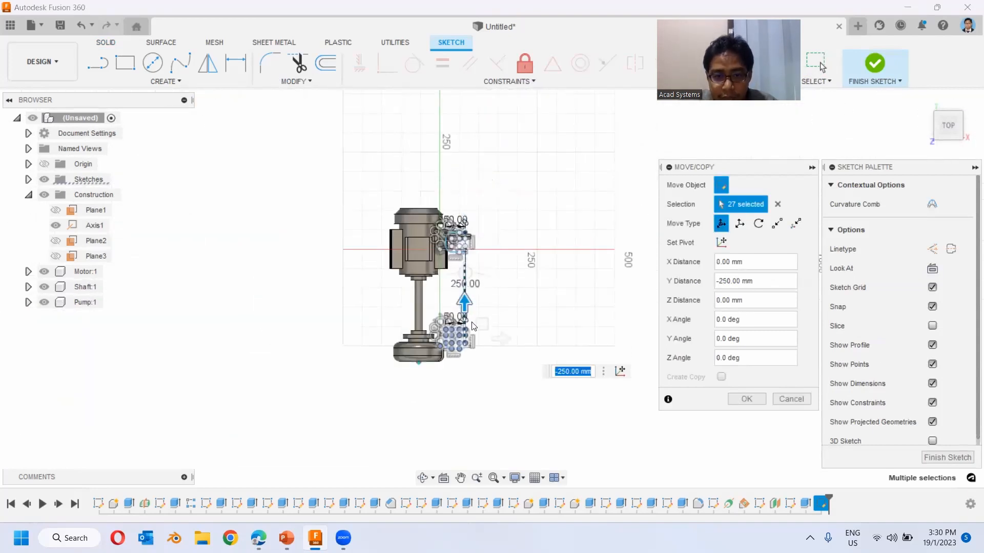
- Move the pasted profile further along Y to -280 mm so that it sits beside the pump casing
scroll(452, 392, up, 3)
scroll(456, 359, up, 5)
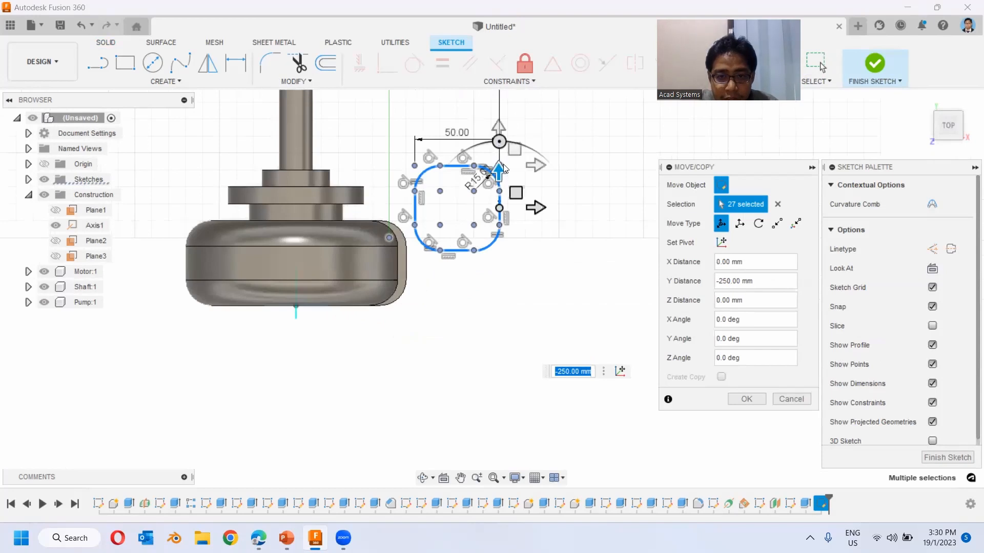
drag(501, 187, 500, 223)
scroll(486, 228, down, 3)
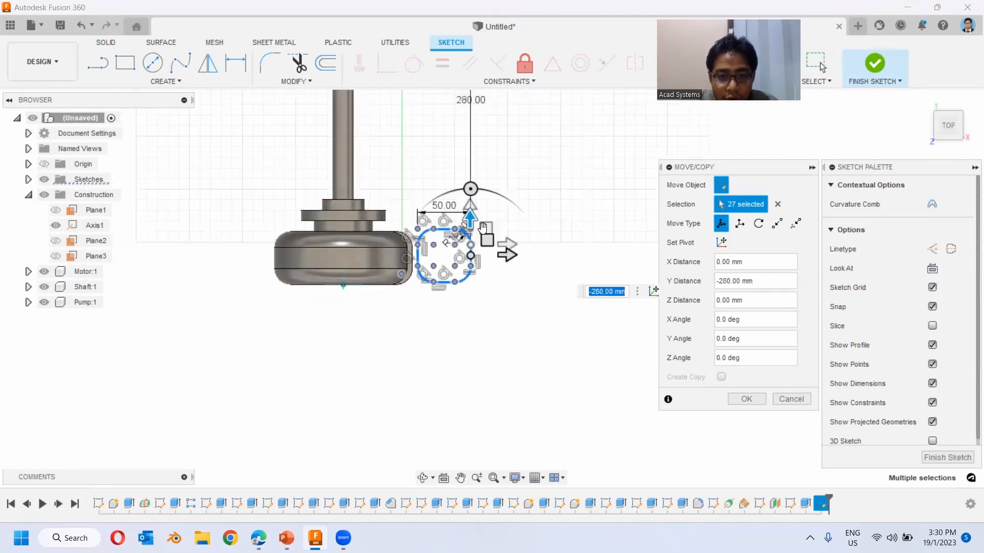
mouse_move(471, 190)
mouse_down()
mouse_move(530, 254)
mouse_move(519, 214)
mouse_move(469, 193)
mouse_up()
scroll(424, 252, up, 5)
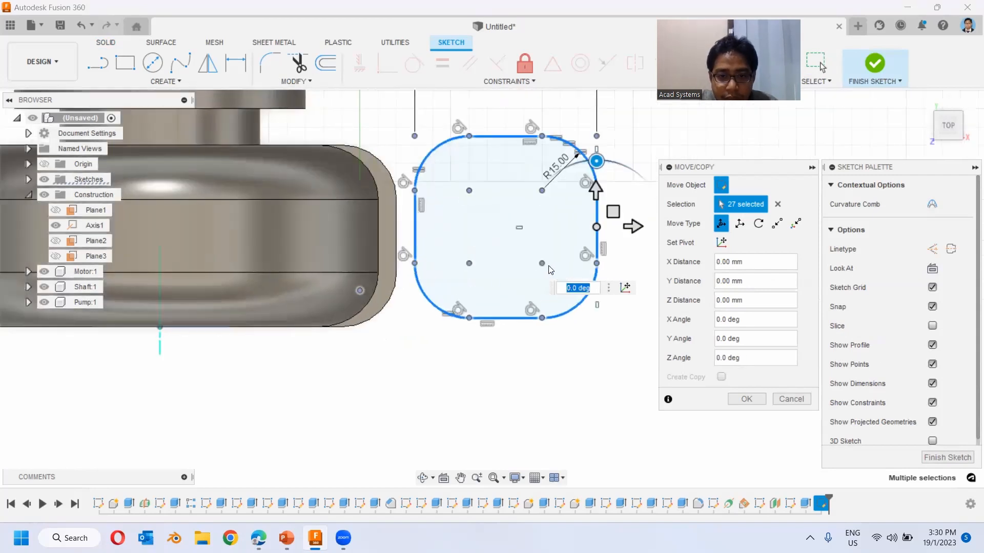
- Move the pasted profile -60 mm in X over the casing's outlet side, turn on Slice, and apply the move
drag(606, 232, 388, 231)
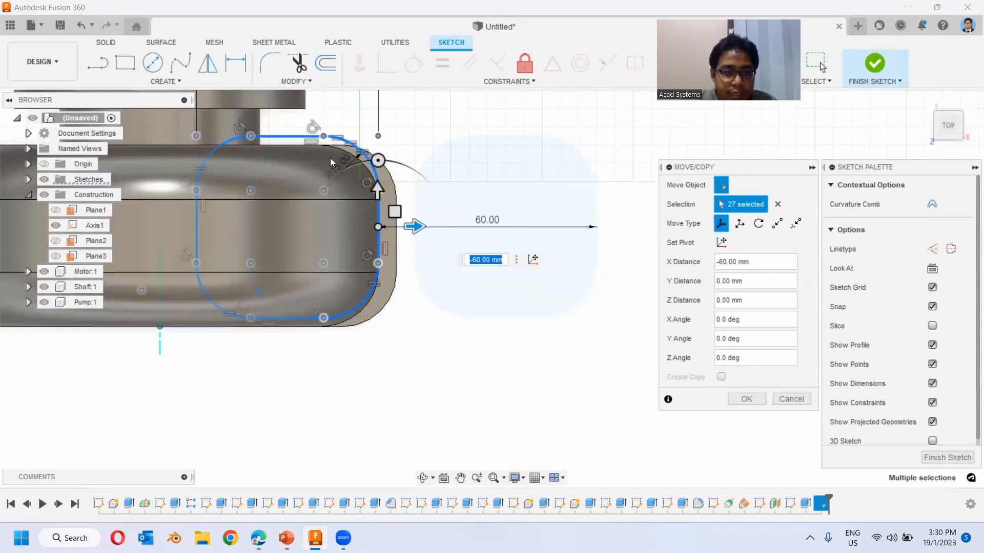
middle_drag(441, 249, 549, 265)
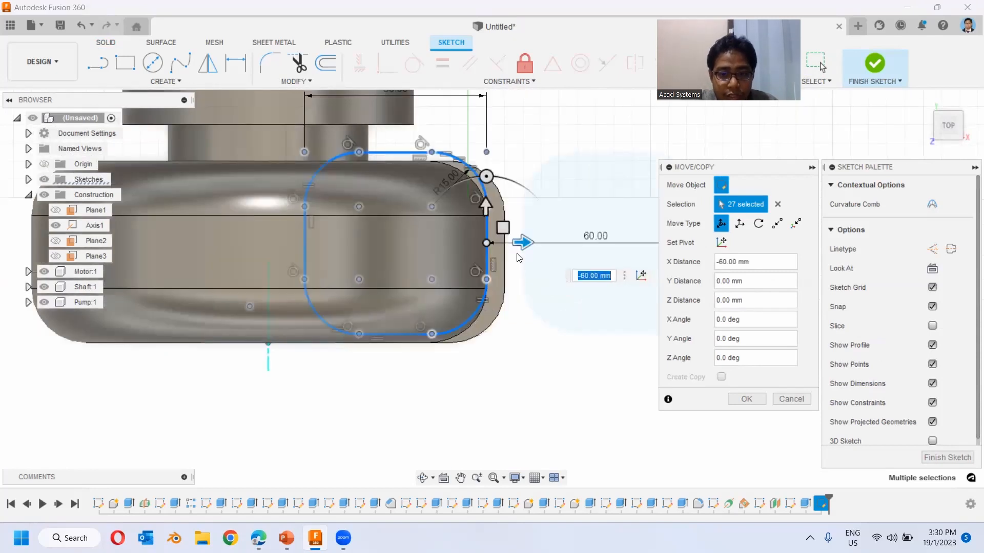
click(932, 327)
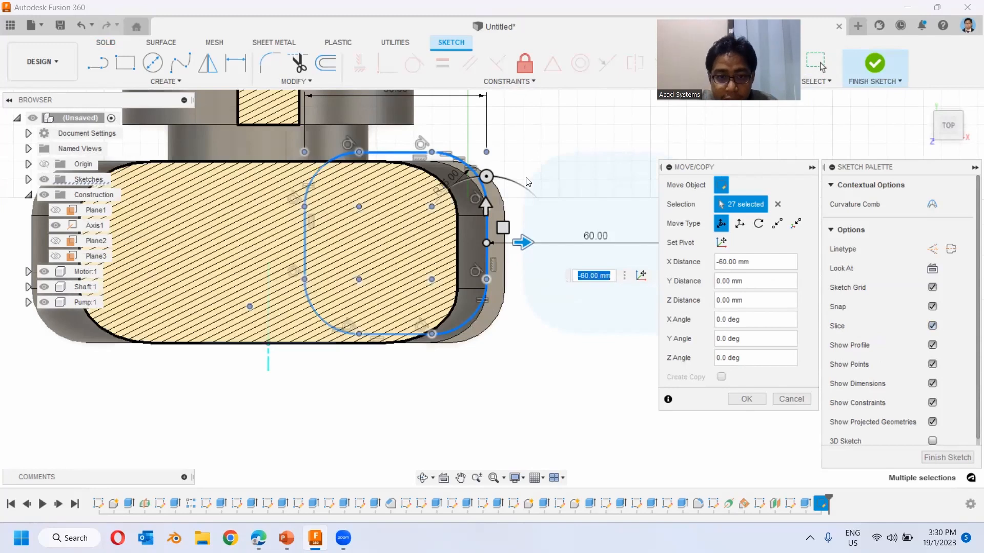
scroll(373, 165, up, 4)
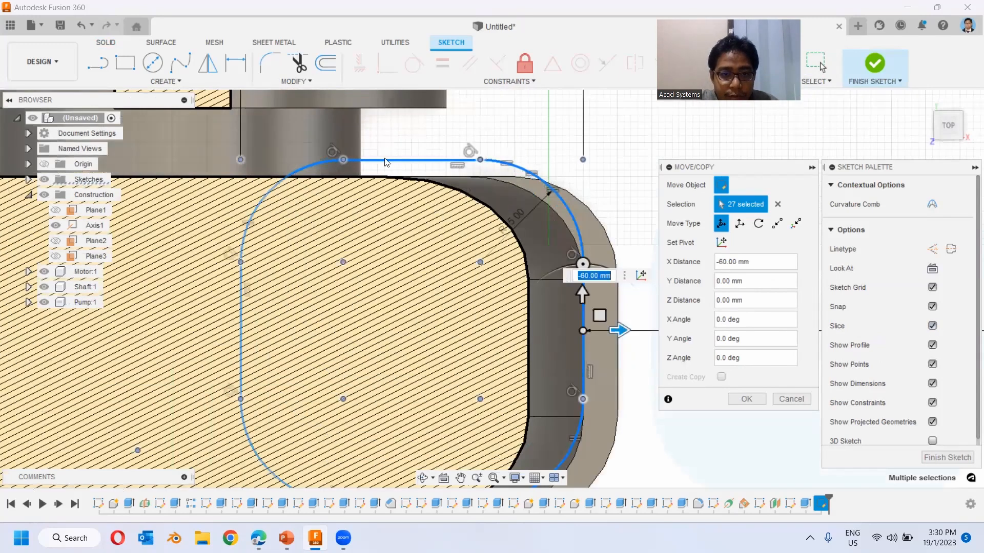
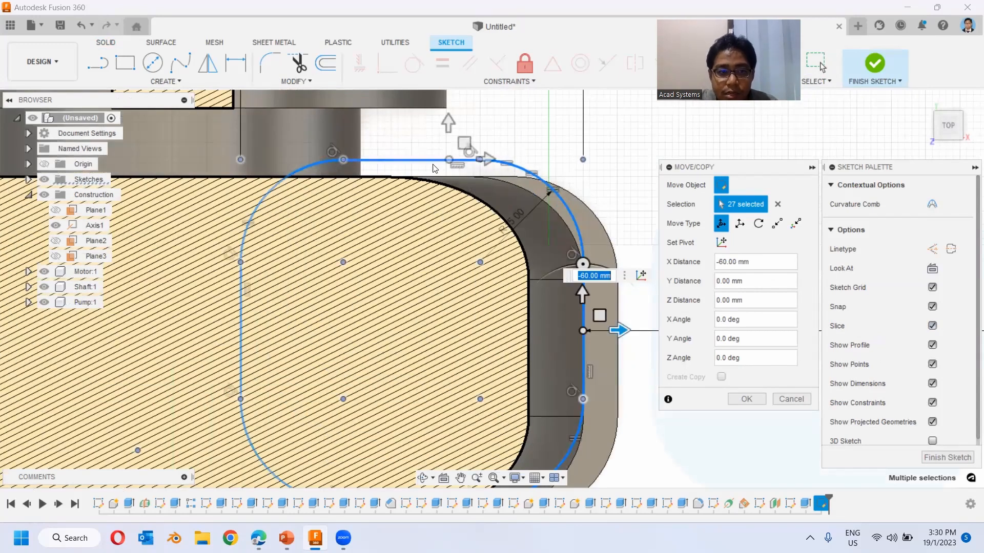
click(747, 399)
click(518, 82)
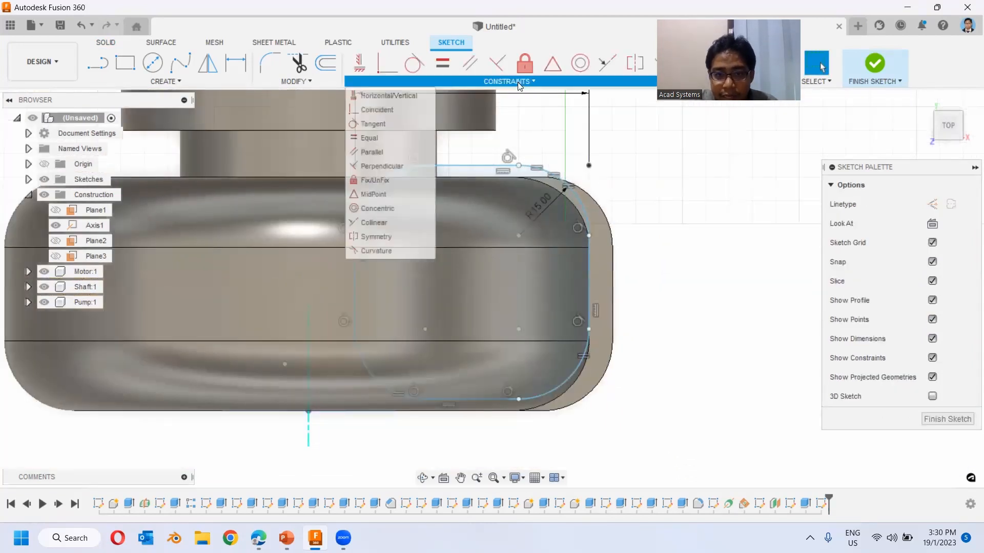
click(388, 223)
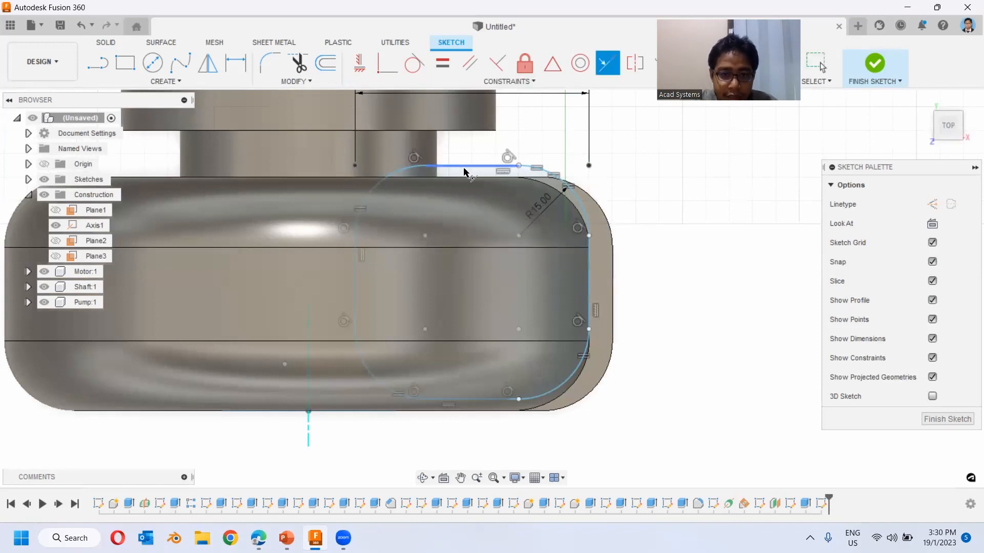
double_click(464, 170)
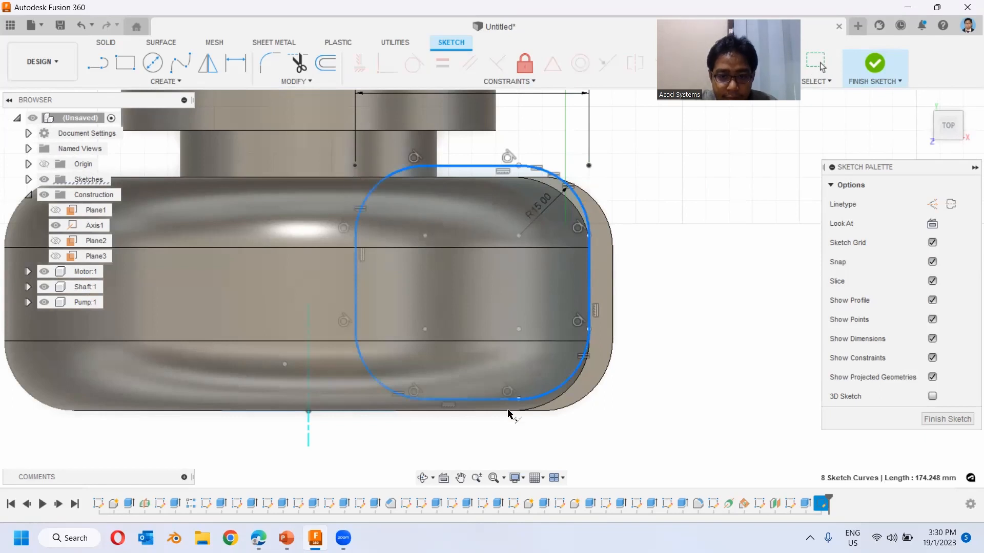
key(Escape)
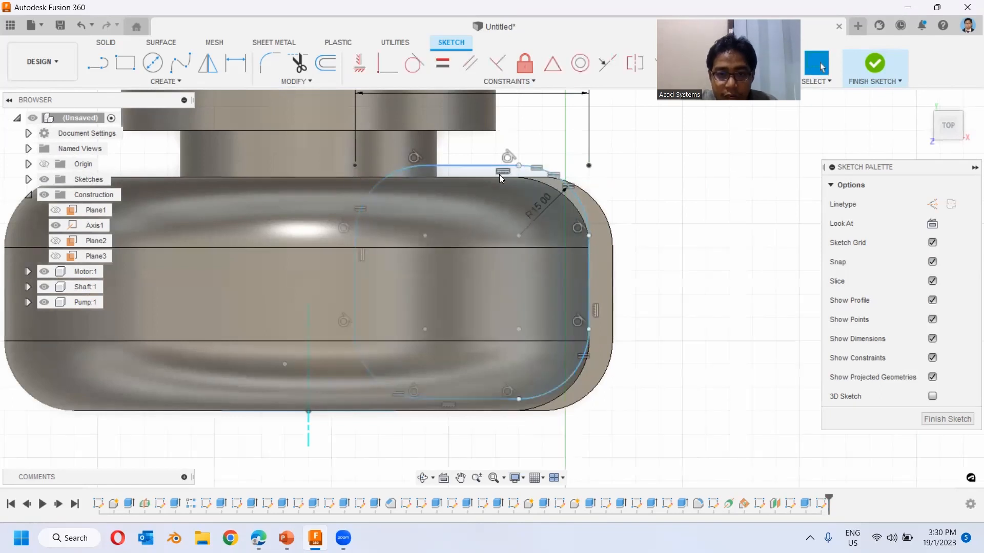
- Constrain the profile's motor-side straight edge collinear with the pump casing's motor-side edge
click(502, 82)
click(392, 221)
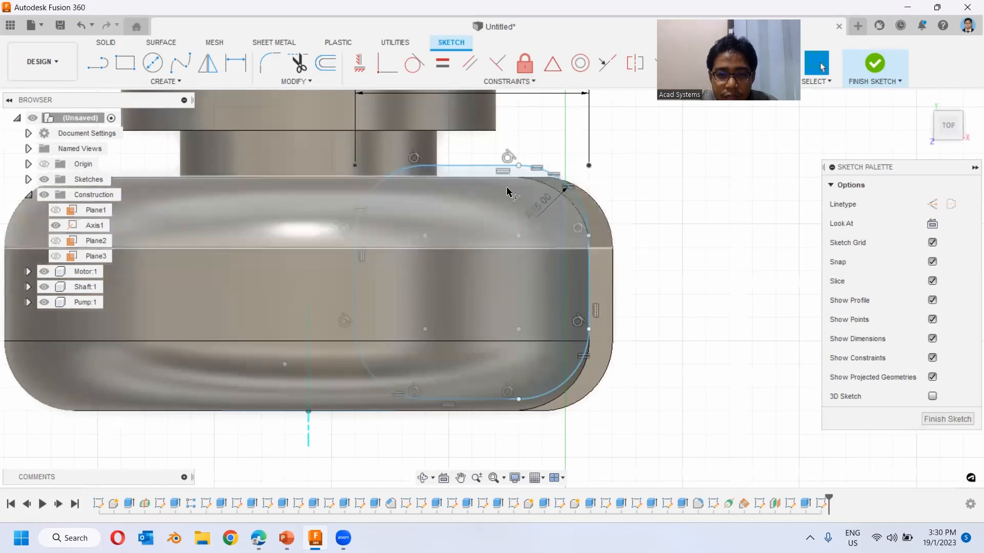
click(458, 169)
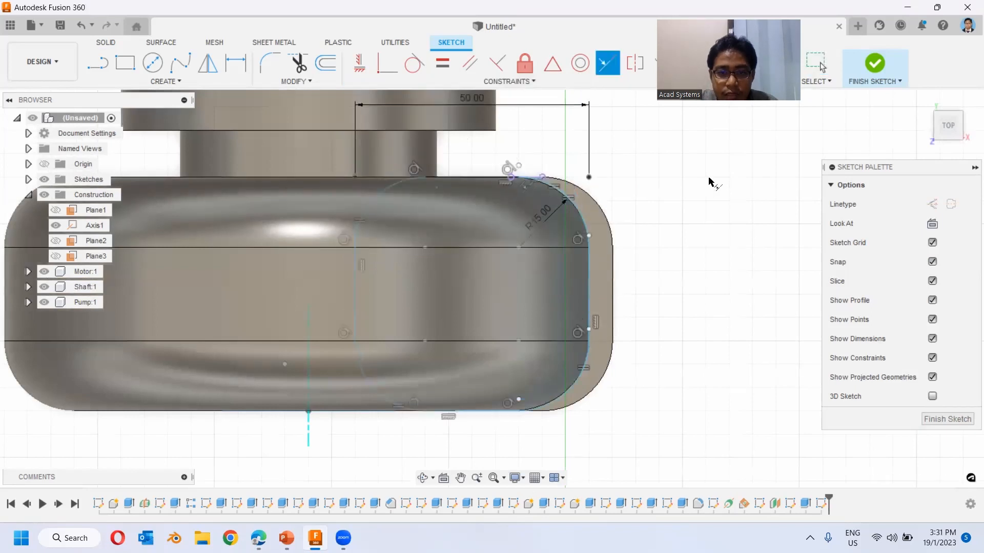
key(Escape)
mouse_move(620, 263)
shift+middle_down()
mouse_move(672, 118)
mouse_move(747, 159)
shift+middle_up()
click(944, 122)
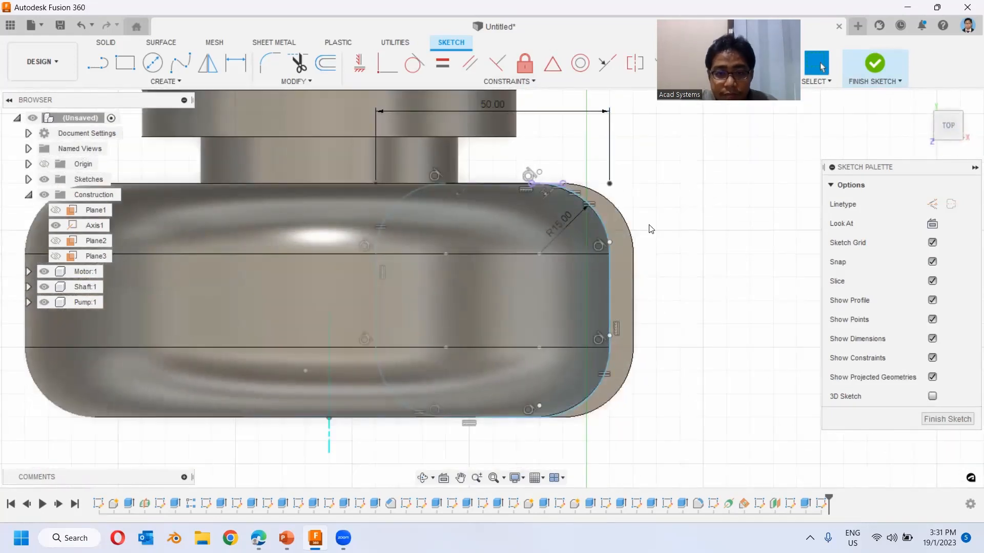
- Move the entire rounded square profile -5 mm in X and finish the sketch
mouse_move(235, 115)
mouse_down()
mouse_move(606, 476)
mouse_move(676, 486)
mouse_up()
middle_drag(632, 316, 567, 260)
click(321, 81)
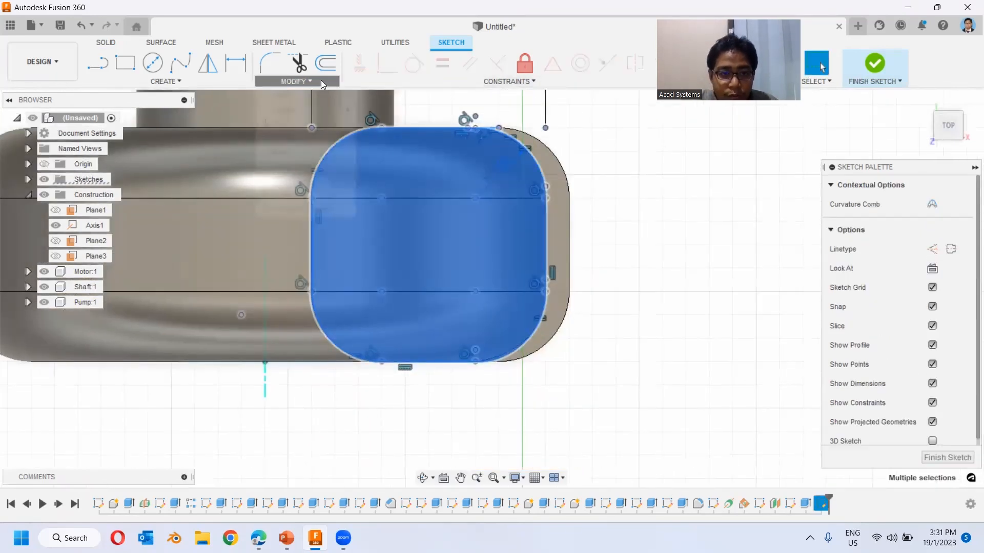
click(315, 197)
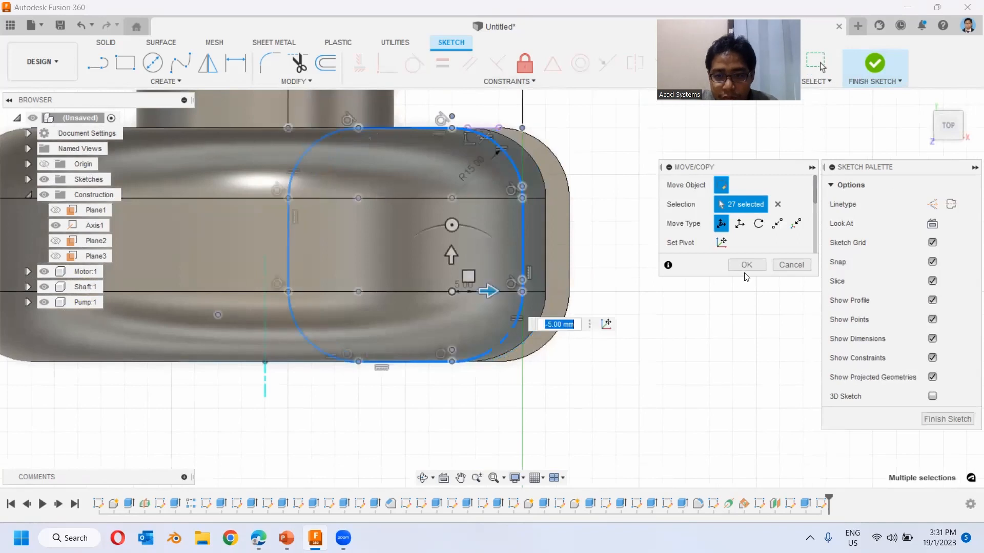
click(747, 265)
mouse_move(589, 297)
shift+middle_down()
mouse_move(579, 219)
mouse_move(586, 184)
mouse_move(599, 229)
shift+middle_up()
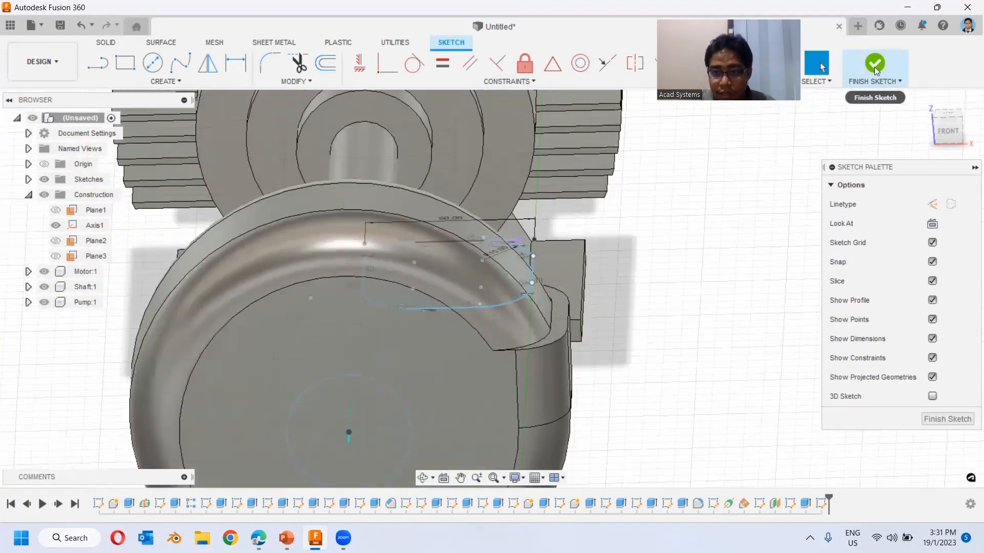
click(874, 65)
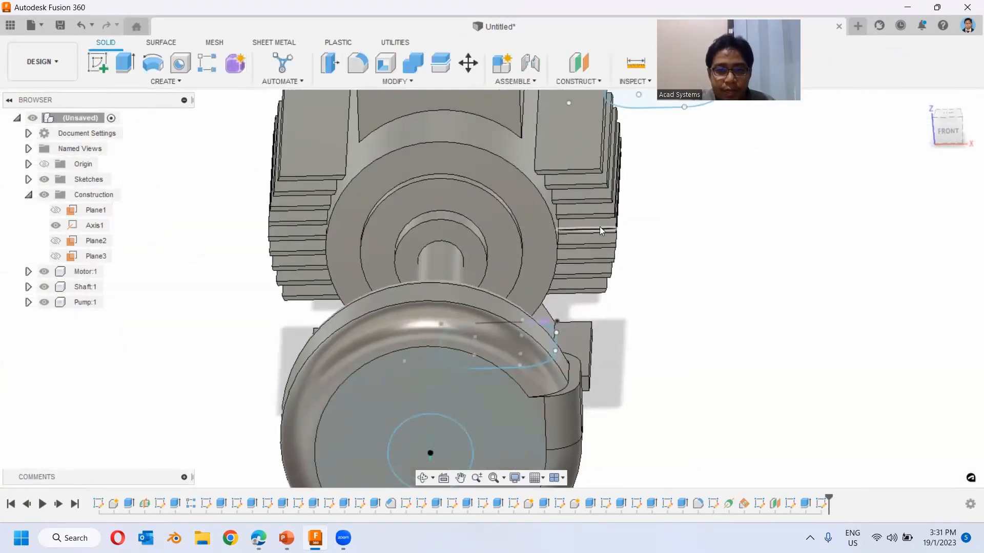
- Create an offset plane 30 mm above the top face of the motor's cooling fin
click(576, 83)
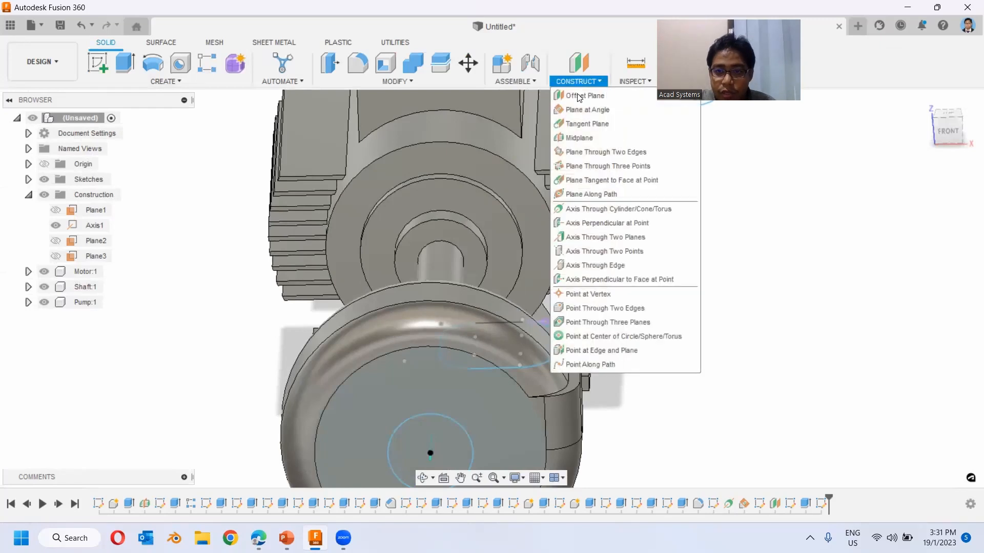
click(583, 101)
click(578, 132)
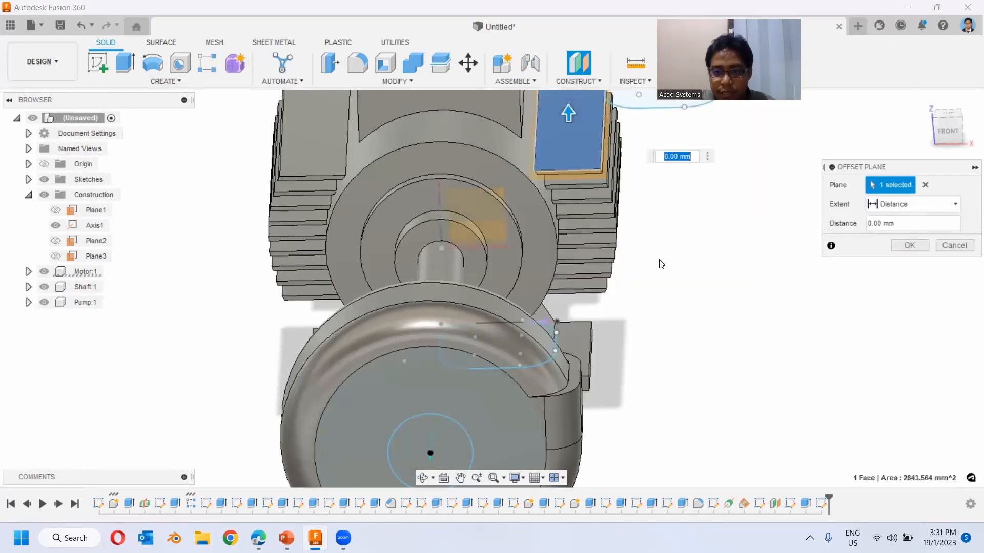
shift+middle_drag(659, 264, 759, 189)
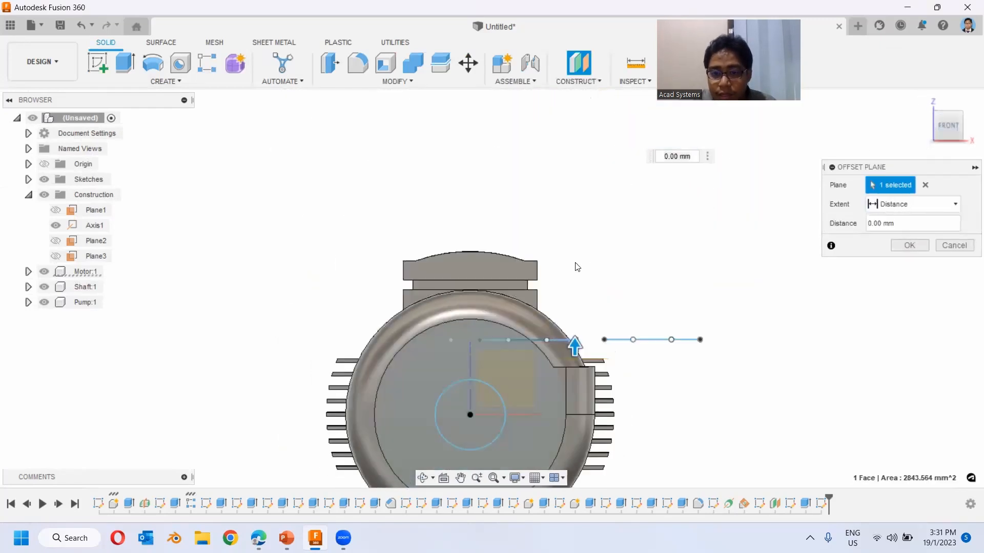
drag(575, 342, 575, 291)
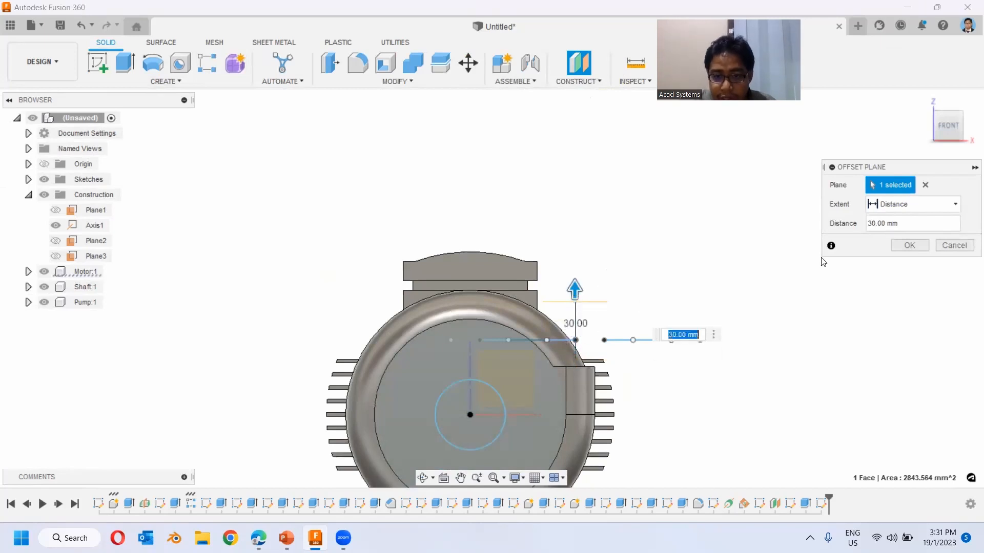
click(907, 246)
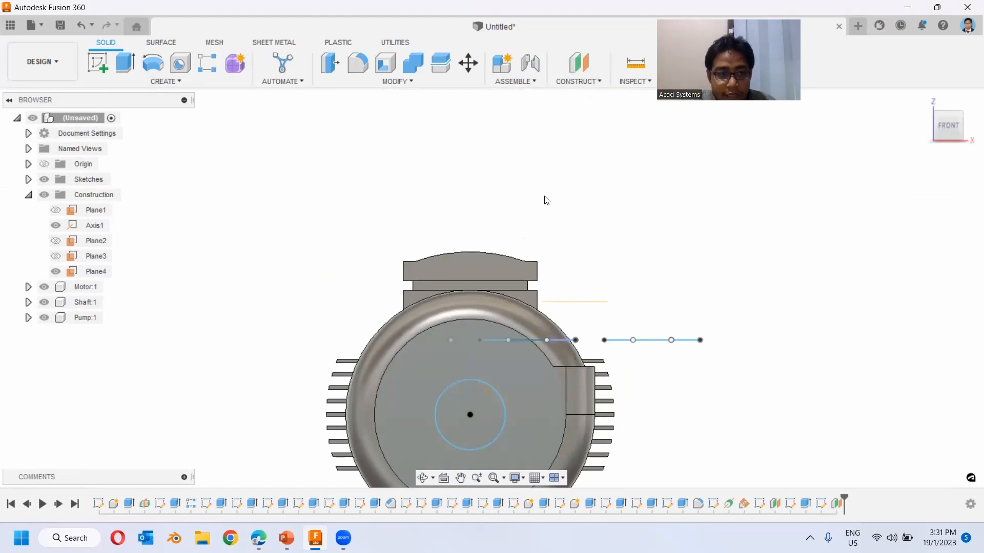
- Start a sketch on the 30 mm offset plane and paste the copied rounded square profile into it
shift+middle_drag(547, 200, 564, 245)
click(98, 63)
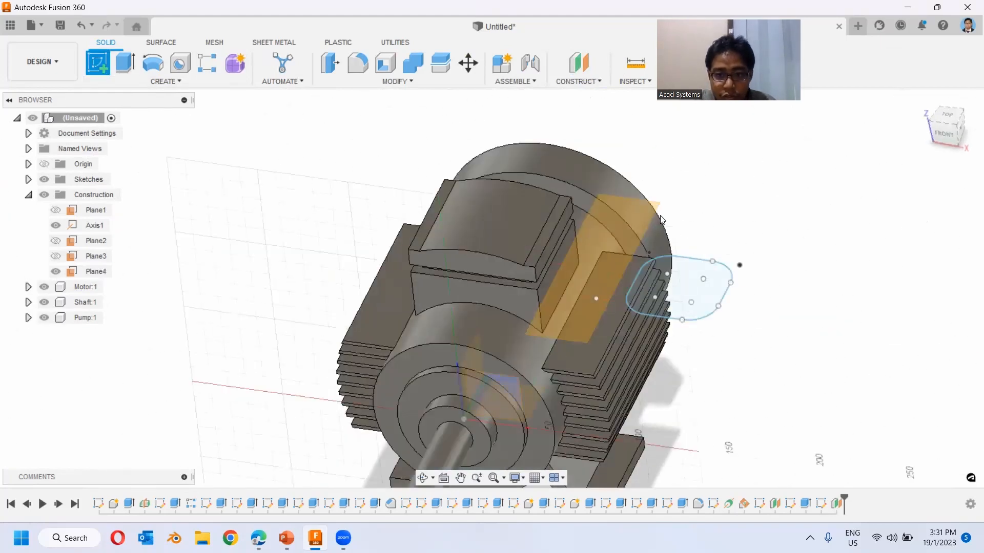
click(648, 210)
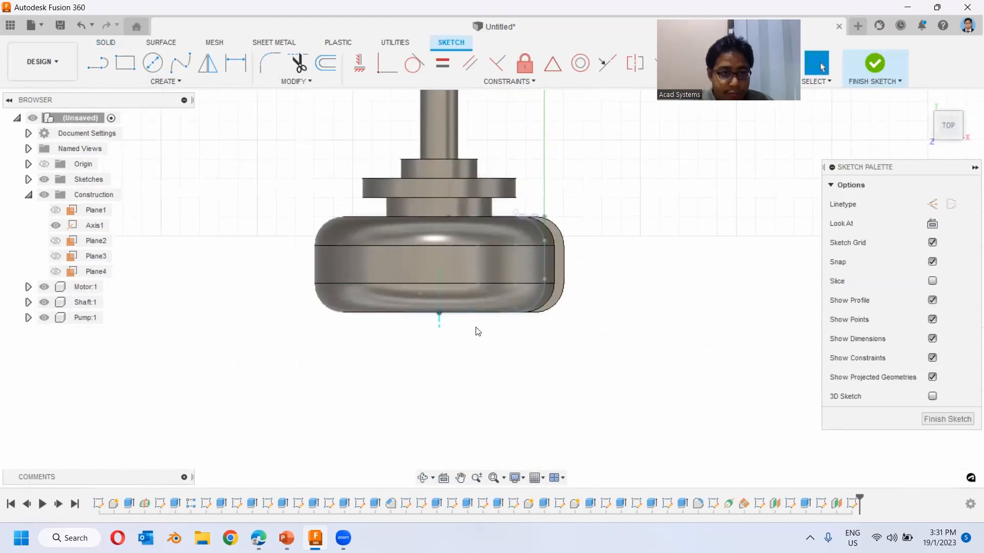
right_click(533, 356)
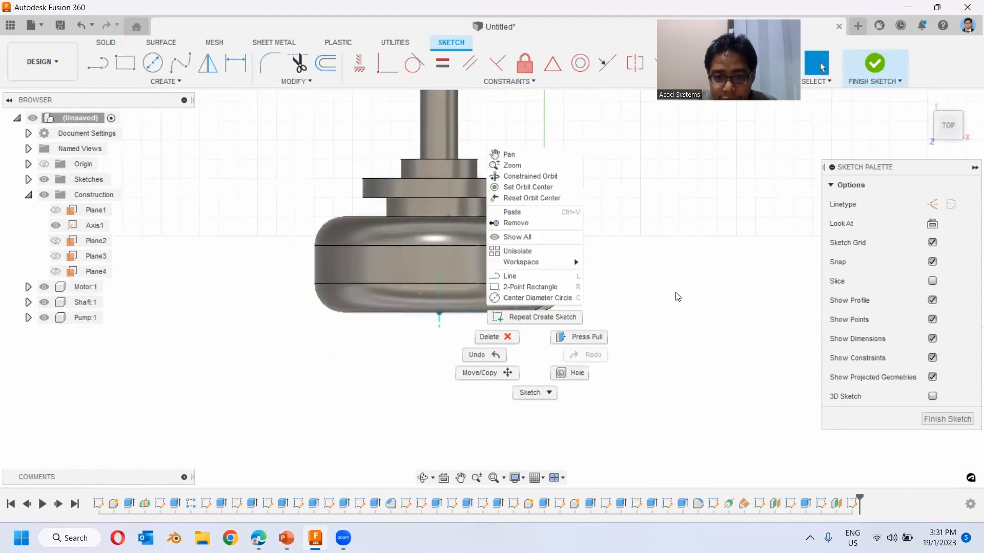
right_click(611, 304)
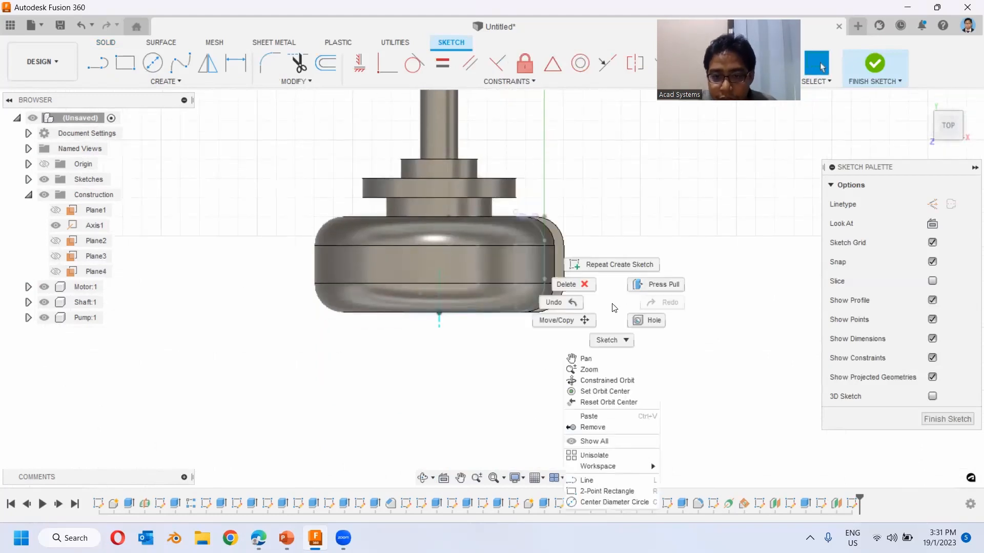
click(607, 418)
scroll(576, 253, down, 3)
scroll(576, 254, up, 4)
scroll(575, 253, down, 5)
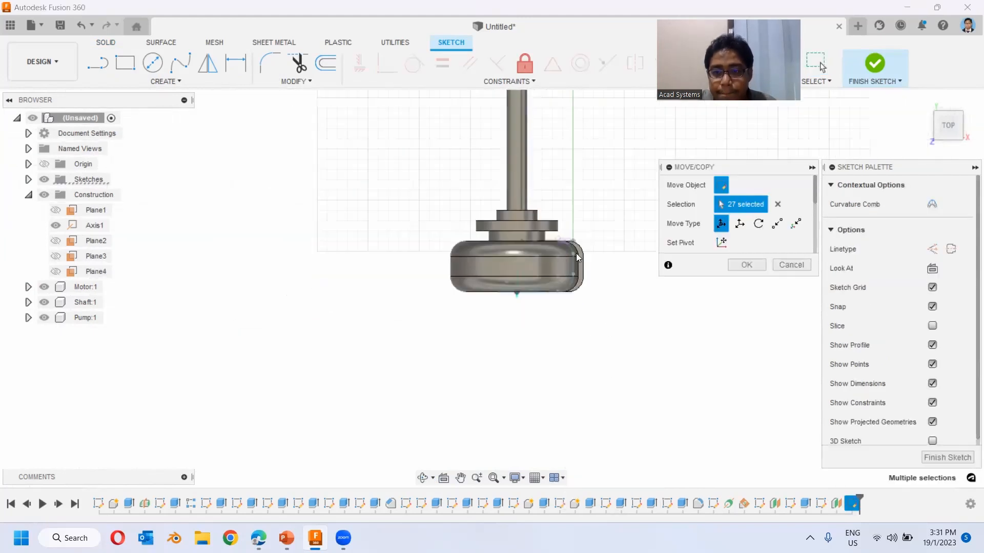
- Move the pasted profile -350 mm in Y to bring it past the pump casing
scroll(576, 253, down, 2)
middle_drag(576, 253, 354, 360)
drag(396, 135, 395, 379)
middle_drag(396, 419, 501, 277)
scroll(501, 277, down, 3)
scroll(499, 277, up, 5)
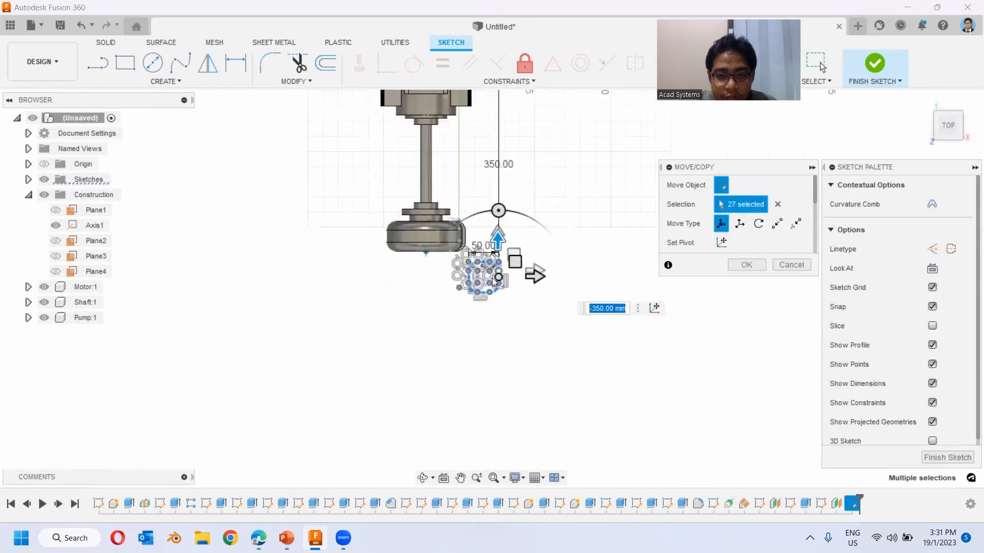
- Shift the pasted profile -50 mm in X and 65 mm in Y so that it overlaps the casing's outlet side
drag(449, 276, 449, 277)
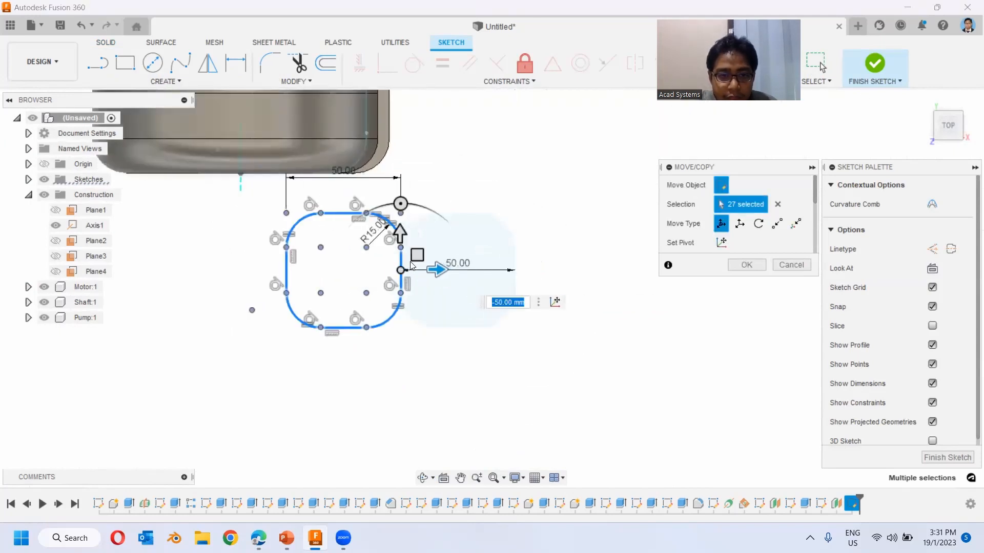
middle_drag(401, 232, 496, 317)
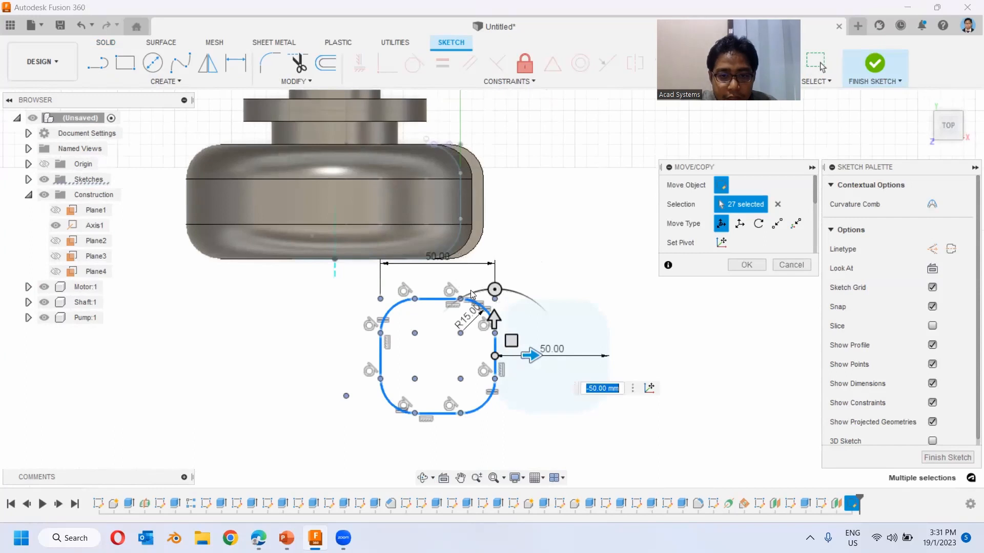
drag(494, 320, 495, 172)
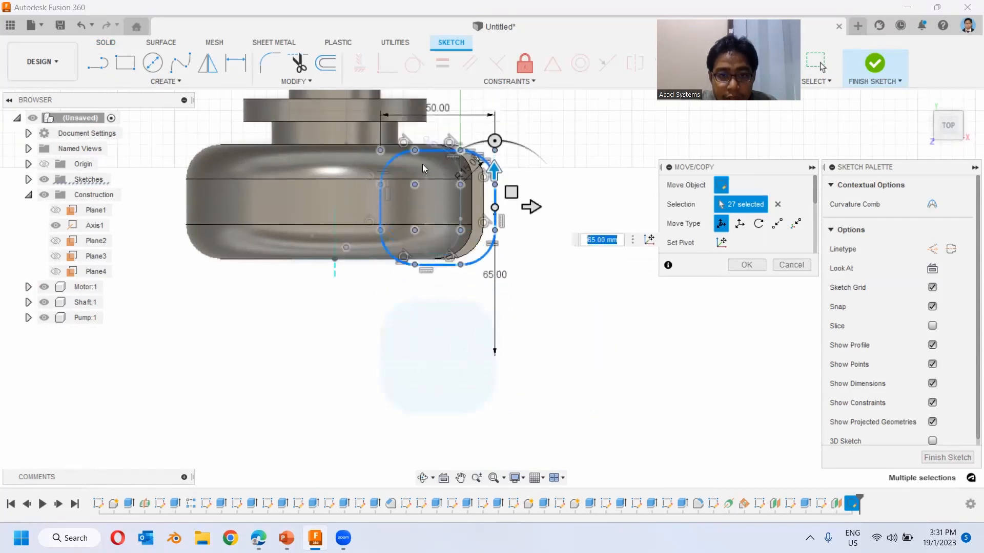
- Move the pasted profile a further -20 mm in X over the casing and apply the move
scroll(443, 222, up, 3)
drag(564, 195, 486, 208)
middle_drag(486, 208, 511, 304)
scroll(532, 330, down, 1)
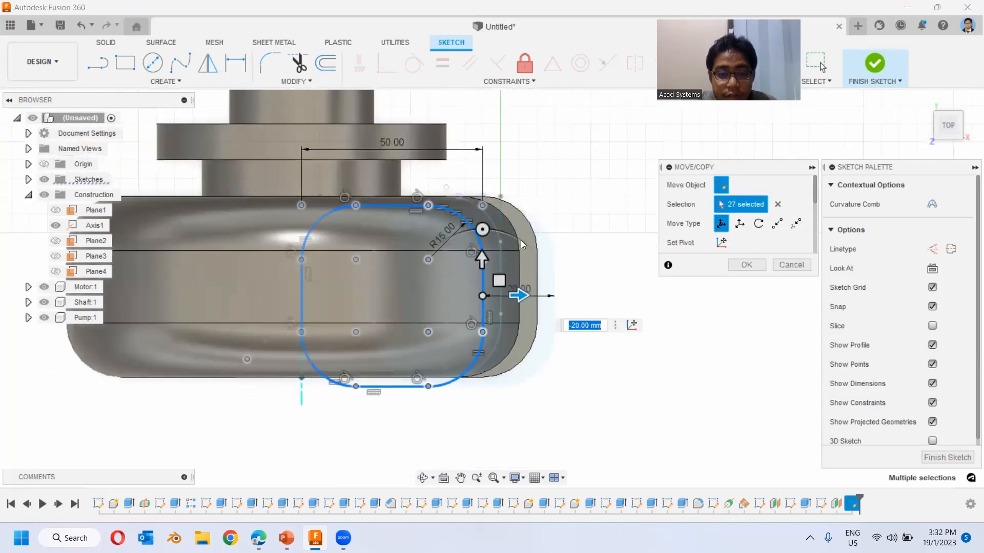
click(488, 85)
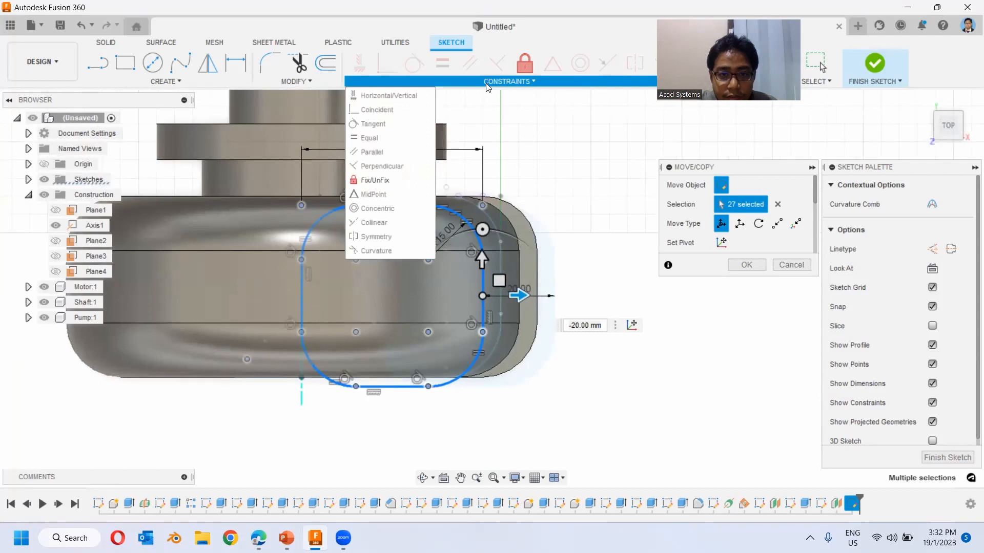
click(746, 266)
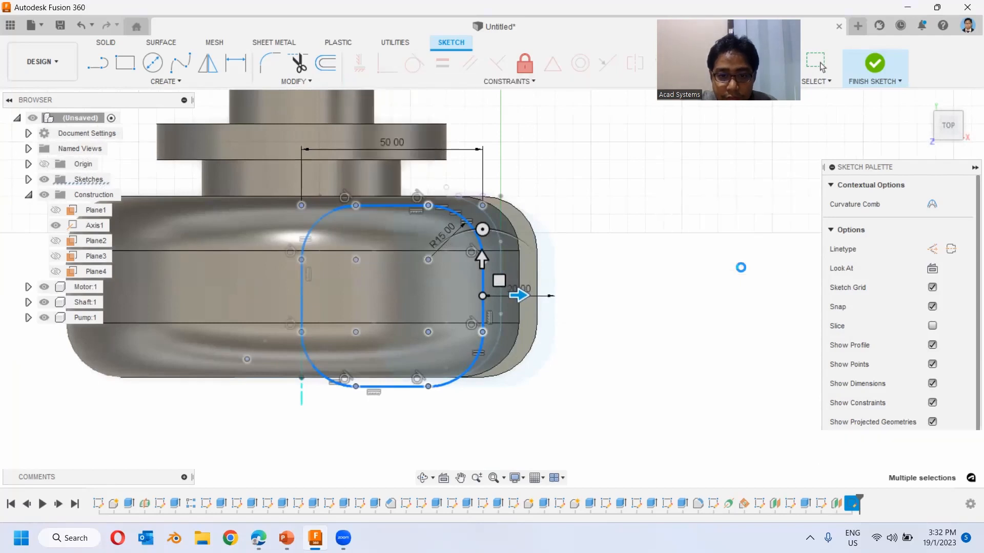
- Make the second profile's motor-side edge collinear with the casing's motor-side edge and finish the sketch
click(521, 82)
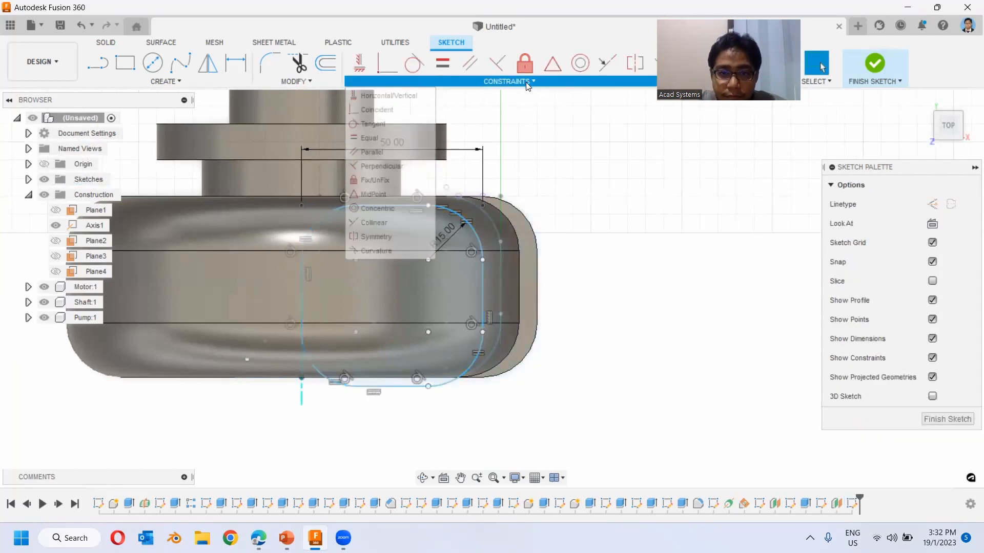
click(379, 223)
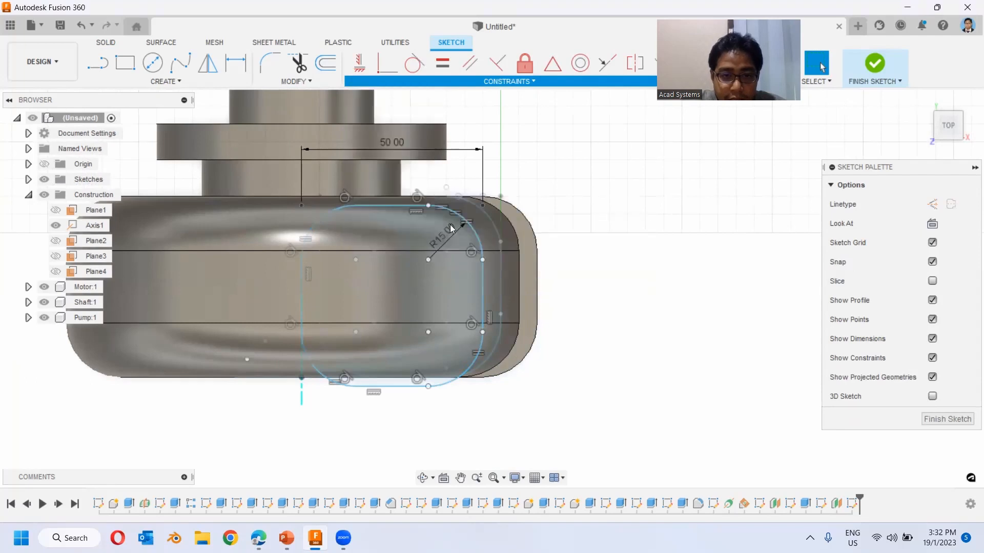
click(413, 206)
click(475, 199)
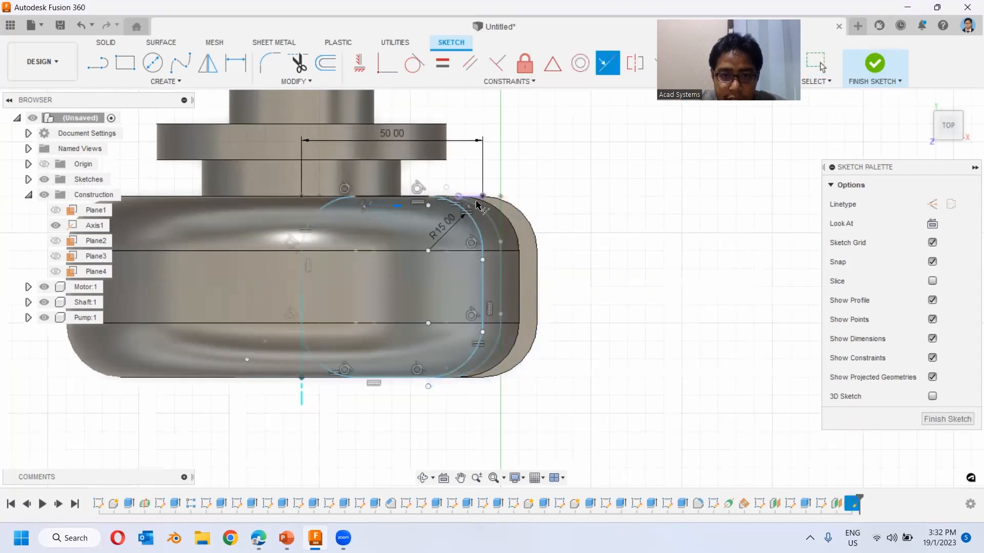
shift+middle_drag(546, 248, 909, 73)
click(874, 64)
mouse_move(612, 172)
shift+middle_down()
mouse_move(599, 125)
mouse_move(612, 174)
shift+middle_up()
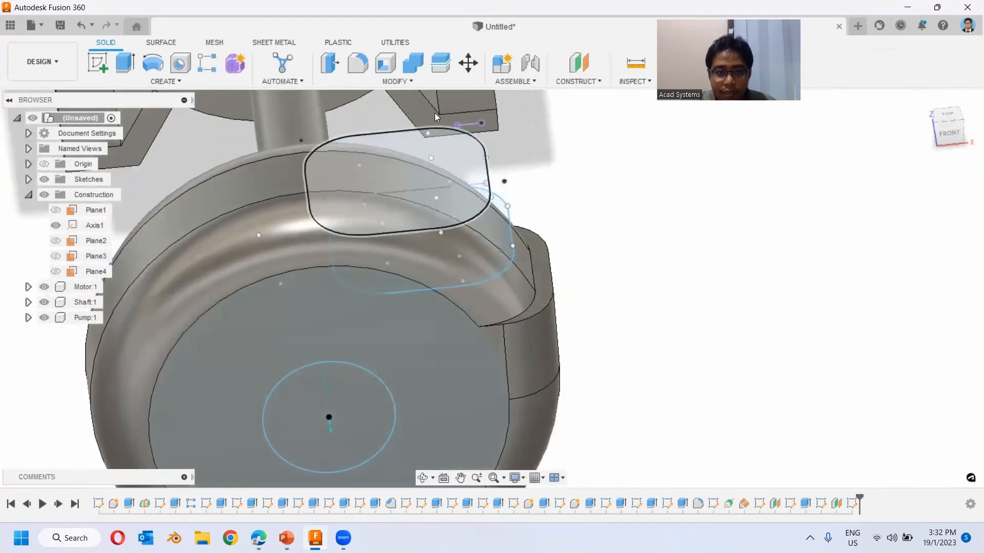
- Create another offset plane 50 mm above the top face of the motor's cooling fin
scroll(550, 240, down, 5)
shift+middle_drag(611, 245, 564, 353)
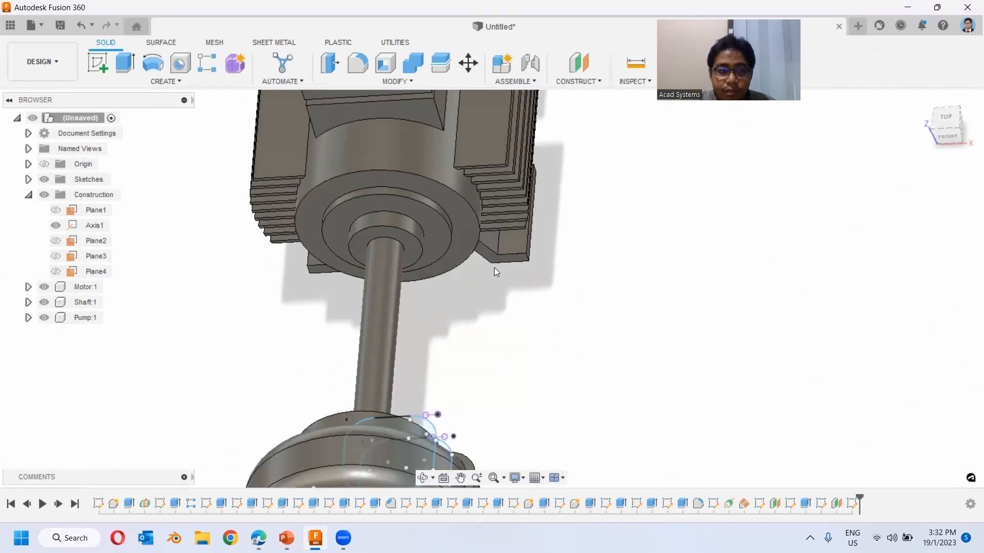
click(594, 84)
click(579, 94)
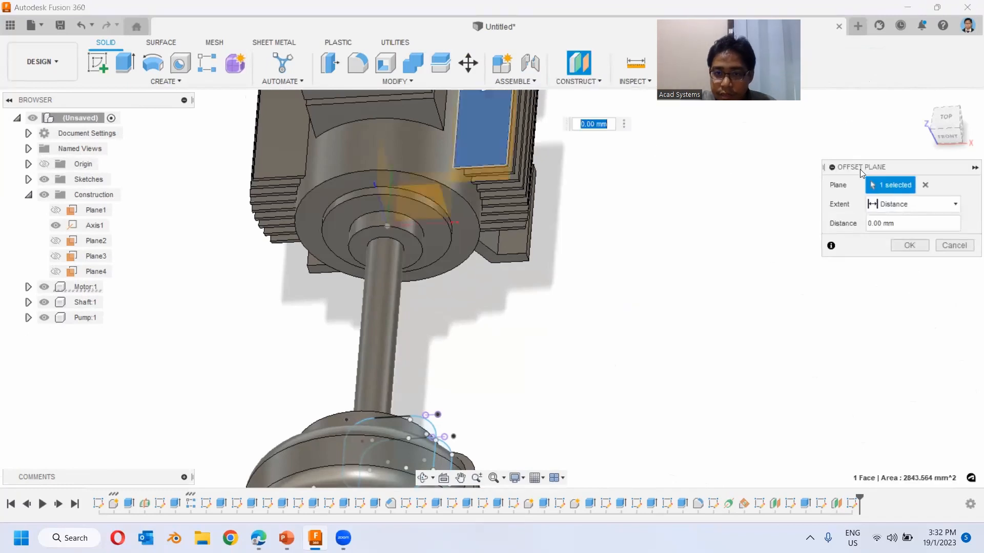
click(952, 133)
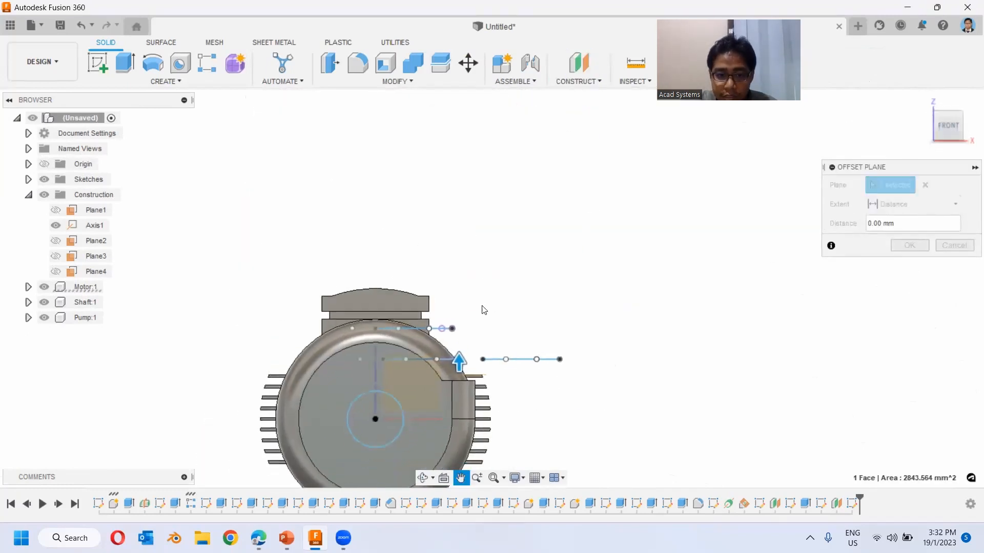
drag(459, 353, 459, 282)
click(154, 82)
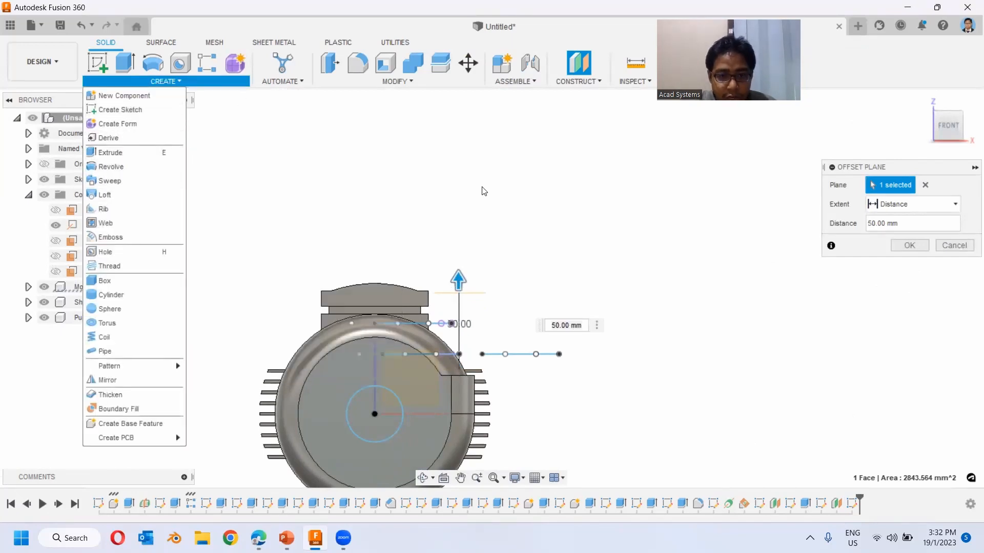
shift+middle_drag(638, 253, 931, 239)
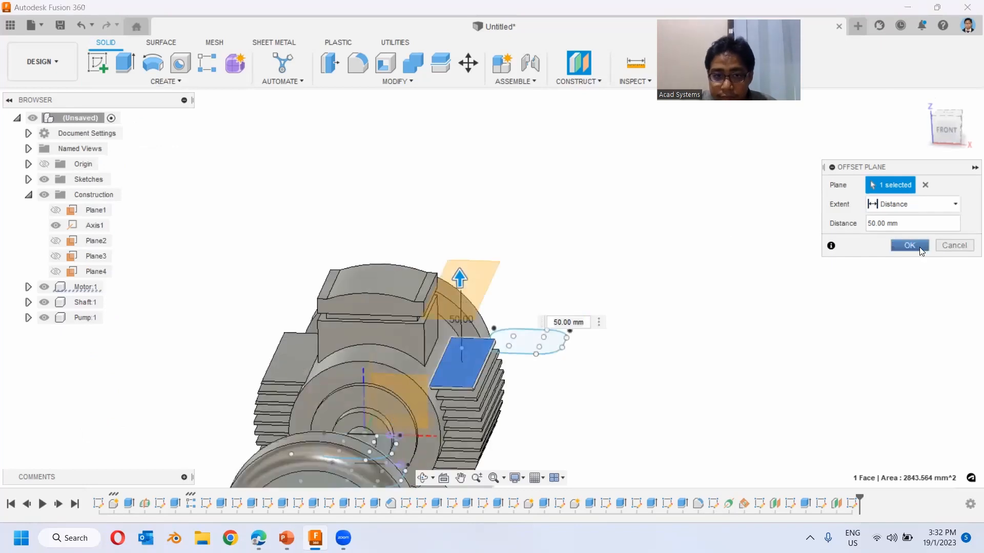
click(910, 245)
- Start a sketch on the new offset plane and paste the copied 50 mm rounded square profile into it
shift+middle_drag(481, 267, 526, 365)
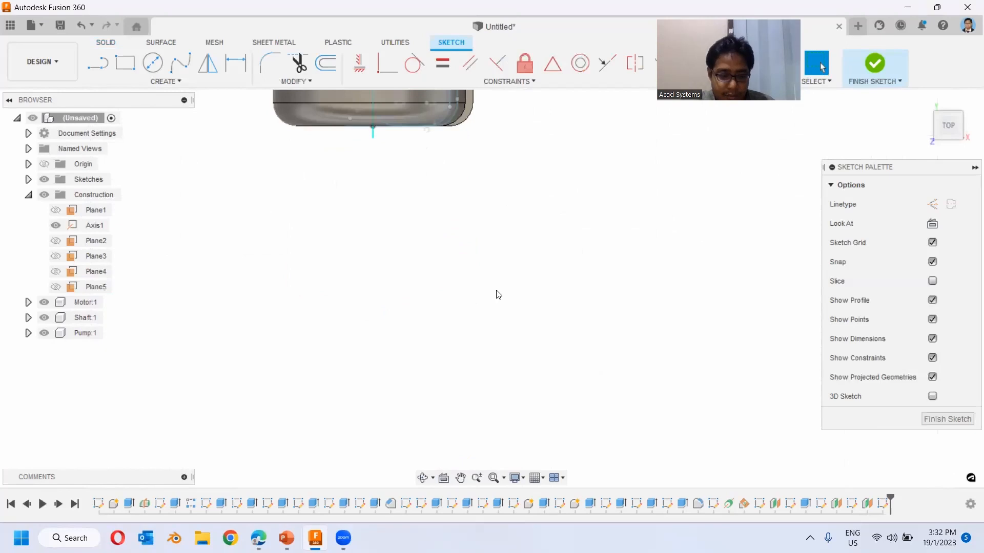
key(ctrl+v)
mouse_move(546, 208)
middle_down()
mouse_move(553, 396)
mouse_move(497, 415)
middle_up()
scroll(507, 278, up, 3)
scroll(484, 263, down, 4)
scroll(484, 263, down, 3)
middle_drag(484, 281, 477, 364)
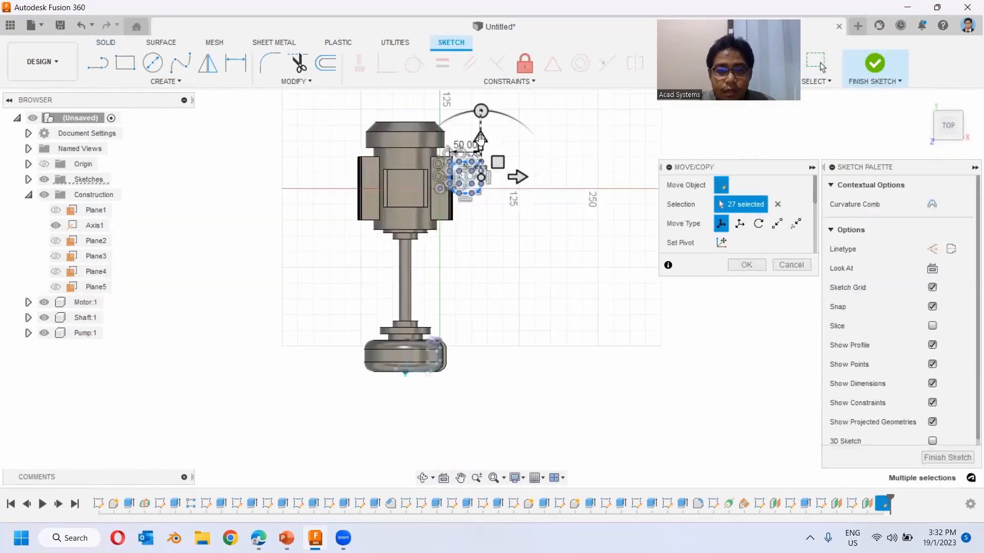
- Move the pasted profile -280 mm in Y so that it sits beside the pump casing, and apply the move
drag(481, 138, 480, 318)
scroll(456, 380, down, 2)
scroll(456, 381, up, 6)
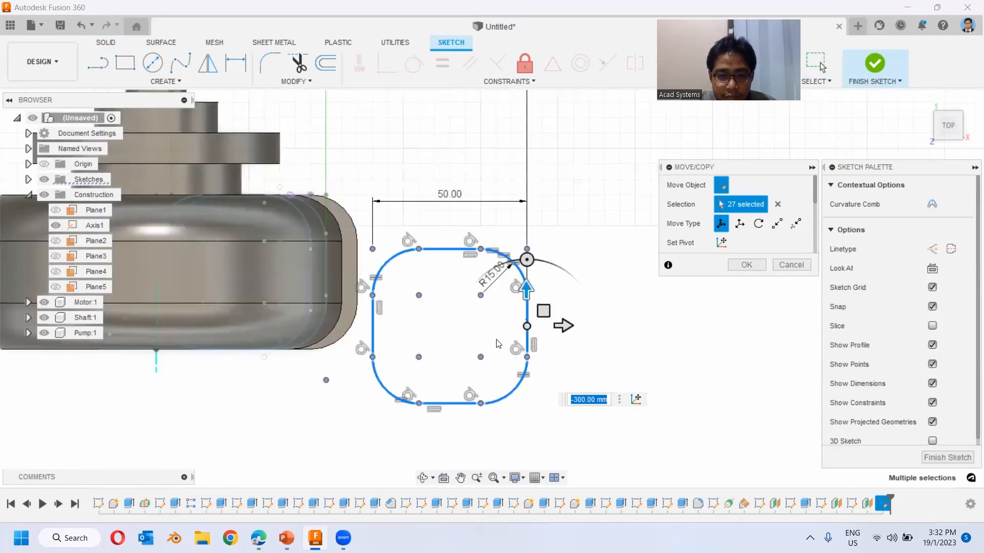
middle_drag(496, 343, 591, 329)
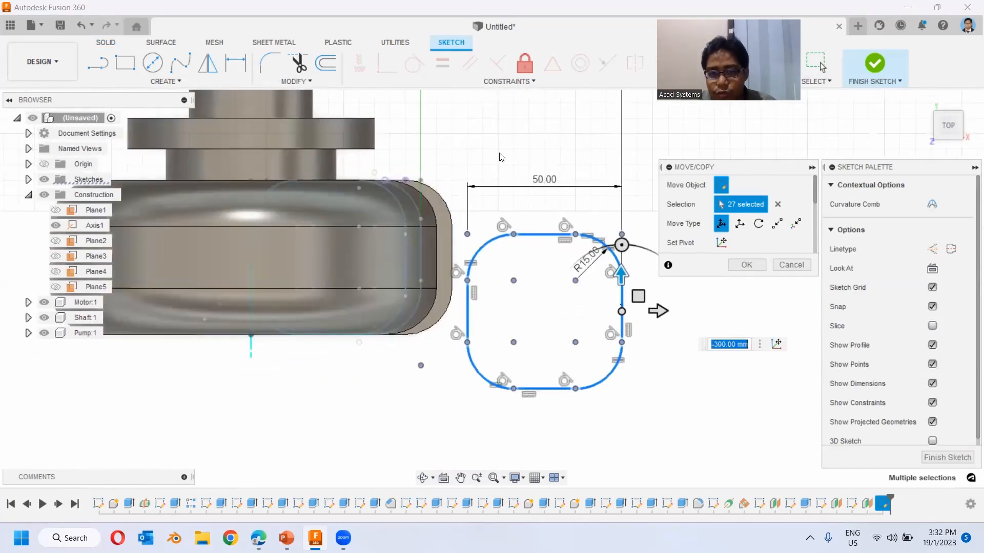
middle_drag(640, 194, 525, 179)
drag(505, 259, 444, 120)
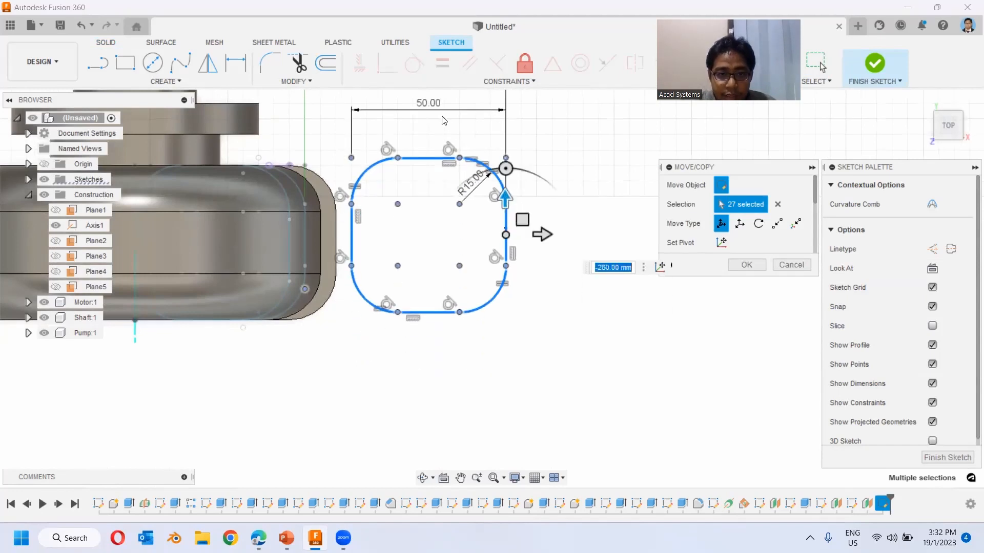
click(746, 265)
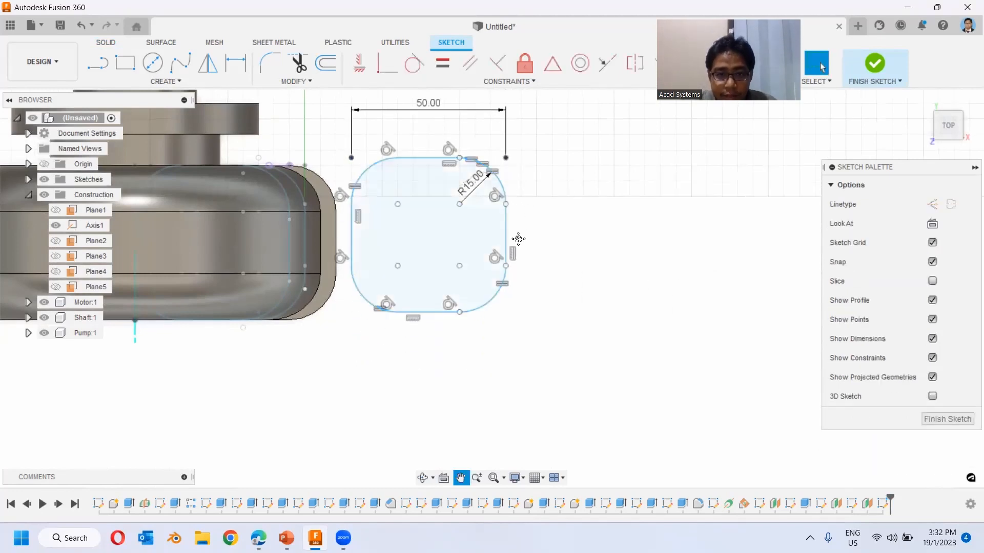
- Set the pasted profile's width to 40 mm and add a 40 mm dimension to its height
middle_drag(520, 238, 520, 269)
double_click(502, 136)
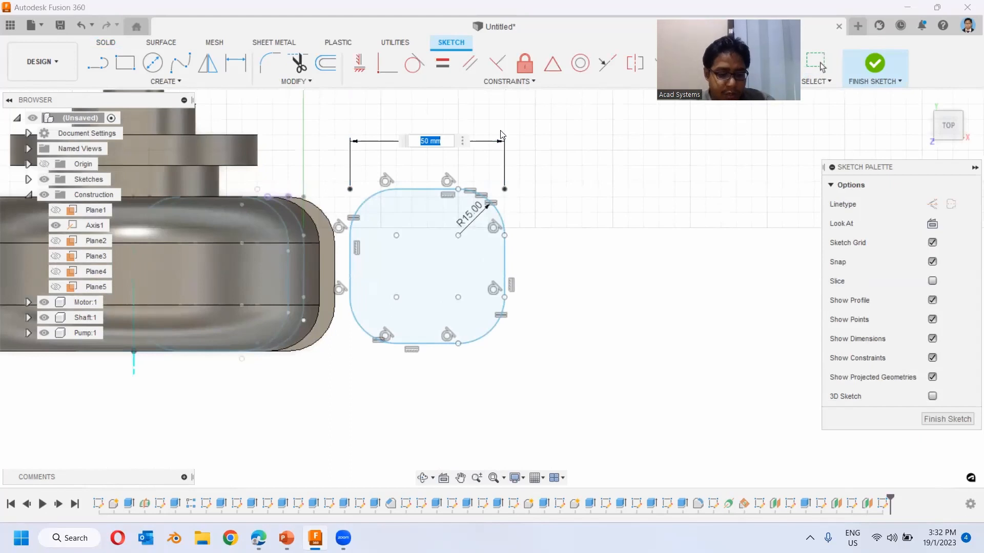
key(Return)
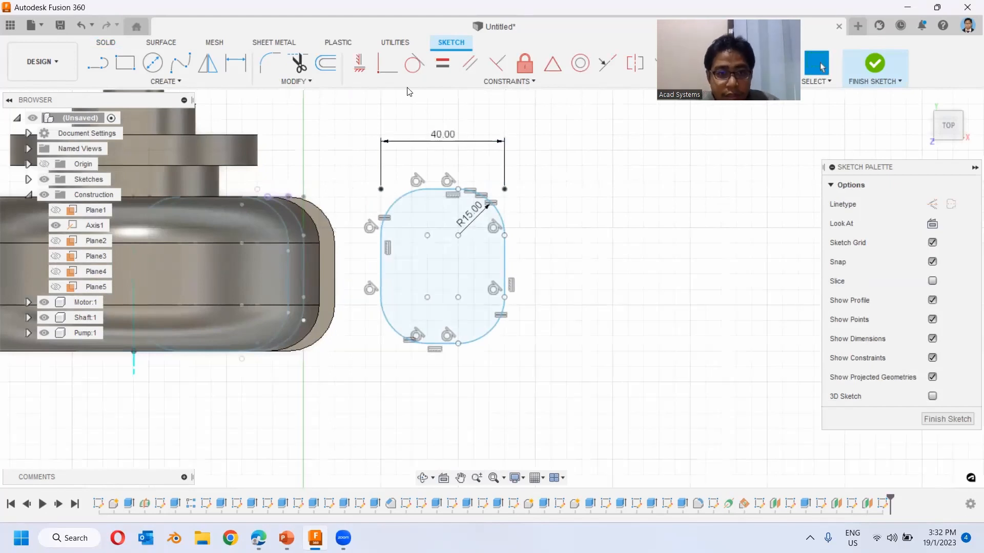
click(238, 70)
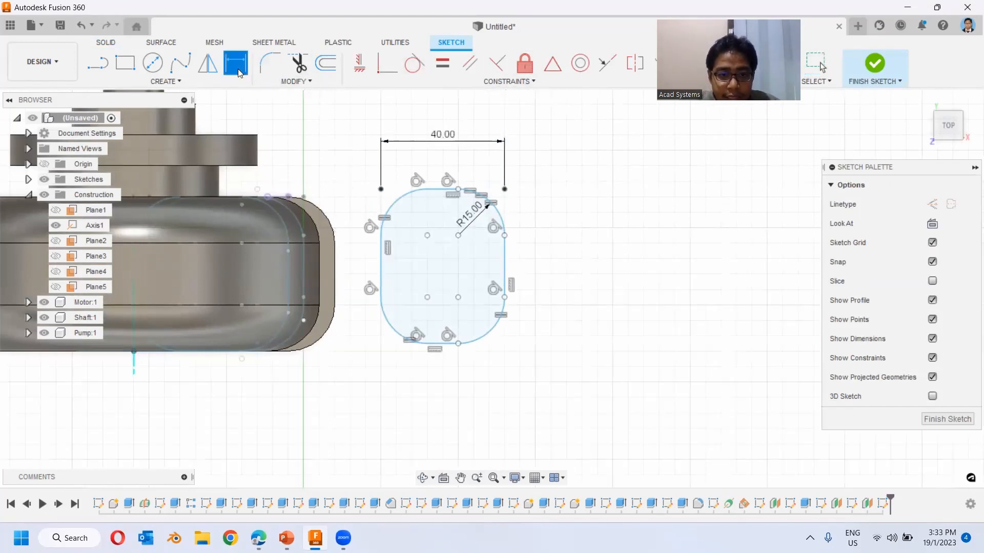
click(449, 348)
click(562, 277)
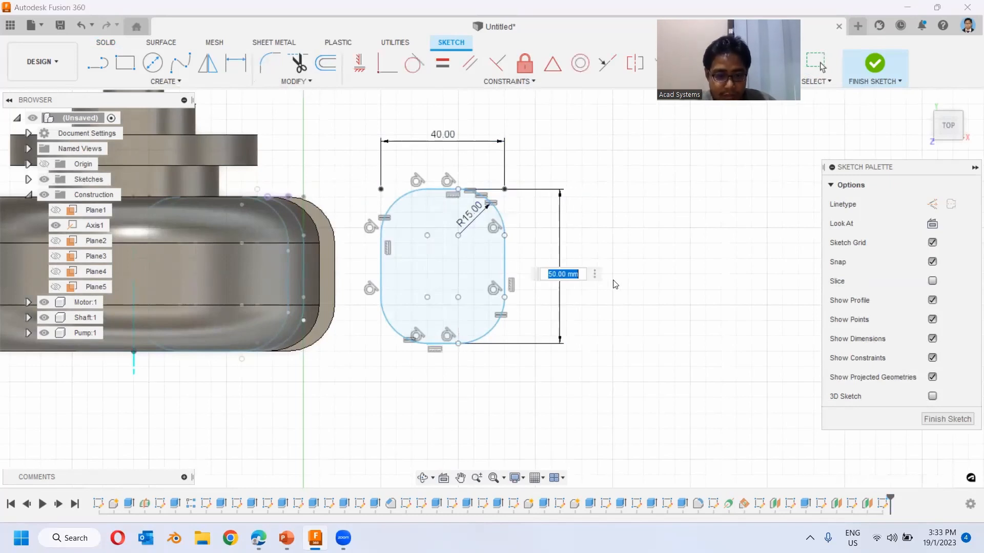
key(Return)
middle_drag(528, 239, 591, 229)
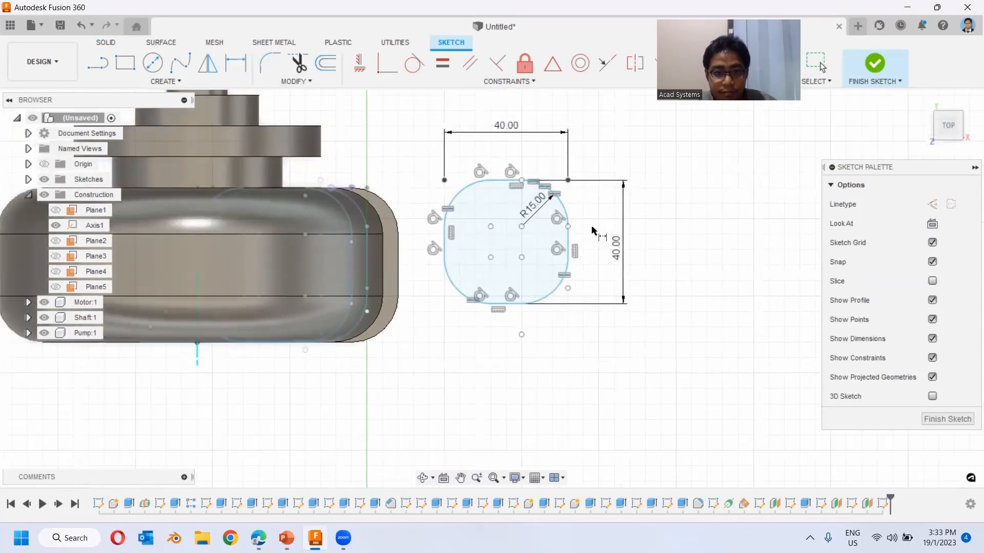
key(Escape)
- Move the complete 40 mm profile over the casing's outlet side and apply the move
click(297, 81)
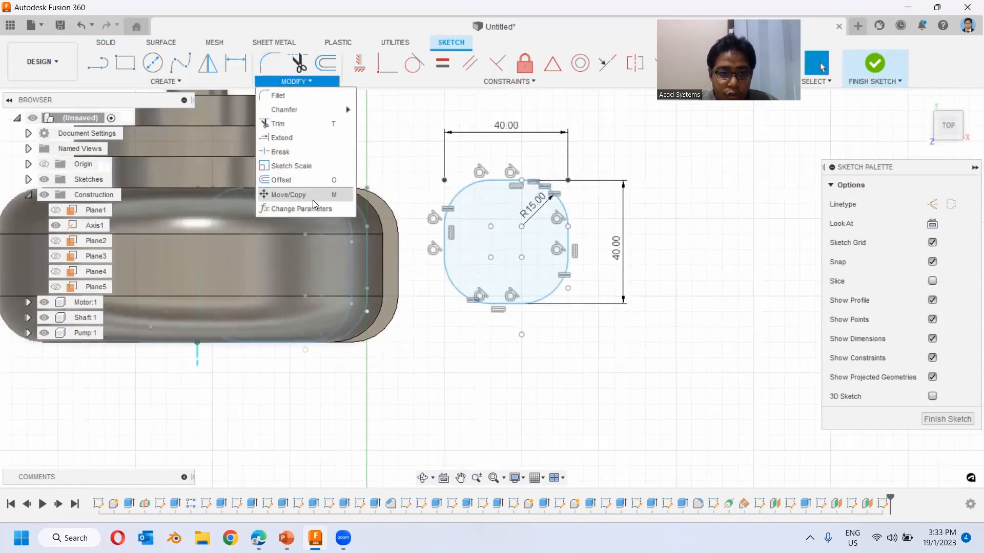
click(307, 198)
drag(418, 112, 610, 306)
mouse_move(506, 149)
mouse_down()
mouse_move(538, 220)
mouse_move(546, 200)
mouse_move(305, 205)
mouse_move(318, 209)
mouse_up()
mouse_move(273, 163)
mouse_down()
mouse_move(273, 175)
mouse_move(275, 154)
mouse_up()
middle_drag(272, 214, 370, 224)
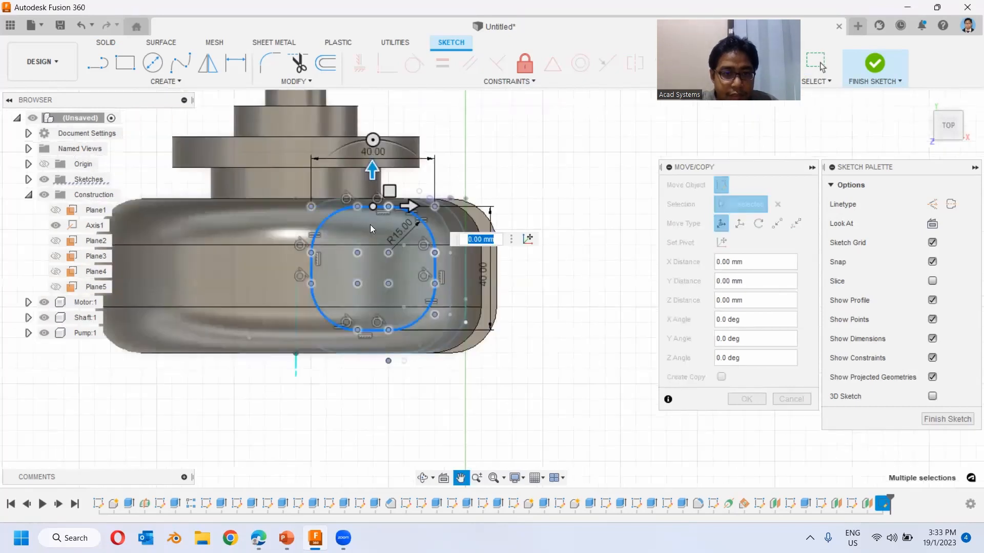
click(761, 404)
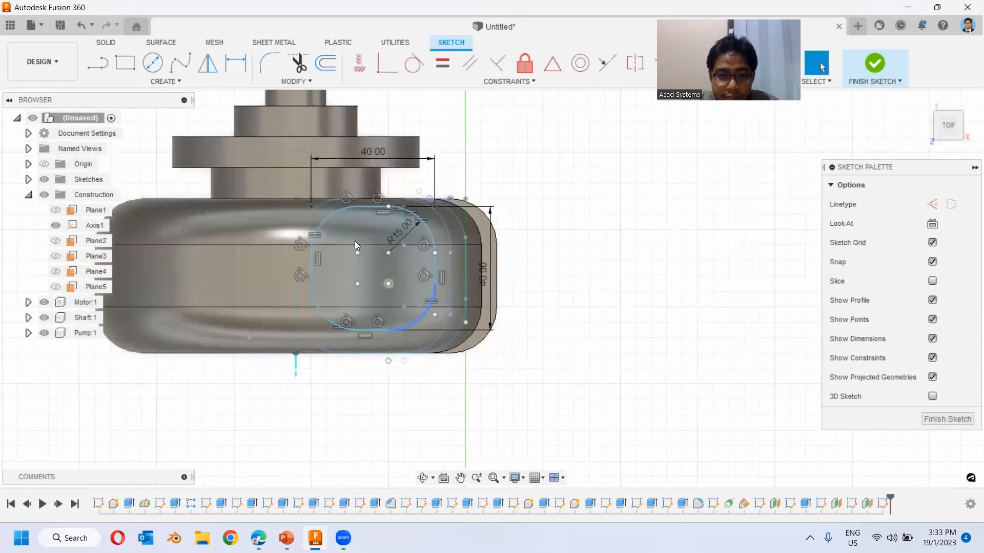
- Dimension the profile's edge farthest from the motor 5 mm from the matching edge of the profile below, and finish the sketch
click(231, 66)
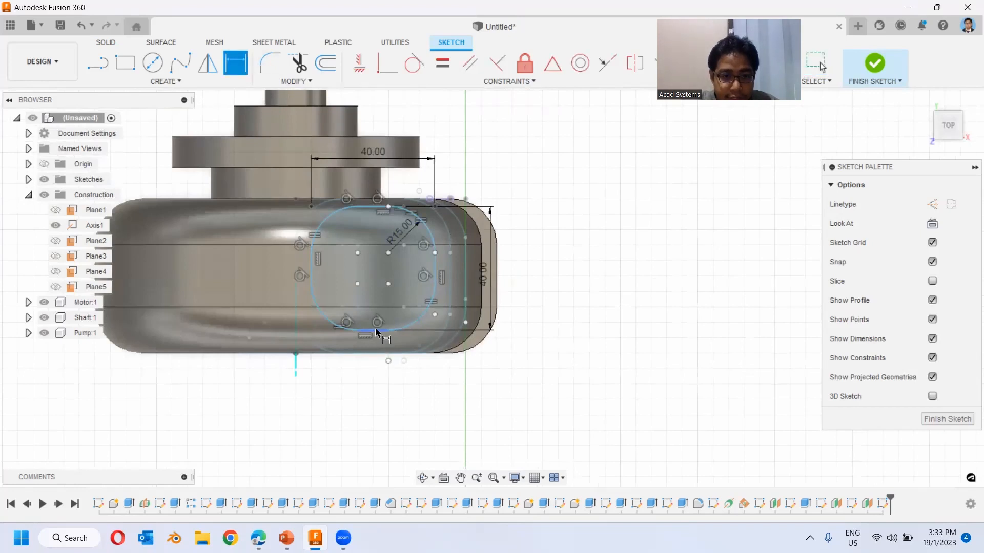
click(394, 354)
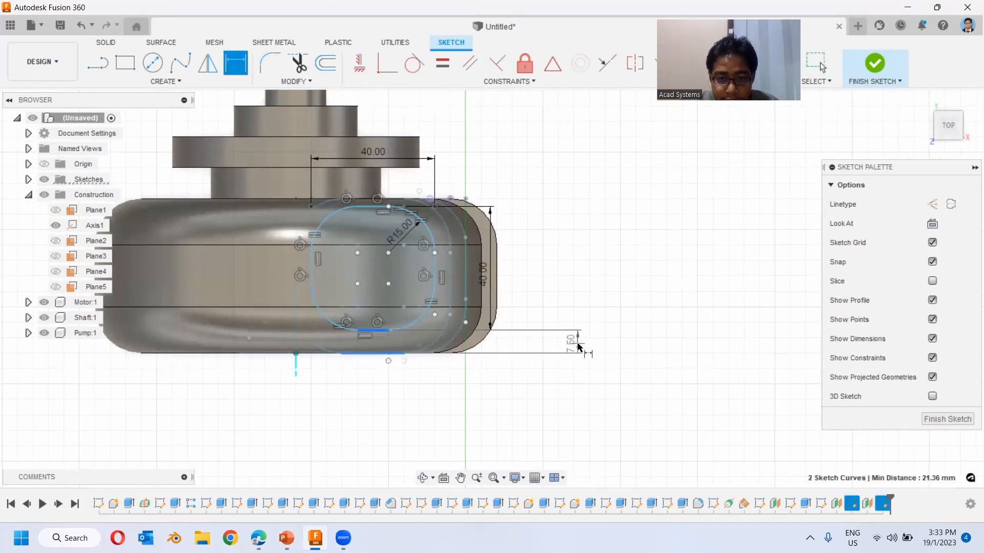
click(578, 346)
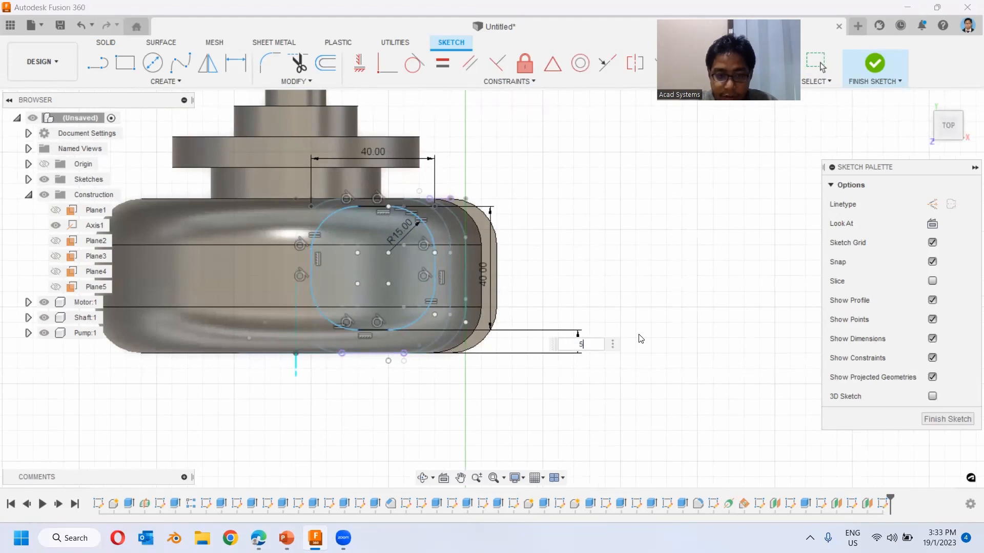
key(Return)
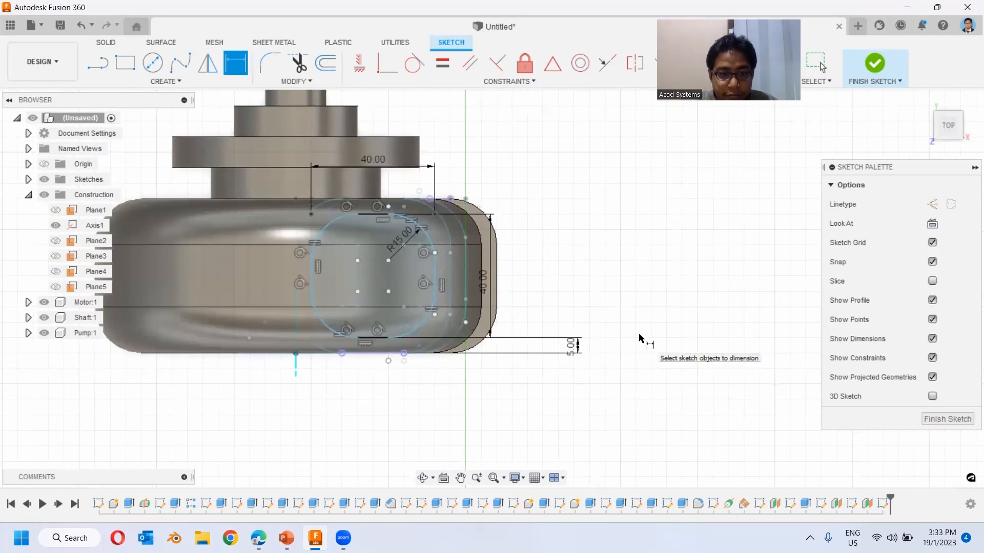
click(866, 69)
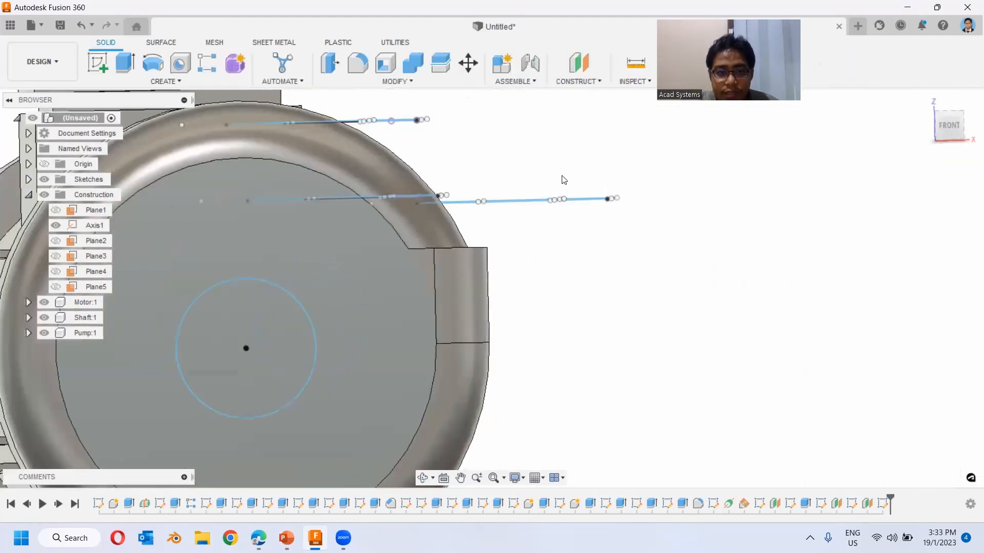
- Hide the Shaft component to expose the three stacked outlet profiles
scroll(563, 179, down, 3)
mouse_move(559, 176)
middle_down()
mouse_move(562, 288)
mouse_move(553, 284)
mouse_move(544, 213)
mouse_move(540, 236)
mouse_move(477, 246)
mouse_move(720, 285)
mouse_move(615, 262)
mouse_move(616, 296)
mouse_move(621, 143)
mouse_move(635, 231)
mouse_move(650, 236)
middle_up()
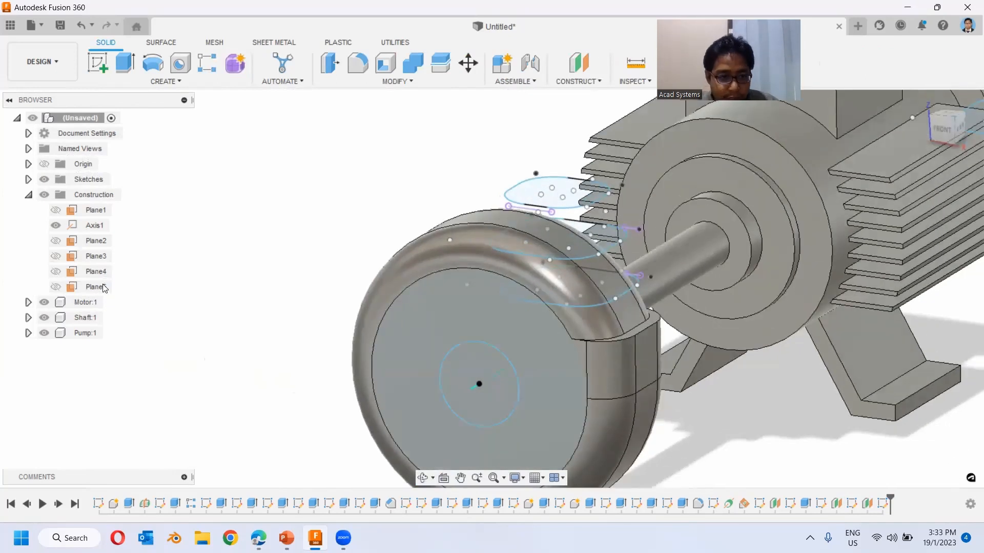
click(42, 319)
click(45, 318)
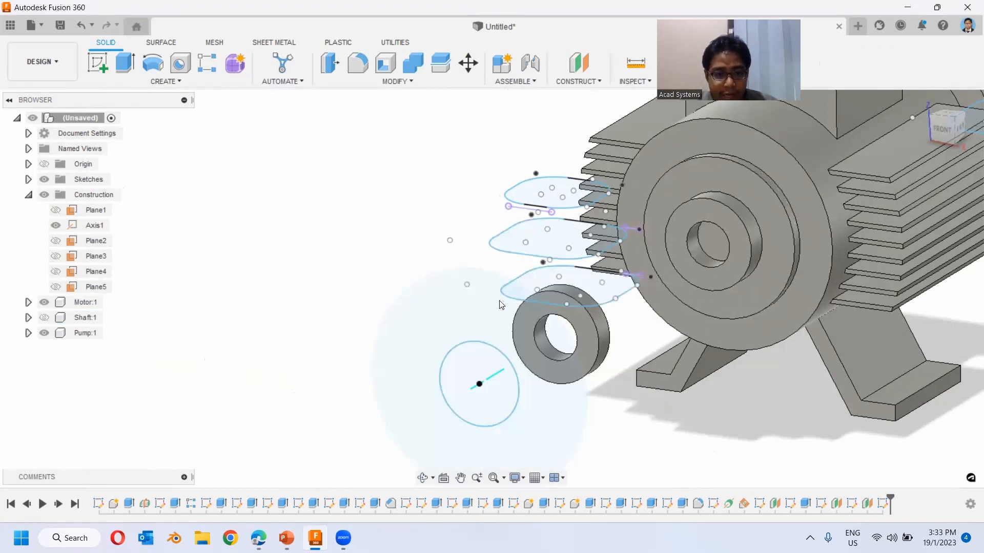
- Loft through the three stacked outlet profiles from lowest to highest as a new body
click(136, 81)
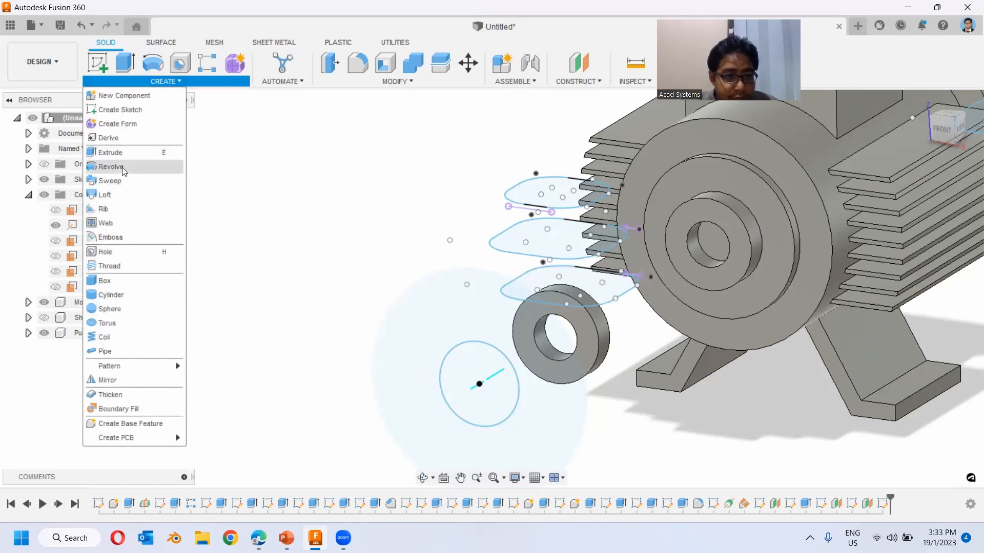
click(121, 199)
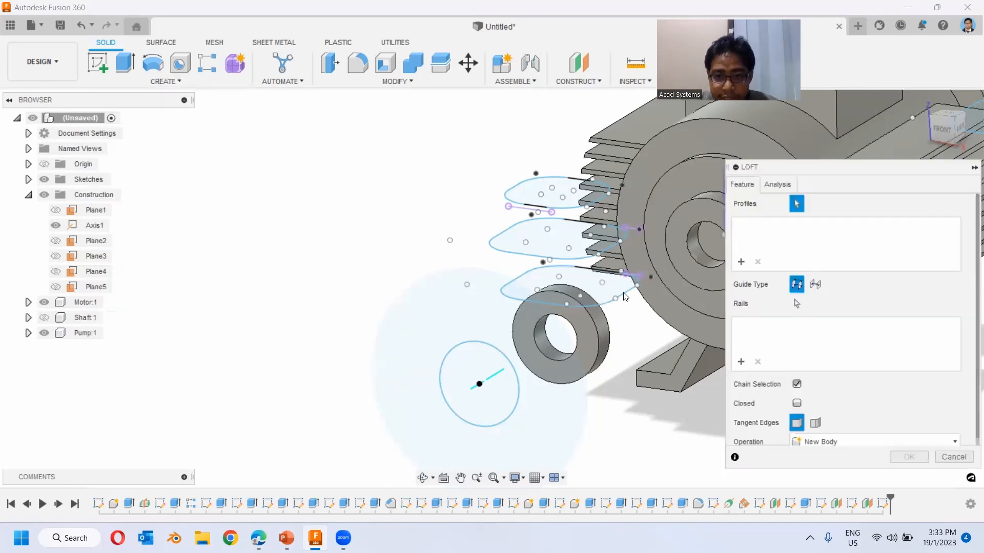
click(609, 277)
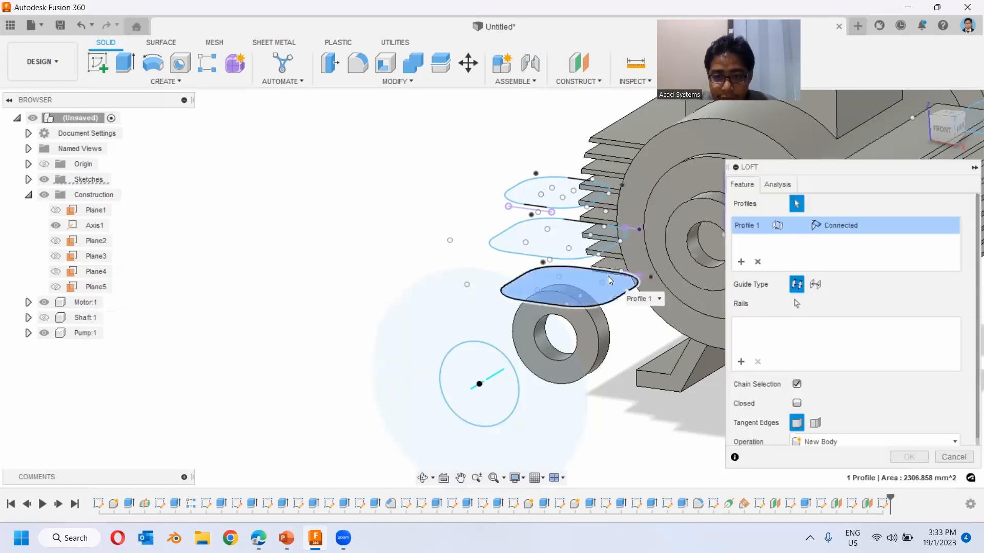
click(533, 236)
click(556, 189)
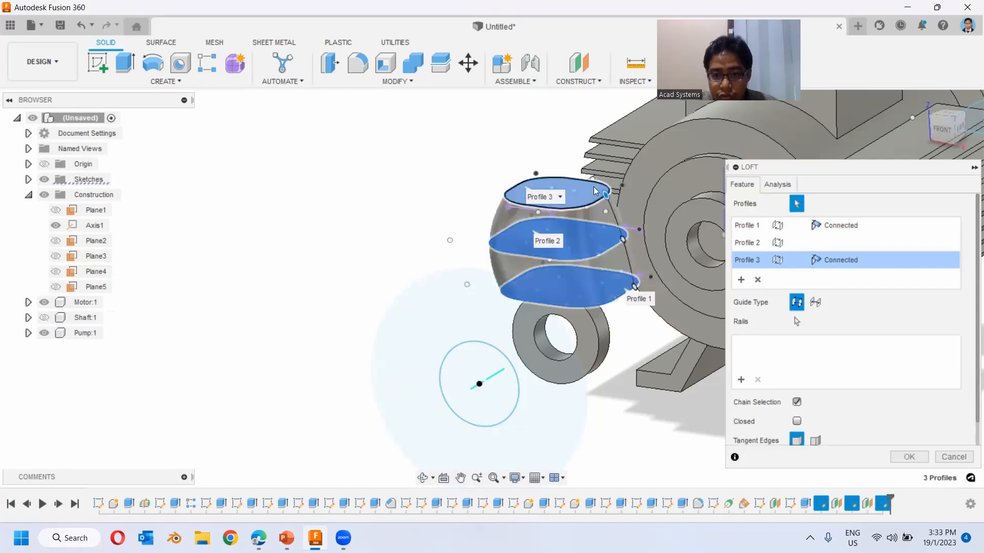
click(905, 458)
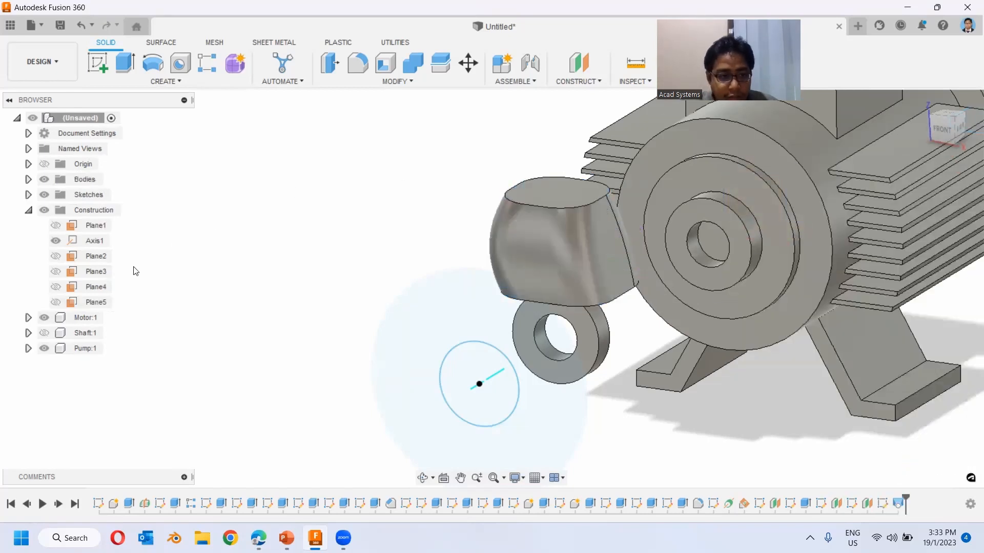
- Check the loft against the restored Shaft component, undo the loft and leave the Shaft component shown
click(47, 332)
shift+middle_drag(387, 209, 394, 201)
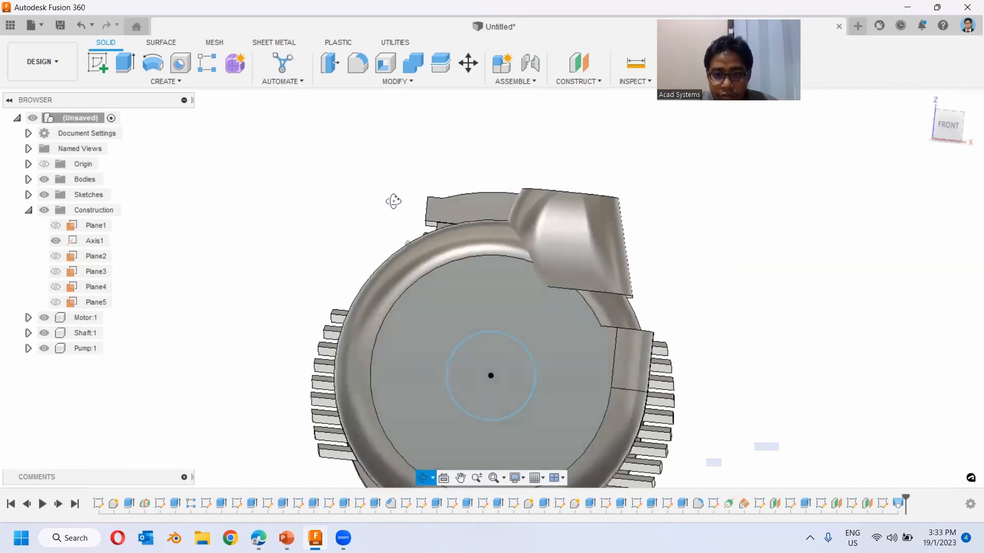
shift+middle_drag(750, 314, 640, 327)
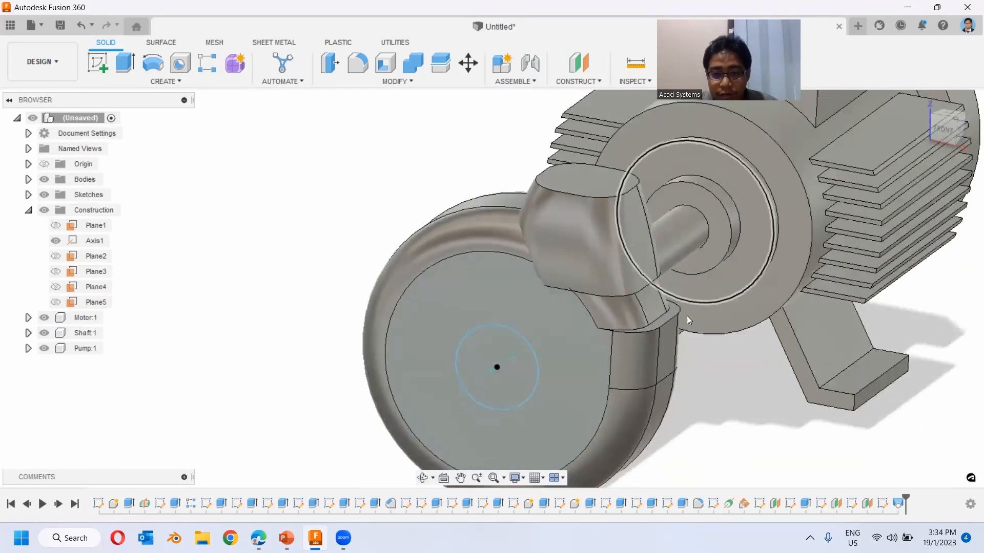
key(ctrl+z)
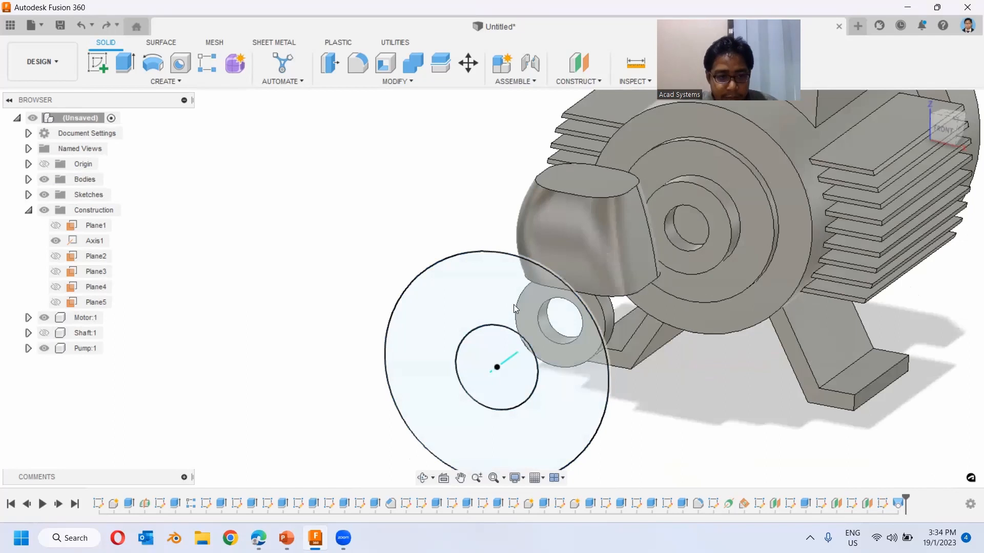
key(ctrl+z)
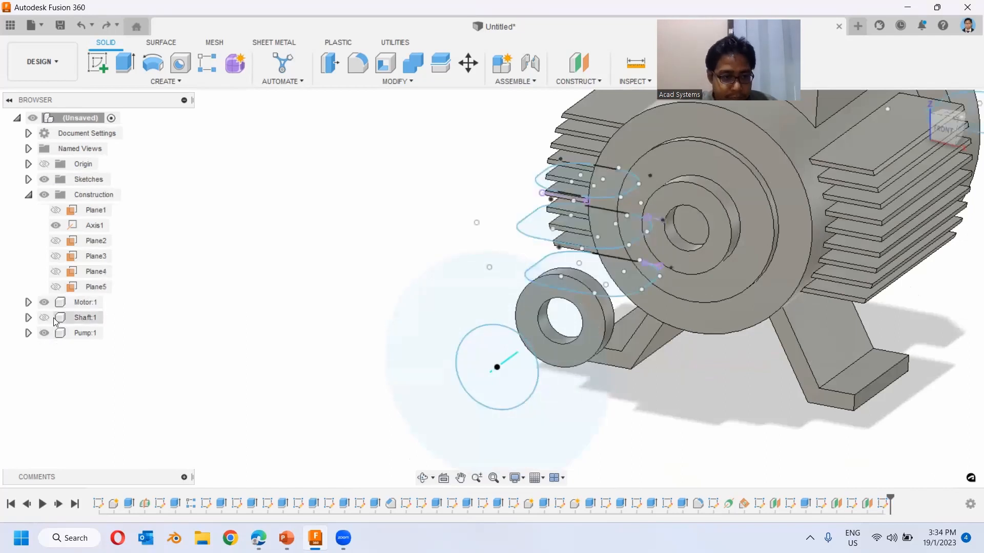
click(48, 317)
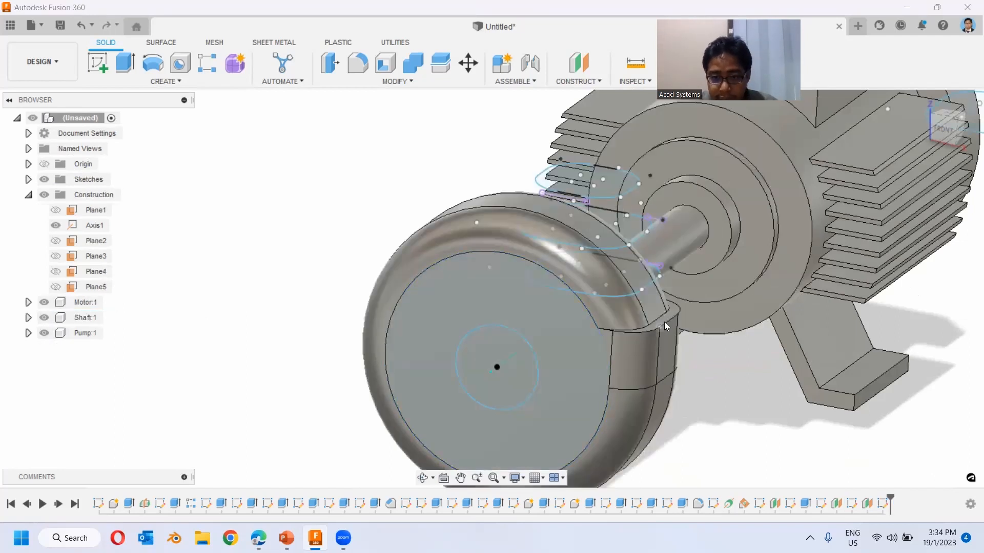
- Start a sketch on the casing's flat outlet end face and paste the copied rounded square profile into it
click(93, 66)
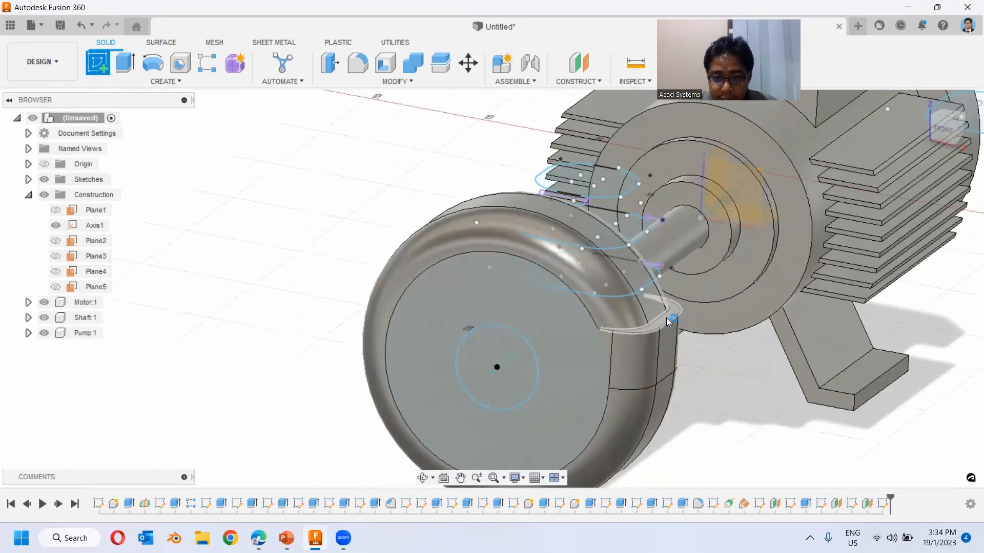
click(666, 317)
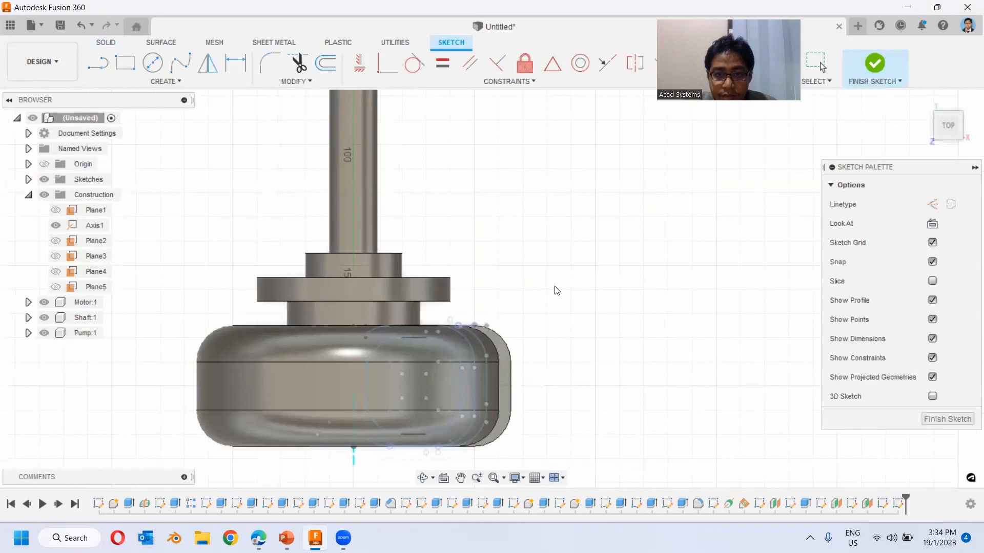
middle_drag(557, 290, 546, 246)
scroll(547, 246, up, 2)
key(ctrl+v)
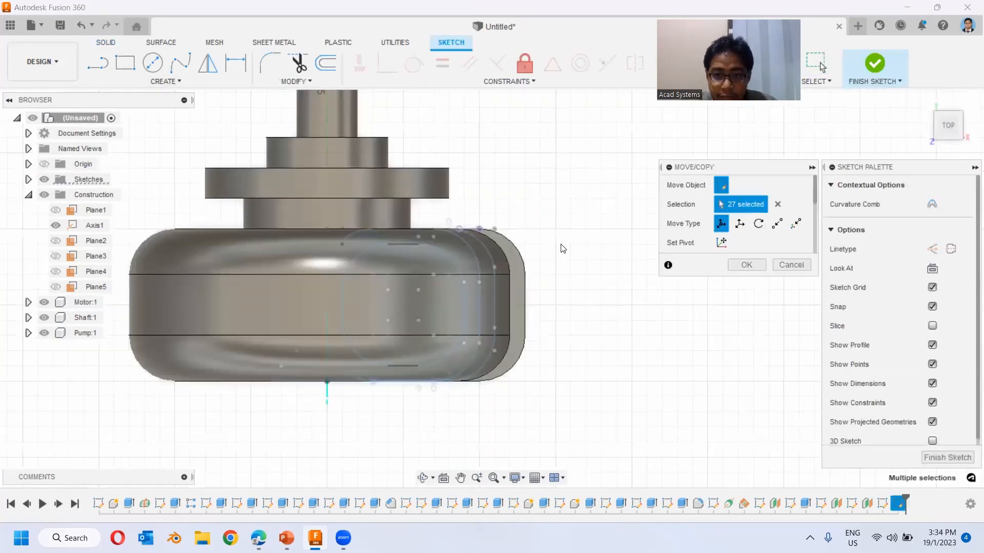
scroll(558, 241, down, 3)
scroll(558, 240, down, 3)
mouse_move(523, 142)
middle_down()
mouse_move(523, 341)
mouse_move(498, 375)
middle_up()
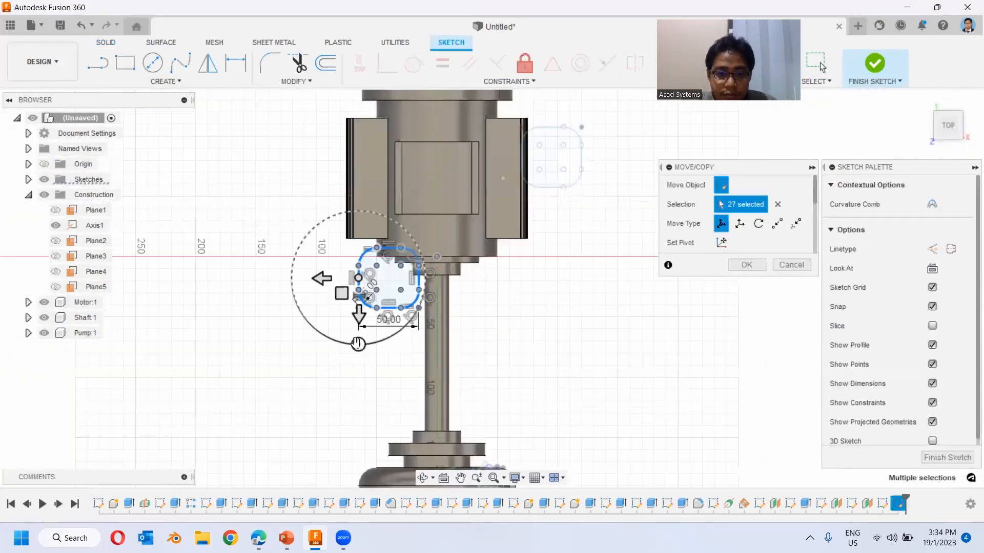
- Move the pasted rounded square profile 180 mm along the shaft direction and -100 mm sideways to the casing's outlet
drag(358, 314, 359, 423)
middle_drag(358, 400, 324, 157)
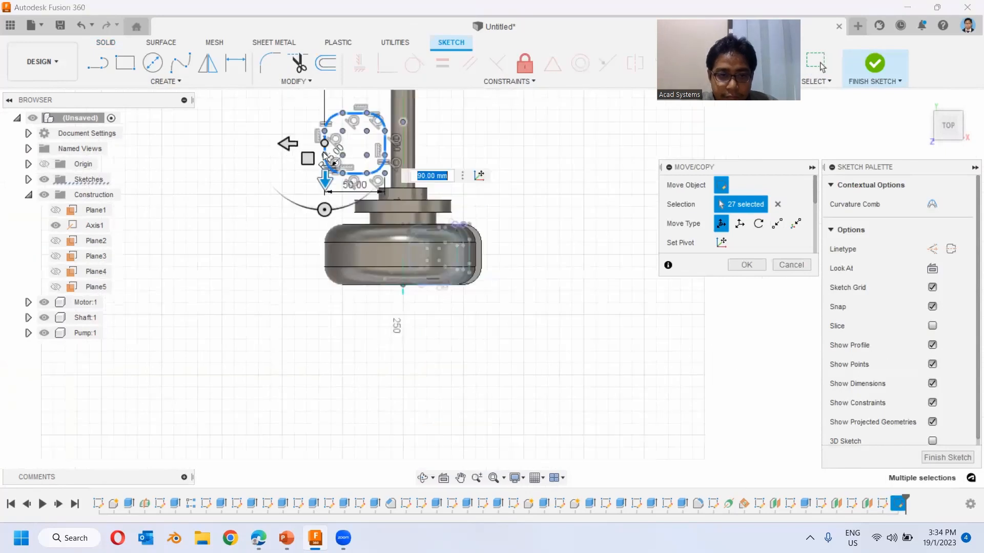
drag(327, 178, 327, 285)
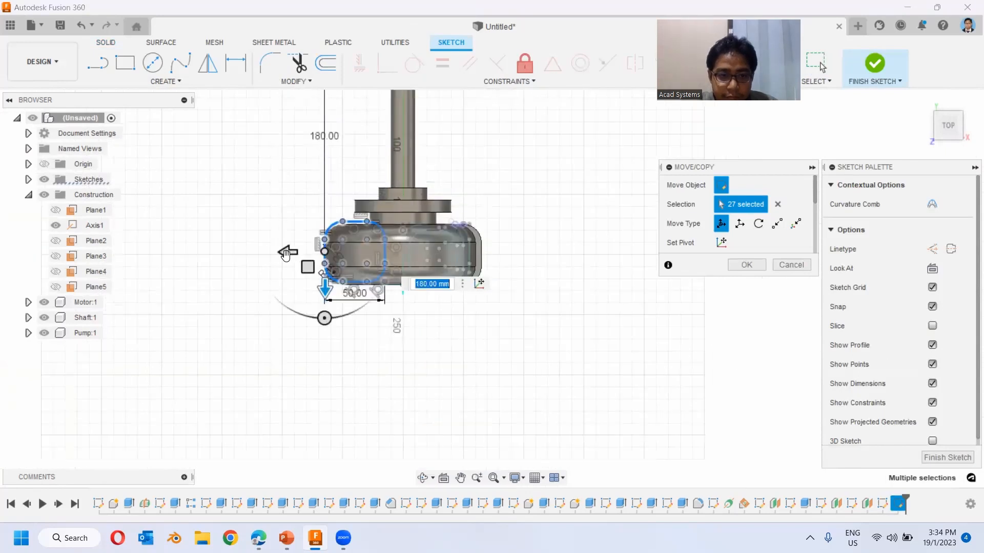
mouse_move(450, 254)
mouse_down()
mouse_move(468, 254)
mouse_move(407, 254)
mouse_up()
scroll(460, 249, down, 3)
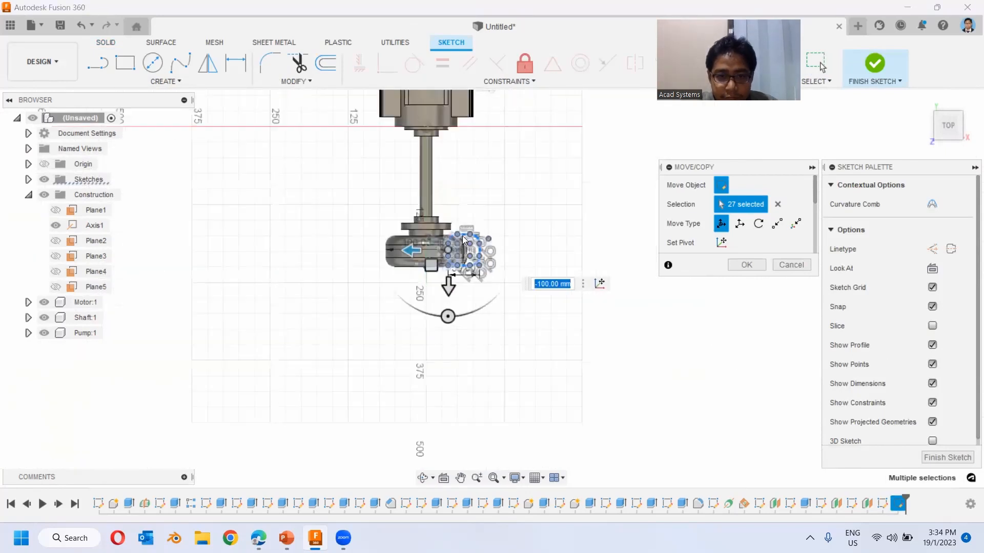
scroll(477, 248, up, 8)
scroll(547, 248, up, 3)
middle_drag(560, 211, 554, 238)
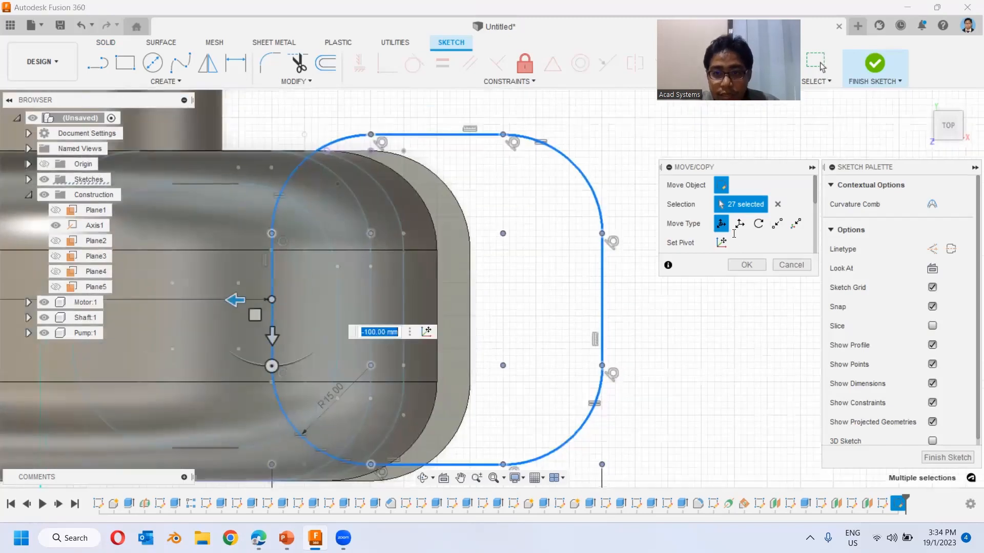
click(744, 266)
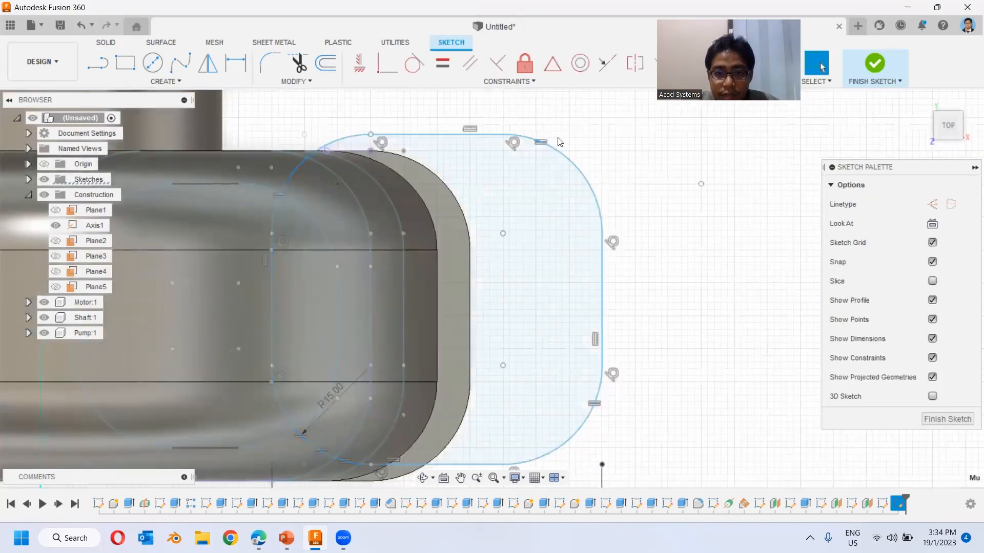
- Constrain the profile's upper and outer straight edges collinear with the matching edges of the casing's outlet face
click(508, 81)
click(387, 223)
click(390, 134)
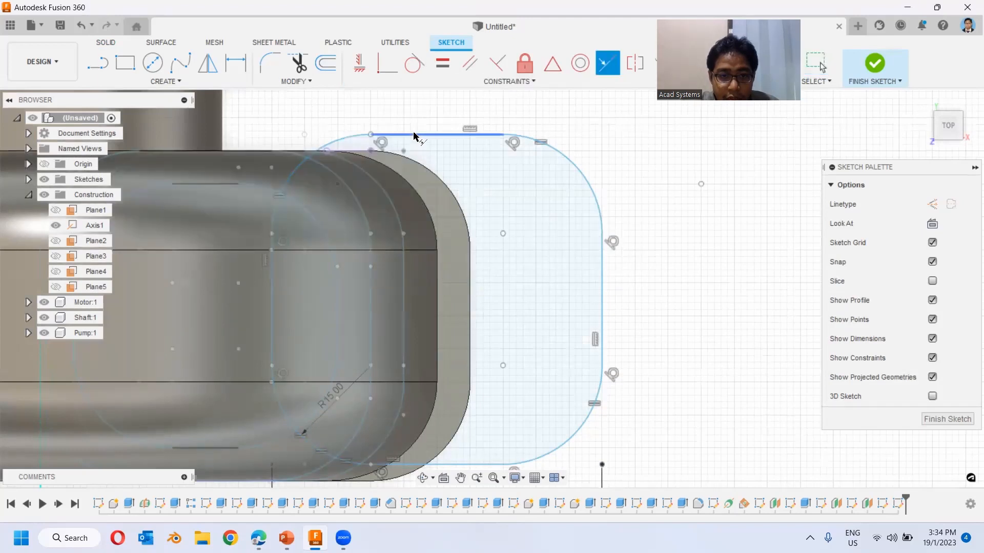
click(362, 152)
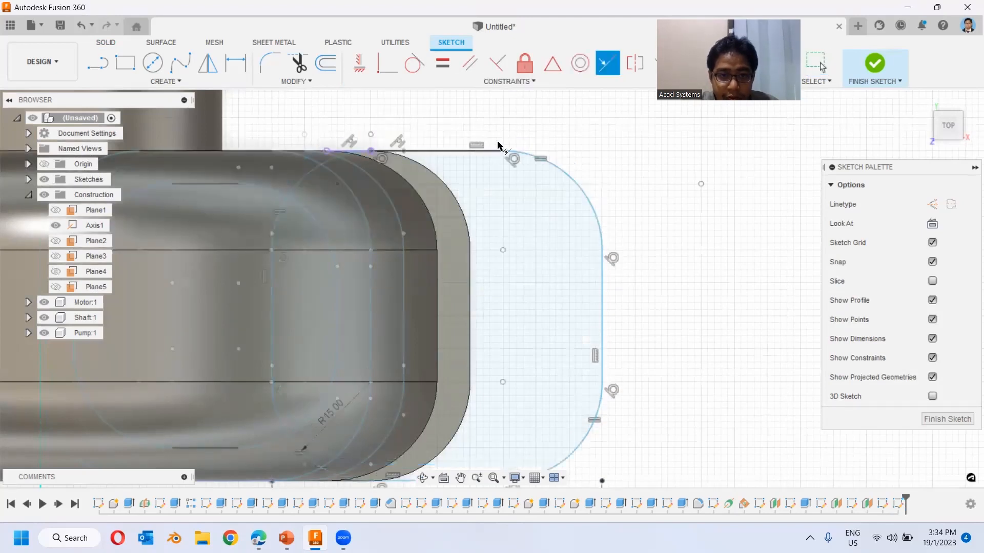
click(603, 282)
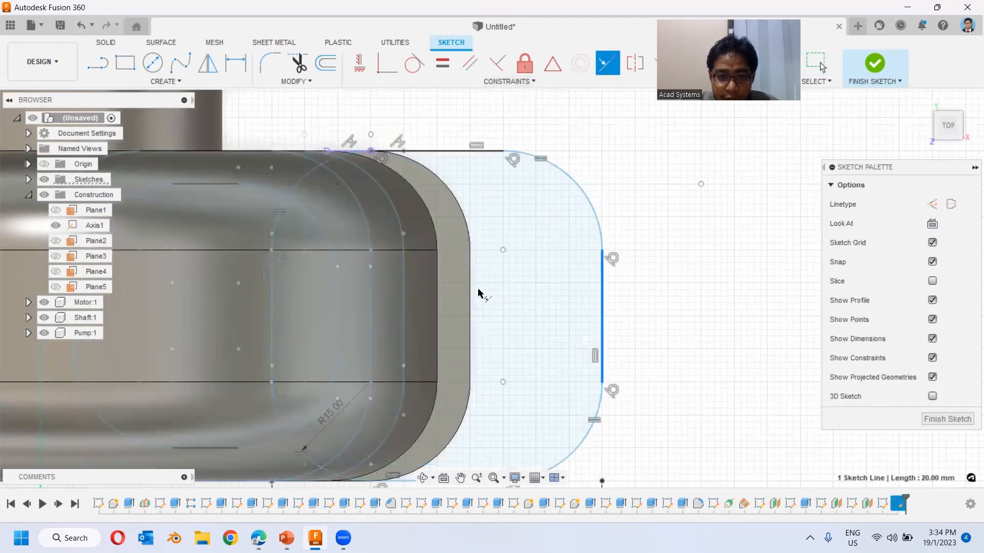
click(467, 292)
scroll(604, 268, down, 2)
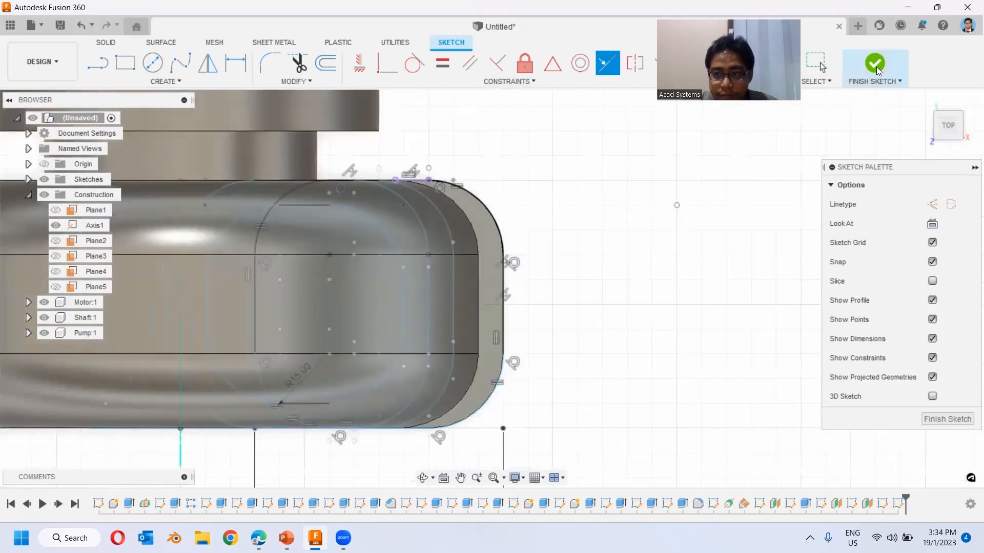
- Finish the outlet face sketch and hide the Shaft component to expose the four stacked profiles
click(874, 66)
shift+middle_drag(576, 330, 361, 219)
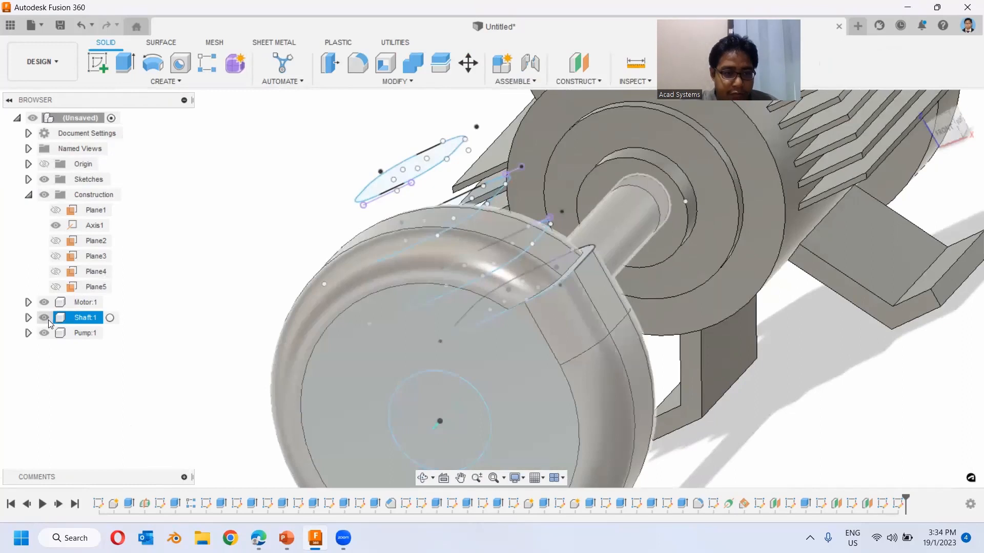
click(47, 318)
shift+middle_drag(273, 236, 260, 246)
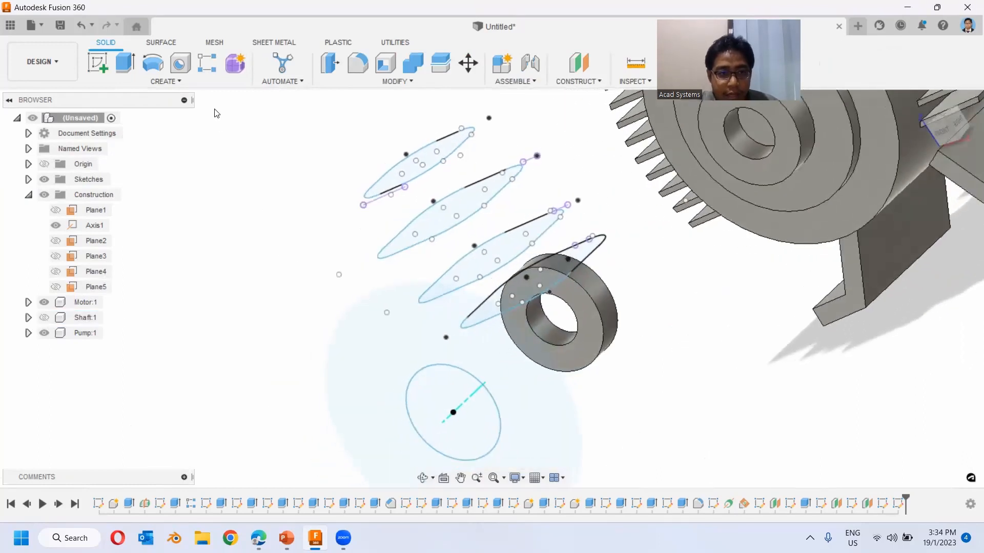
- Loft through the four stacked outlet profiles from the outlet face profile to the highest one as a new body
click(148, 81)
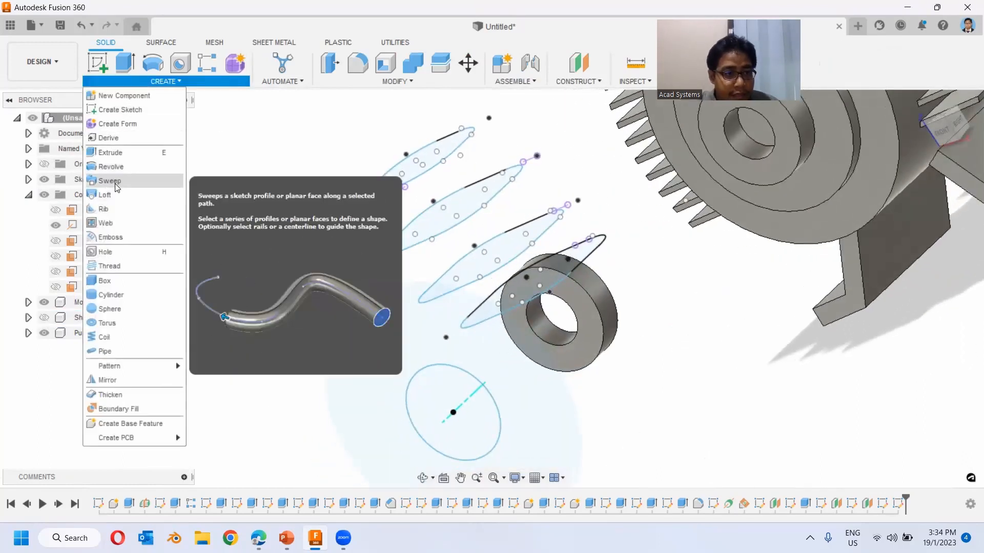
click(108, 195)
mouse_move(578, 256)
shift+middle_down()
mouse_move(624, 268)
mouse_move(589, 279)
shift+middle_up()
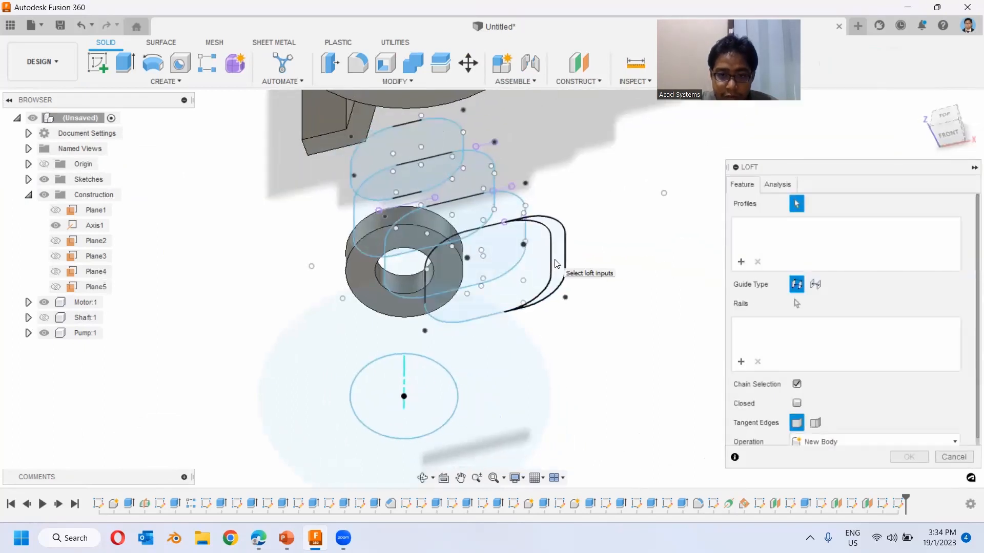
click(557, 264)
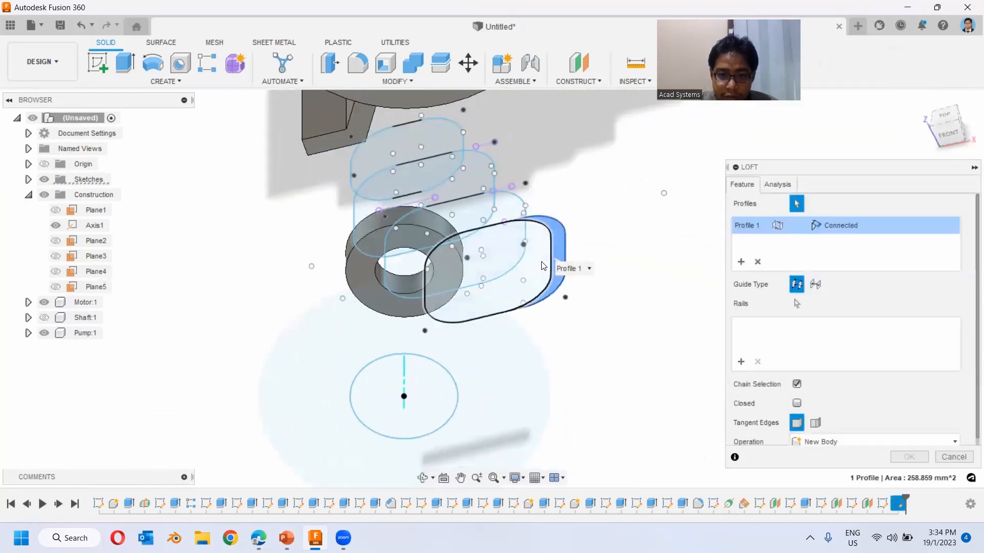
click(512, 247)
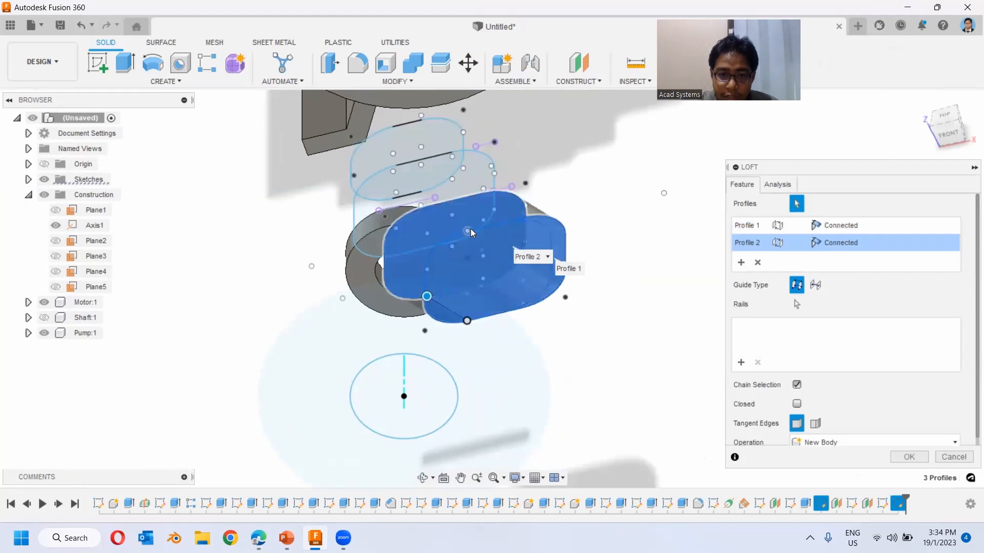
click(475, 173)
click(448, 142)
shift+middle_drag(448, 142, 420, 225)
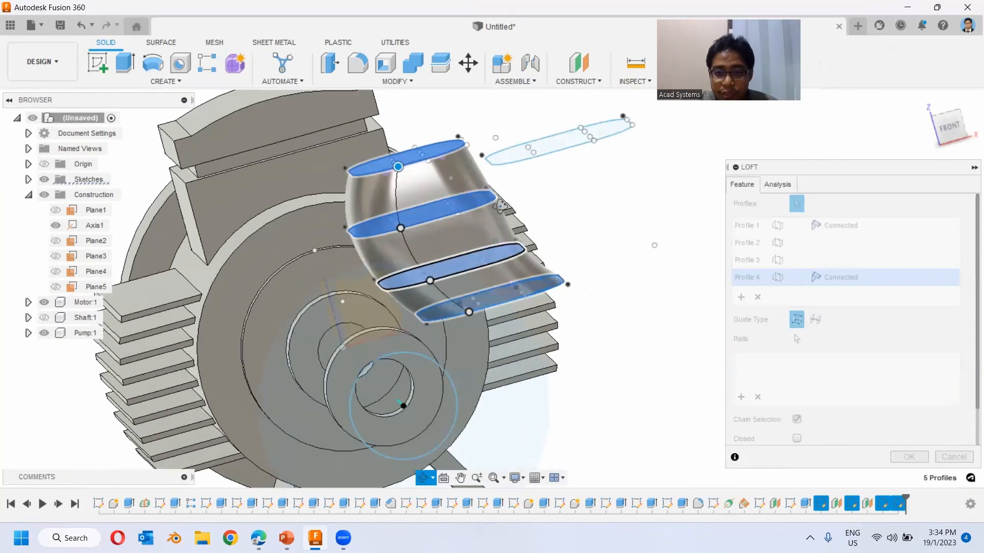
click(906, 461)
- Show the Shaft component and check how the lofted outlet meets the pump casing
shift+middle_drag(722, 310, 679, 343)
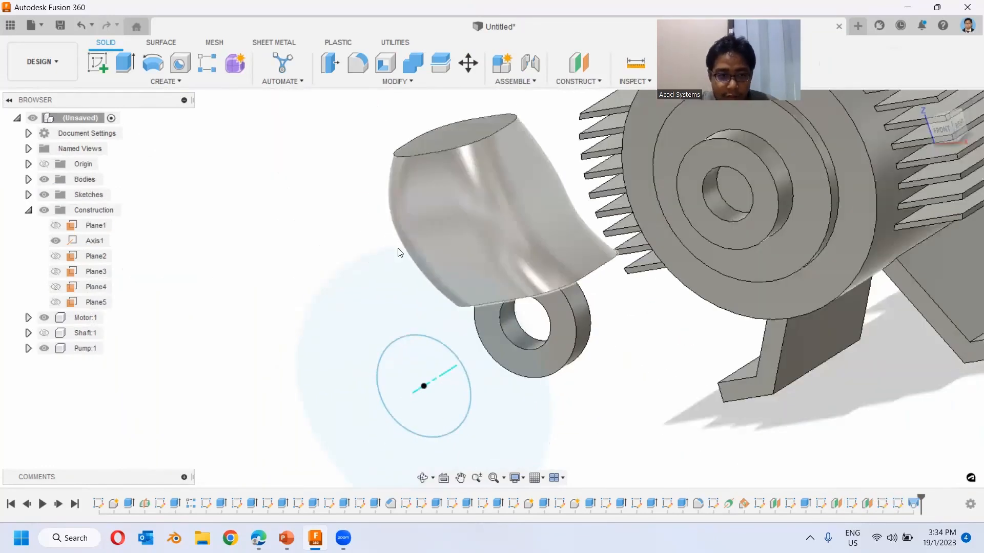
click(46, 334)
shift+middle_drag(296, 281, 714, 369)
shift+middle_drag(694, 287, 477, 269)
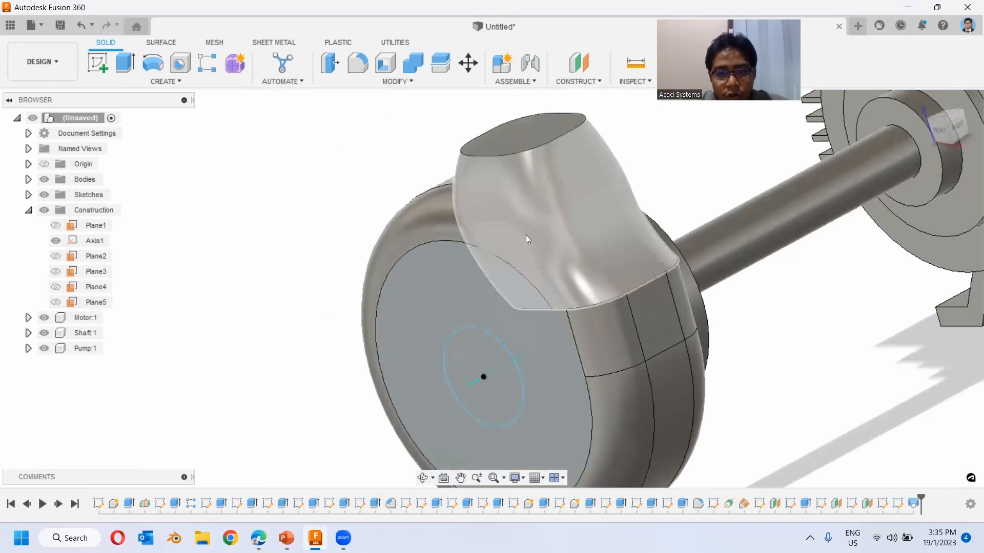
- Try to combine the lofted outlet with the pump casing using Join, and undo the loft
click(416, 64)
click(542, 187)
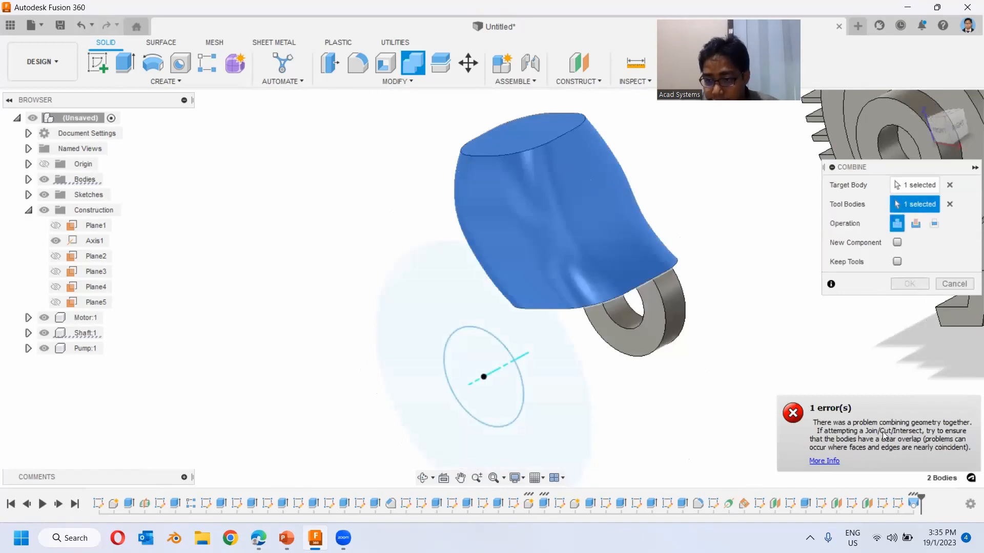
click(954, 284)
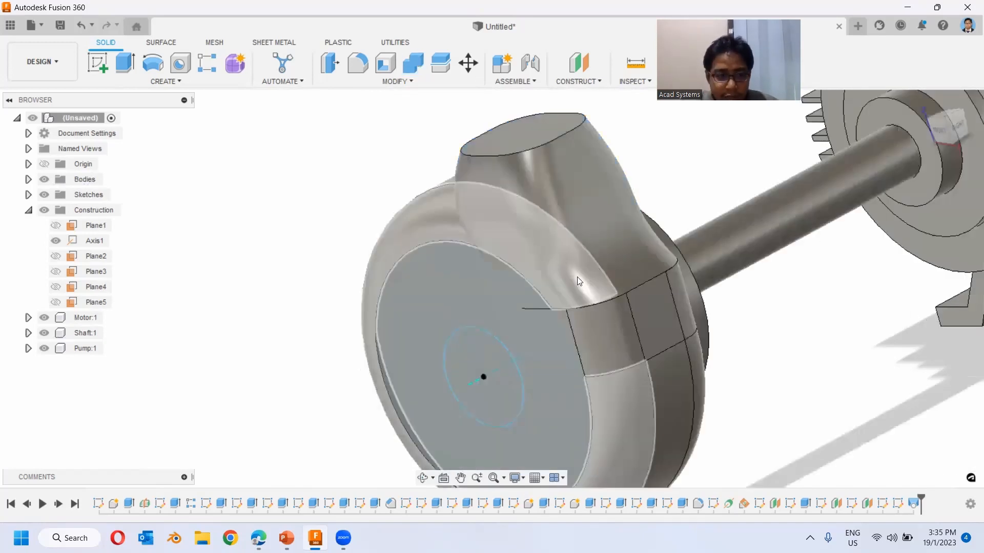
key(ctrl+z)
- Loft through the four outlet profiles from lowest to highest with the operation set to Join
mouse_move(423, 263)
shift+middle_down()
mouse_move(465, 250)
mouse_move(432, 278)
shift+middle_up()
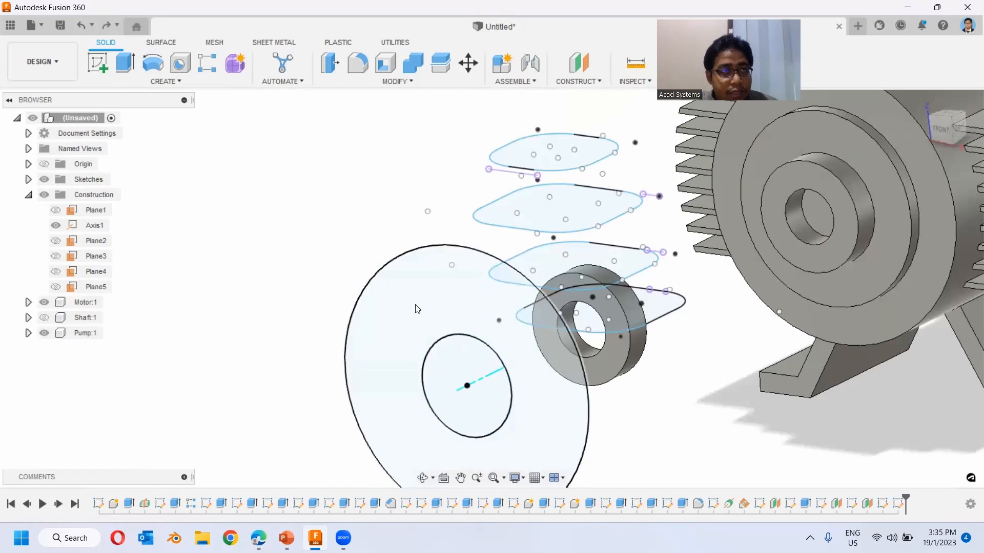
click(145, 79)
click(108, 195)
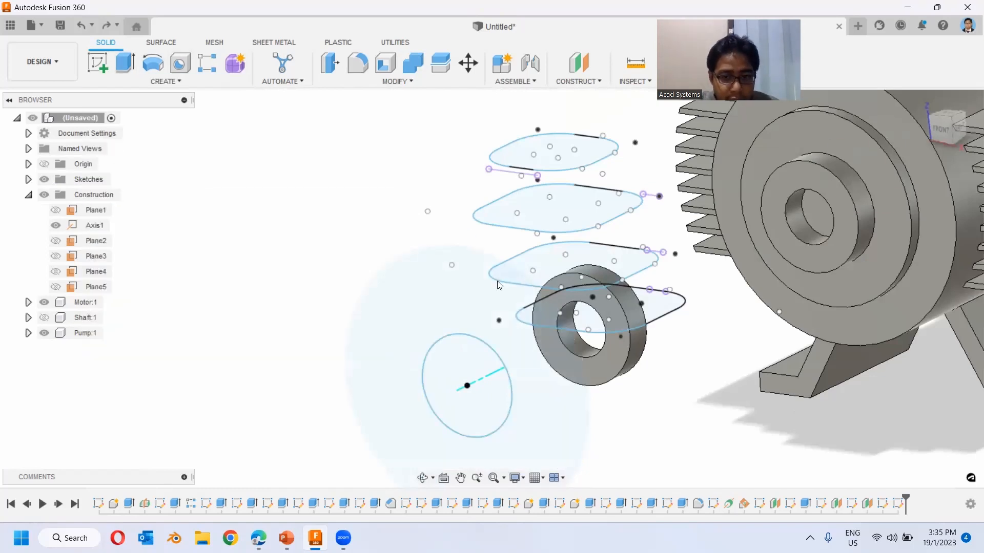
click(652, 309)
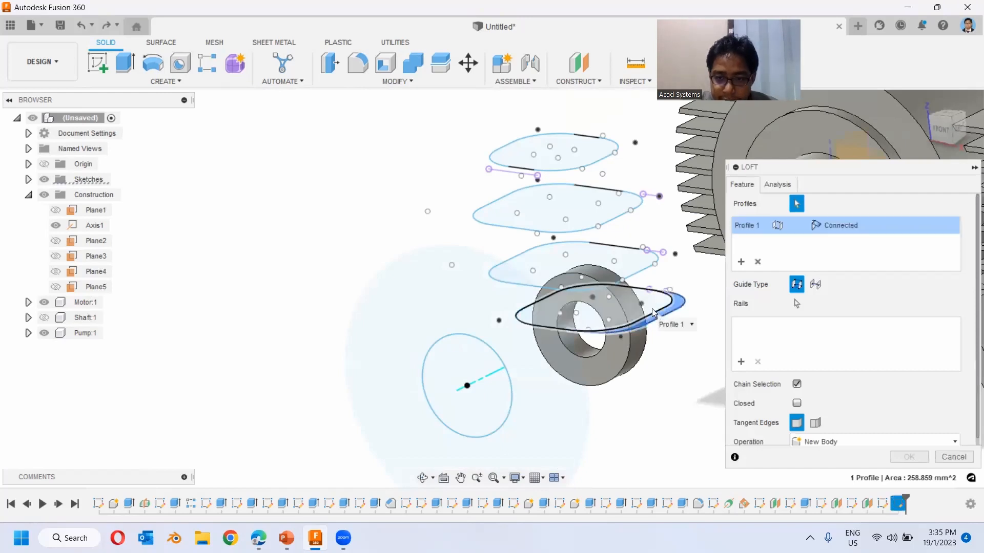
click(625, 267)
click(600, 230)
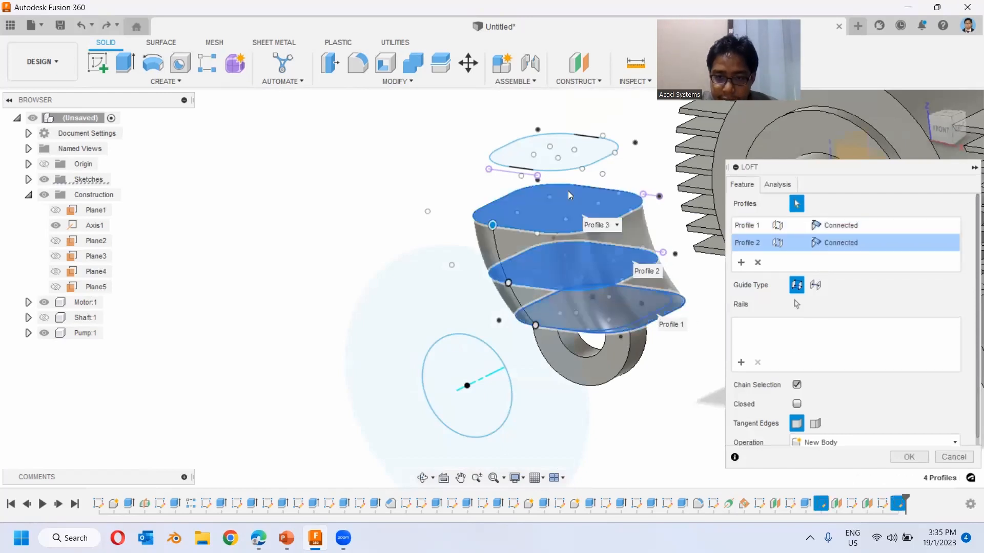
click(573, 156)
scroll(766, 400, down, 1)
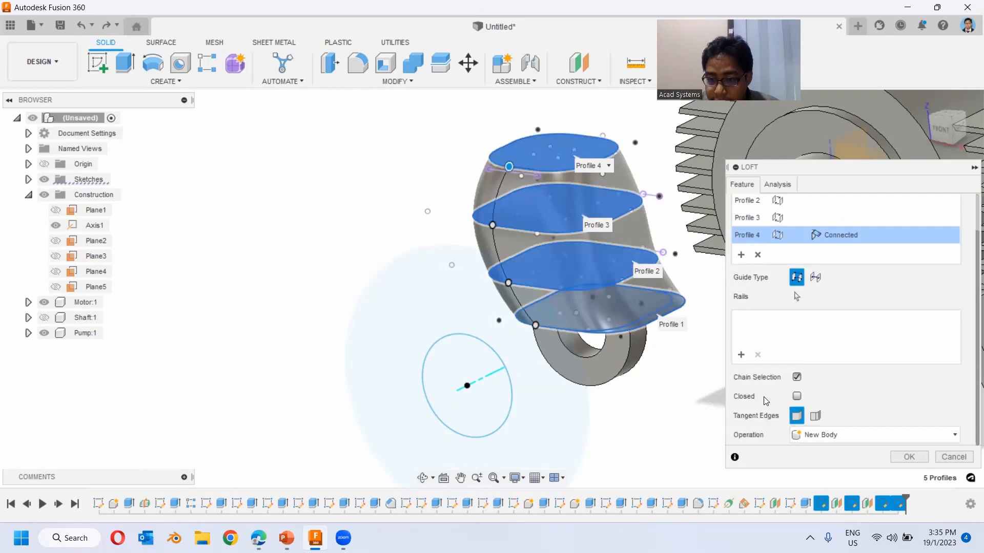
click(832, 434)
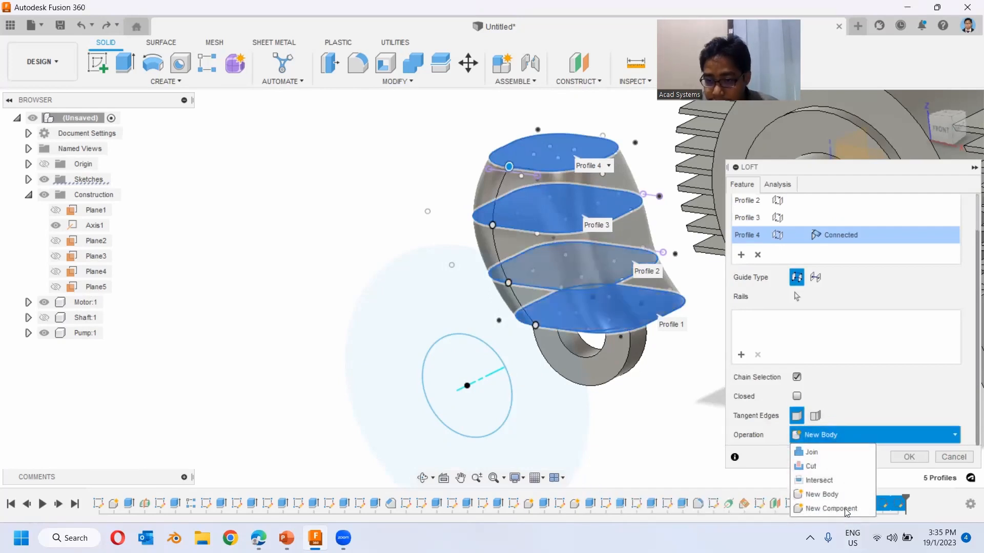
click(814, 453)
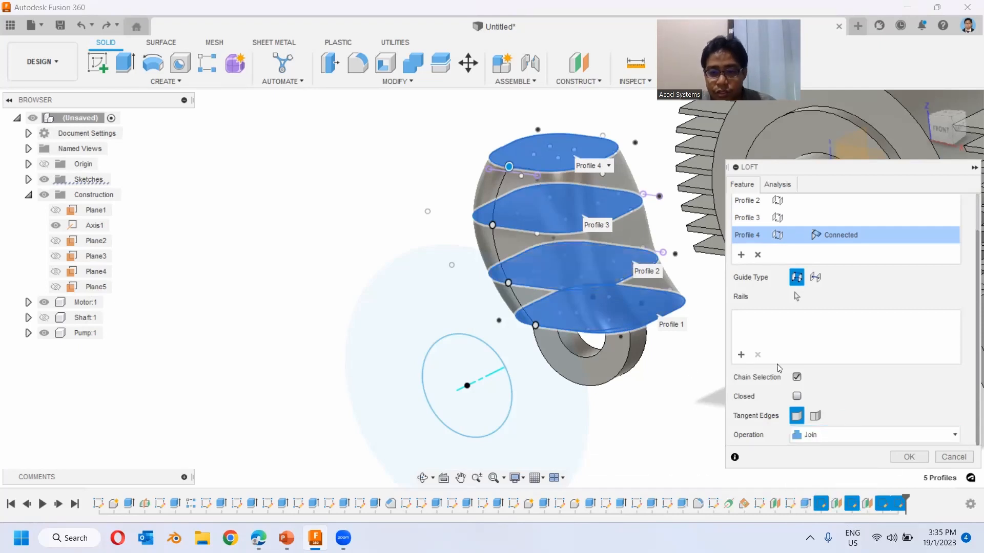
click(909, 457)
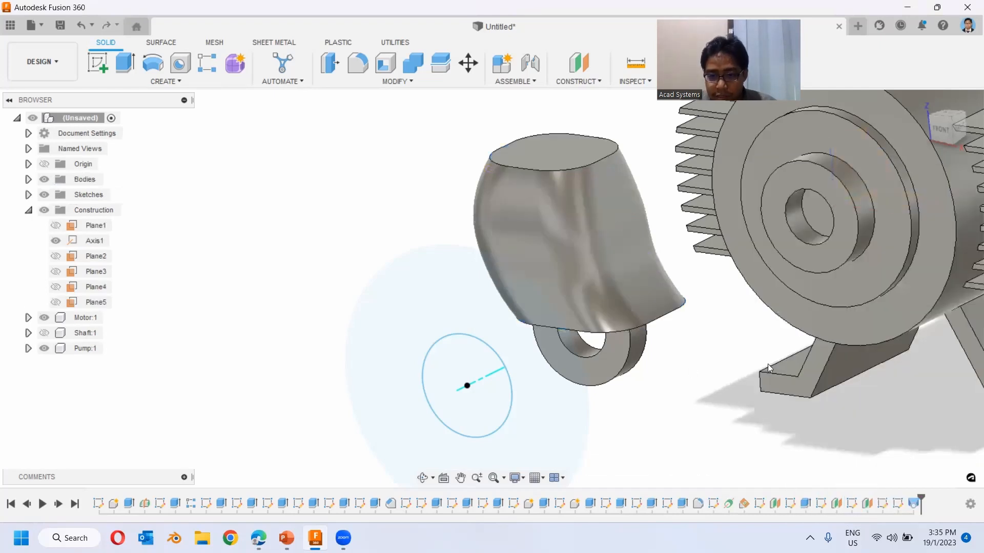
- Show the Shaft component again and inspect the joint between the lofted outlet and the casing
click(44, 334)
shift+middle_drag(589, 269, 602, 305)
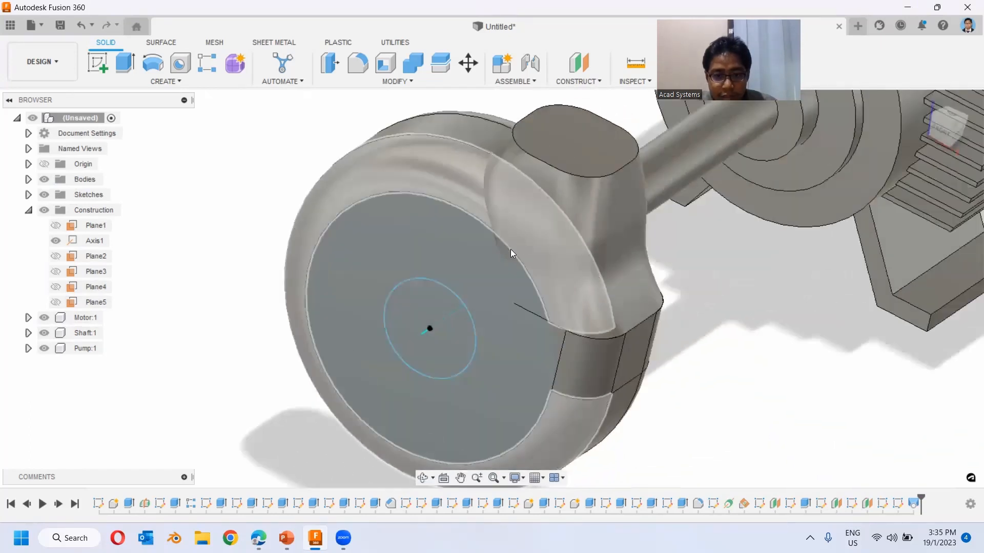
shift+middle_drag(563, 216, 533, 218)
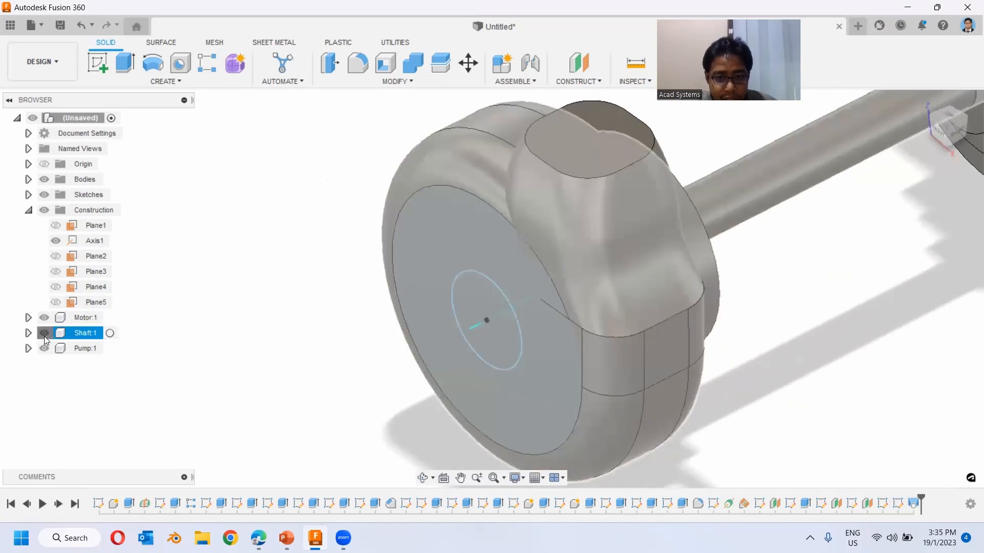
- Toggle the Shaft and Motor components' visibility and select the outlet surfaces to check which component the loft belongs to
click(44, 335)
click(47, 336)
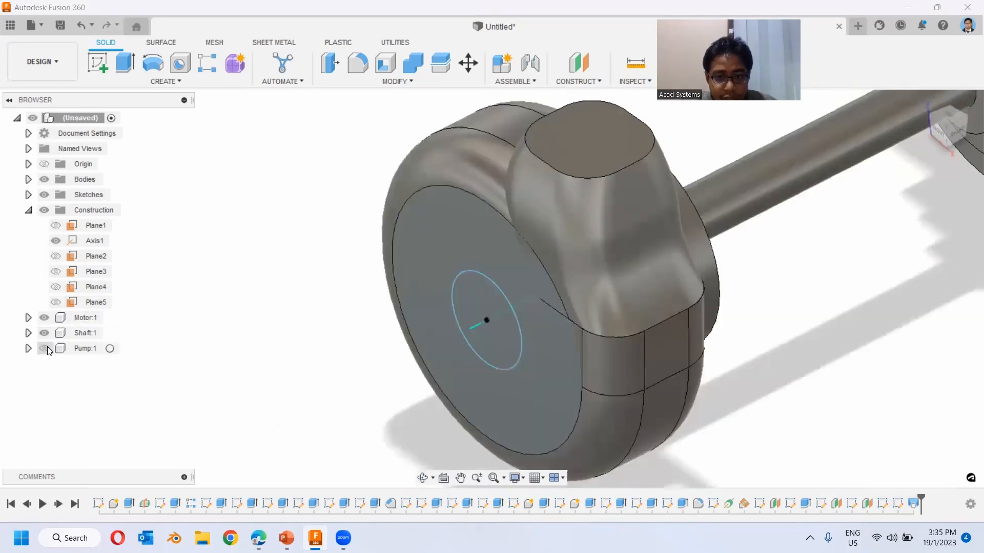
click(44, 318)
click(45, 319)
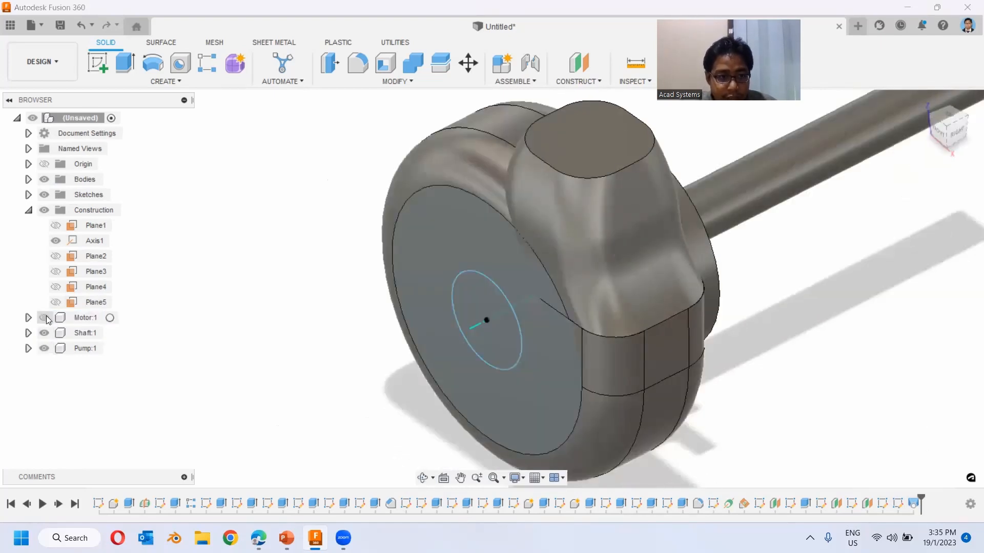
click(580, 178)
click(281, 186)
shift+middle_drag(410, 192, 512, 131)
click(678, 148)
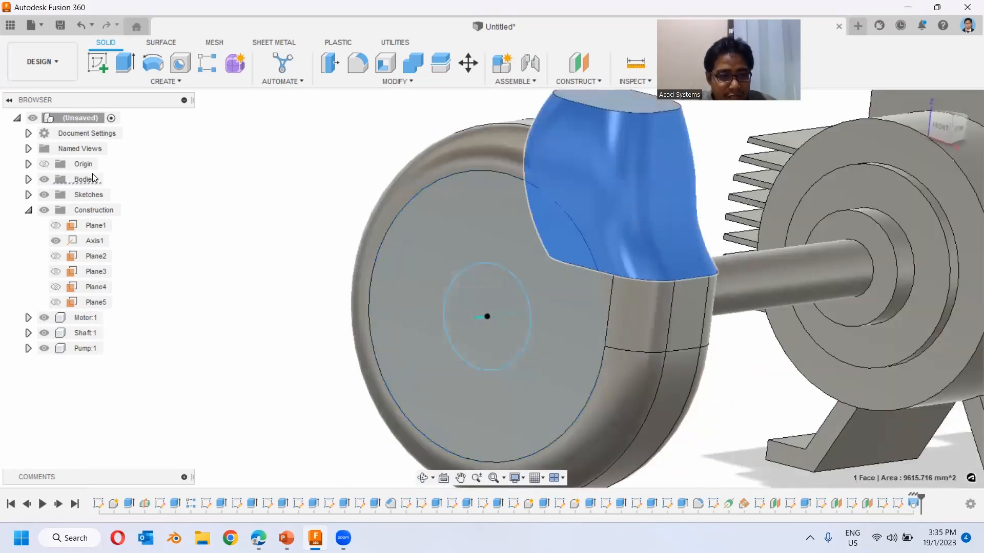
key(Escape)
- Convert the lofted outlet body, Body1, into its own component
click(28, 181)
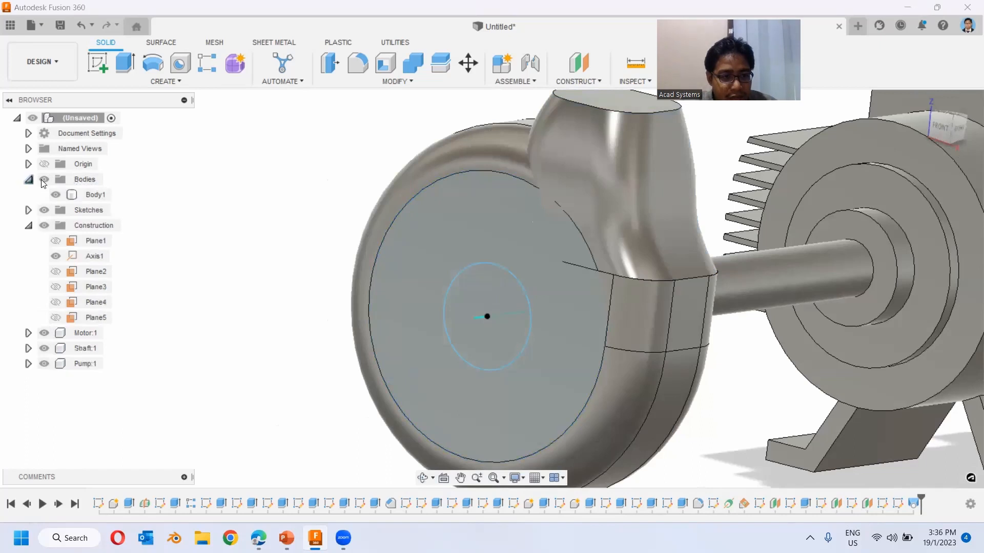
click(97, 196)
right_click(98, 198)
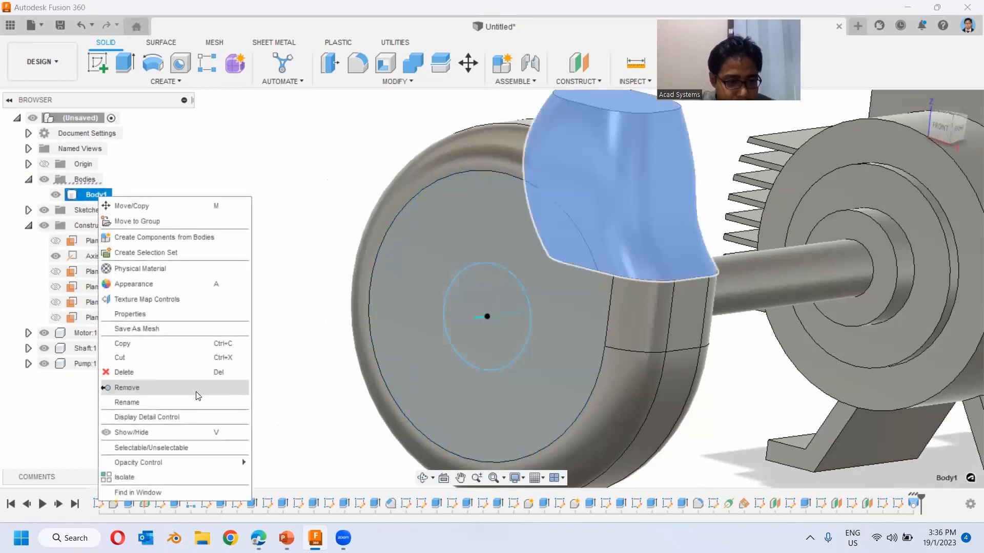
click(174, 238)
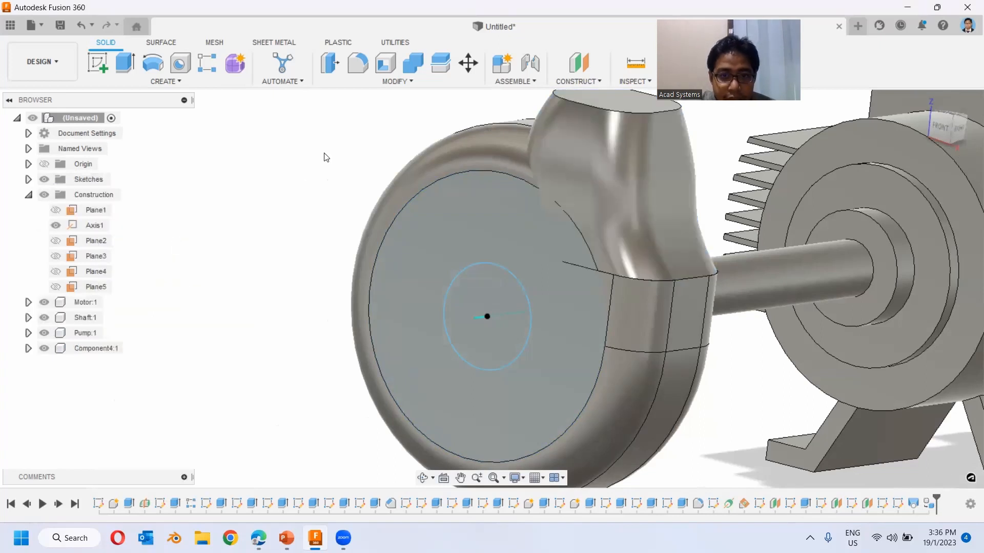
- Try to join the outlet body to the pump casing with Combine, using the outlet as the target body
click(413, 63)
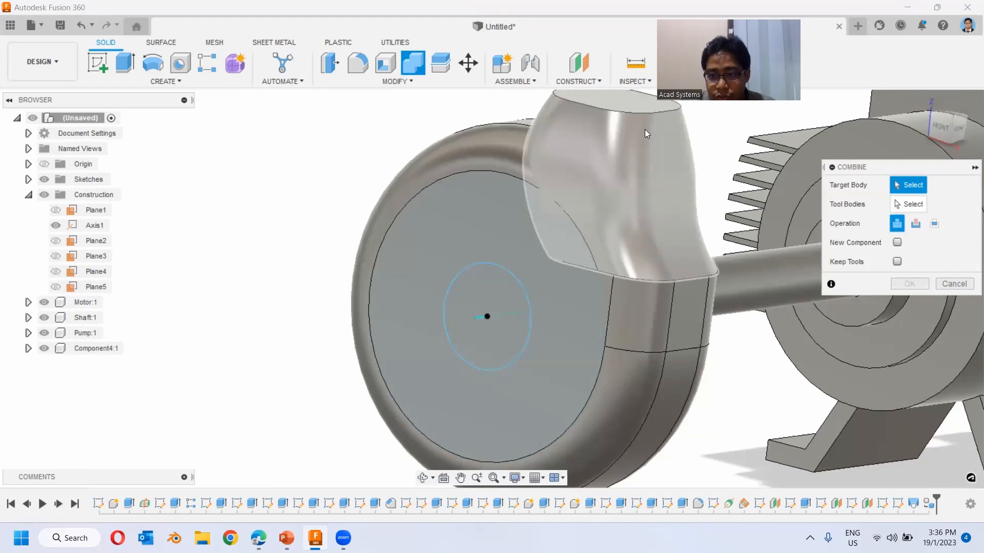
click(645, 129)
click(644, 325)
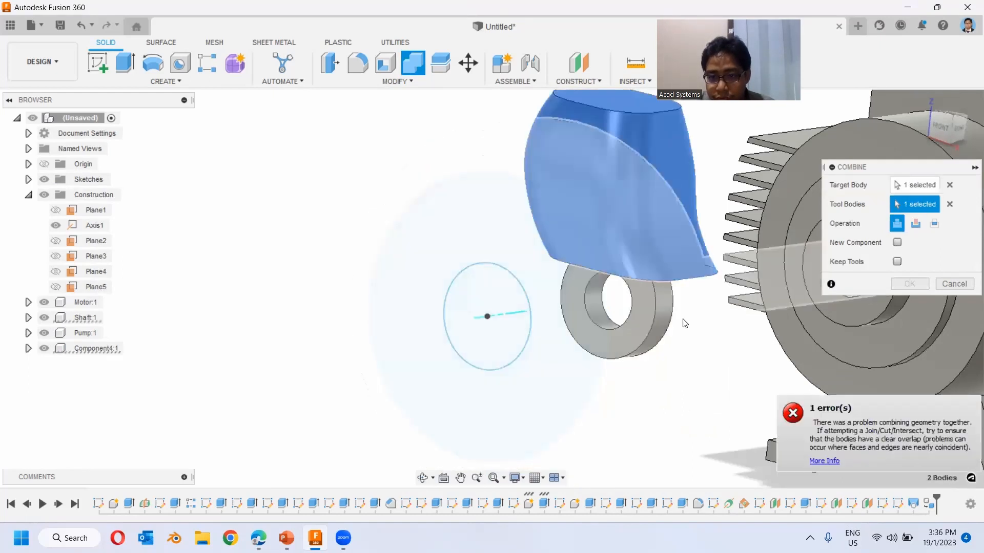
click(968, 288)
- Start a sketch on the outlet's top face, project the face's rounded square outline into it, and finish the sketch
shift+middle_drag(397, 245, 302, 271)
shift+middle_drag(527, 149, 415, 207)
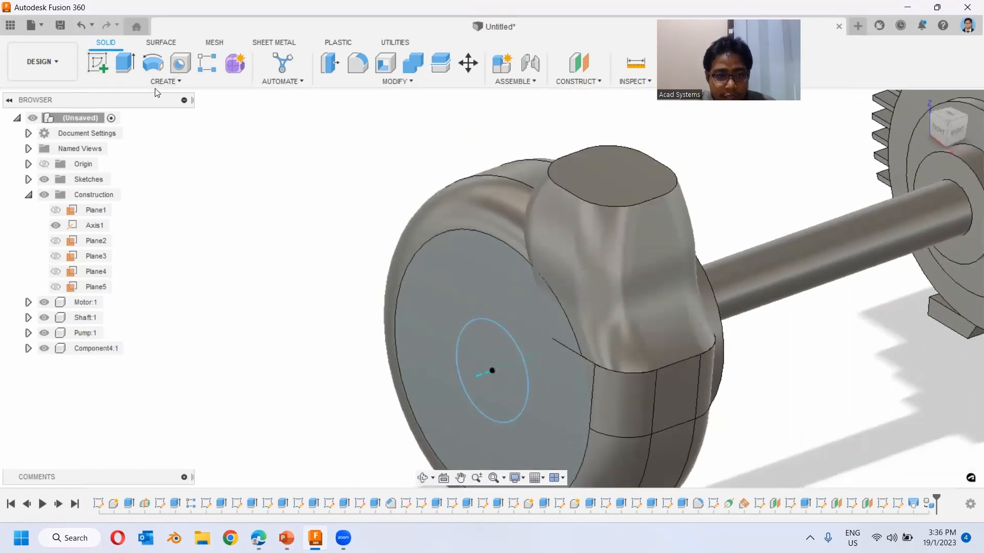
click(103, 59)
click(616, 190)
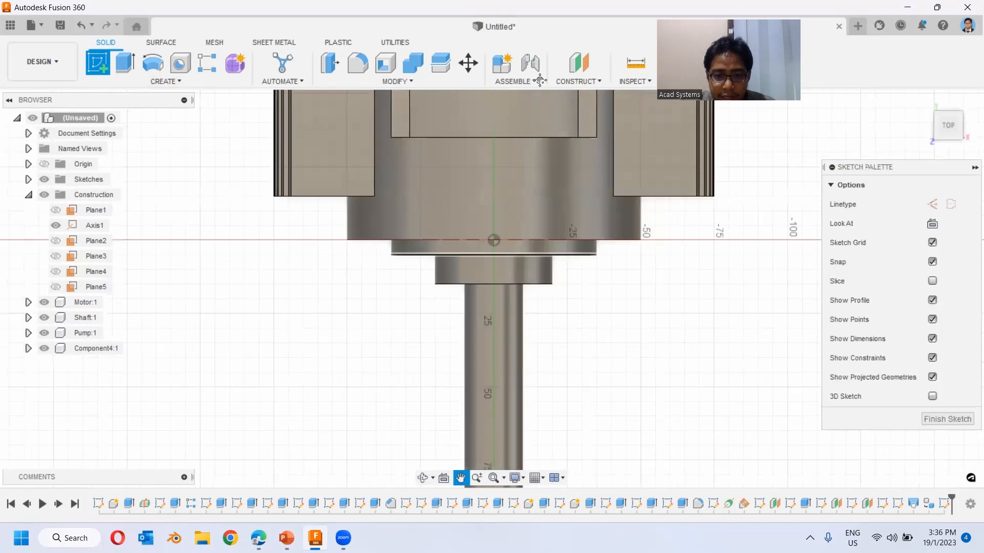
click(233, 81)
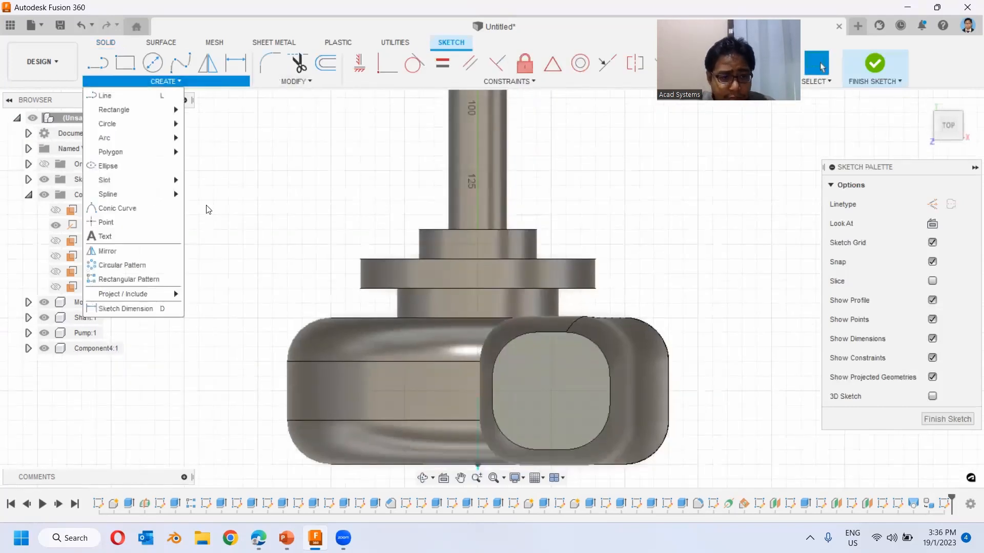
mouse_move(172, 296)
click(206, 292)
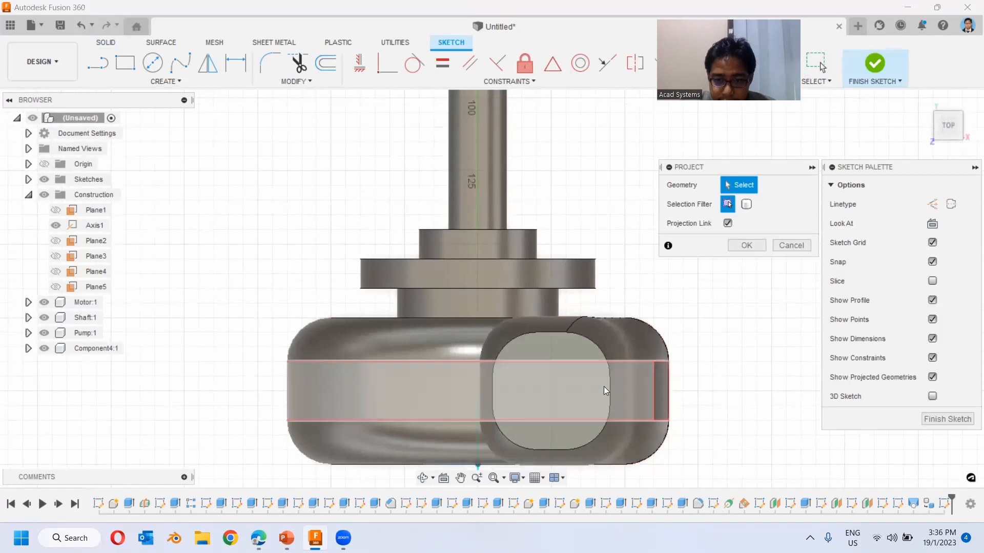
shift+middle_drag(589, 369, 572, 344)
click(572, 345)
click(756, 248)
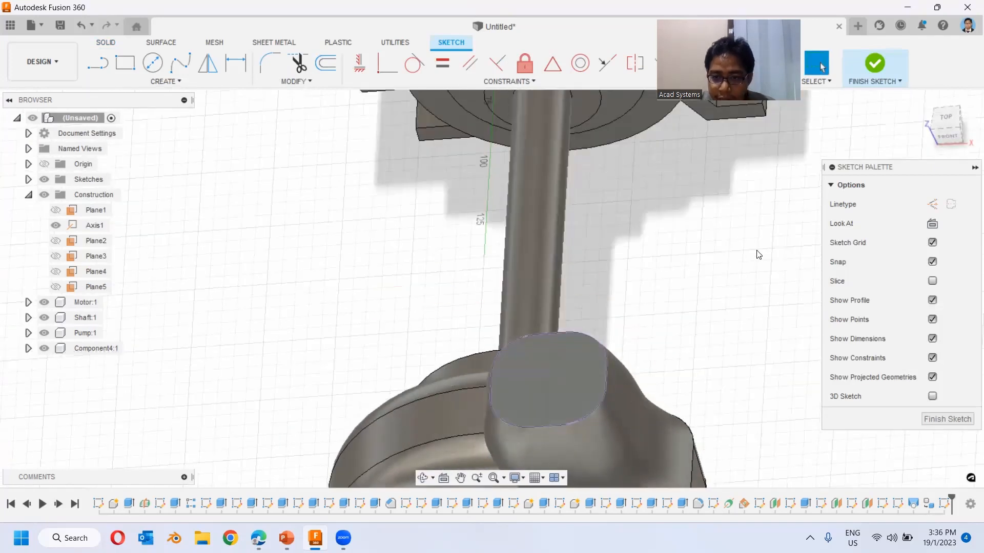
mouse_move(345, 261)
shift+middle_down()
mouse_move(248, 225)
mouse_move(309, 157)
shift+middle_up()
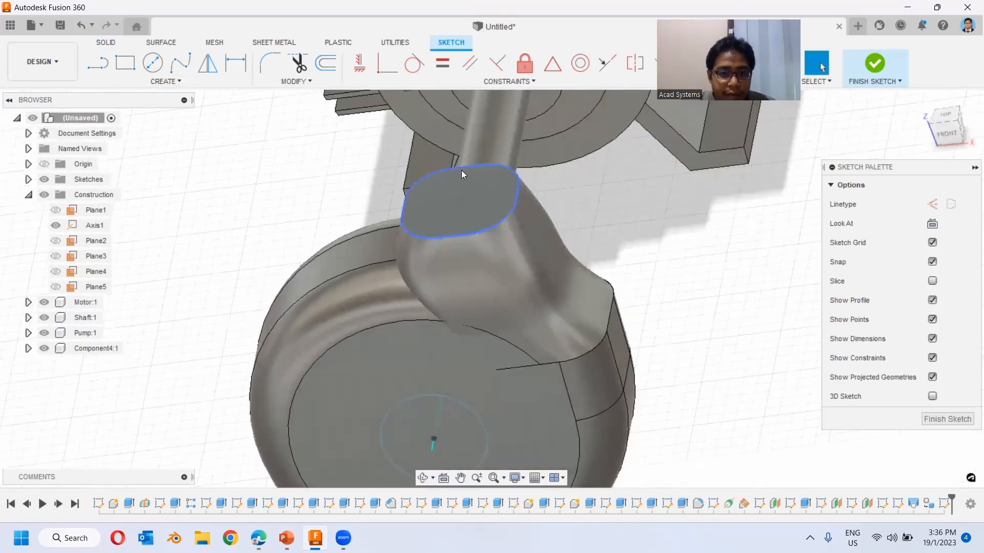
click(902, 62)
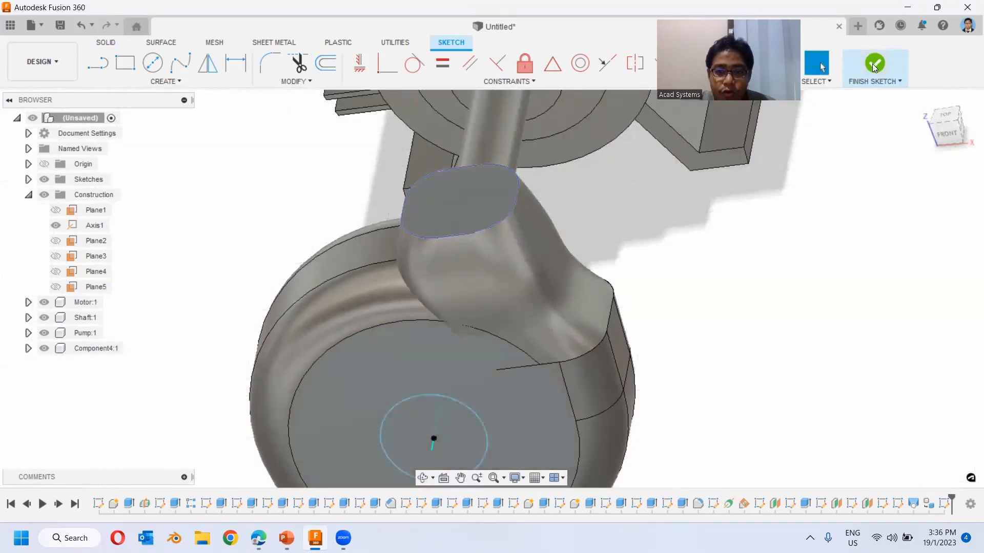
- Extrude the projected rounded square profile upward to form a straight neck on the outlet
click(128, 66)
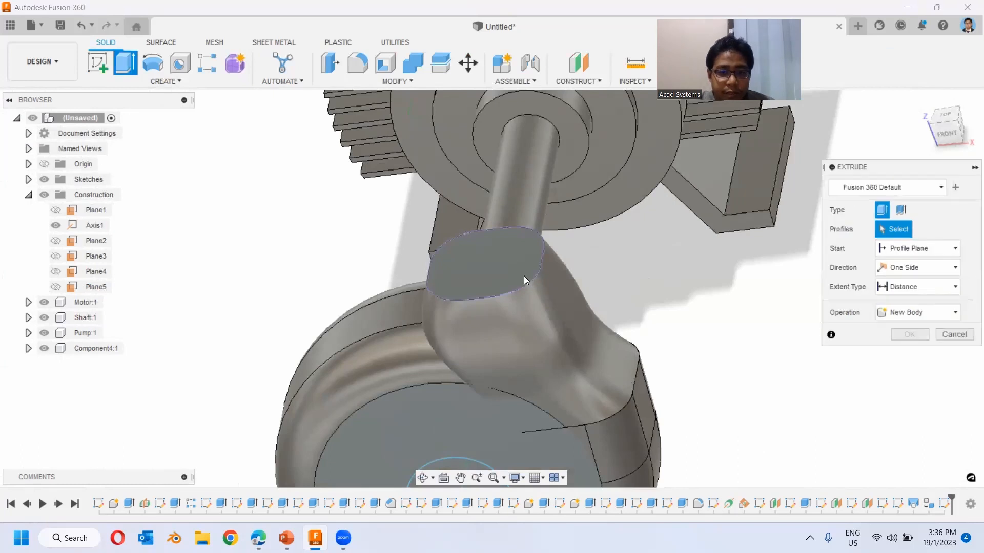
click(483, 268)
drag(474, 212, 466, 198)
click(902, 374)
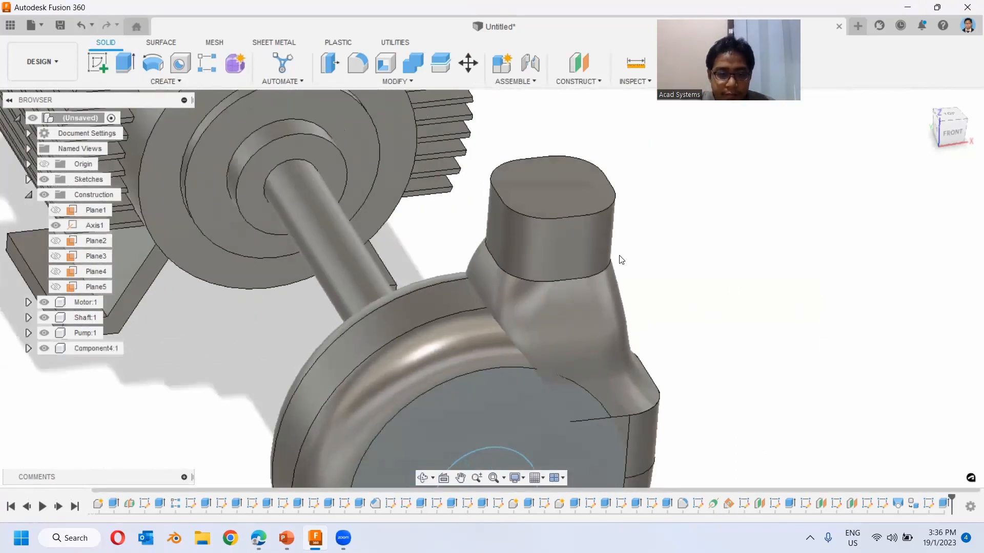
- Sketch two concentric circles centred on the neck's top face, one larger than the neck and one inside it
click(98, 63)
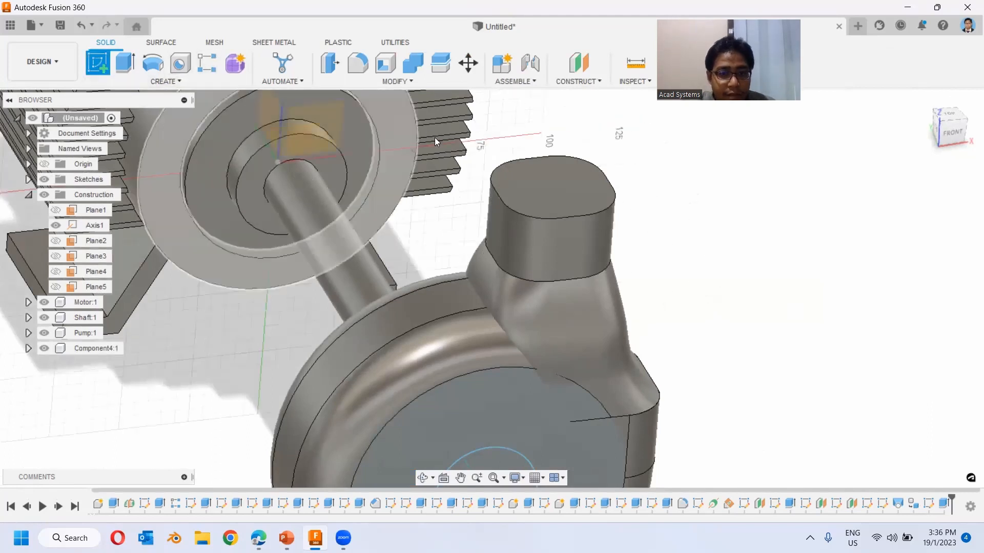
click(552, 189)
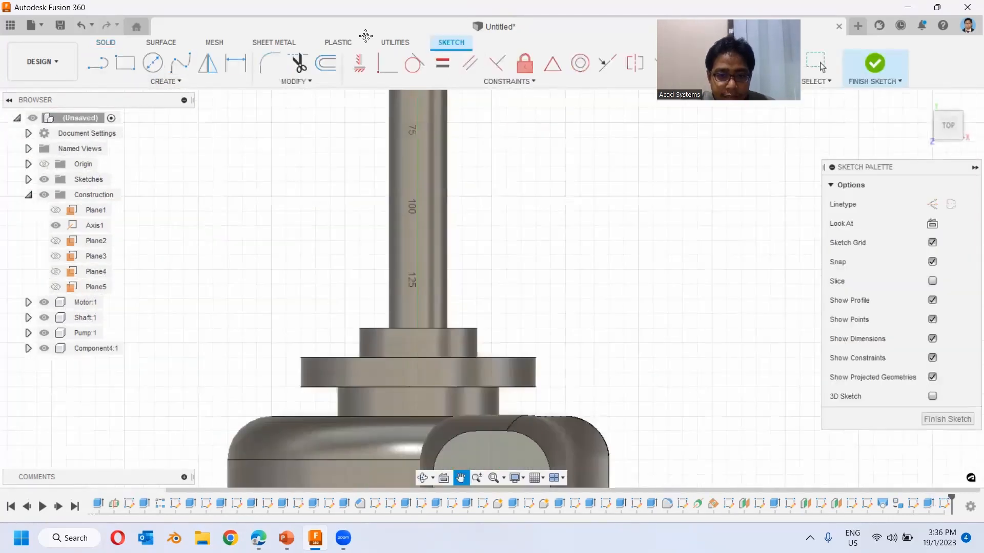
key(c)
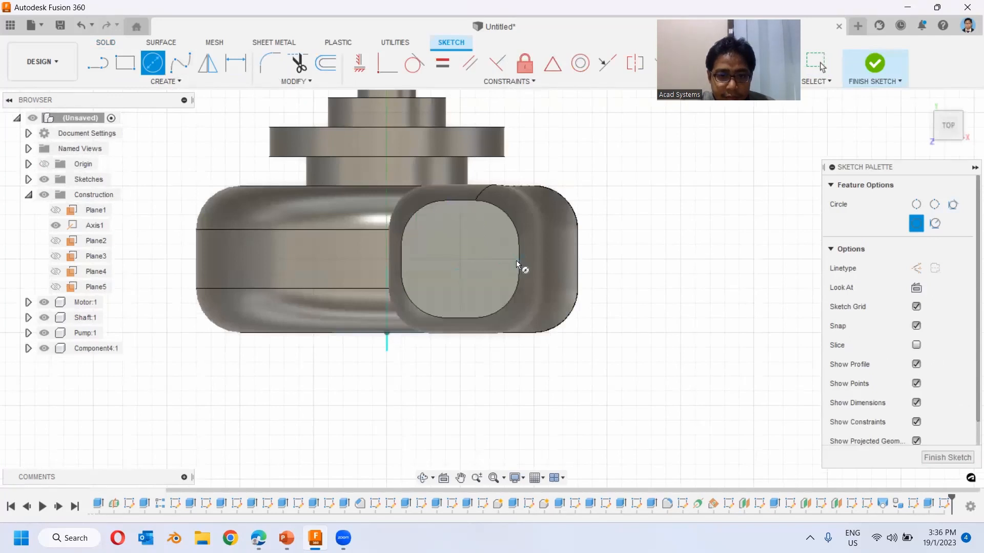
click(460, 260)
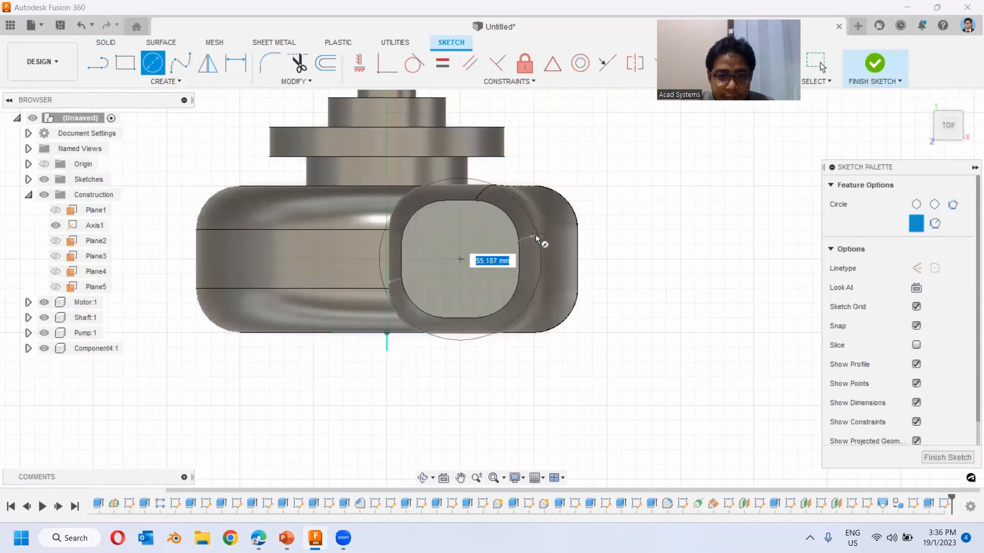
click(548, 241)
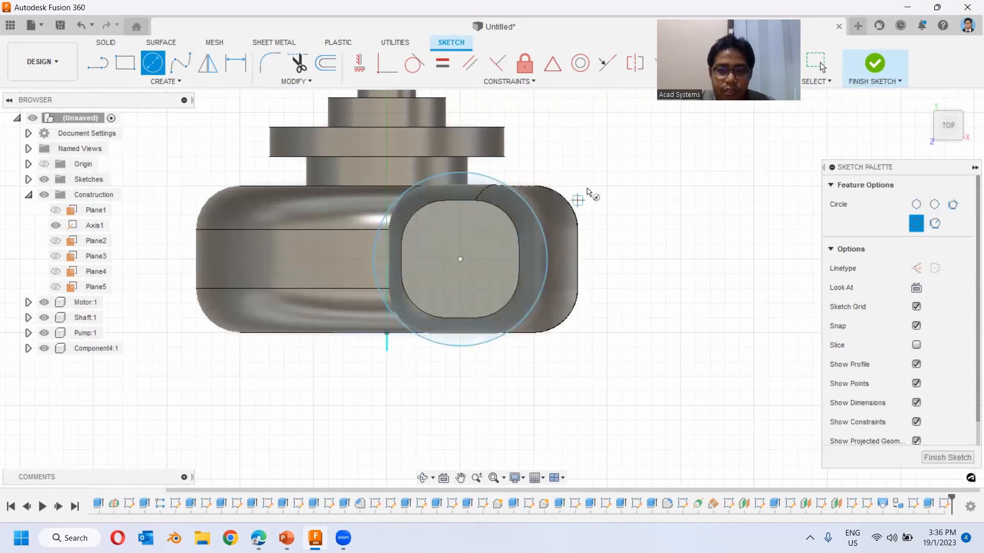
click(460, 259)
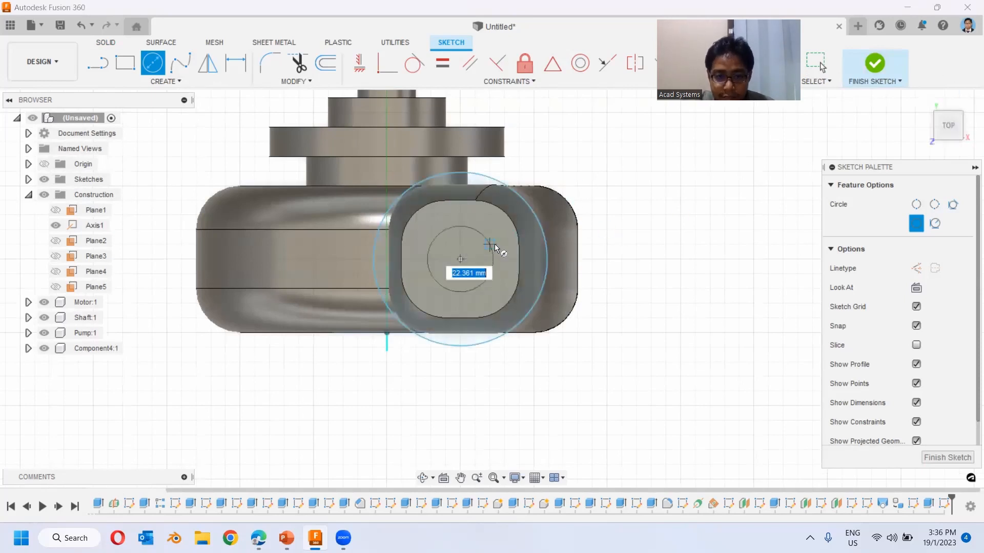
click(495, 244)
click(880, 69)
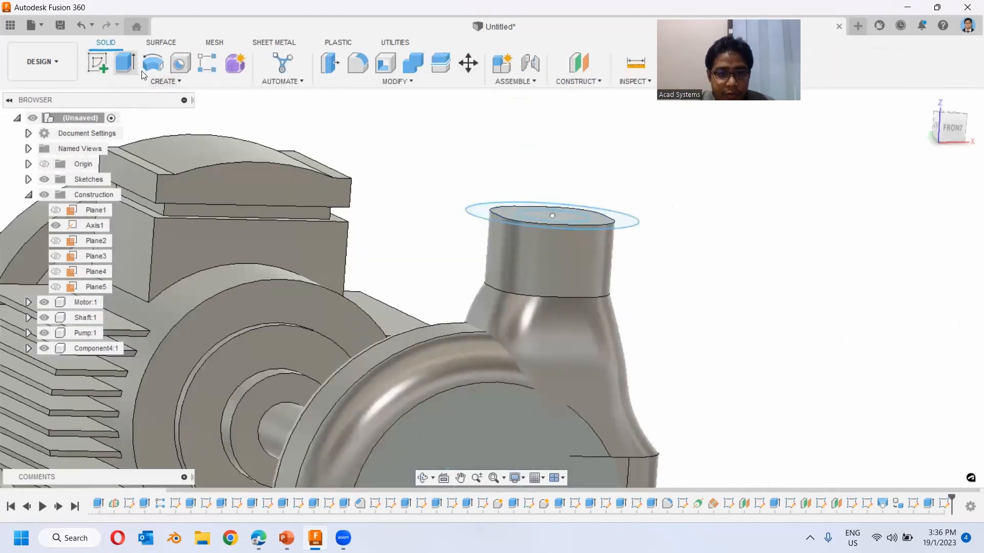
- Extrude the two ring profiles around the inner circle 10 mm upward with Join to form the outlet flange
click(125, 63)
shift+middle_drag(553, 184, 516, 202)
click(508, 203)
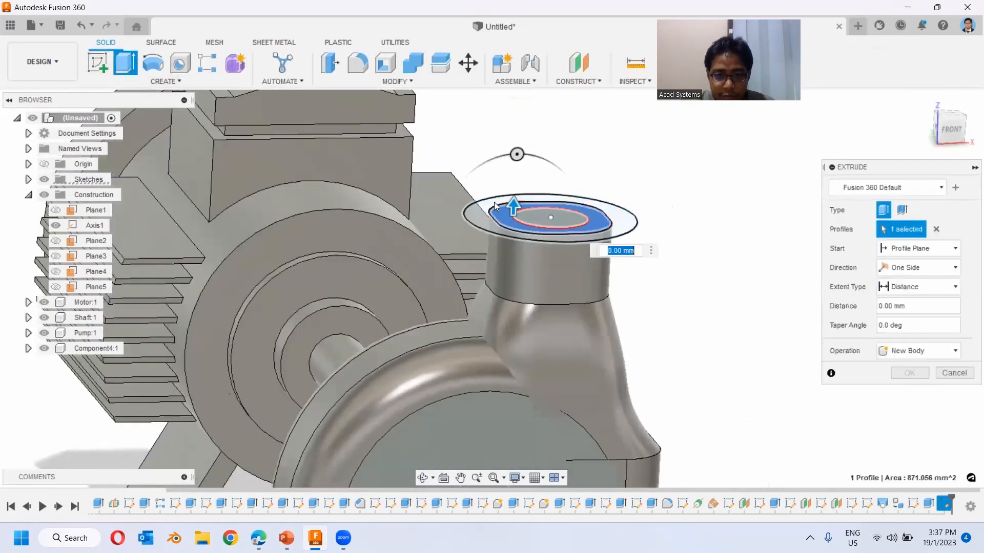
click(526, 203)
drag(604, 204, 608, 176)
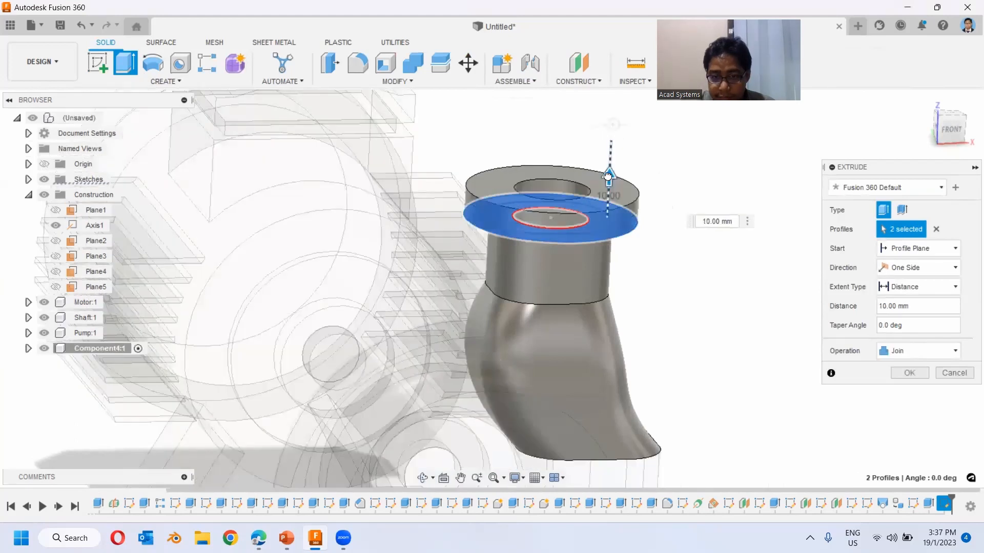
click(909, 372)
- Switch to PowerPoint to examine the pump's front inlet in the reference picture, and return to Fusion 360
shift+middle_drag(795, 303, 501, 254)
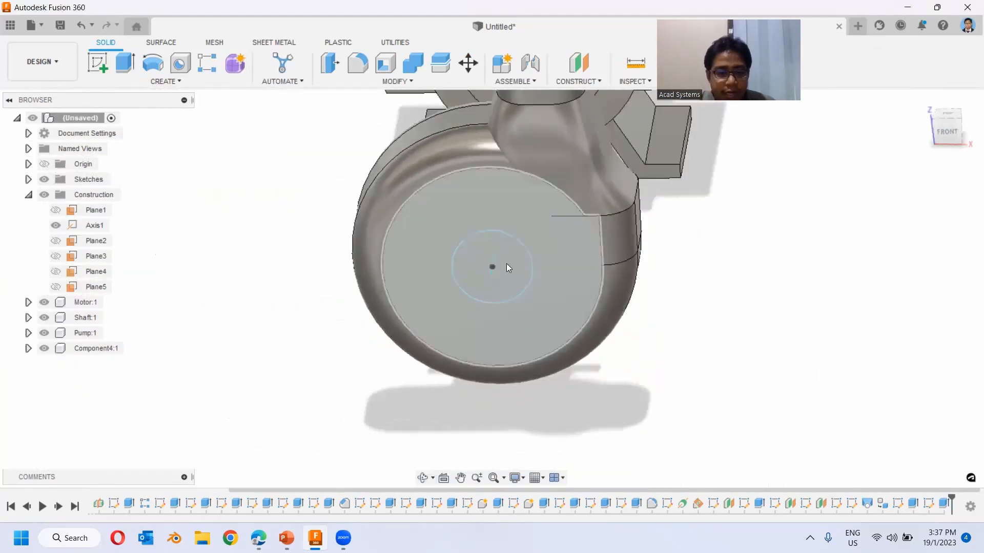
middle_drag(525, 283, 456, 292)
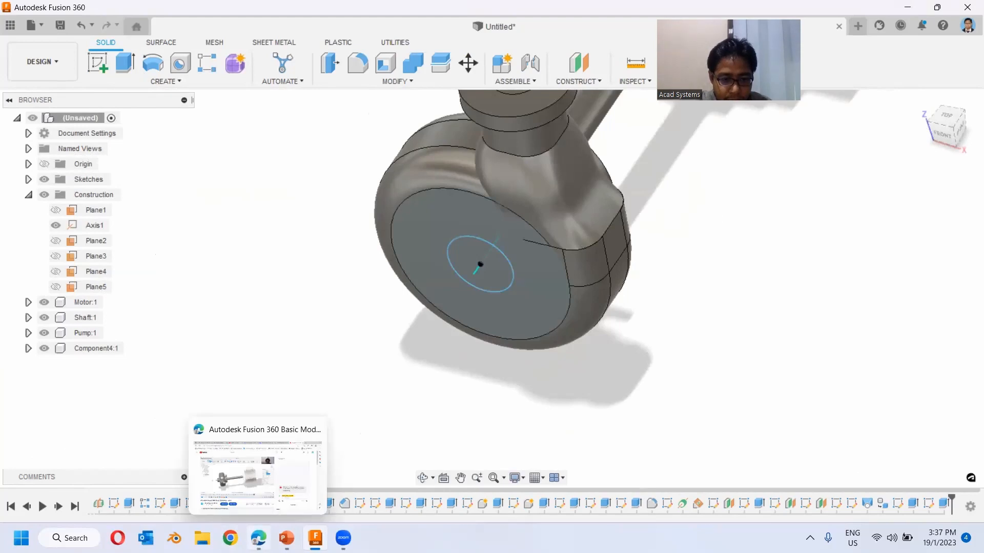
click(286, 538)
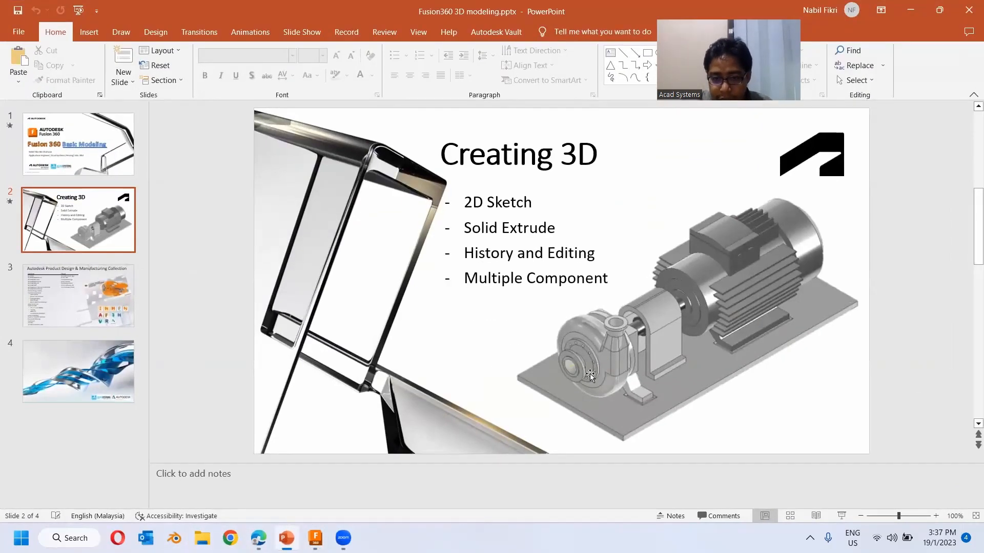
key(alt+Tab)
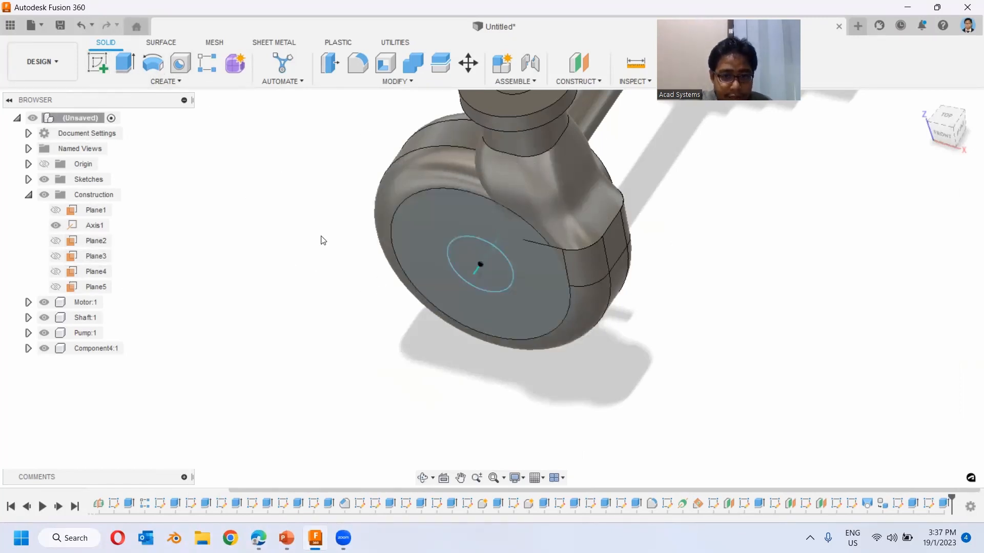
- Show Plane2, start a sketch on it, and turn on Slice to section the pump casing
click(57, 243)
shift+middle_drag(333, 162, 448, 292)
click(457, 277)
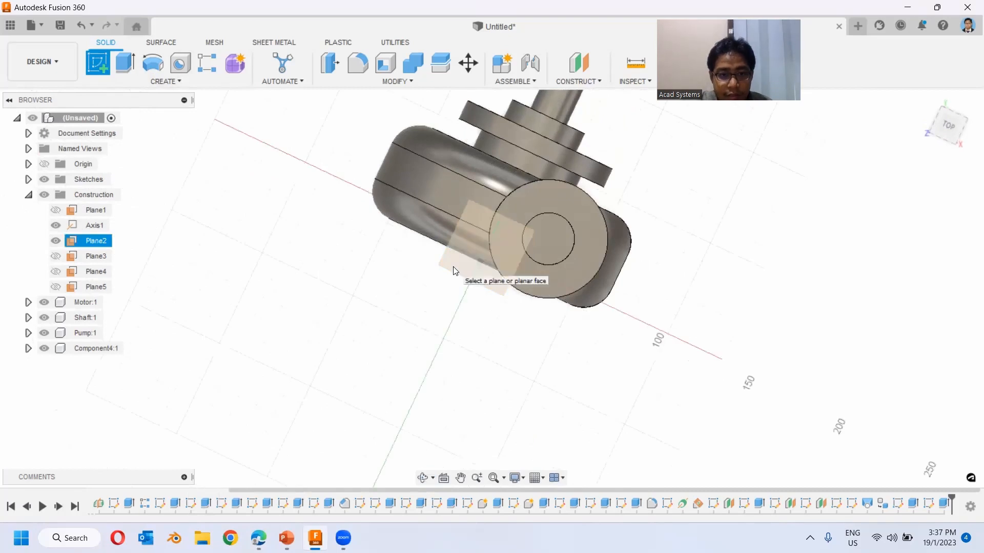
click(454, 269)
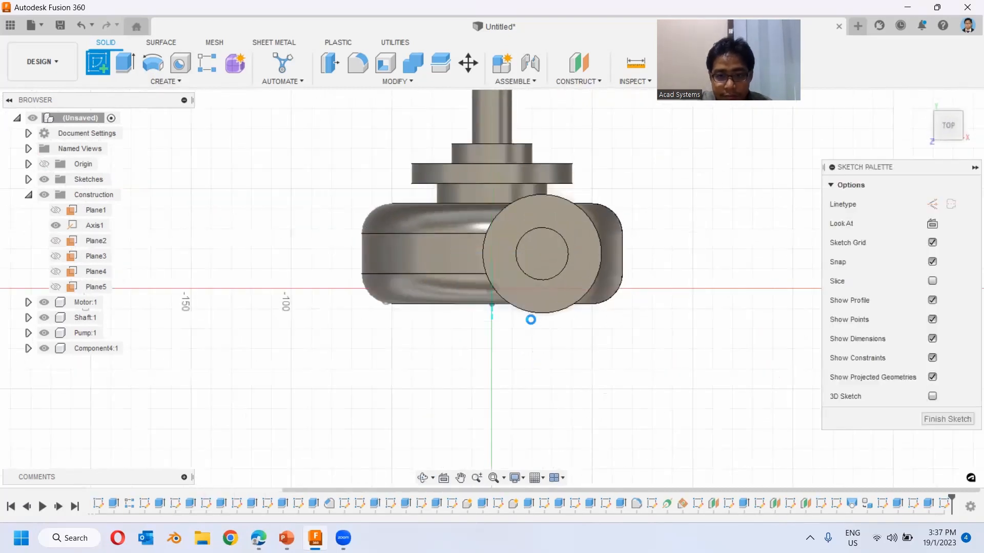
scroll(533, 324, up, 5)
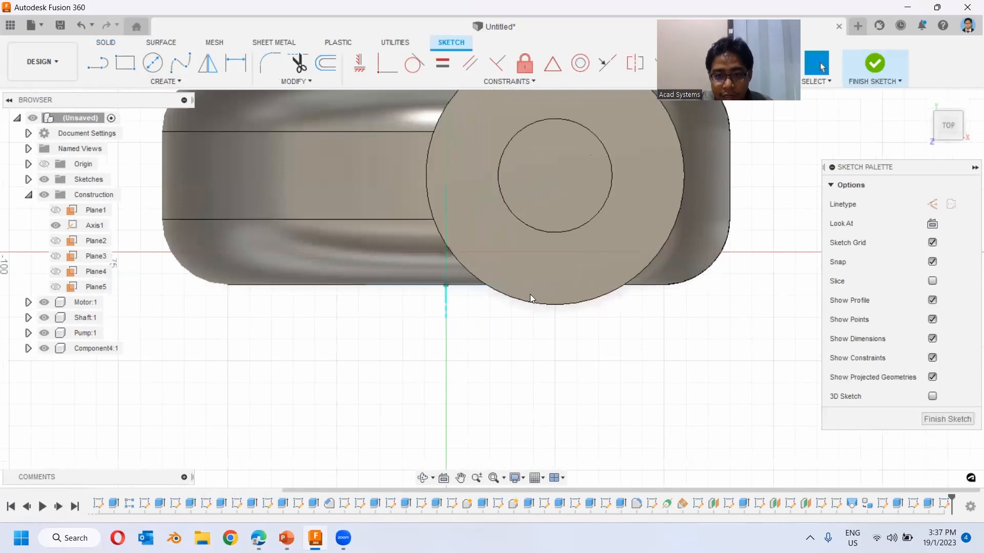
click(932, 282)
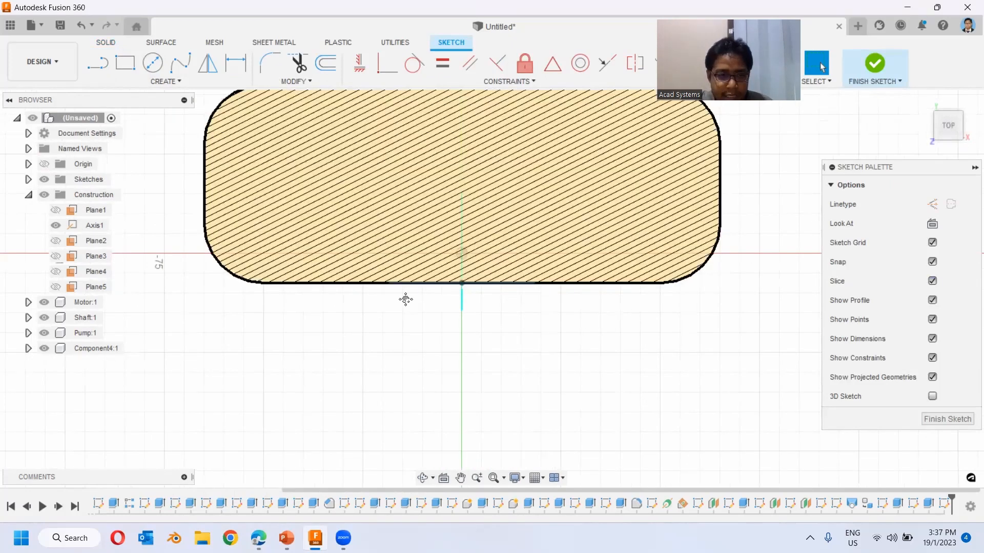
middle_drag(406, 299, 374, 263)
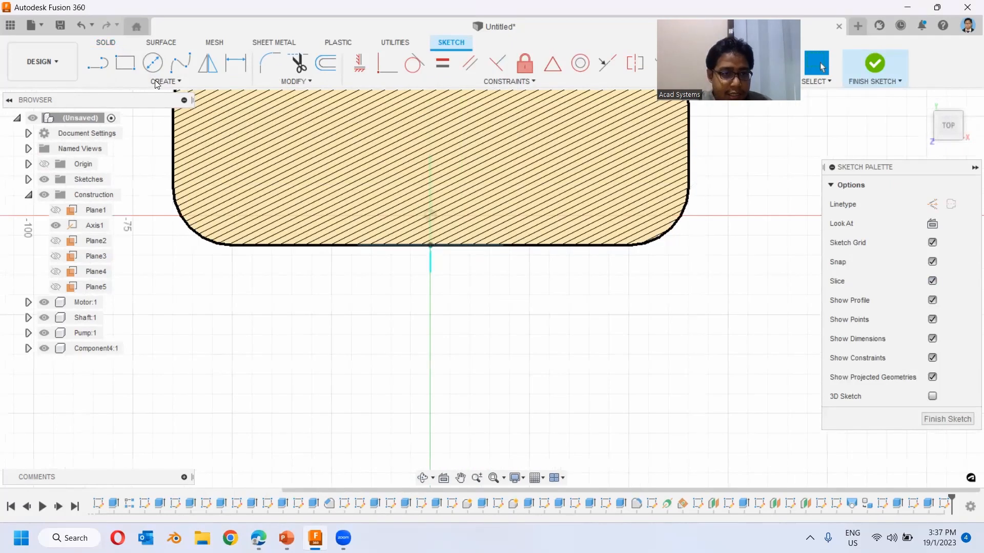
- Start the inlet profile with lines: a short step off the casing's front edge, a short inward run and a slope toward the axis
click(98, 63)
click(543, 247)
scroll(547, 262, down, 3)
scroll(546, 262, up, 4)
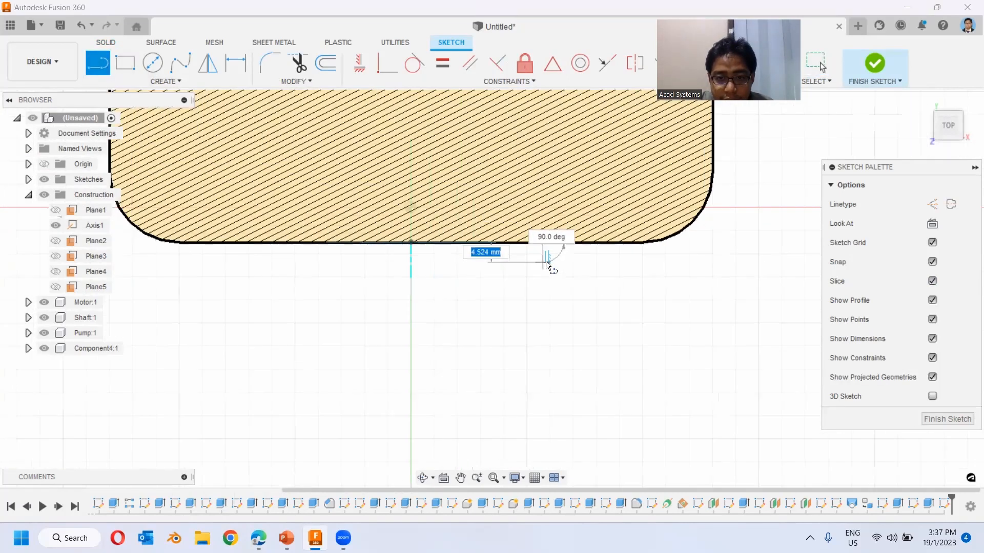
scroll(546, 264, up, 2)
click(544, 258)
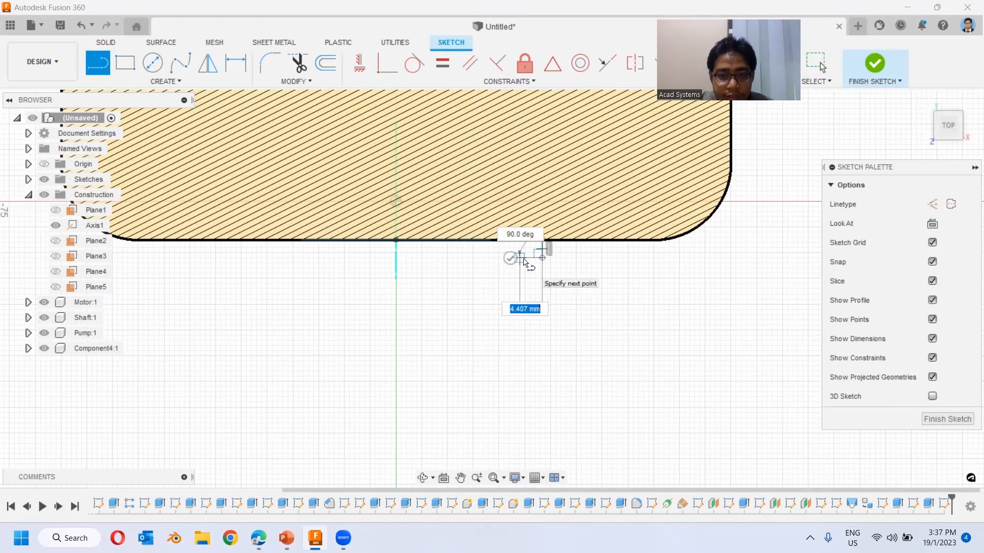
drag(524, 258, 457, 335)
- Draw the inlet's straight neck and outward flange lip, close the profile back at the casing edge along the inner wall, and finish the sketch
click(458, 392)
click(509, 393)
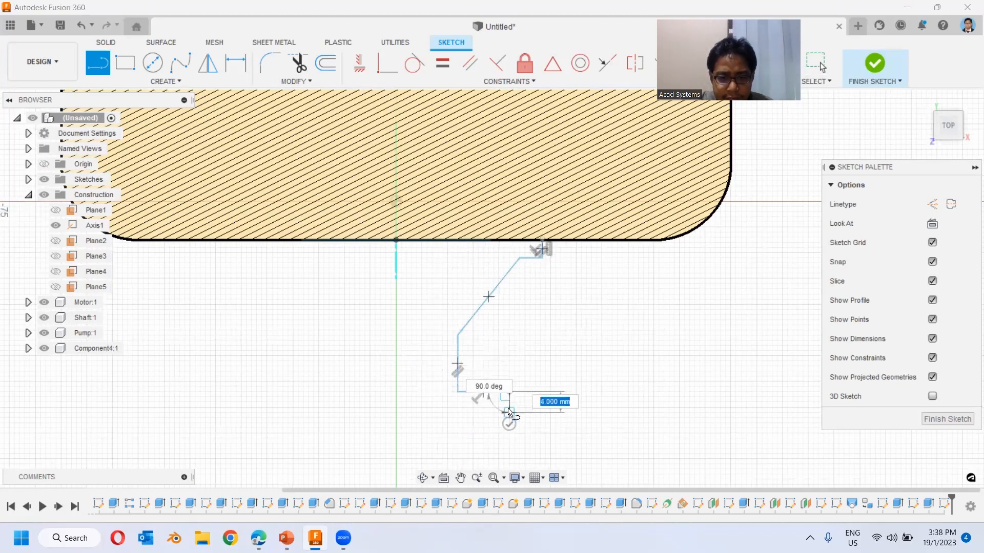
click(509, 409)
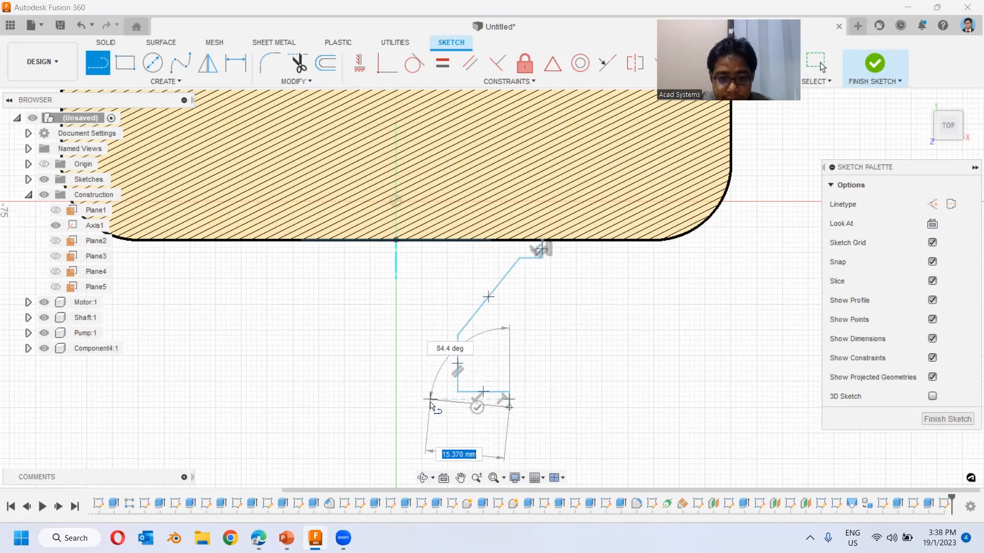
click(427, 407)
click(468, 240)
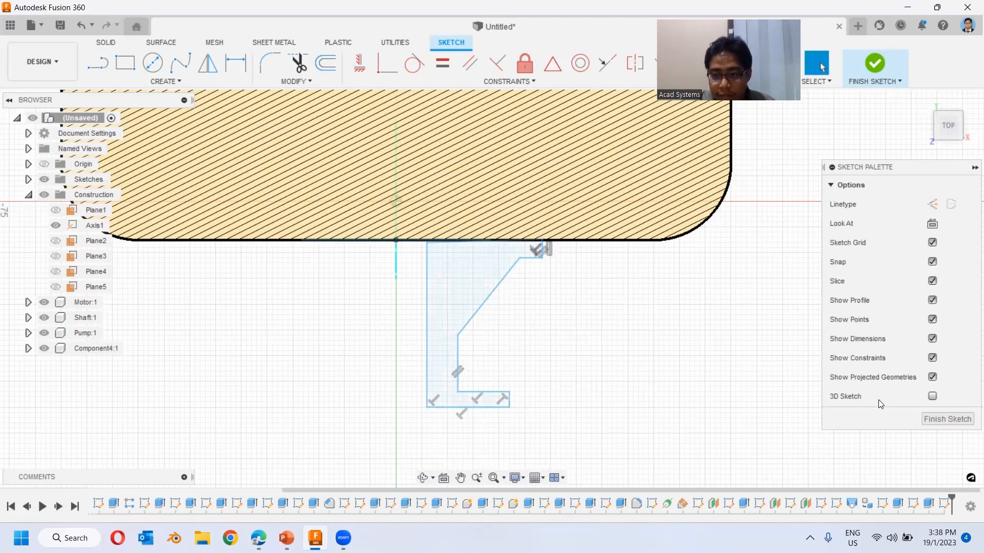
click(940, 419)
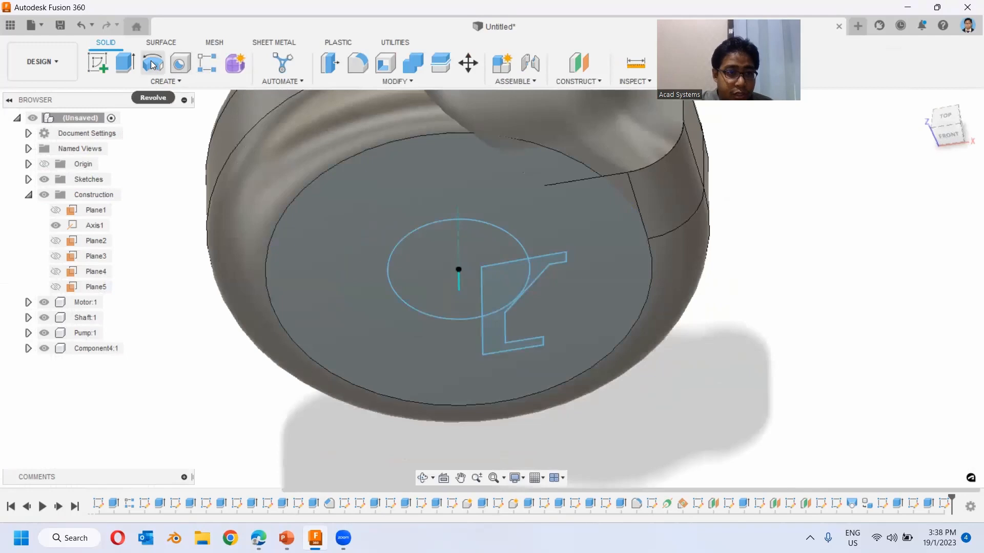
- Revolve the inlet profile 360 degrees about the pump's central axis with the Join operation
click(153, 63)
mouse_move(622, 299)
shift+middle_down()
mouse_move(558, 278)
mouse_move(472, 333)
mouse_move(449, 321)
shift+middle_up()
click(454, 331)
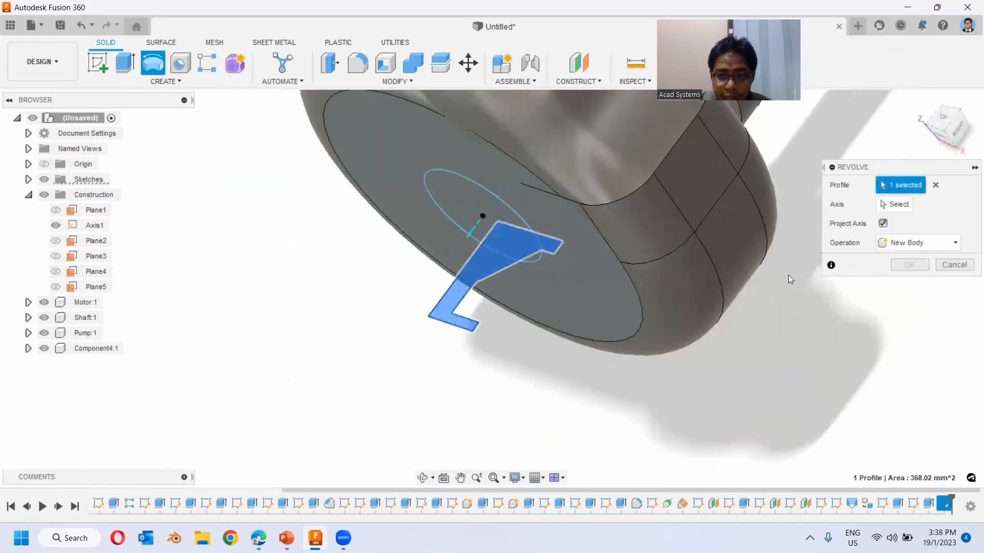
click(893, 207)
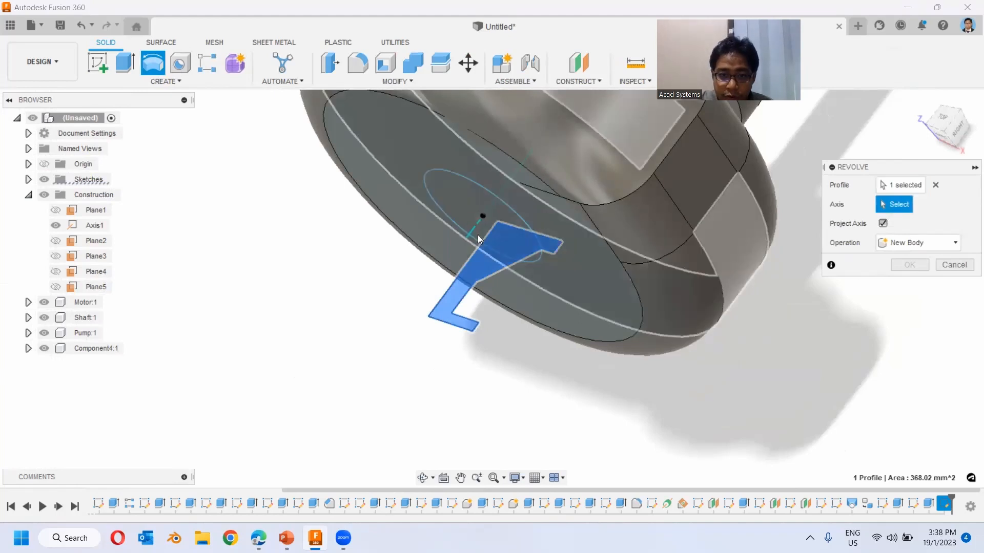
click(473, 227)
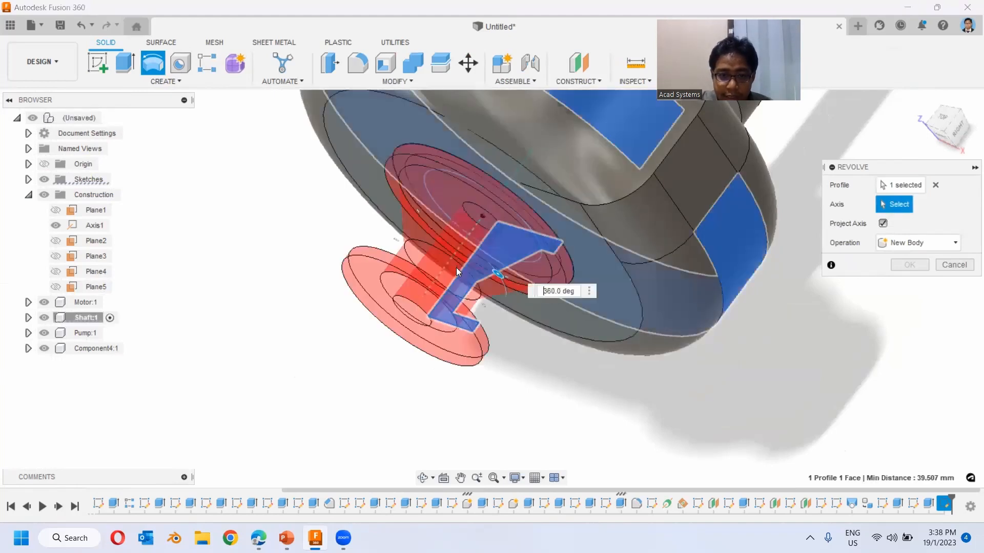
shift+middle_drag(418, 329, 579, 261)
click(918, 300)
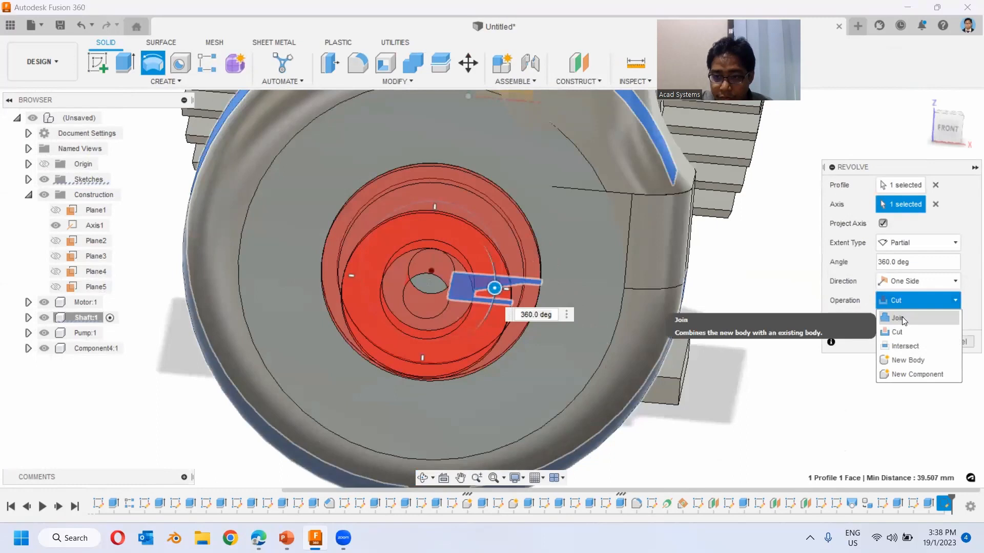
click(900, 318)
shift+middle_drag(692, 316, 652, 318)
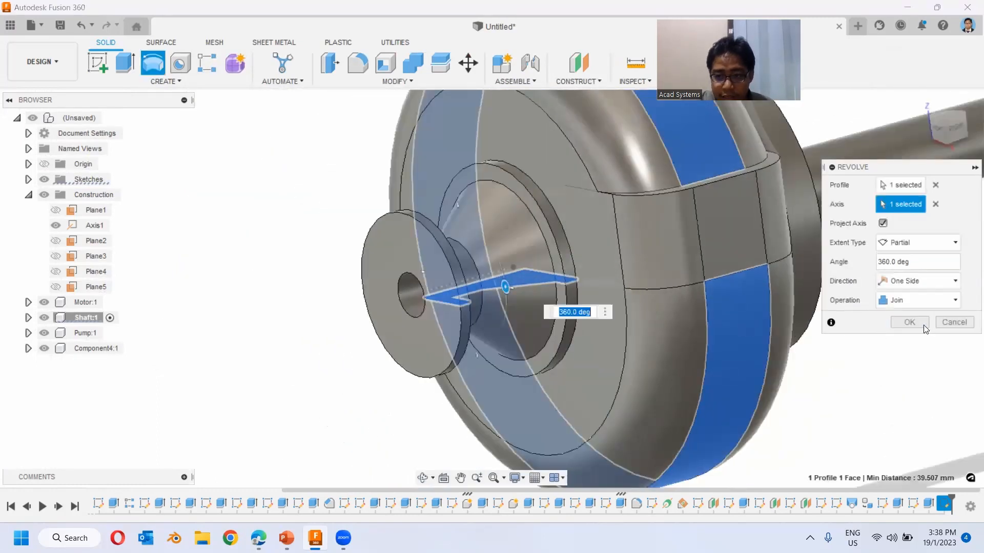
click(917, 322)
- Reopen the inlet profile sketch and reshape it freehand, moving the inner wall away from the axis and the end flange farther from the casing
scroll(706, 339, down, 3)
shift+middle_drag(539, 394, 610, 353)
double_click(929, 504)
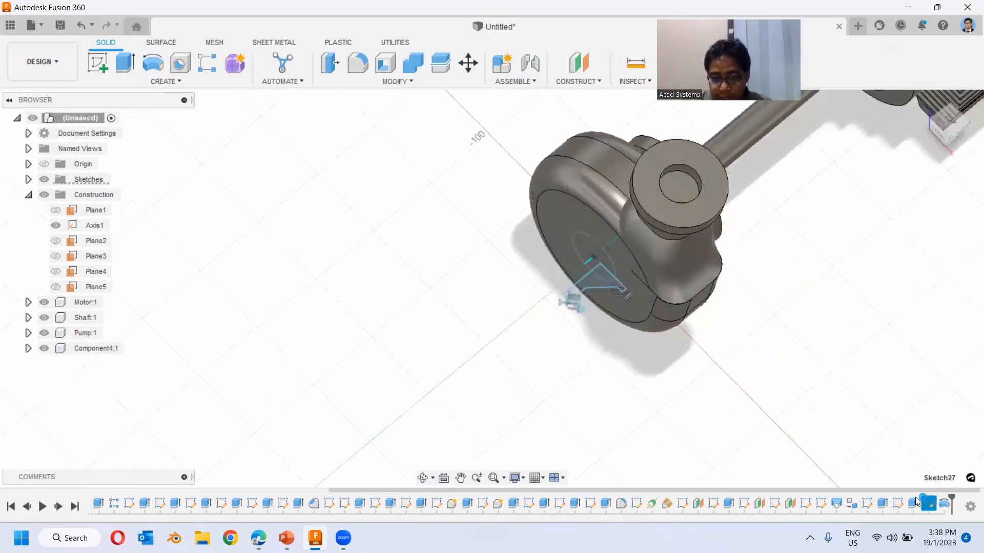
scroll(533, 305, up, 5)
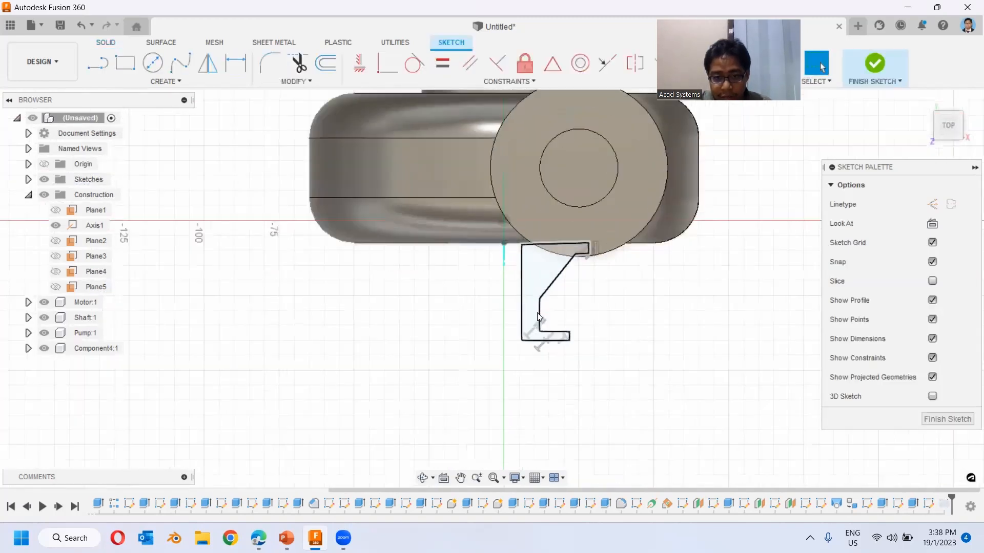
mouse_move(572, 311)
mouse_down()
mouse_move(589, 353)
mouse_move(638, 327)
mouse_up()
scroll(592, 362, up, 3)
click(582, 333)
click(411, 249)
drag(411, 248, 507, 255)
scroll(620, 224, down, 3)
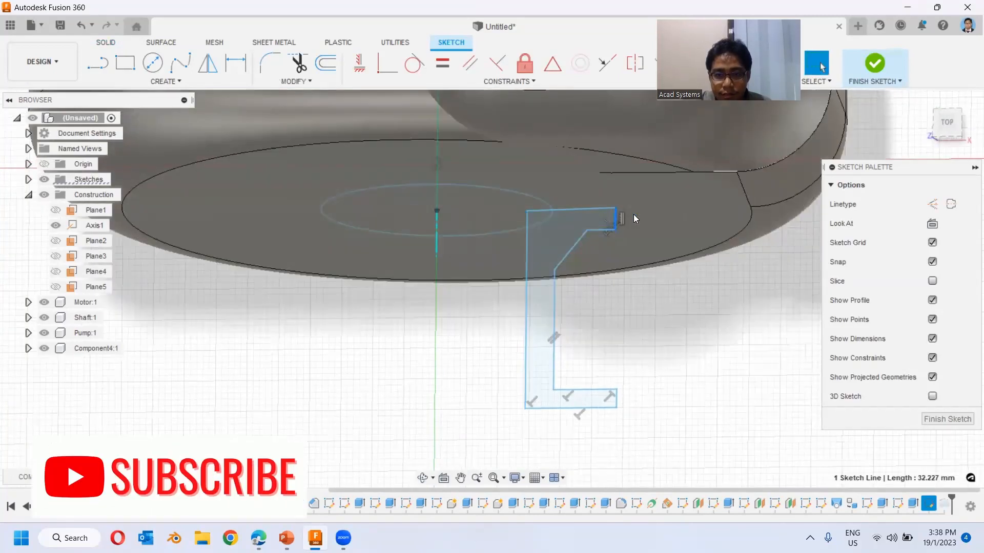
- Extend the profile's lip at the casing outward, shift the sloped edge outward, and finish the sketch to update the revolved inlet
click(655, 218)
drag(658, 215, 659, 215)
drag(580, 239, 599, 256)
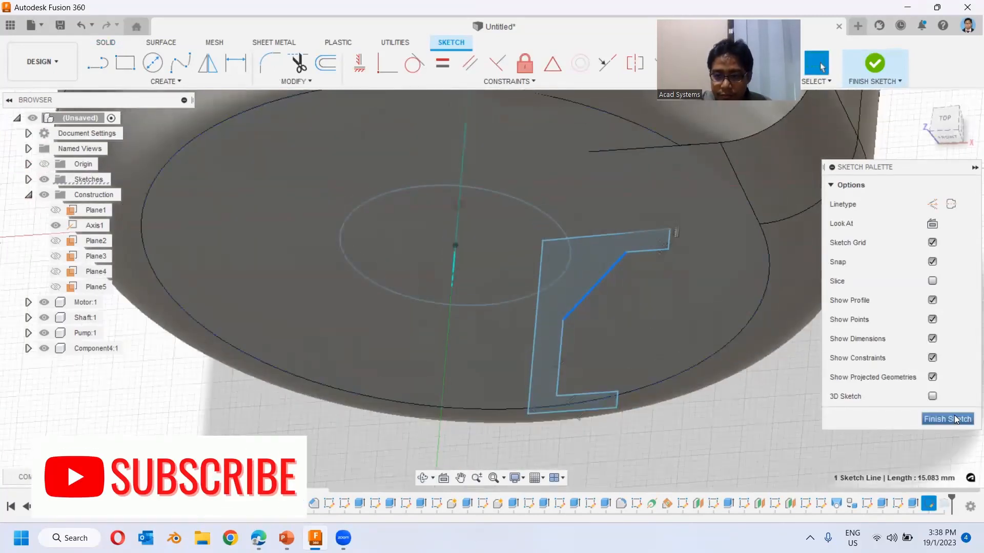
click(947, 420)
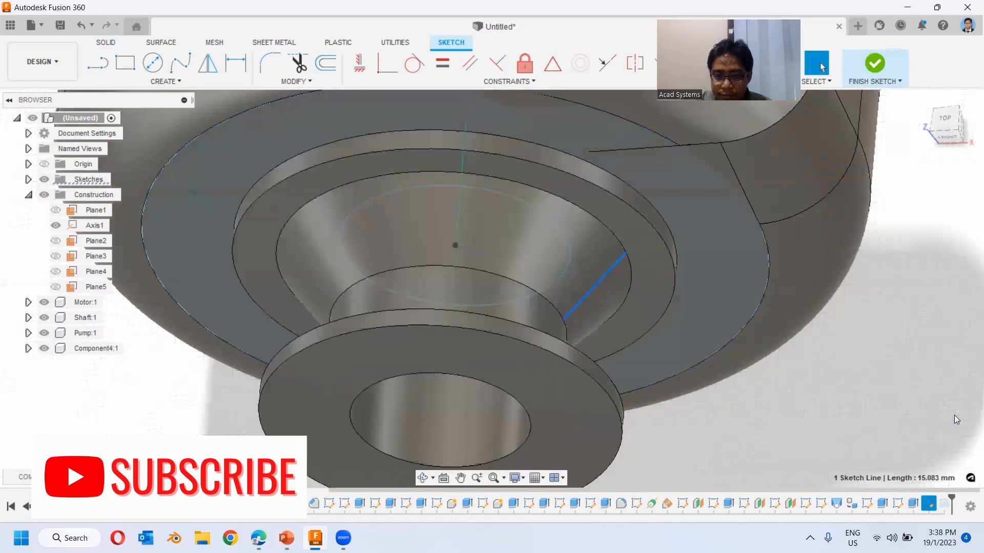
- Examine the reshaped inlet and the complete pump, shaft and motor assembly from several angles
shift+middle_drag(777, 385, 517, 362)
scroll(523, 364, down, 5)
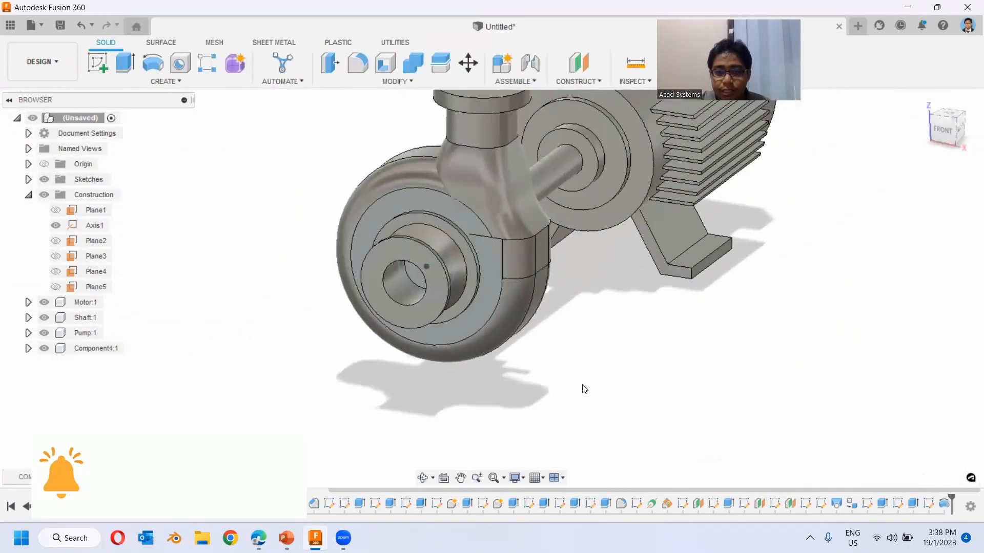
scroll(604, 356, down, 3)
mouse_move(634, 300)
shift+middle_down()
mouse_move(582, 281)
mouse_move(618, 297)
shift+middle_up()
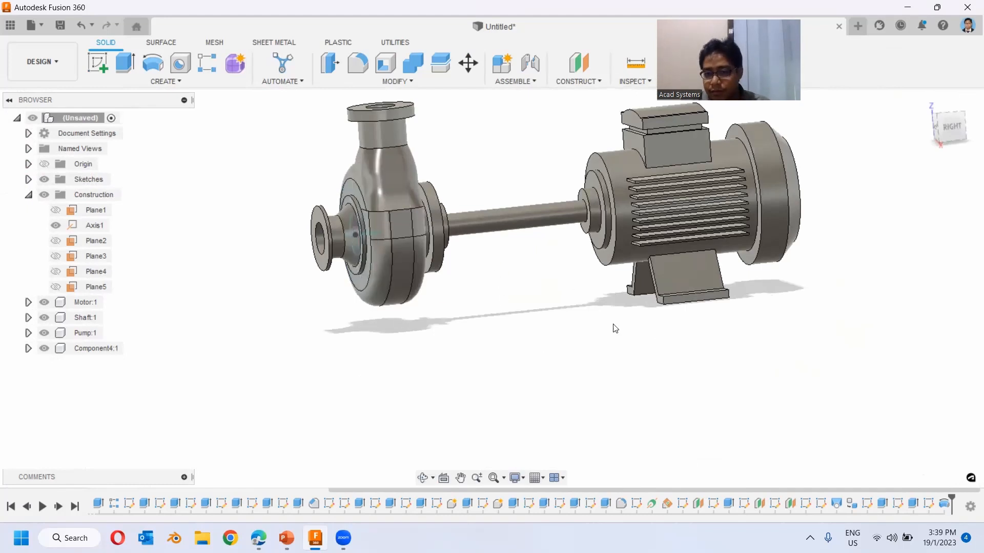
shift+middle_drag(564, 294, 527, 337)
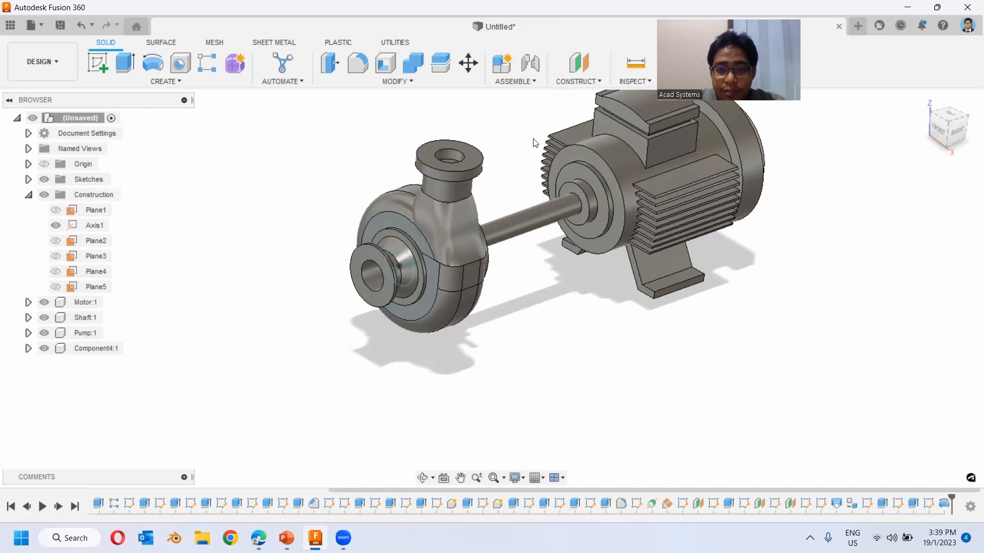
middle_drag(534, 143, 514, 212)
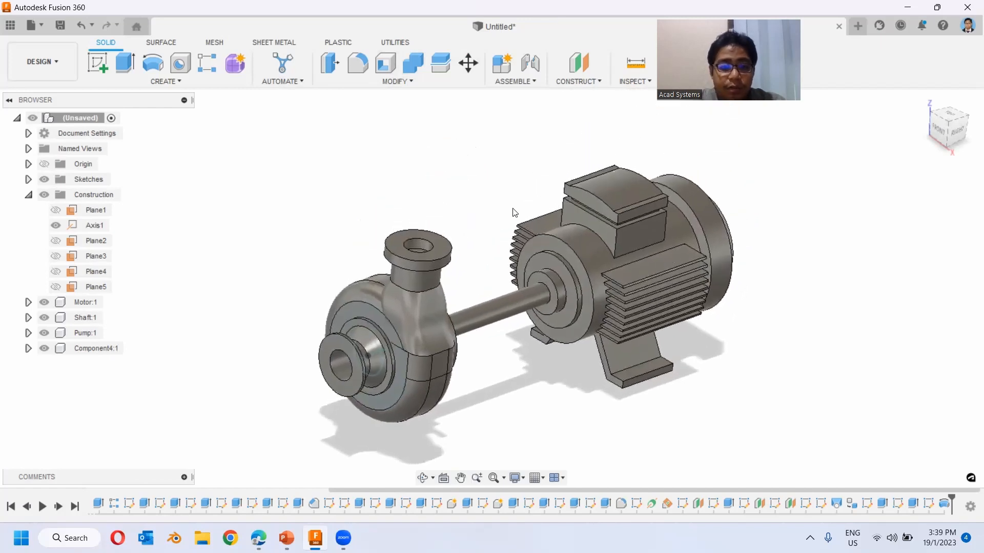